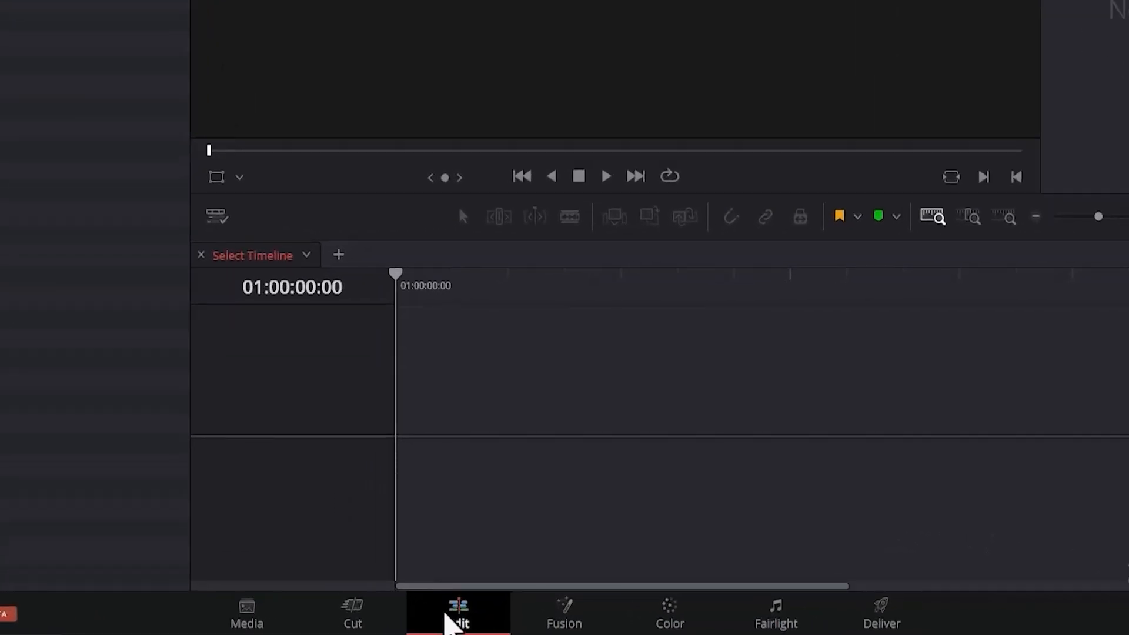
# Look through the Cut and Media pages and return to the Edit page.
pyautogui.click(352, 612)
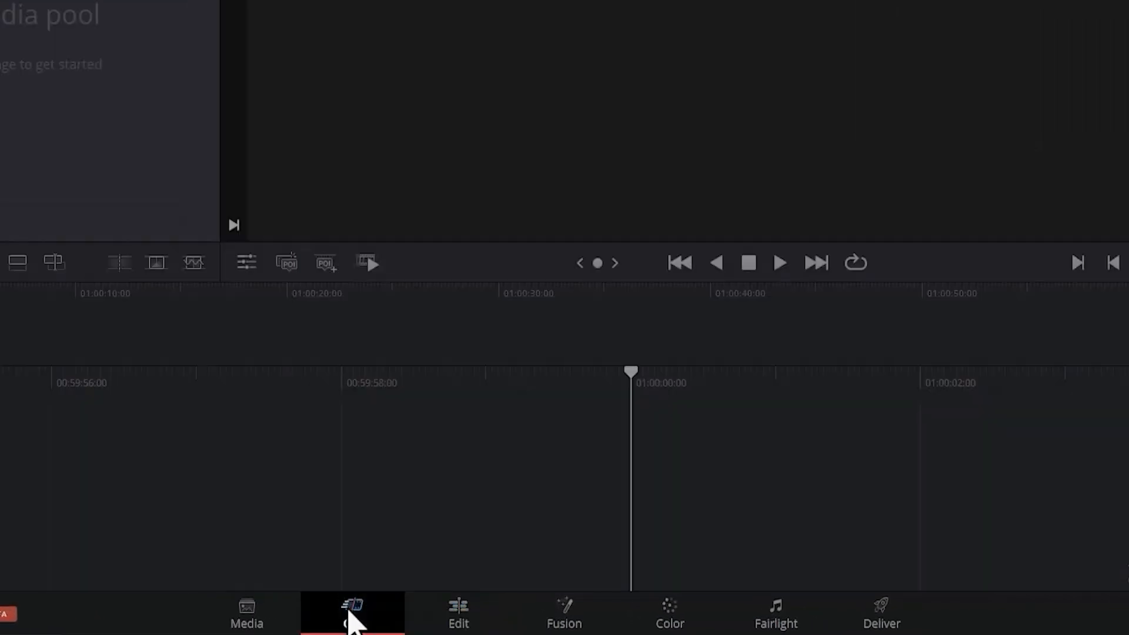
pyautogui.click(250, 616)
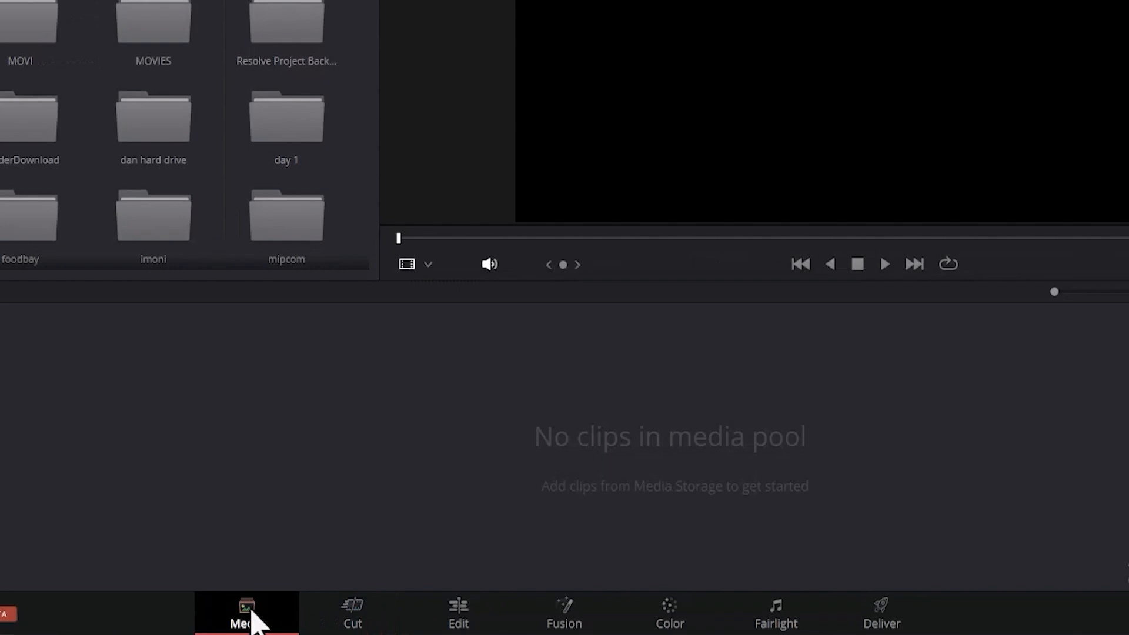
pyautogui.click(461, 618)
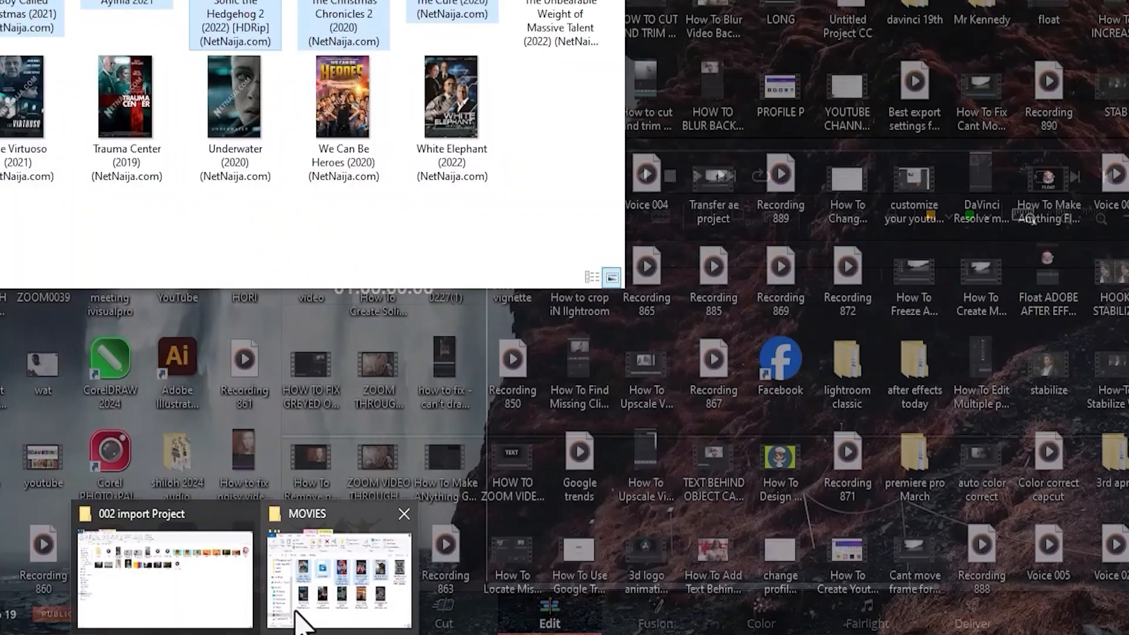
# Switch to the MOVIES folder in File Explorer and move its window clear of the Media Pool.
pyautogui.click(207, 615)
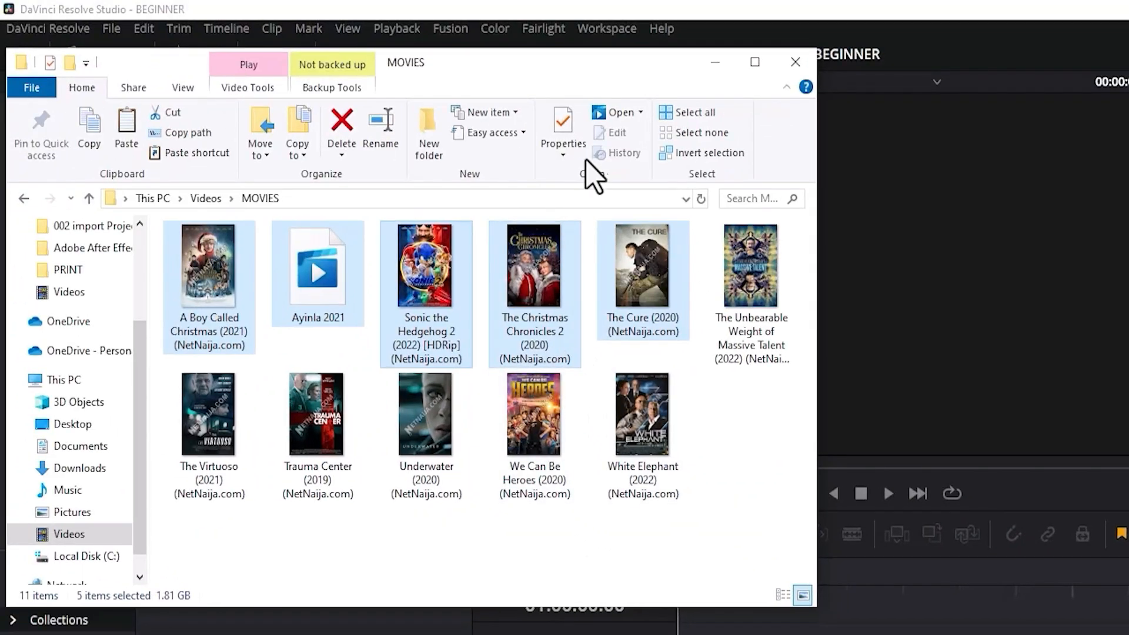
pyautogui.moveTo(605, 58); pyautogui.dragTo(1128, 106)
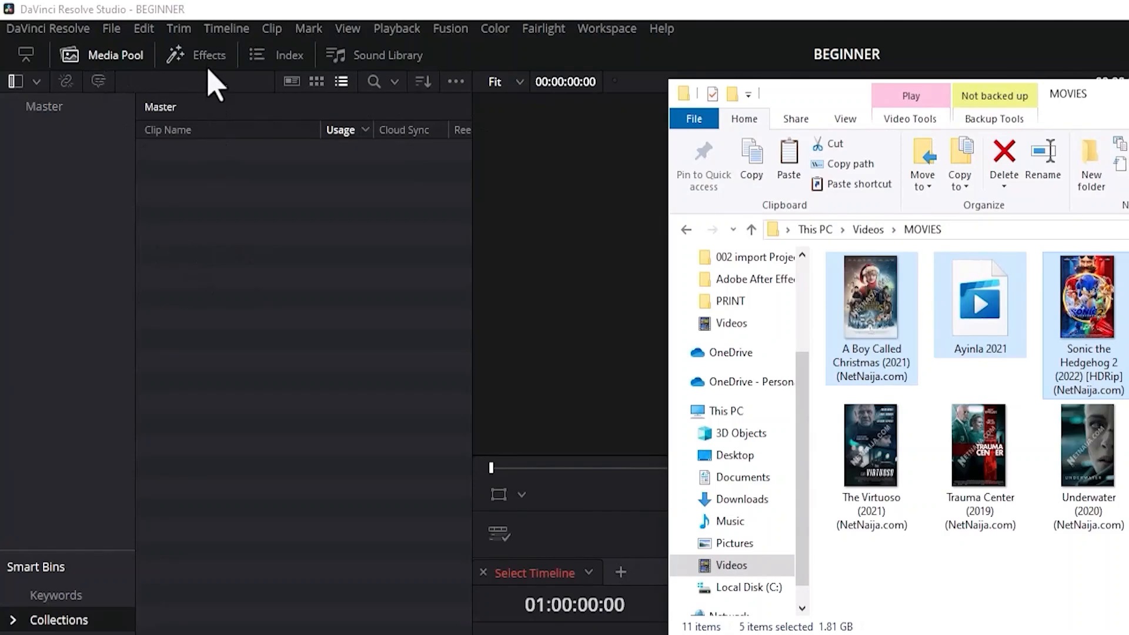
# Show the Effects library together with the Media Pool and bring the MOVIES folder window back to the front.
pyautogui.click(207, 59)
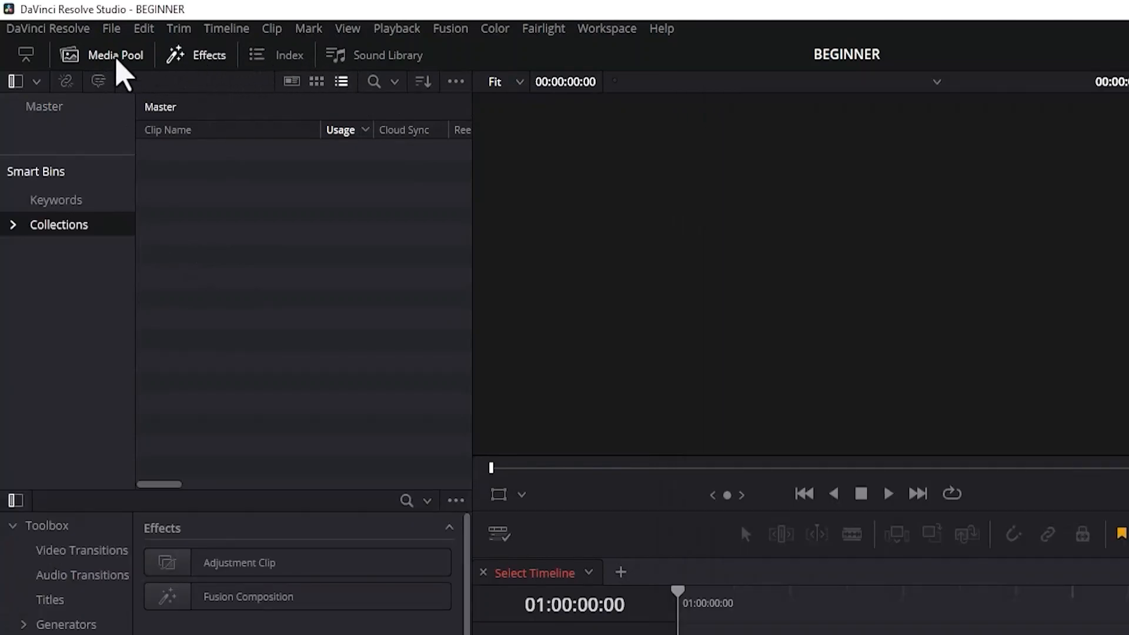
pyautogui.click(116, 58)
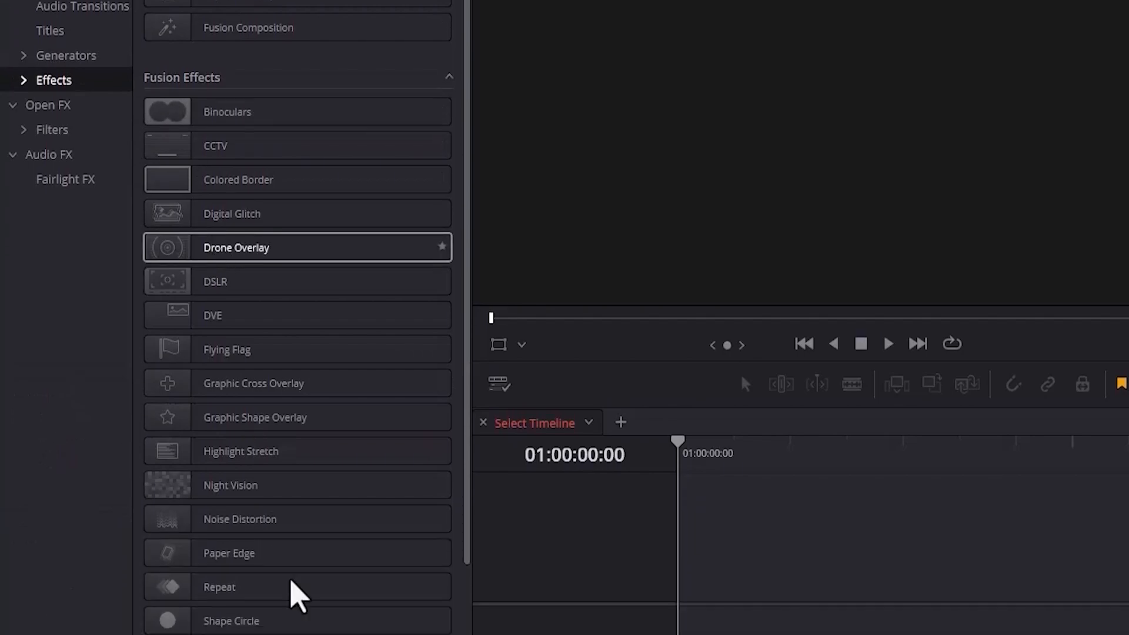
pyautogui.click(497, 617)
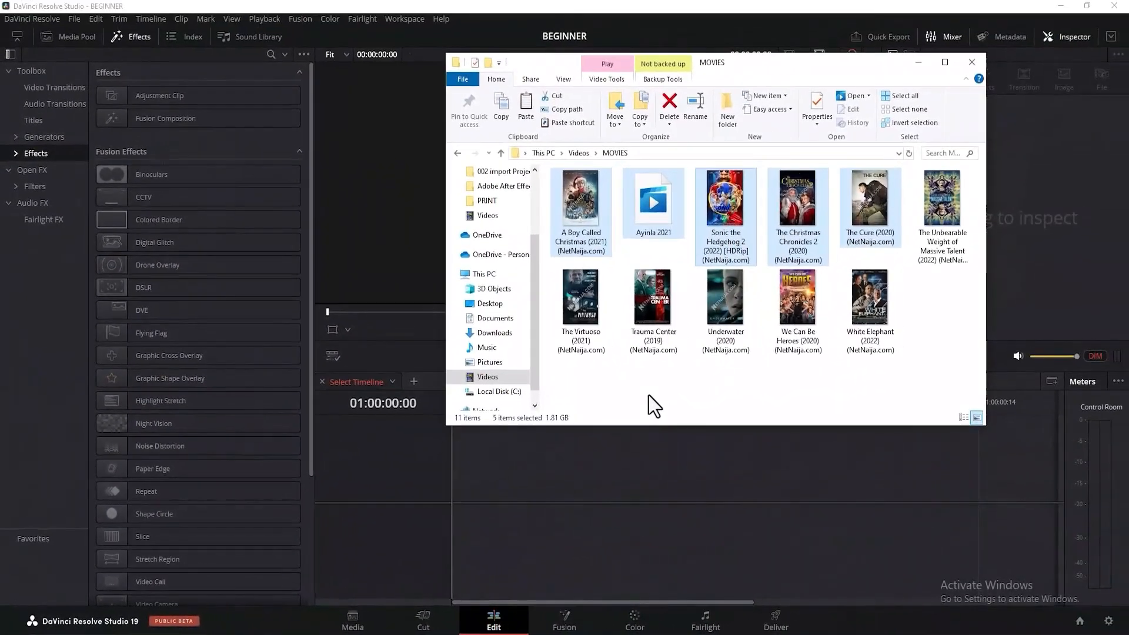
pyautogui.click(73, 36)
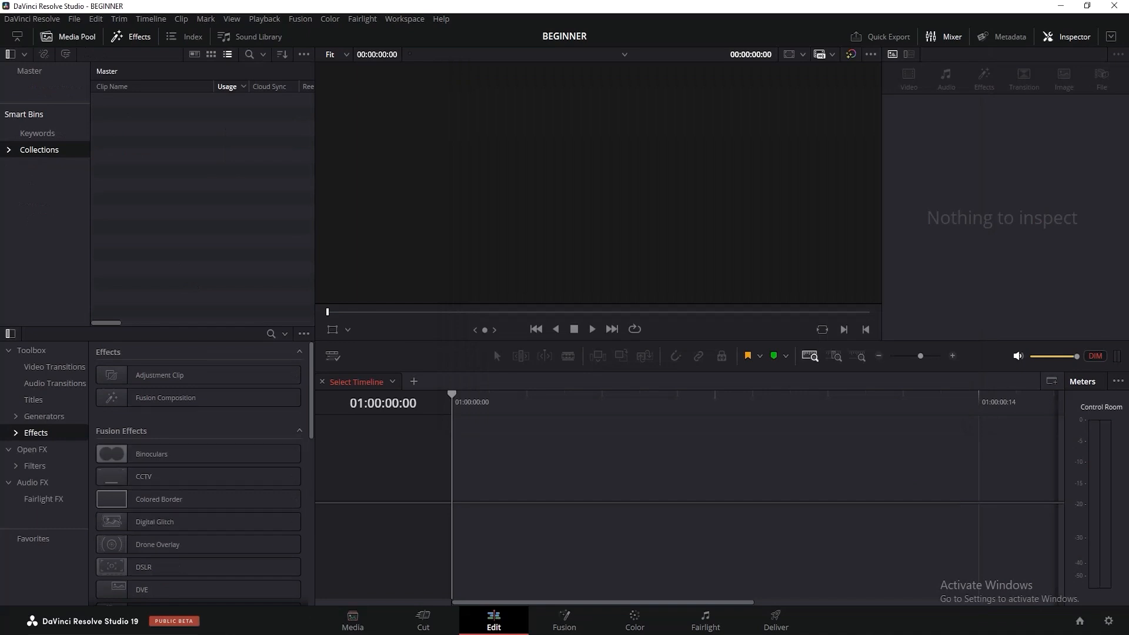
pyautogui.moveTo(300, 629)
pyautogui.click(334, 612)
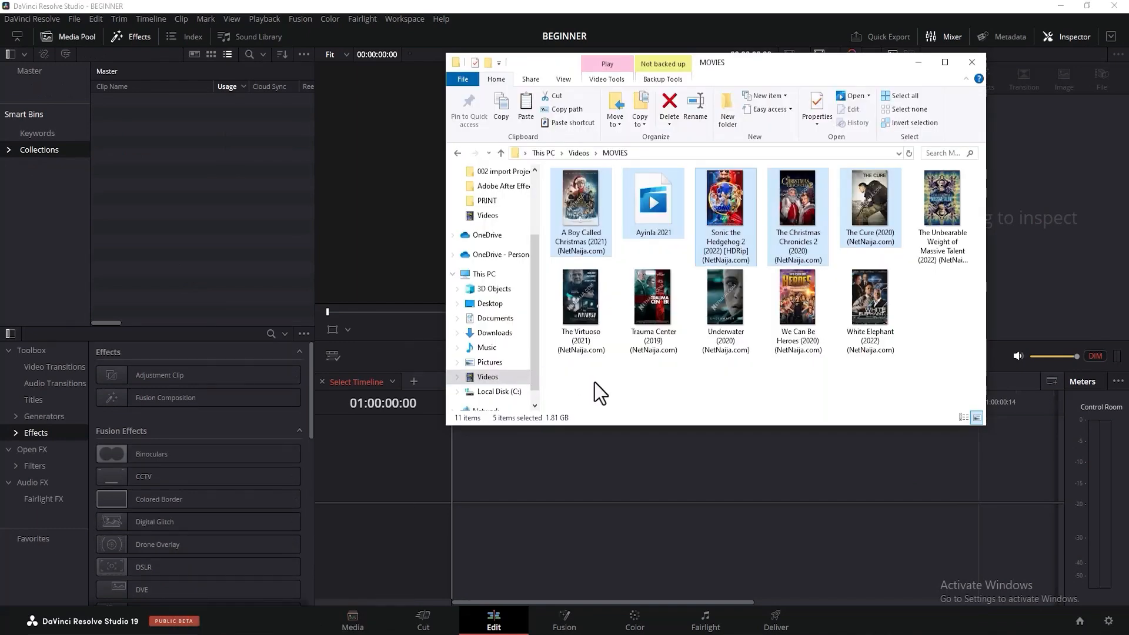
# Select A Boy Called Christmas, Ayinla 2021, Sonic the Hedgehog 2 and The Christmas Chronicles 2 individually, and clear the selection.
pyautogui.click(583, 218)
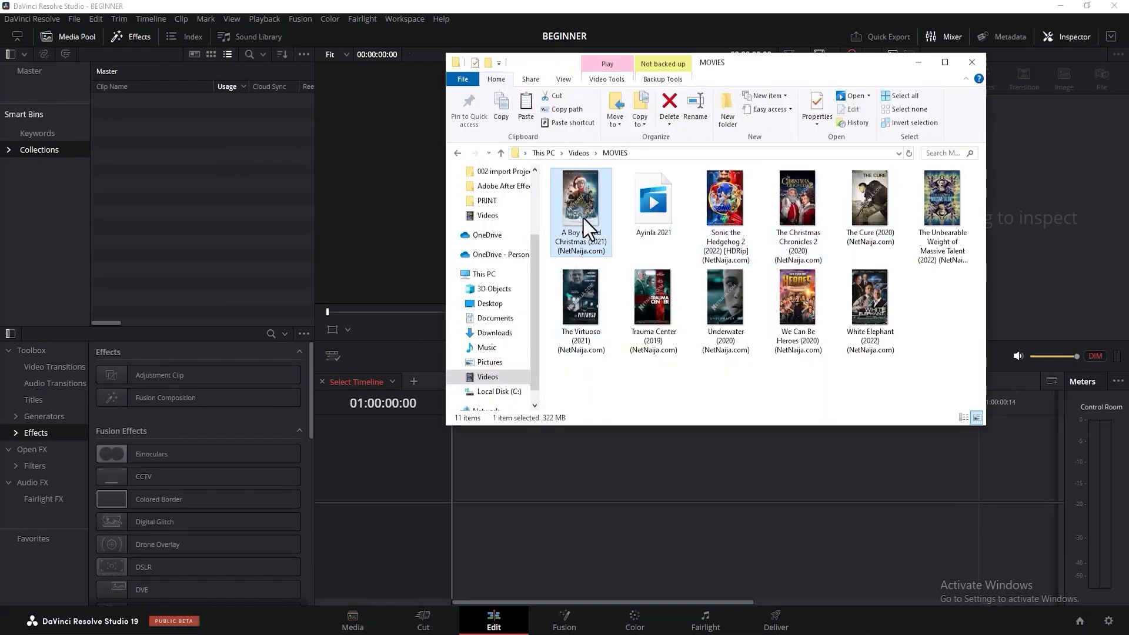
pyautogui.keyDown('ctrl'); pyautogui.click(656, 220); pyautogui.keyUp('ctrl')
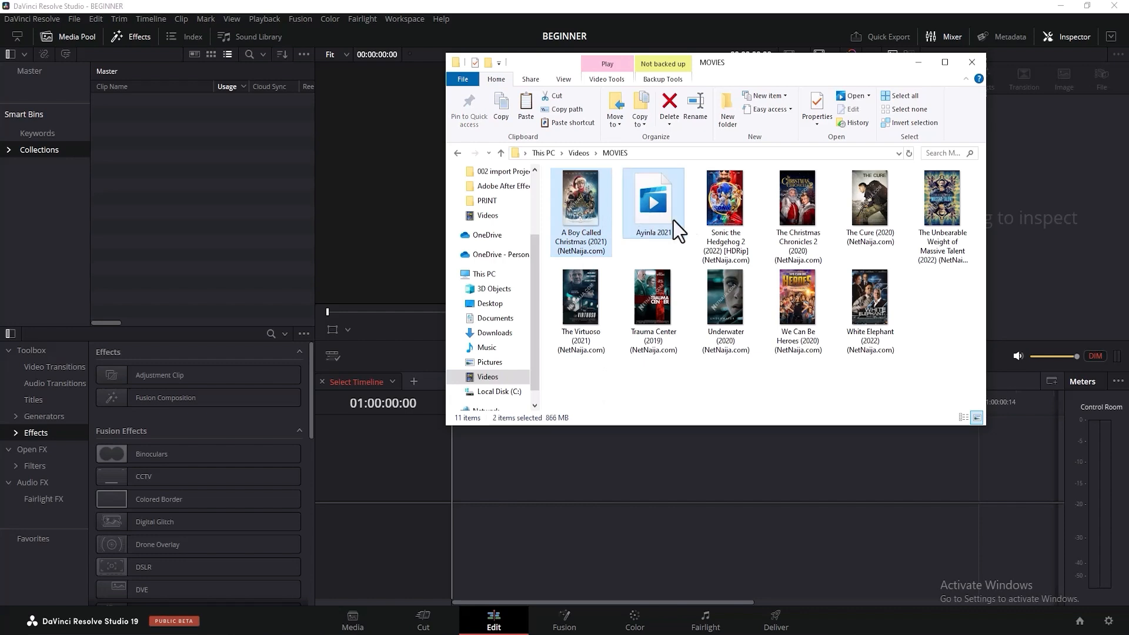
pyautogui.keyDown('ctrl'); pyautogui.click(774, 242); pyautogui.keyUp('ctrl')
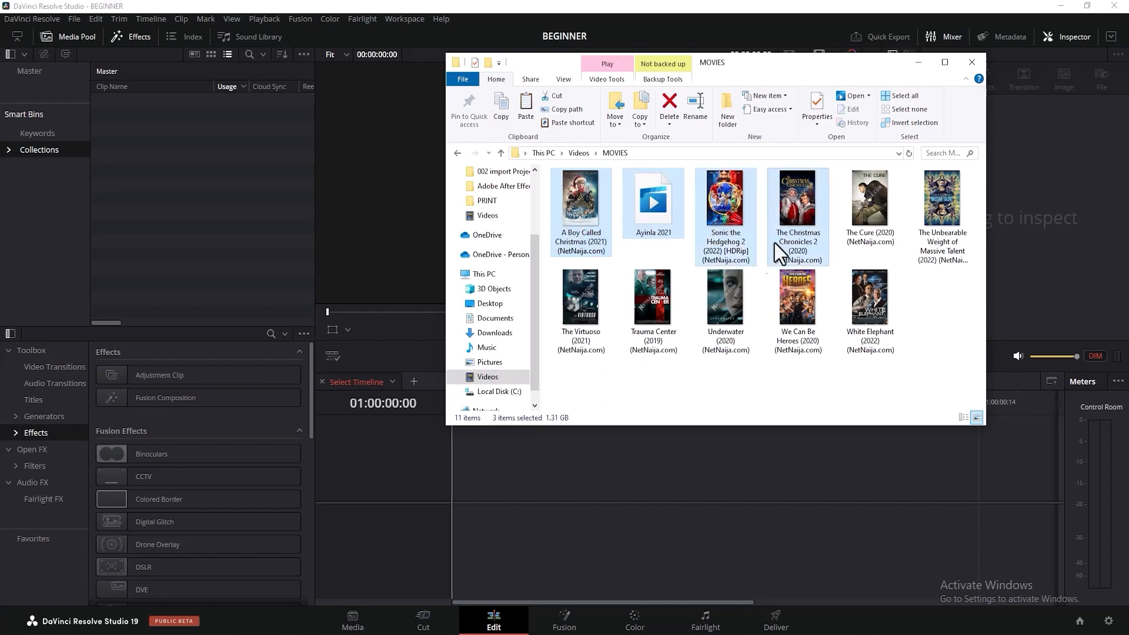
pyautogui.click(686, 379)
# Extend a range selection from A Boy Called Christmas across the following movie files, and clear it.
pyautogui.click(584, 227)
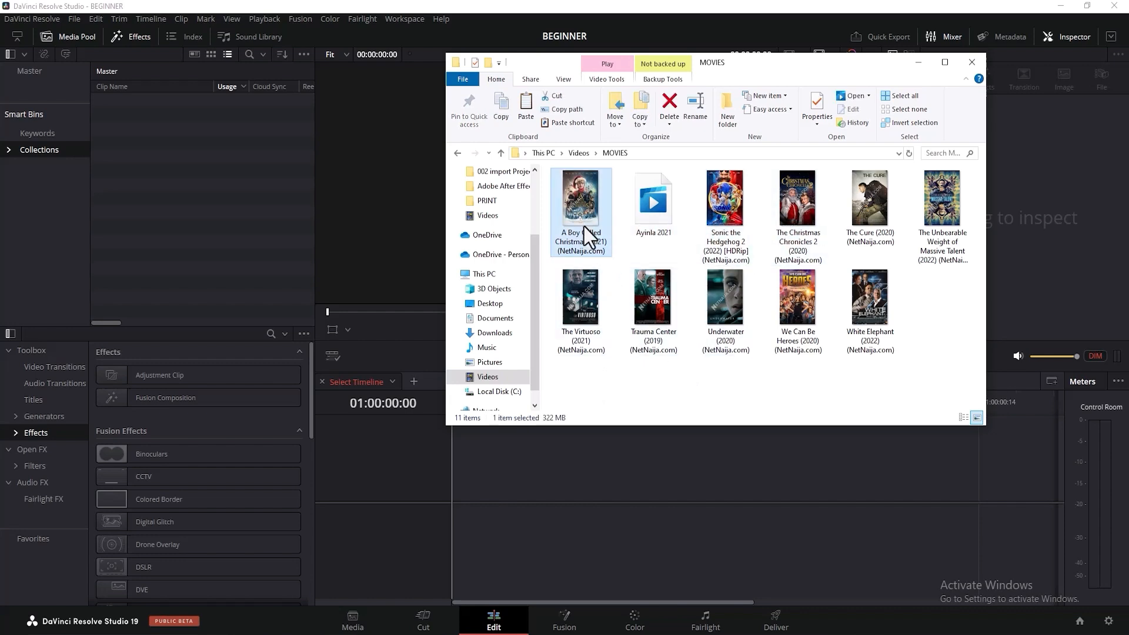
pyautogui.hotkey('shift', 'Down')
pyautogui.hotkey('shift', 'Right')
pyautogui.hotkey('shift', 'Right')
pyautogui.hotkey('shift', 'Right')
pyautogui.hotkey('shift', 'Right')
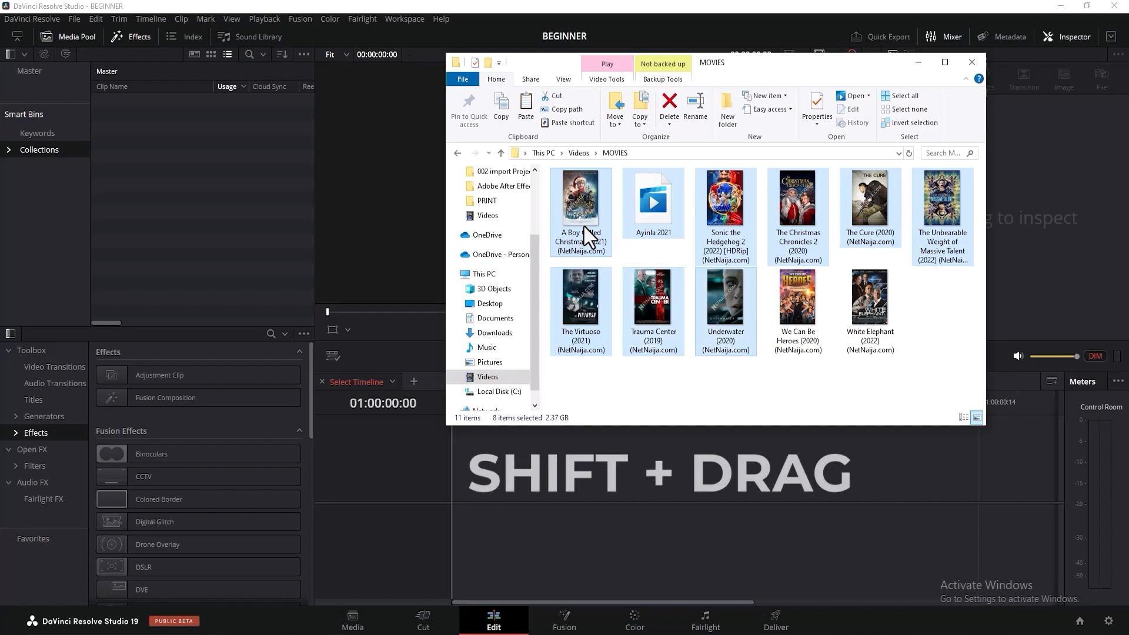
pyautogui.click(672, 375)
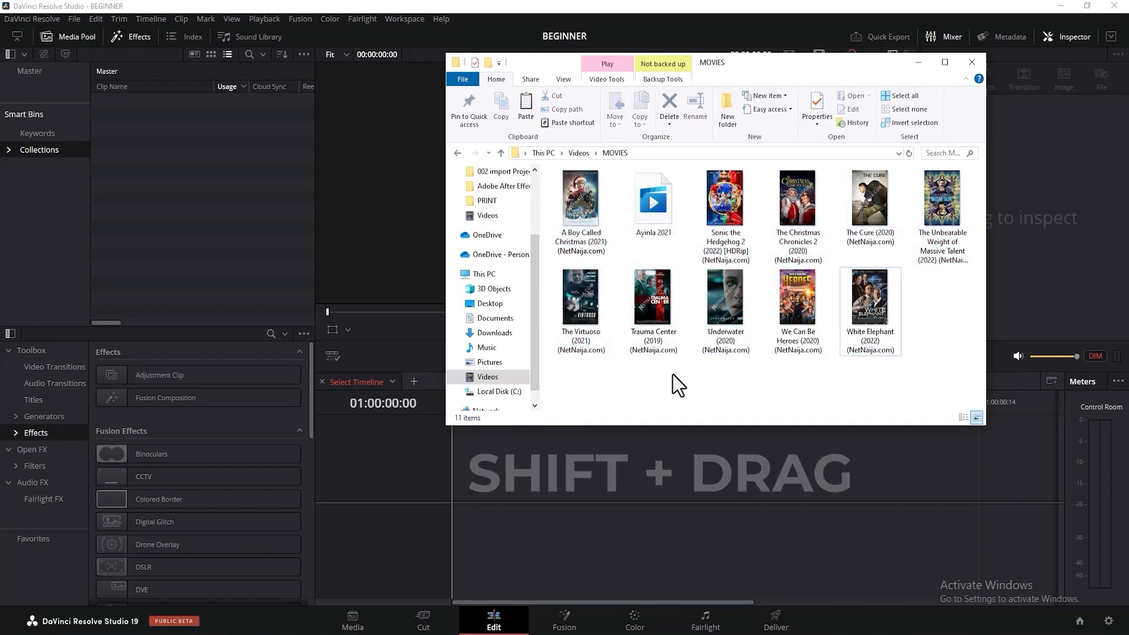
# Import all files of the MOVIES folder into the Media Pool, changing the project frame rate to match the clips.
pyautogui.hotkey('ctrl', 'a')
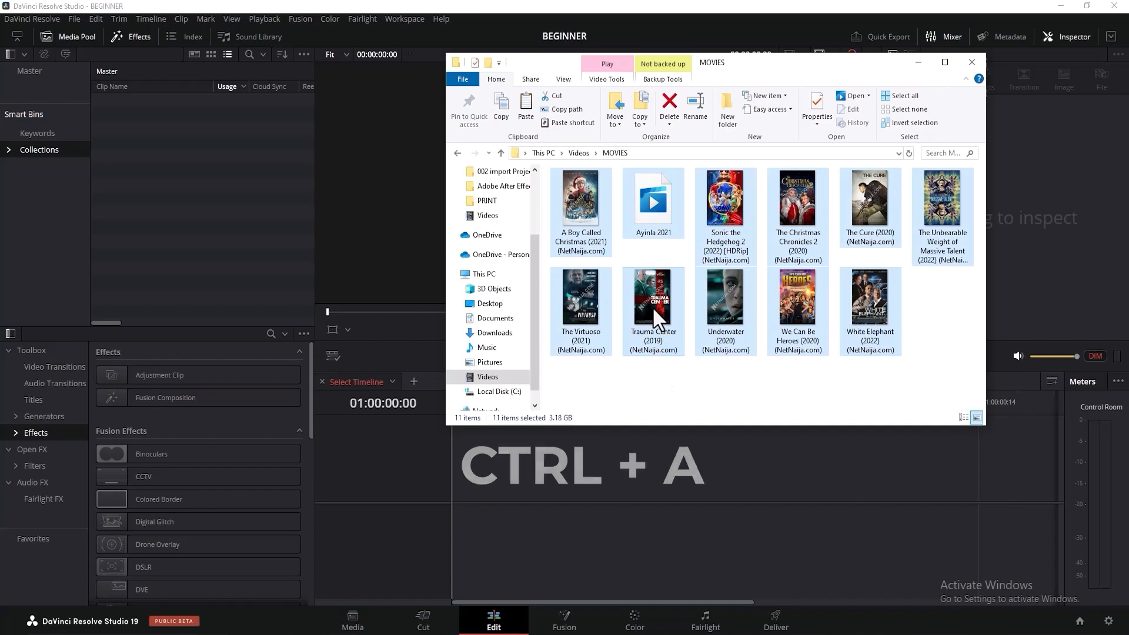
pyautogui.moveTo(651, 306); pyautogui.dragTo(169, 192)
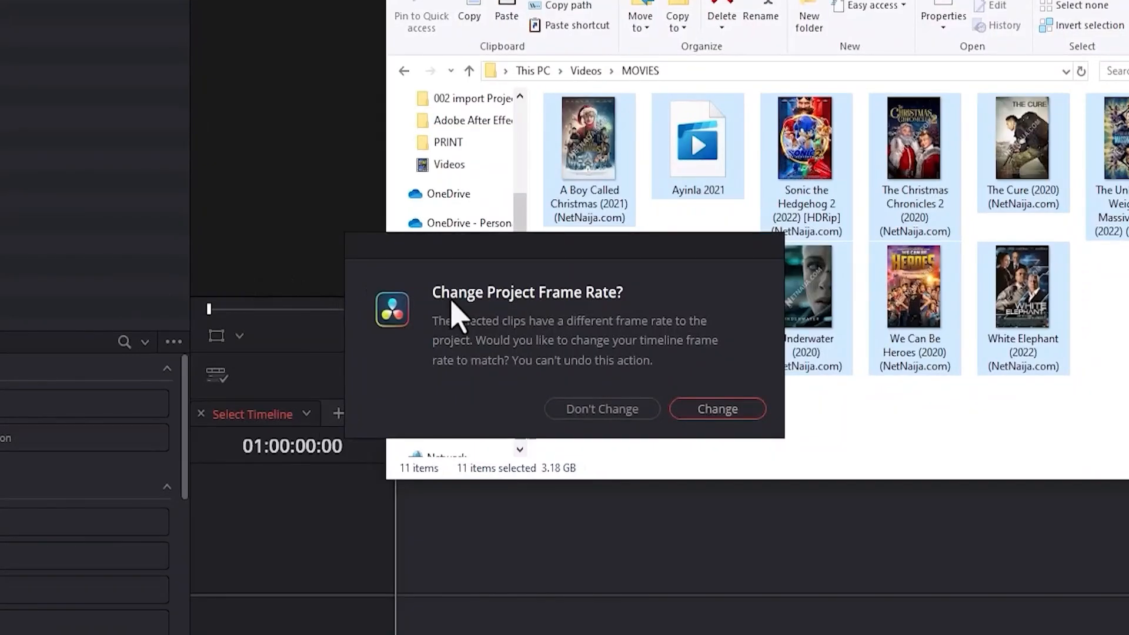
pyautogui.click(714, 413)
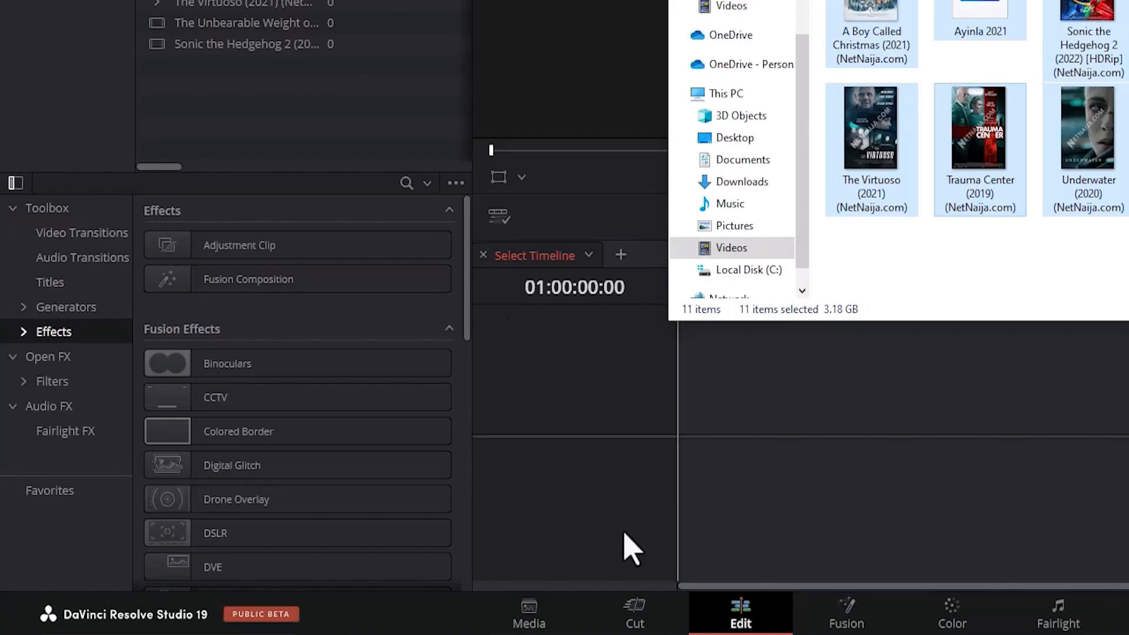
# Check the imported movie clips on the Cut and Media pages.
pyautogui.click(635, 614)
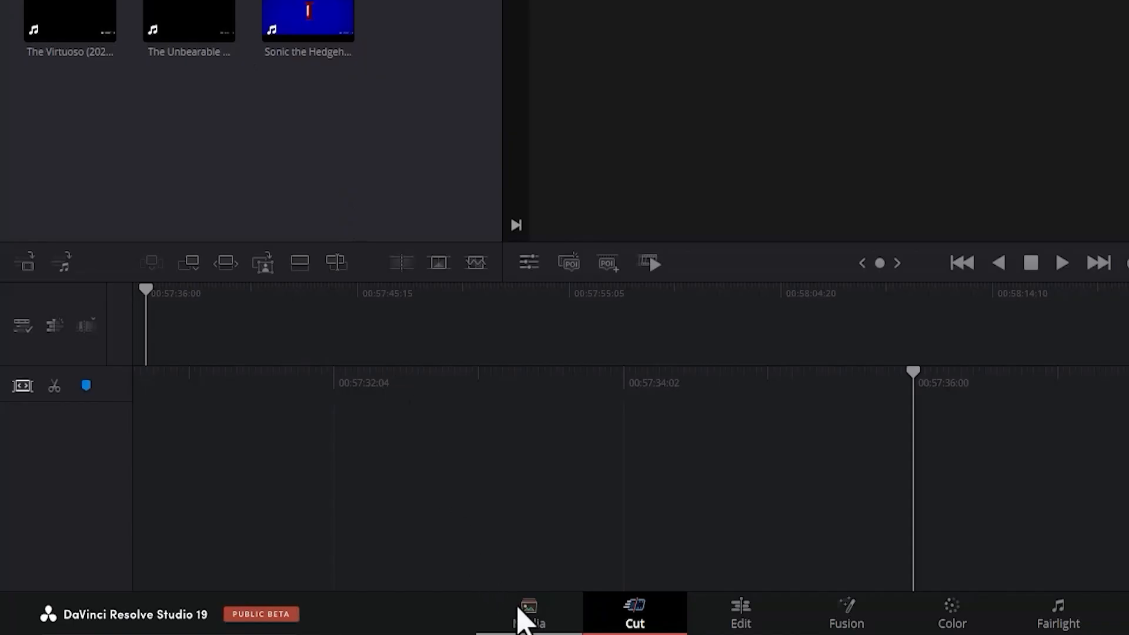
pyautogui.click(525, 620)
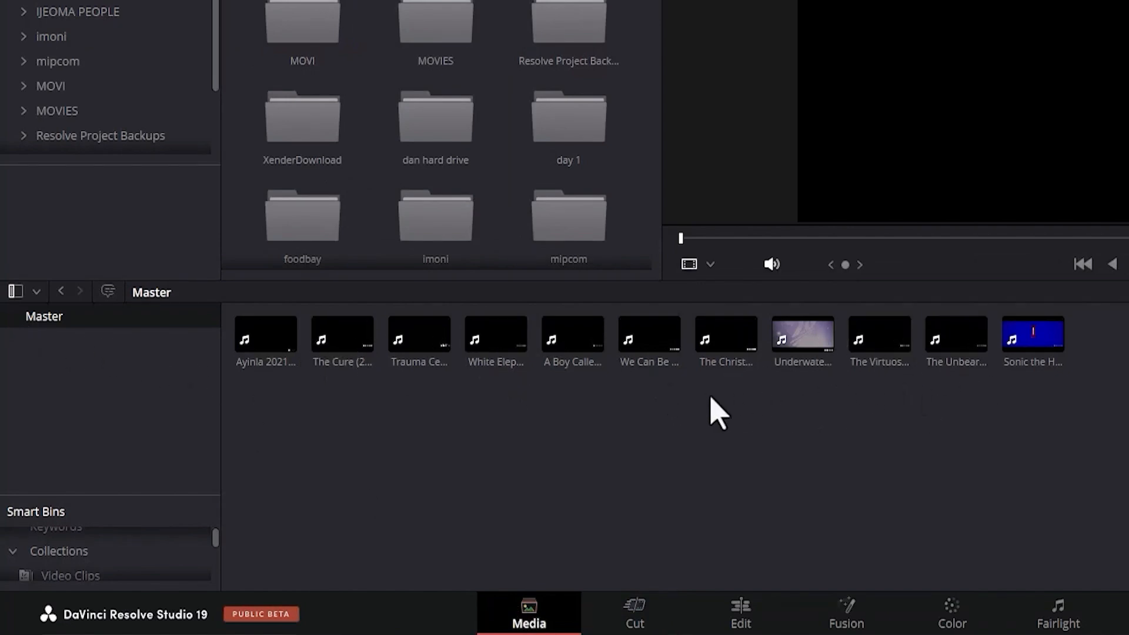
# Delete all the movie clips from the Media Pool on the Edit page.
pyautogui.click(752, 616)
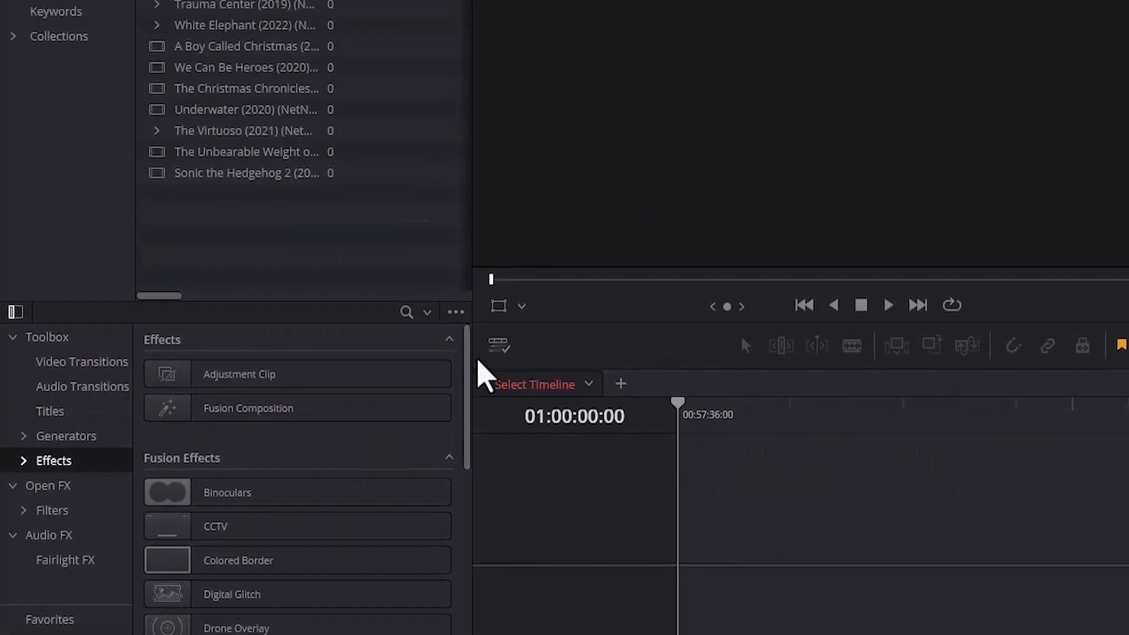
pyautogui.moveTo(345, 236); pyautogui.dragTo(210, 154)
pyautogui.press('Delete')
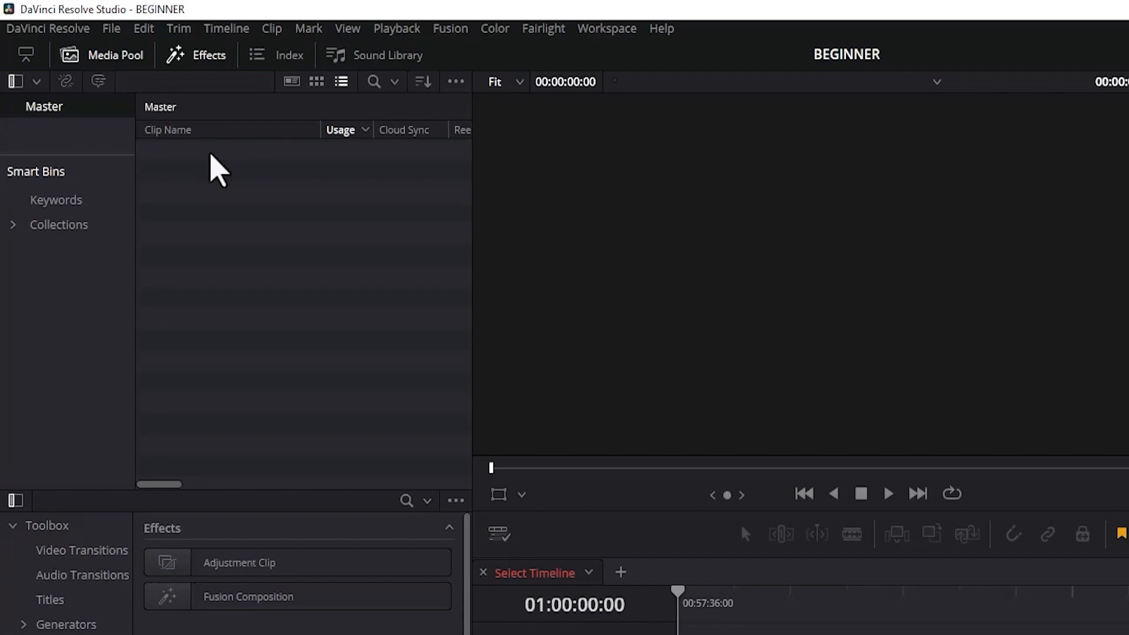
# Import the Adobe After Effects video, use this audio.wav and 20250410_080337.m4a through the Import Media dialog, changing the project frame rate to match.
pyautogui.hotkey('ctrl', 'i')
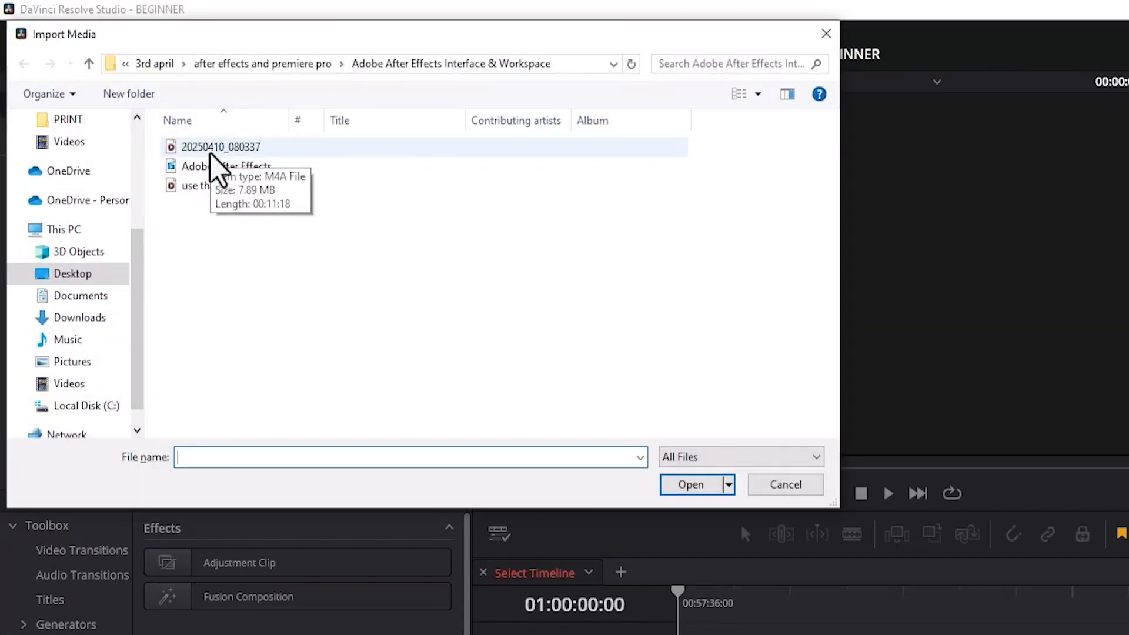
pyautogui.moveTo(206, 206); pyautogui.dragTo(235, 149)
pyautogui.click(682, 486)
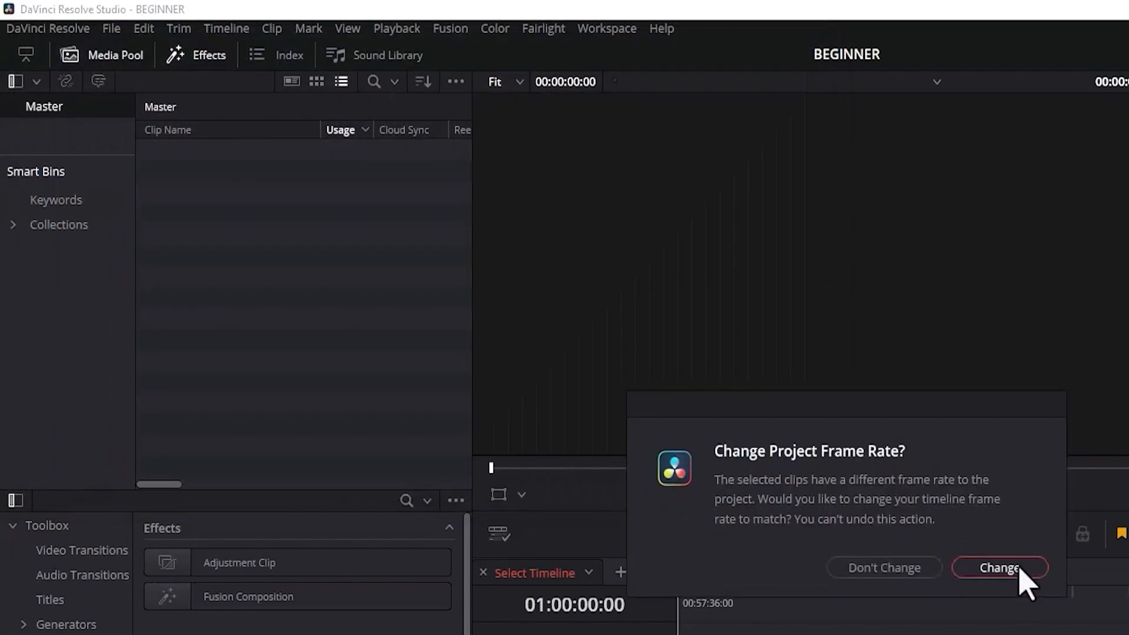
pyautogui.click(1000, 568)
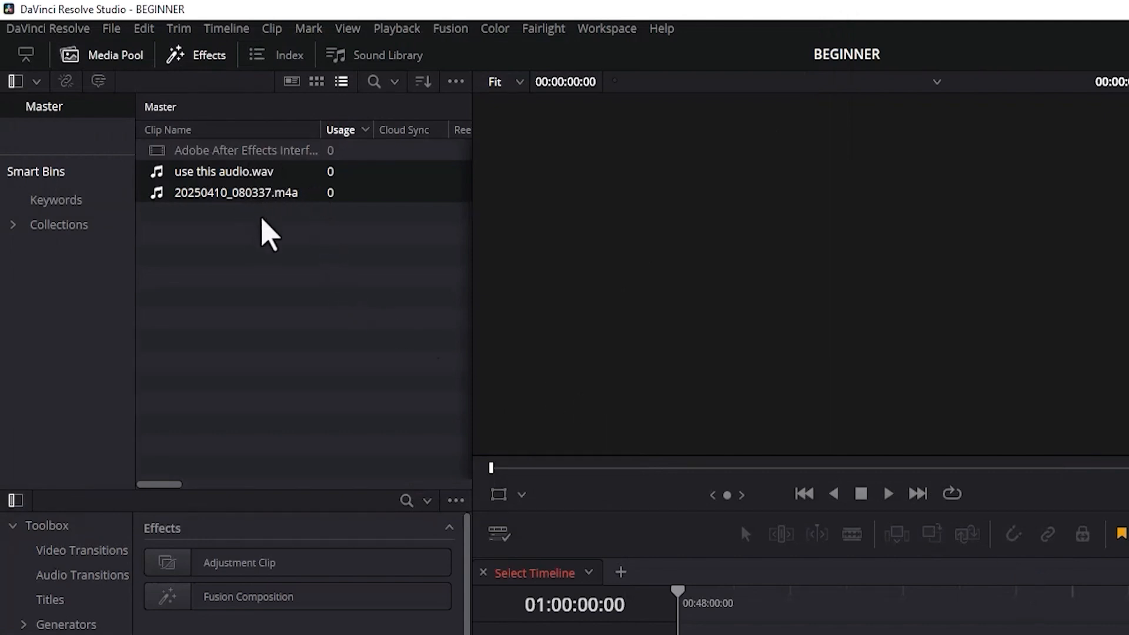
# Undo the media import and go by way of the Cut page to the Media page.
pyautogui.hotkey('ctrl', 'z')
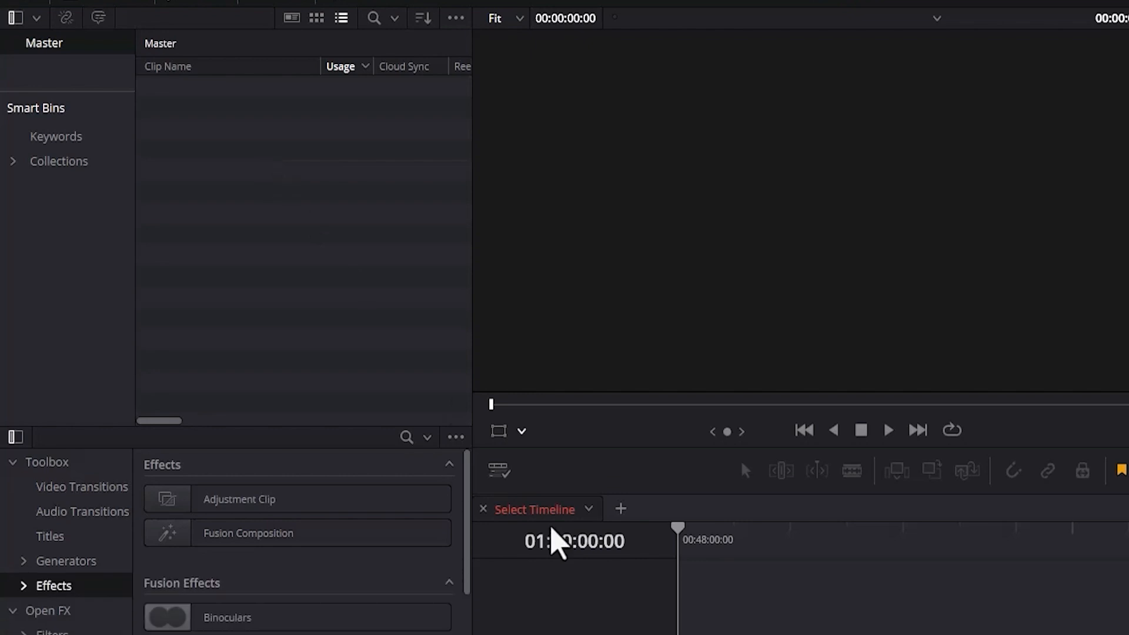
pyautogui.click(641, 618)
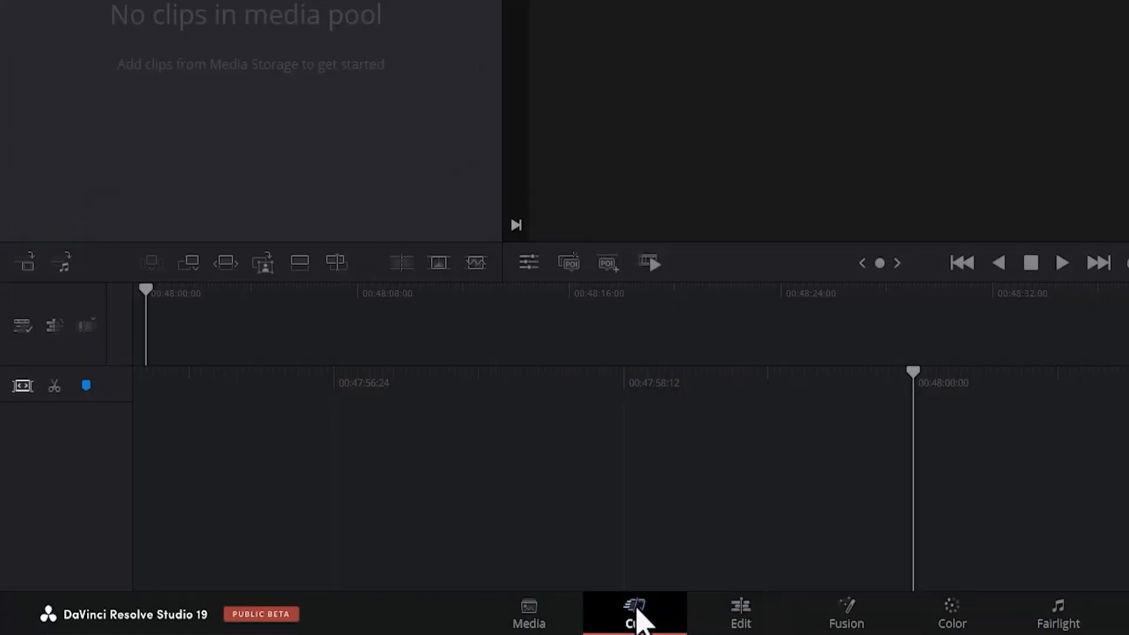
pyautogui.click(550, 620)
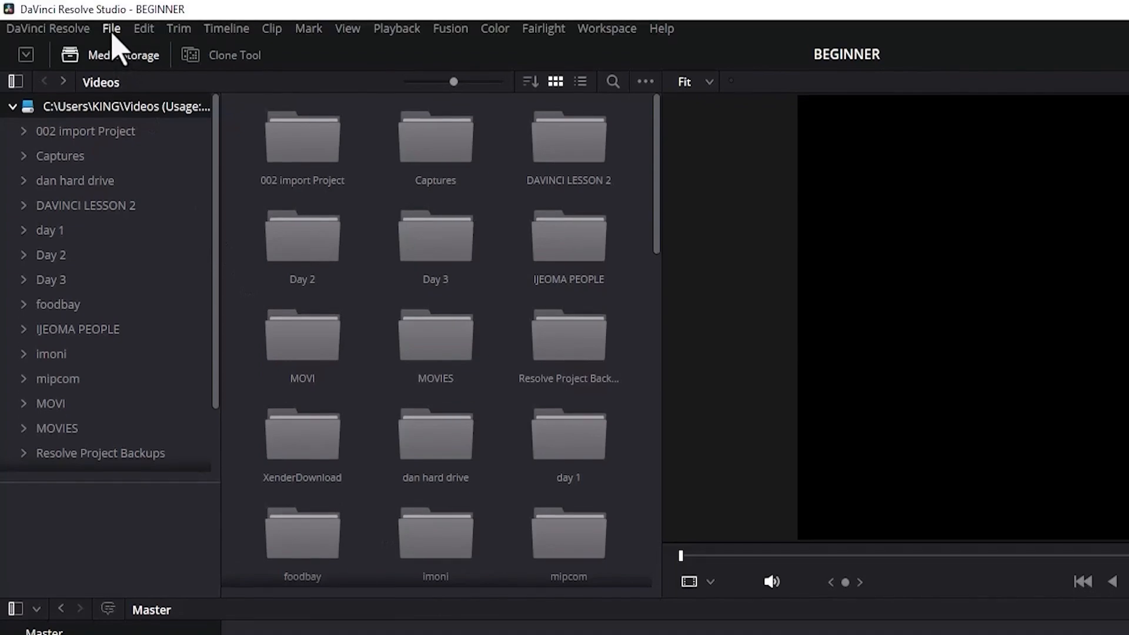
# Import the Adobe After Effects video, use this audio.wav and 20250410_080337.m4a into the Master bin from the Media page.
pyautogui.click(112, 31)
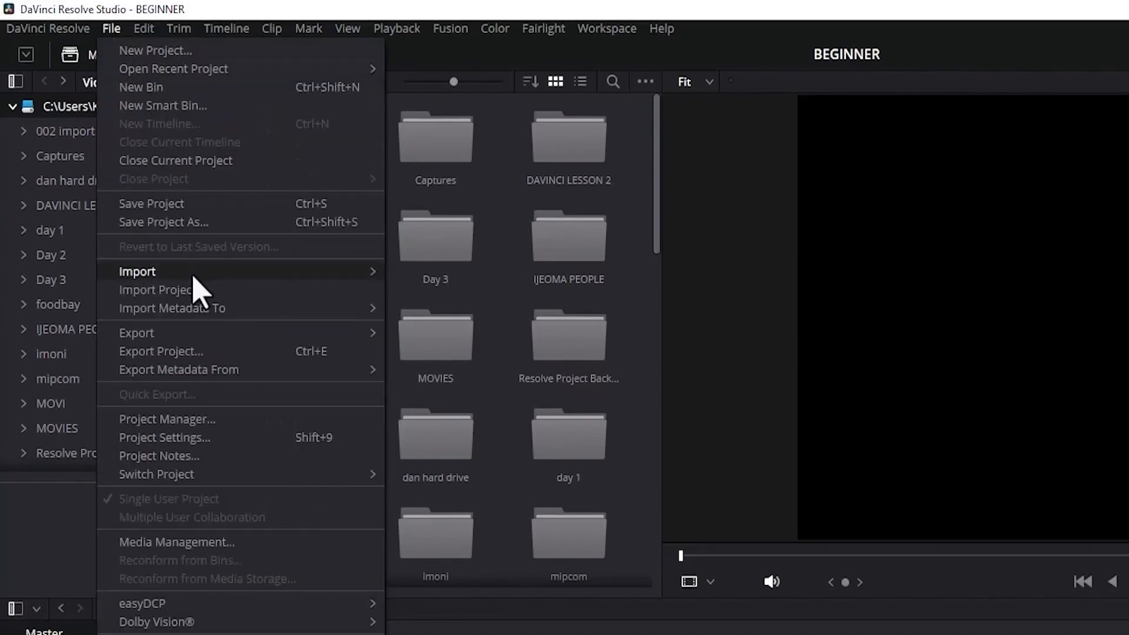
pyautogui.moveTo(191, 274)
pyautogui.click(431, 291)
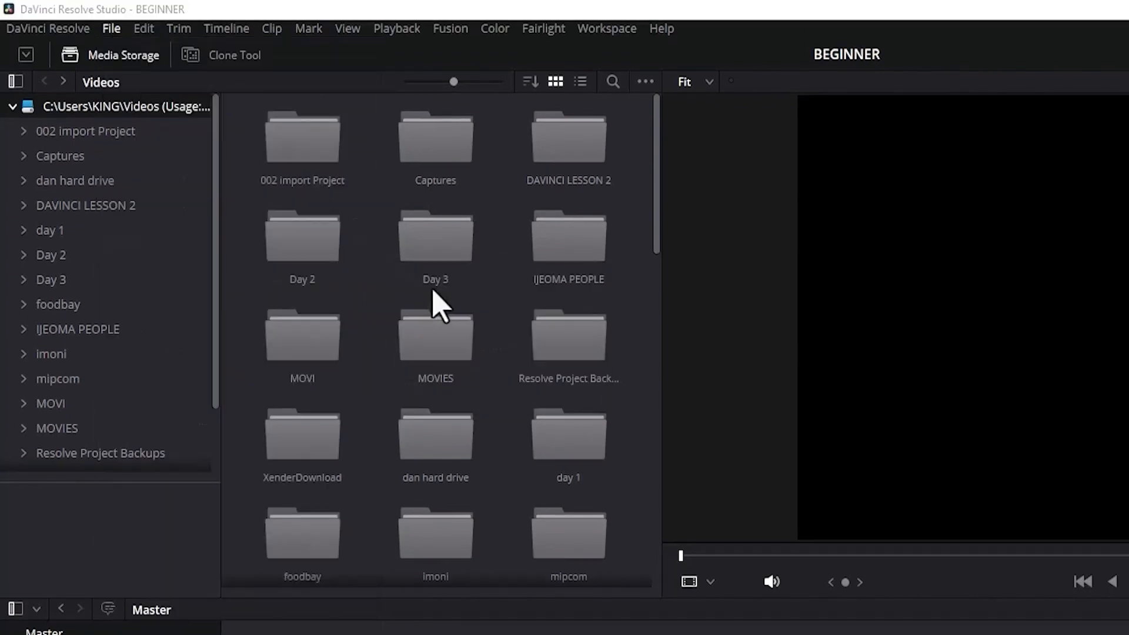
pyautogui.moveTo(347, 216); pyautogui.dragTo(286, 148)
pyautogui.click(686, 487)
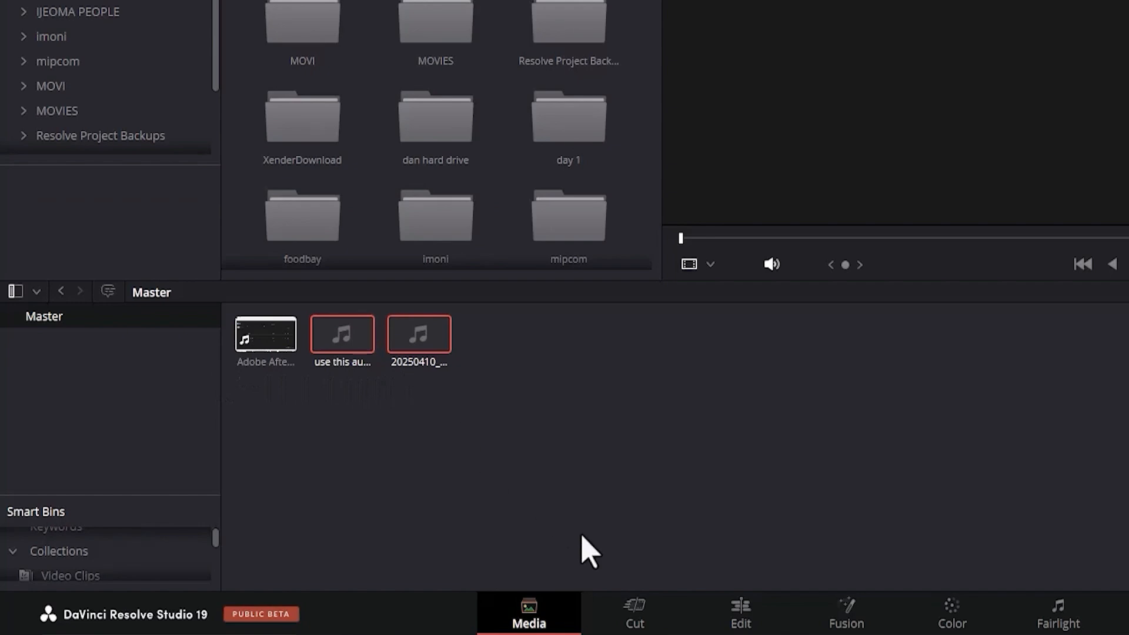
# Check the three imported files on the Cut and Edit pages, and undo the import.
pyautogui.click(635, 617)
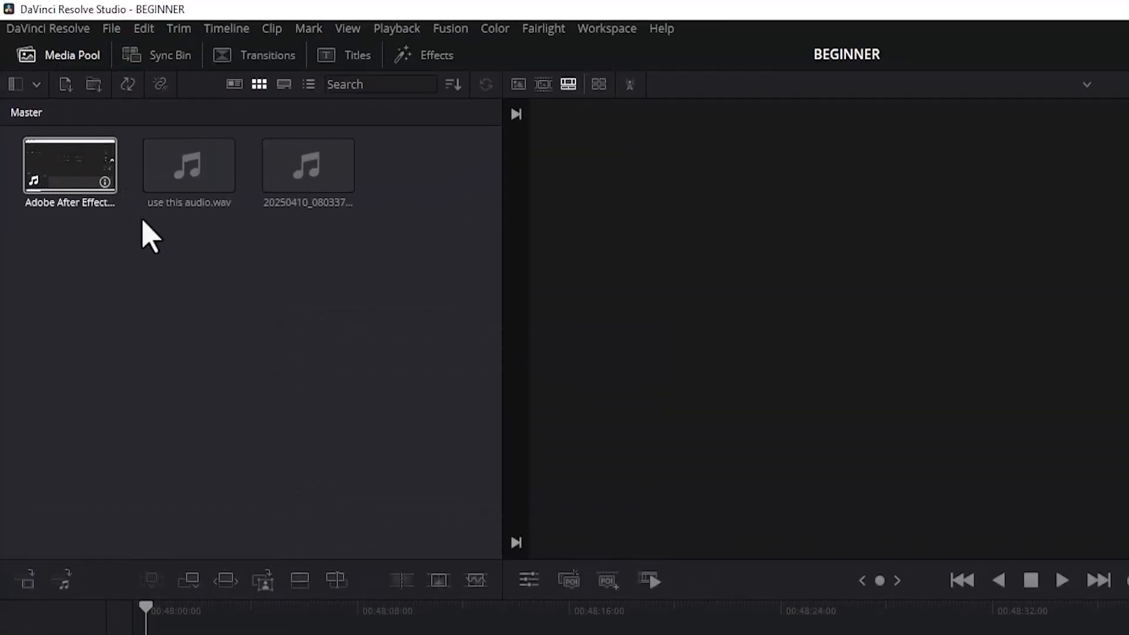
pyautogui.click(746, 614)
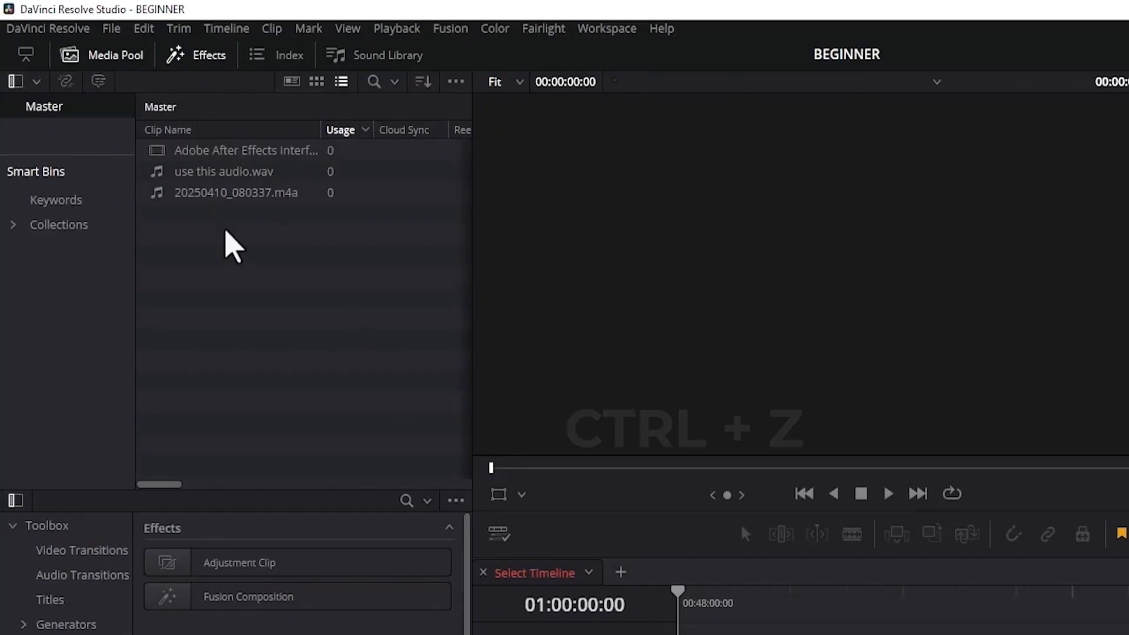
pyautogui.hotkey('ctrl', 'z')
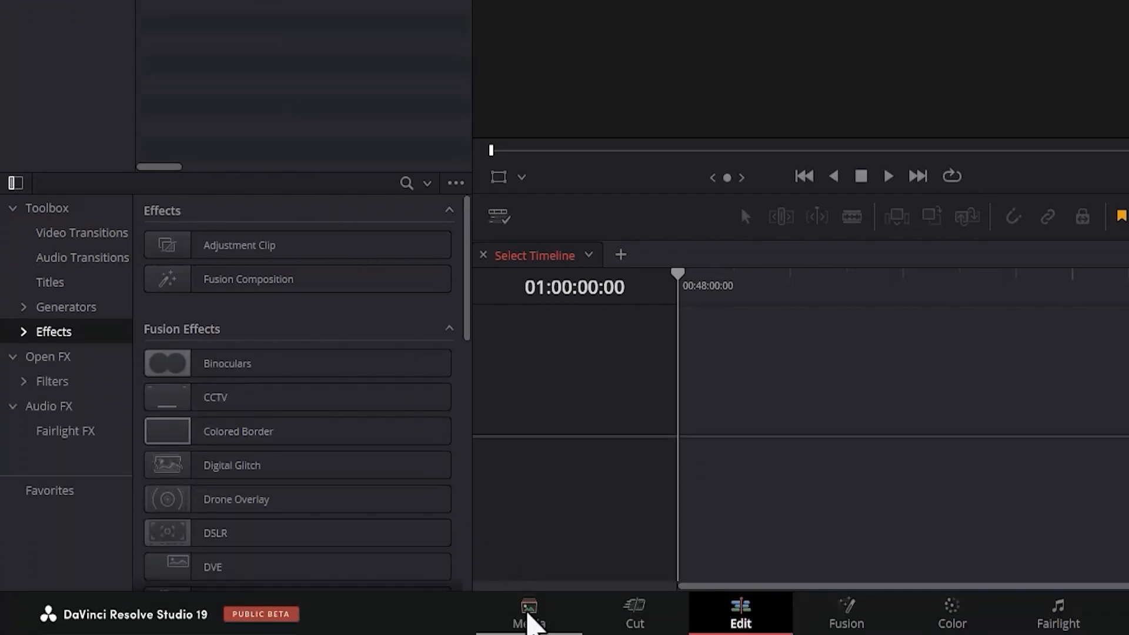
# On the Media page, open the 002 import Project folder in the Videos storage location and add test-11.jpg to the Master bin.
pyautogui.click(528, 615)
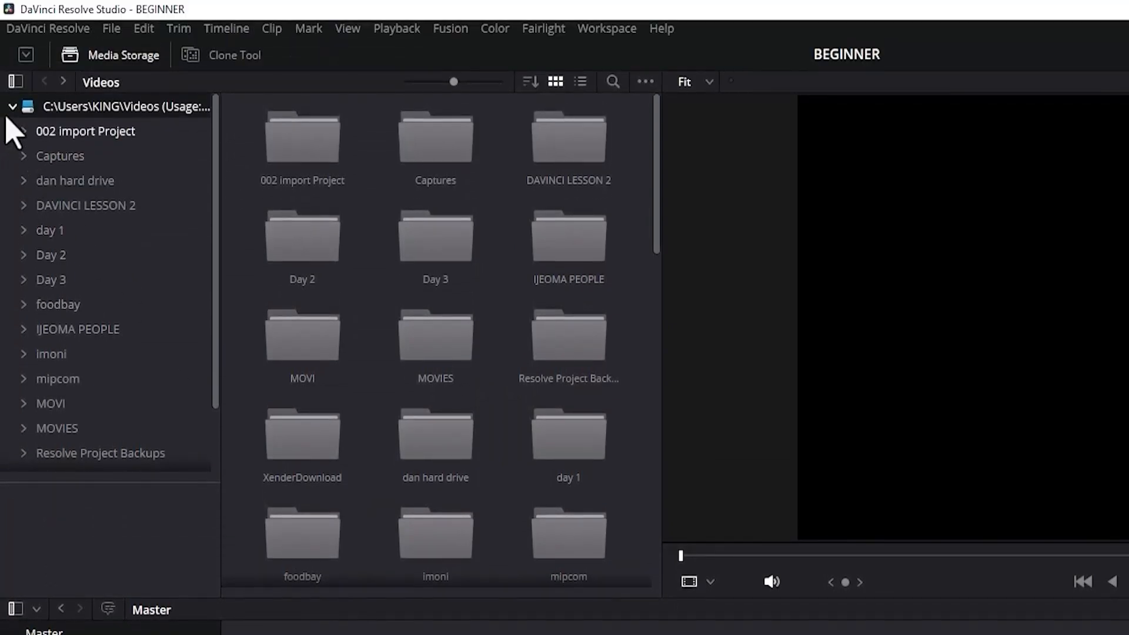
pyautogui.click(12, 107)
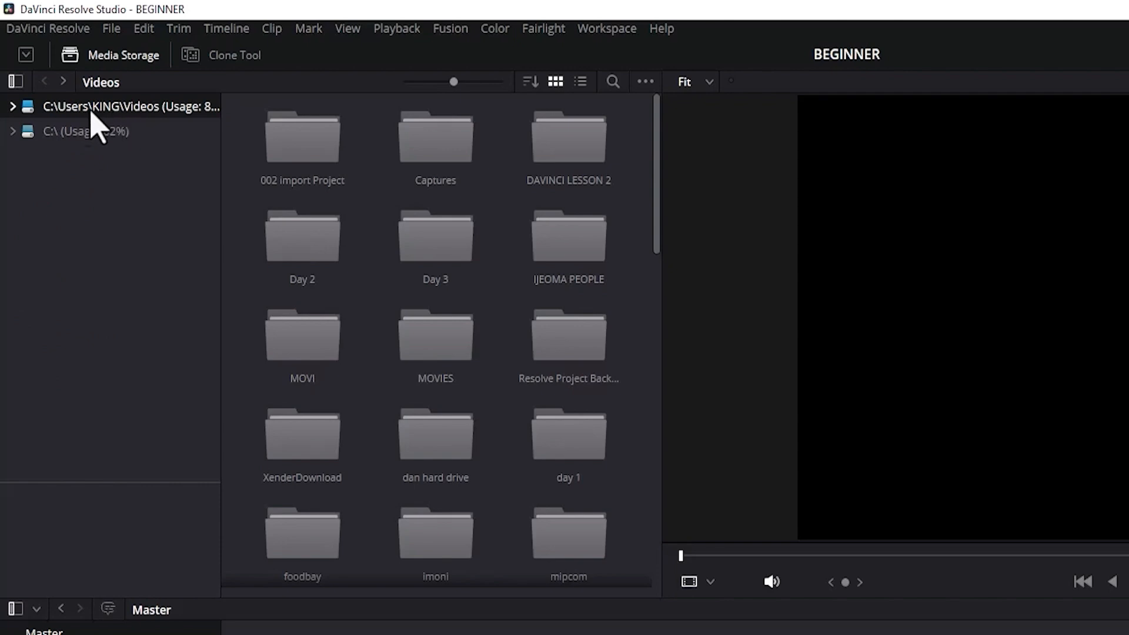
pyautogui.click(13, 107)
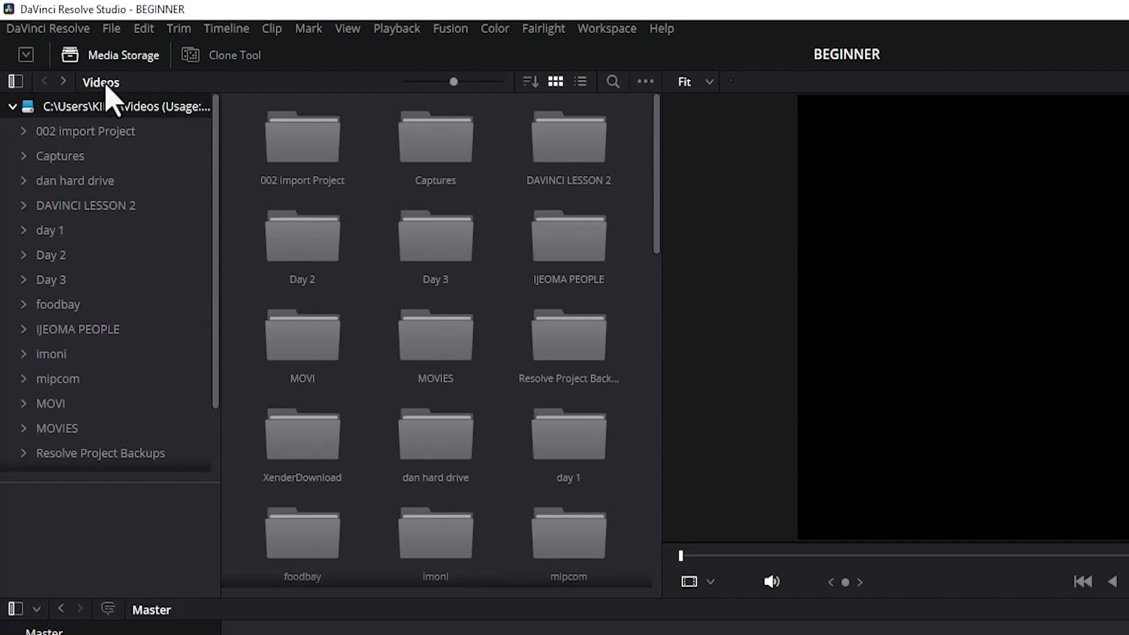
pyautogui.doubleClick(300, 163)
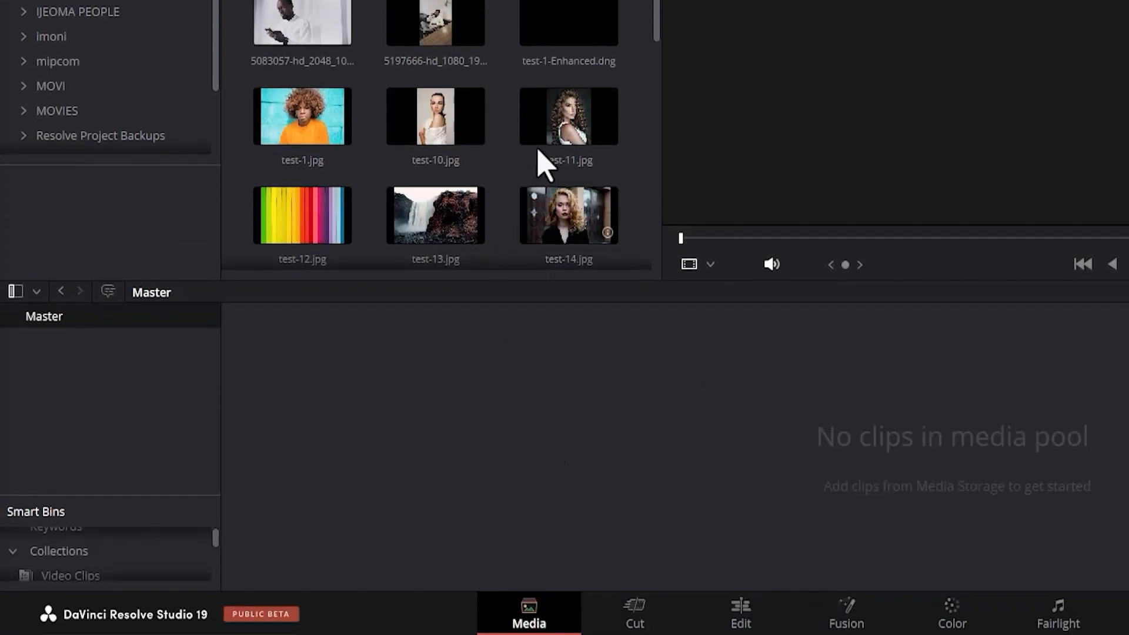
pyautogui.moveTo(562, 129); pyautogui.dragTo(860, 452)
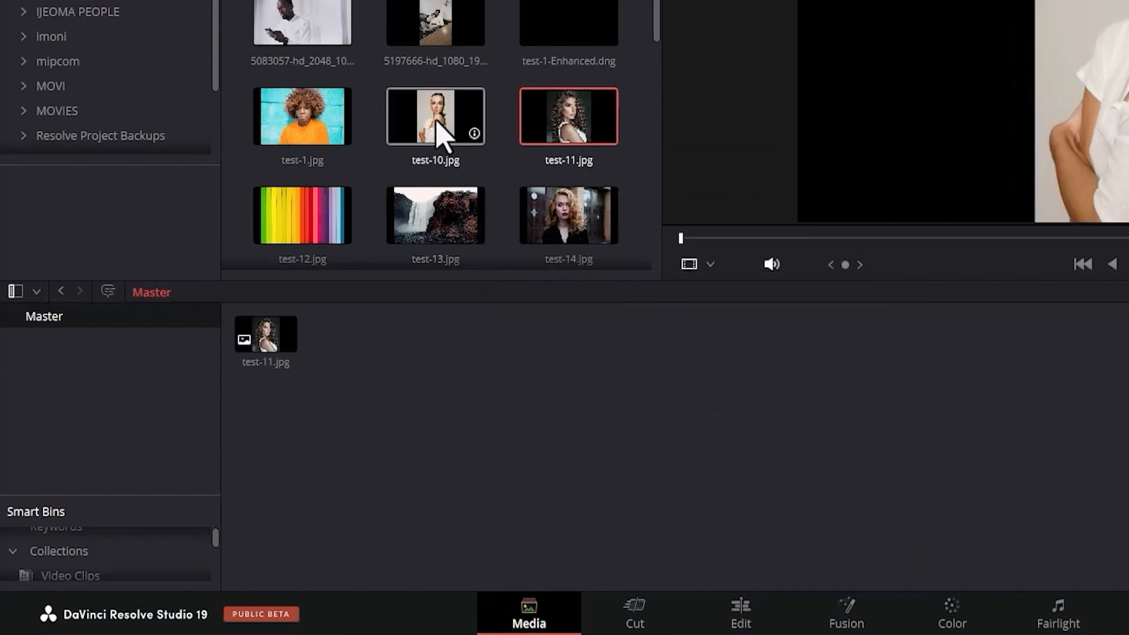
# Try to add test-10.jpg from media storage to the Master bin, and return to the Edit page.
pyautogui.moveTo(440, 138); pyautogui.dragTo(390, 366)
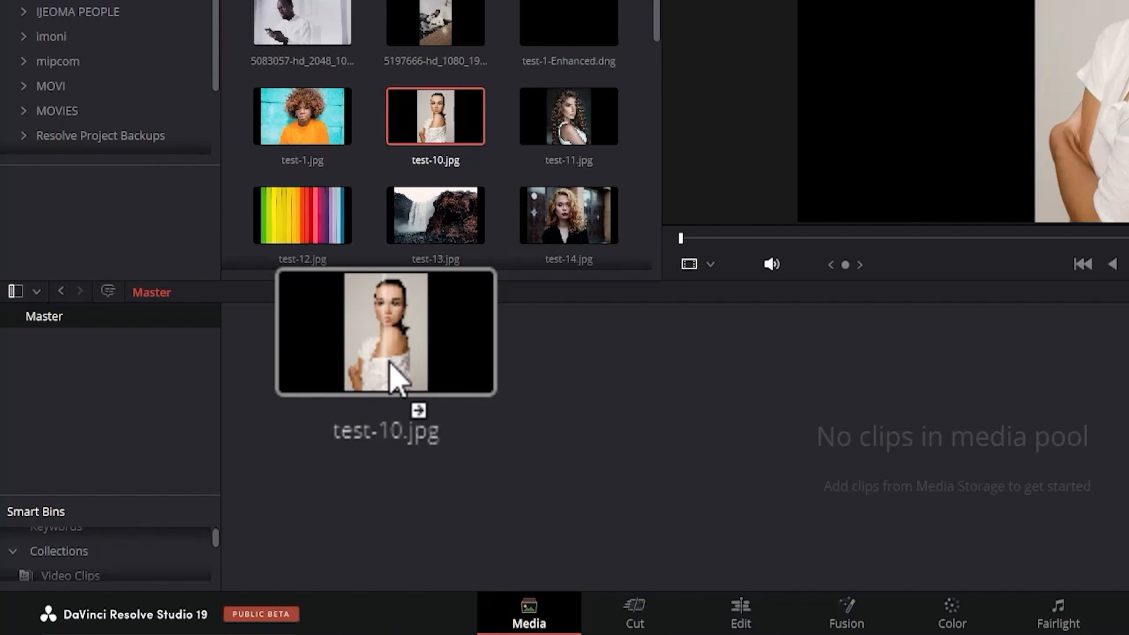
pyautogui.moveTo(391, 376); pyautogui.dragTo(658, 582)
pyautogui.click(738, 613)
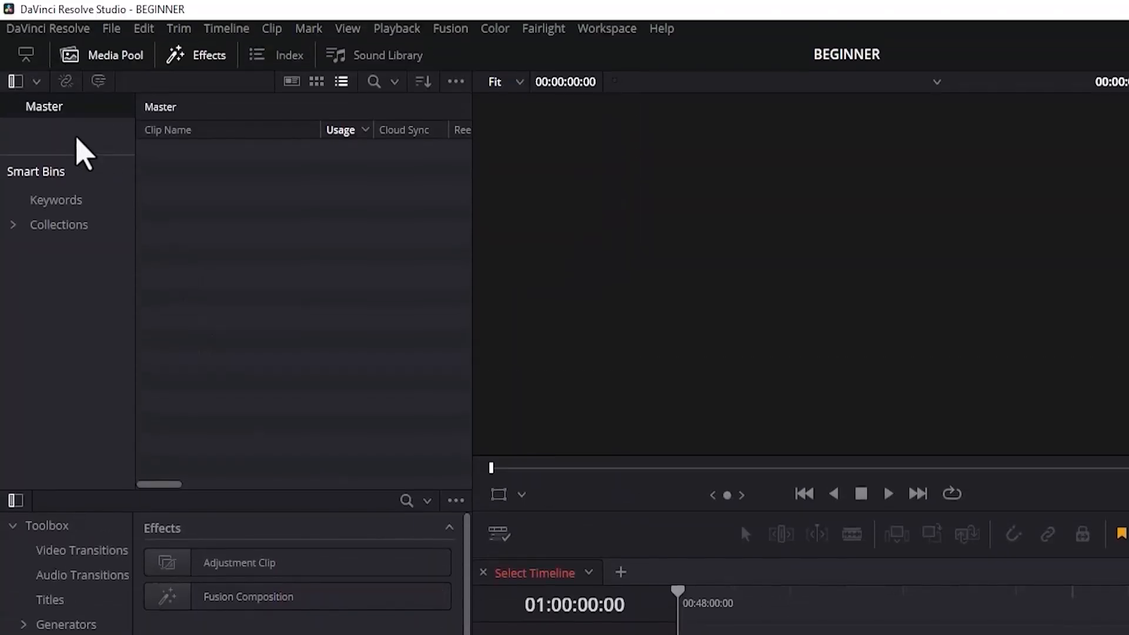
# Create a bin named VIDEOS in the Master bin of the Media Pool.
pyautogui.rightClick(36, 156)
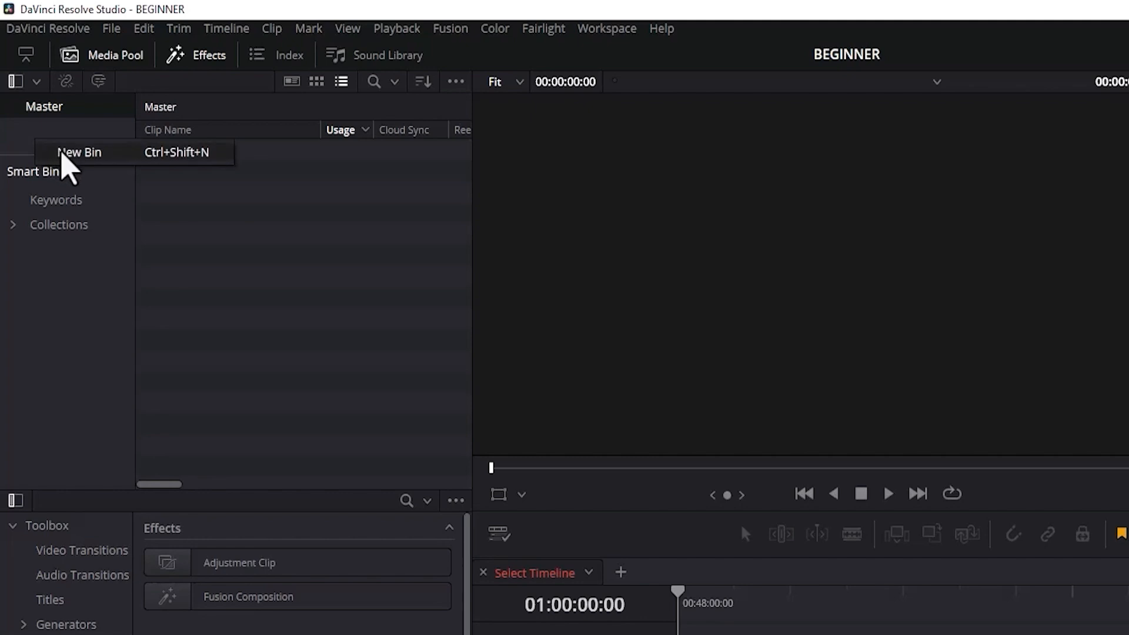
pyautogui.click(64, 152)
pyautogui.write('VIDEOS')
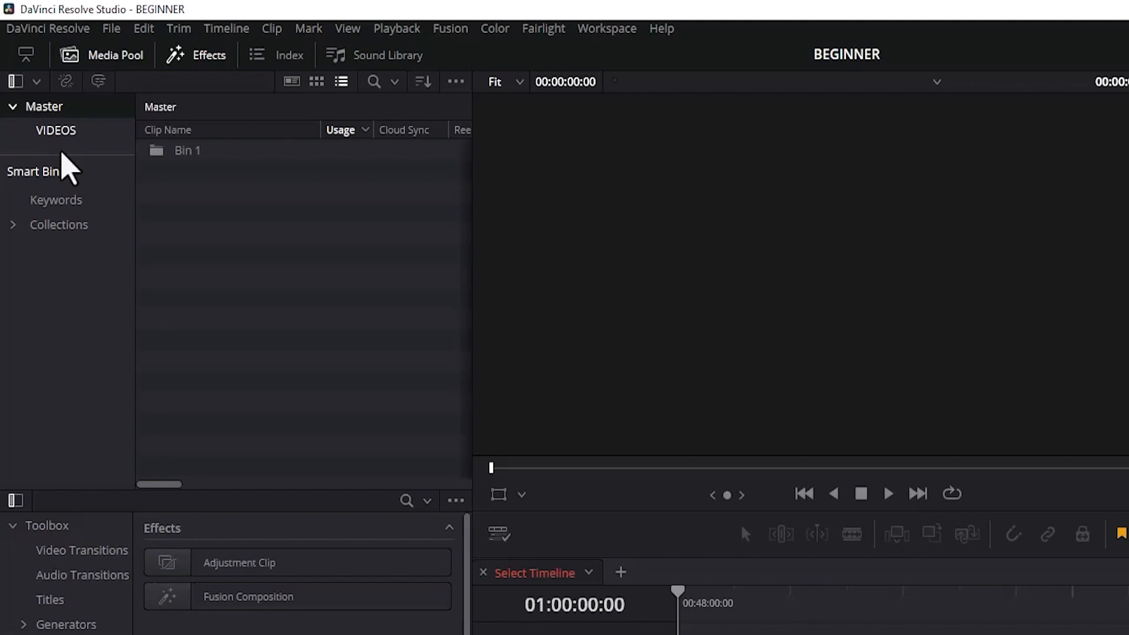
pyautogui.click(29, 148)
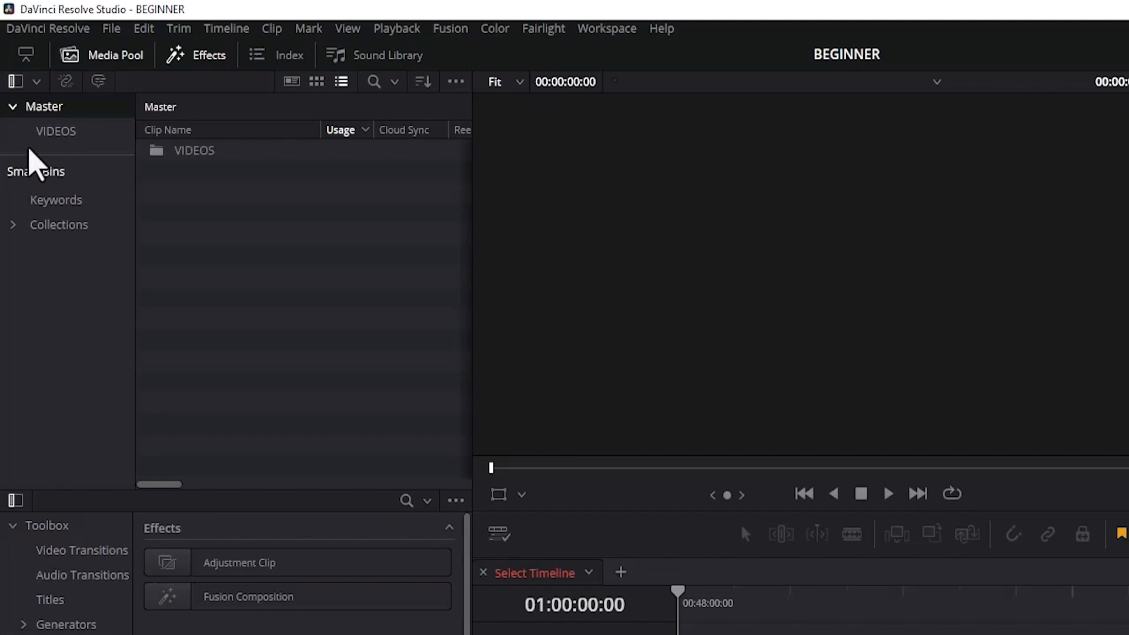
# Add a second bin named IMAGES under Master.
pyautogui.rightClick(29, 149)
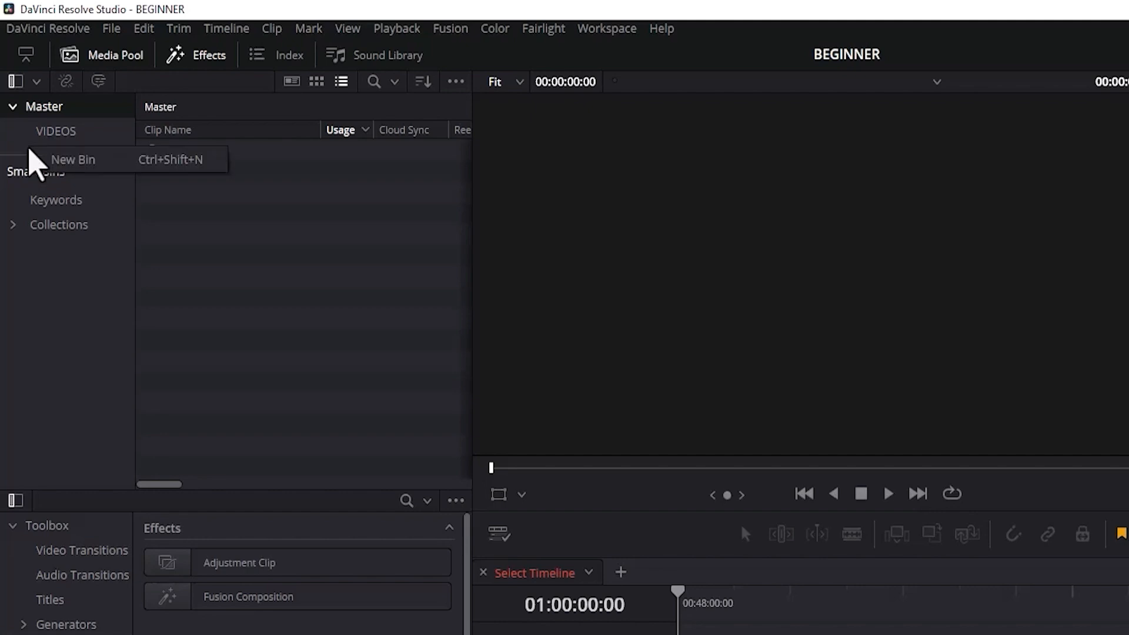
pyautogui.click(61, 159)
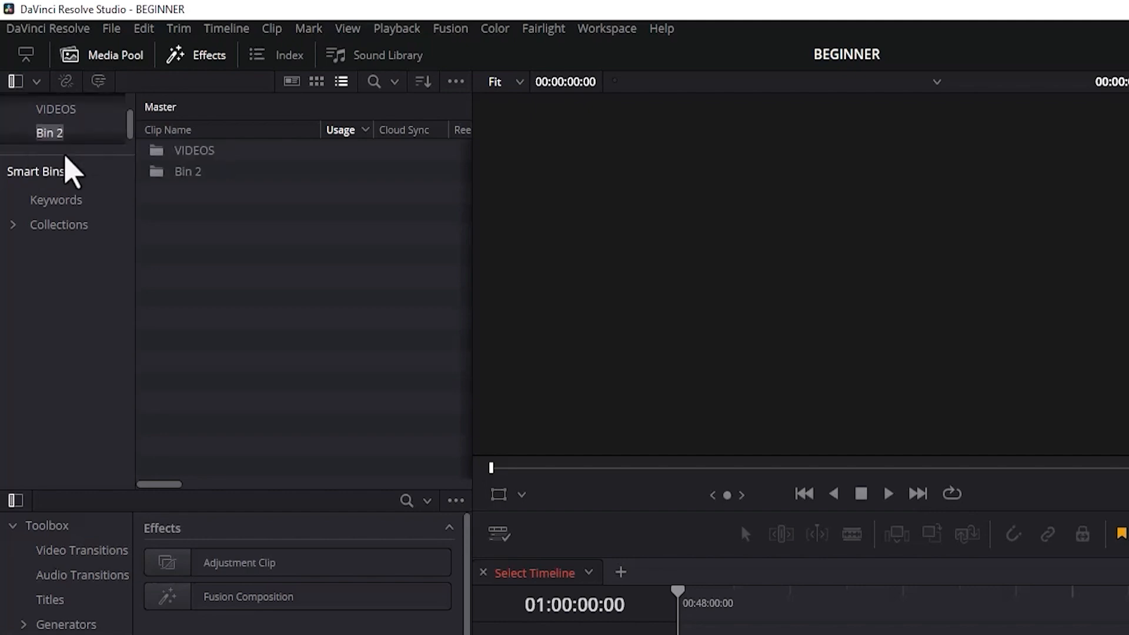
pyautogui.press('BackSpace')
pyautogui.write('IMAGES')
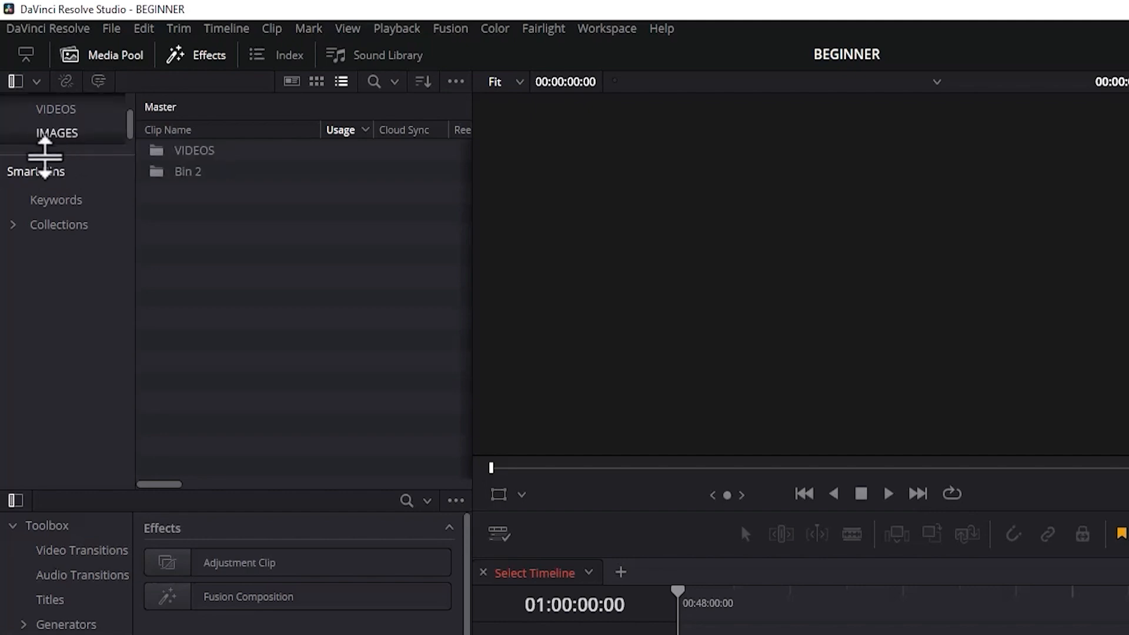
# Enlarge the bin list above Smart Bins and add a third bin named AUDIO under Master.
pyautogui.moveTo(25, 151); pyautogui.dragTo(45, 304)
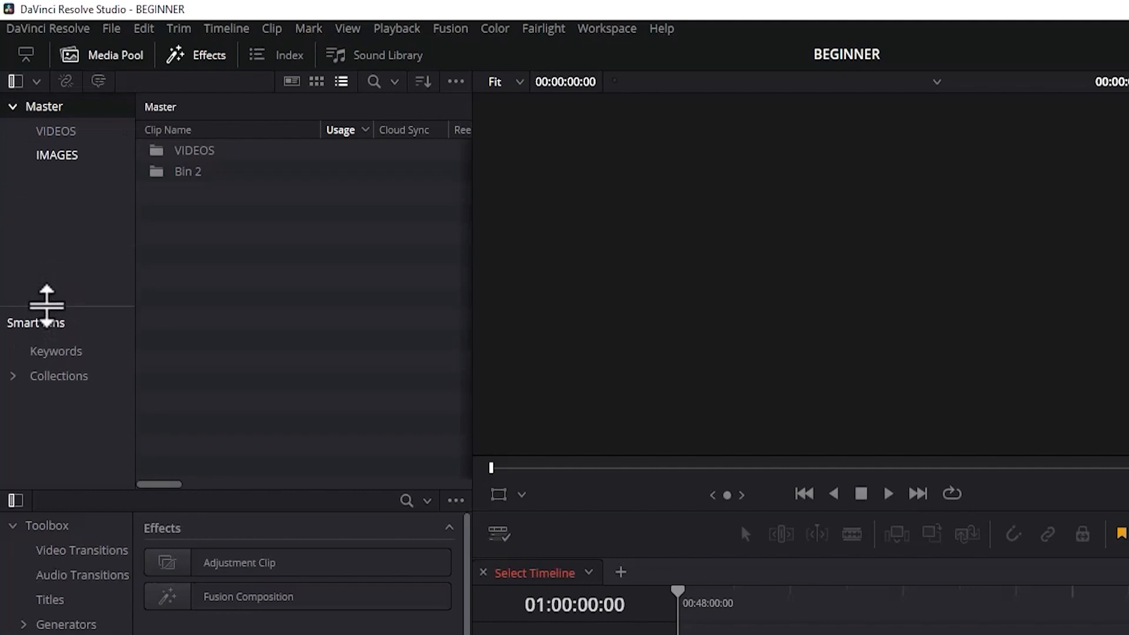
pyautogui.rightClick(57, 227)
pyautogui.click(81, 238)
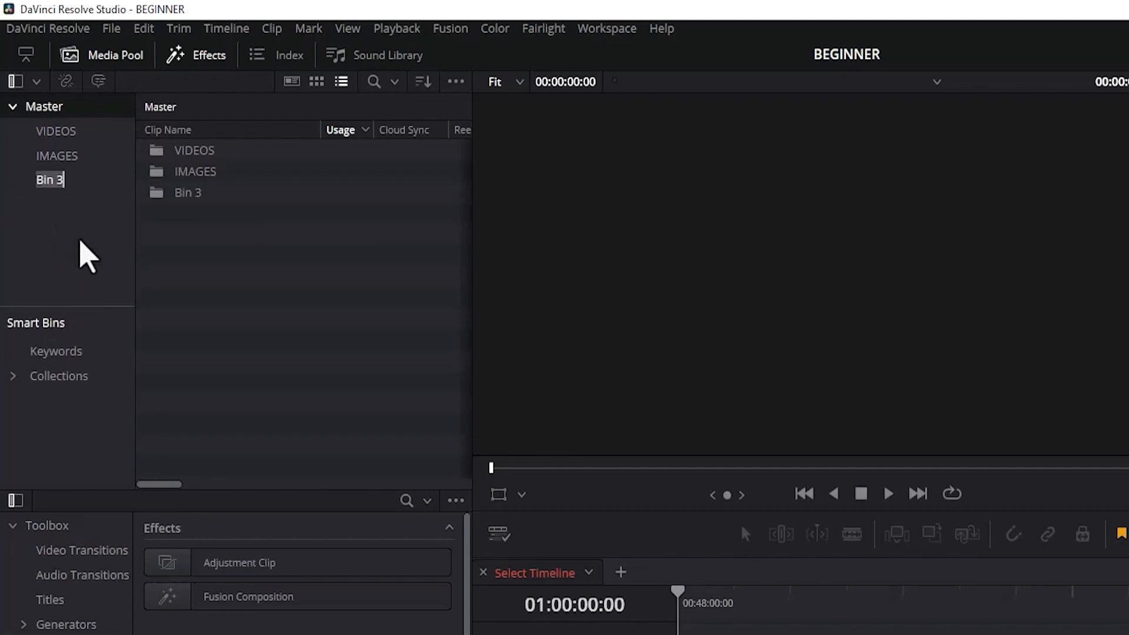
pyautogui.write('AUDIO')
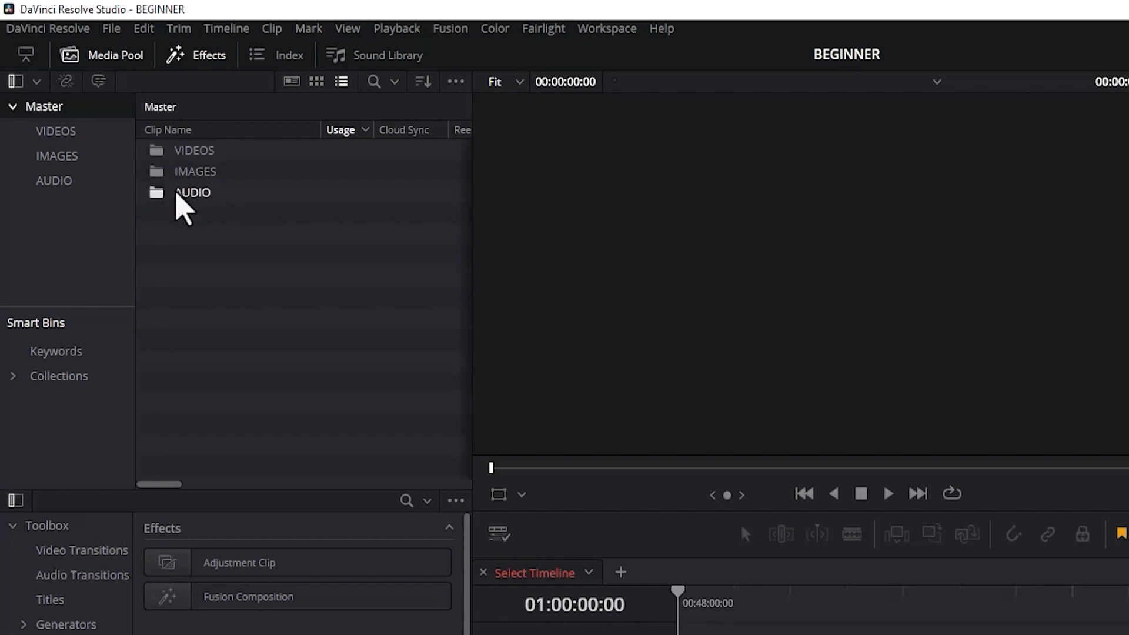
# Import the Adobe After Effects Interface & Workspace video into the VIDEOS bin.
pyautogui.click(71, 134)
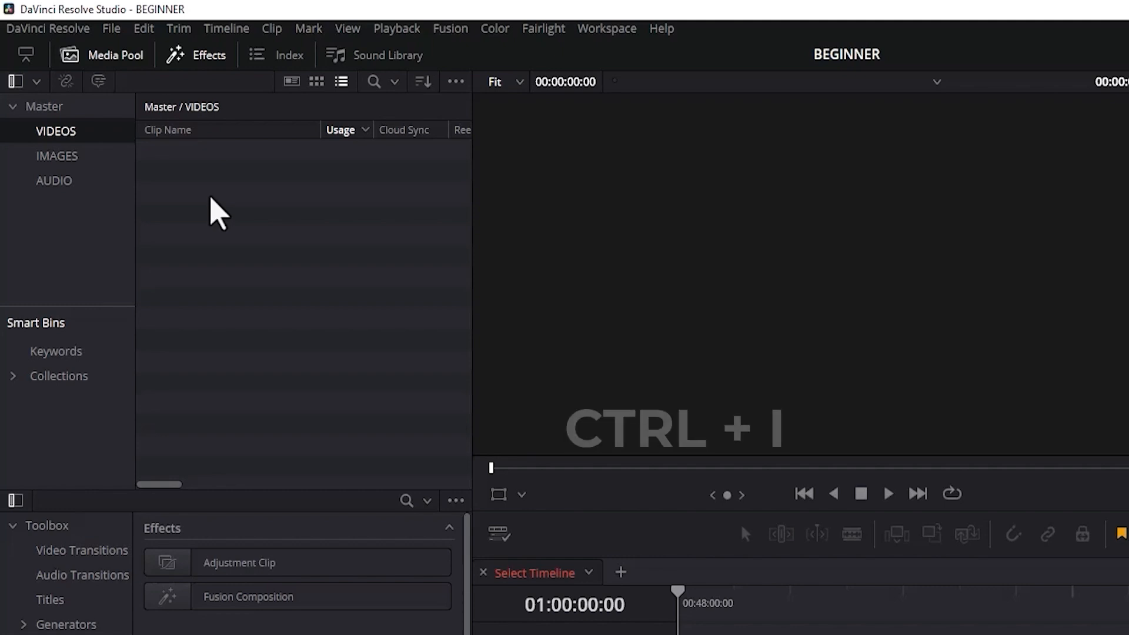
pyautogui.click(112, 28)
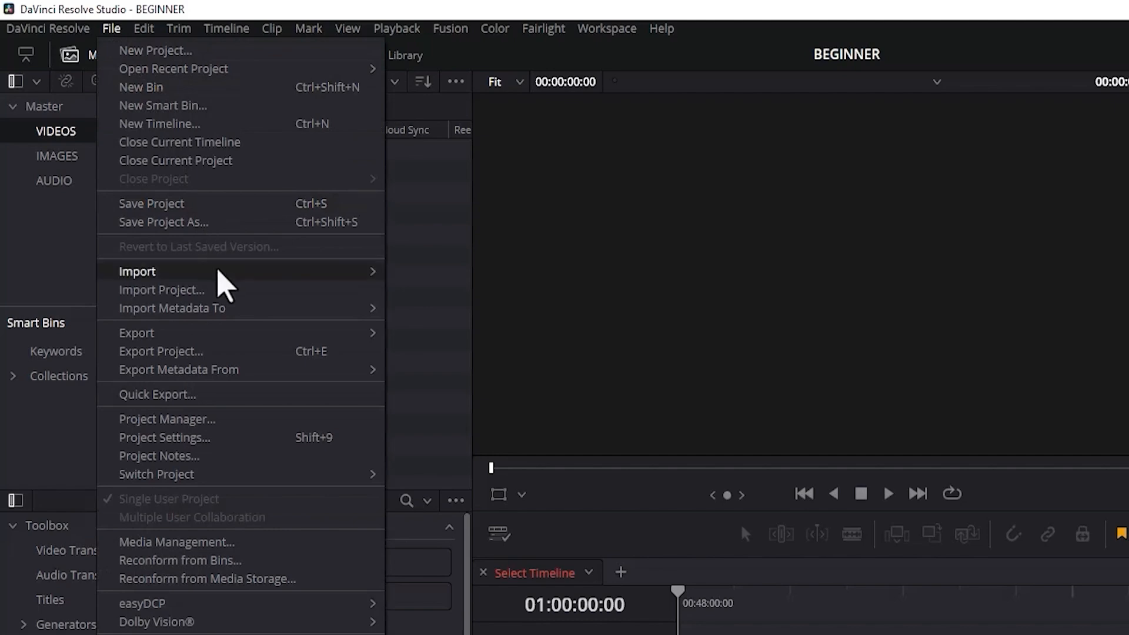
pyautogui.moveTo(302, 275)
pyautogui.click(429, 292)
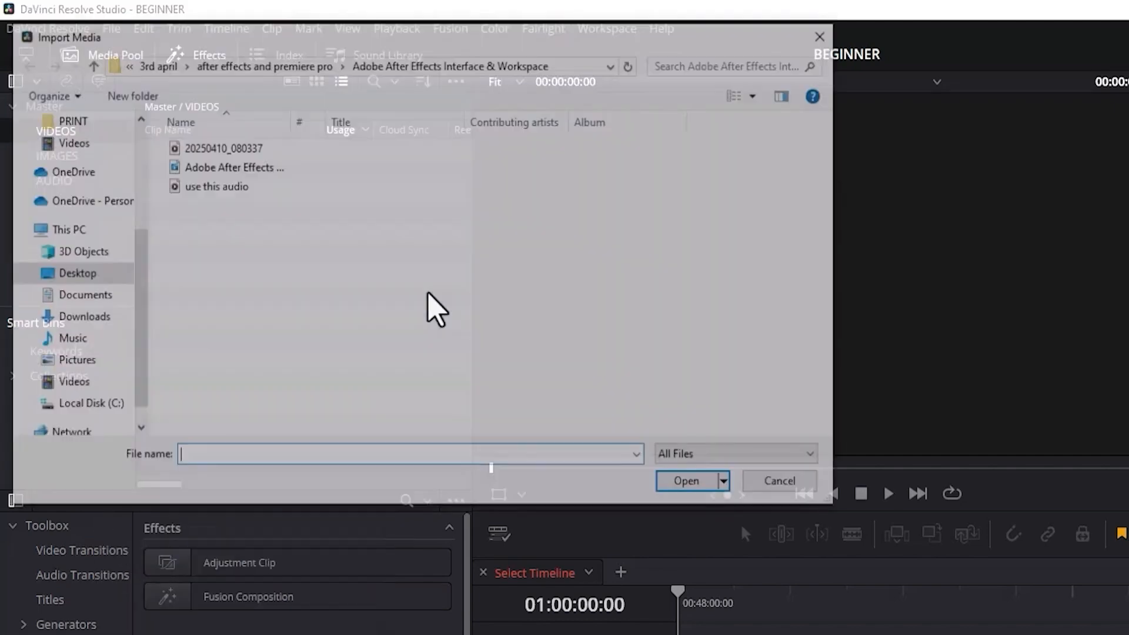
pyautogui.click(257, 170)
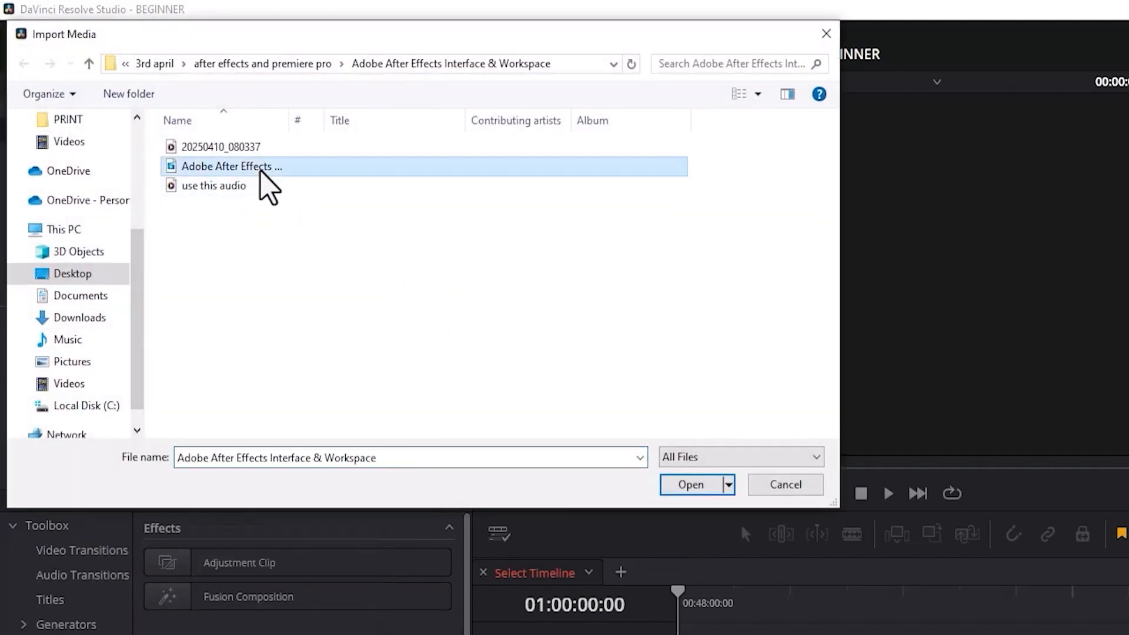
pyautogui.click(691, 485)
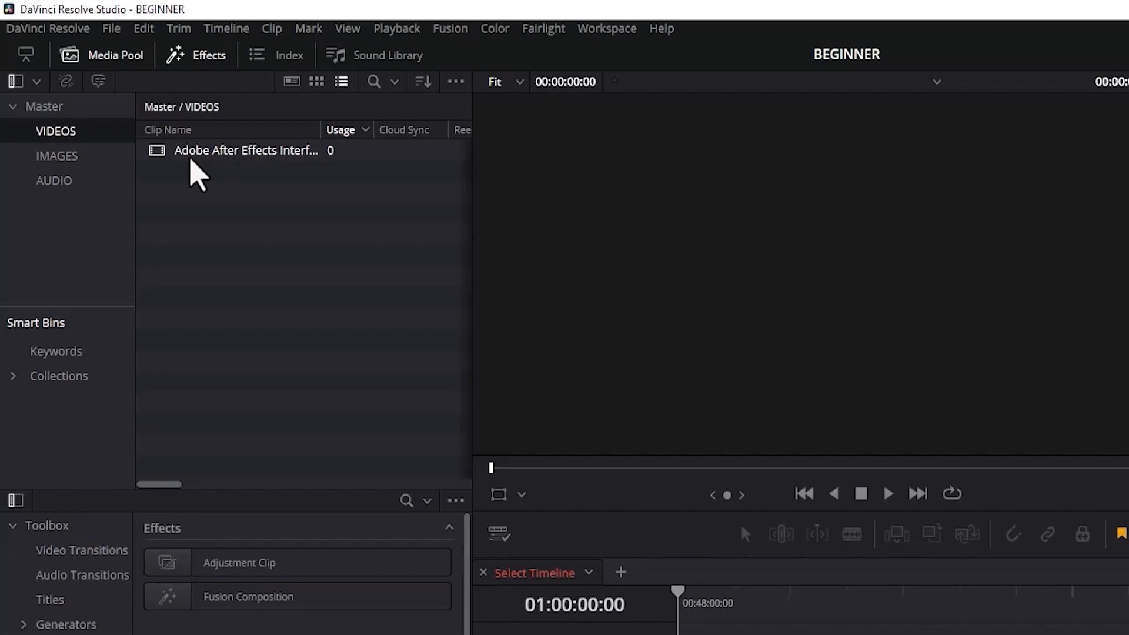
# Import 20250410_080337.m4a into the VIDEOS bin, and undo that import.
pyautogui.hotkey('ctrl', 'i')
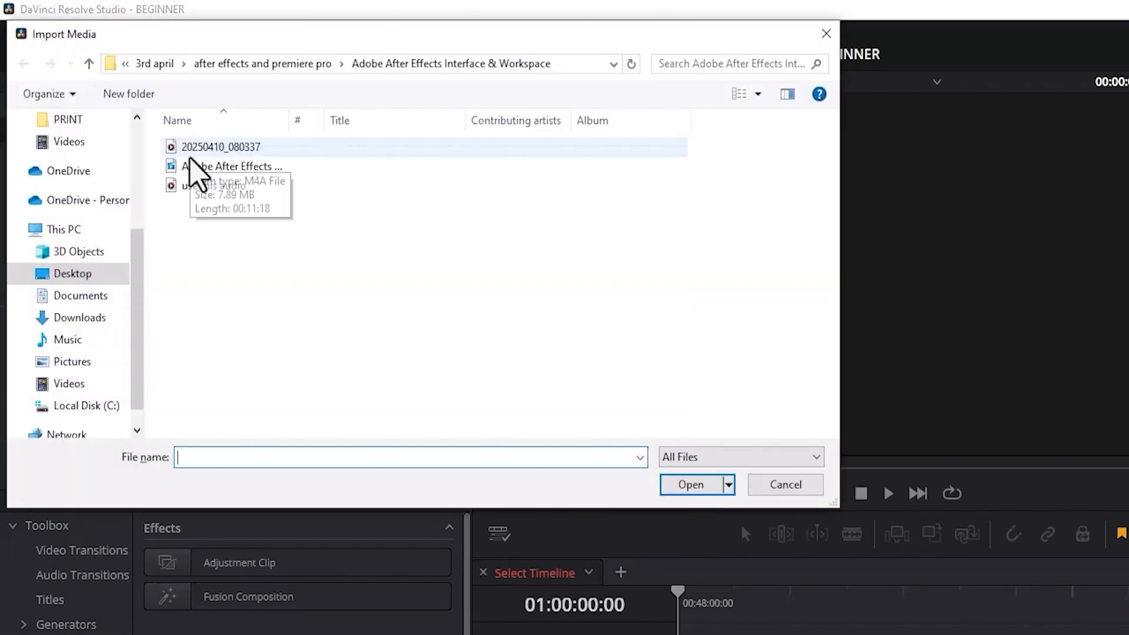
pyautogui.click(202, 149)
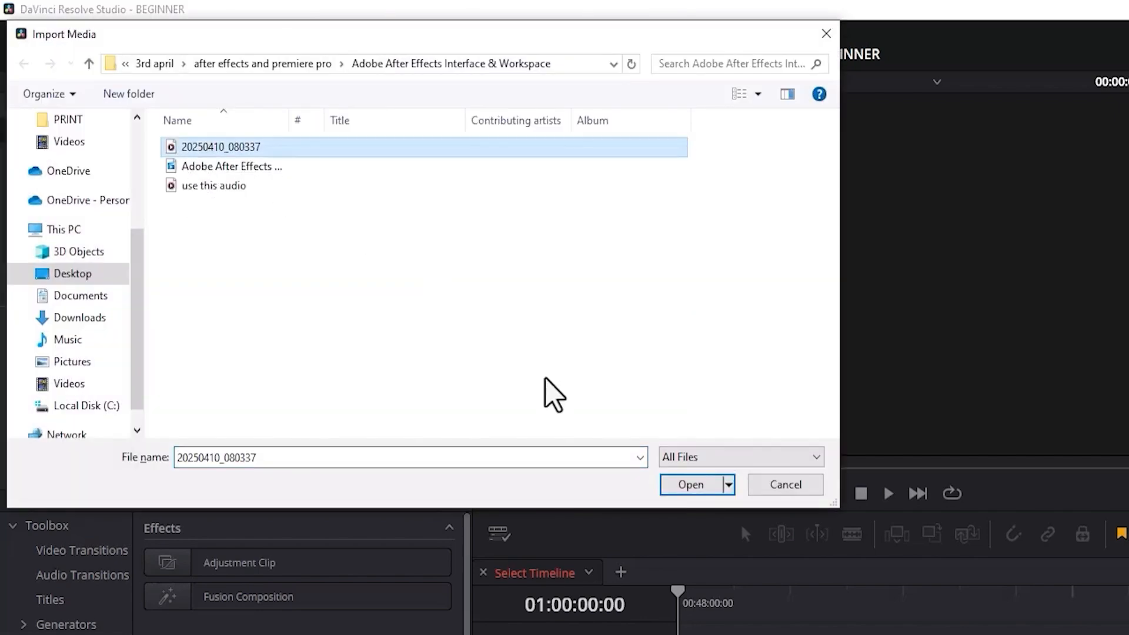
pyautogui.click(690, 487)
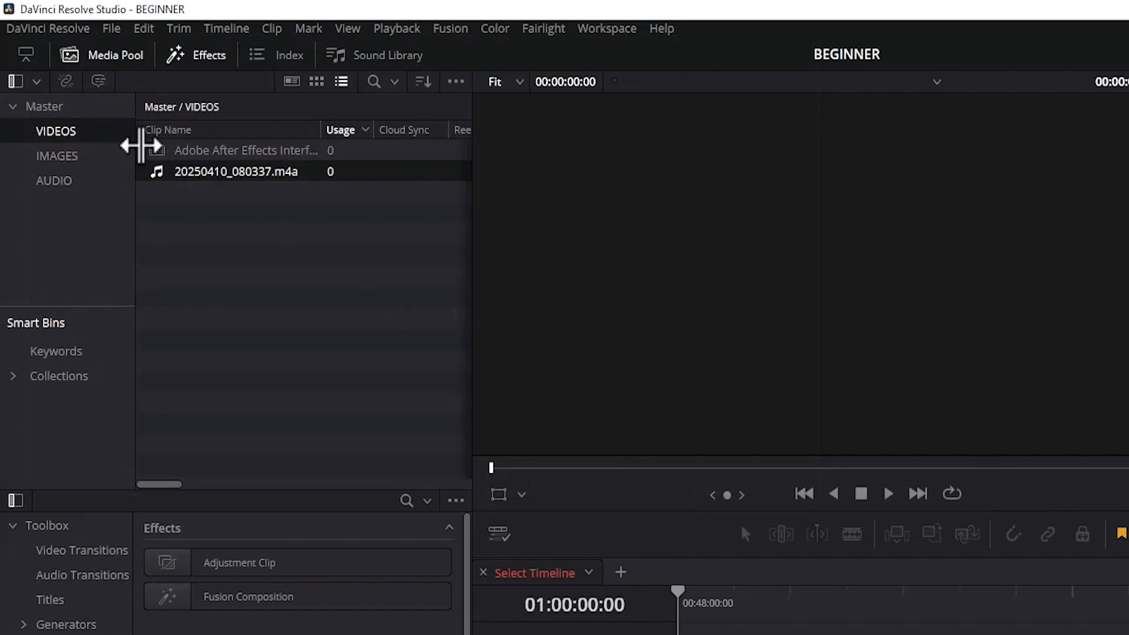
pyautogui.hotkey('ctrl', 'z')
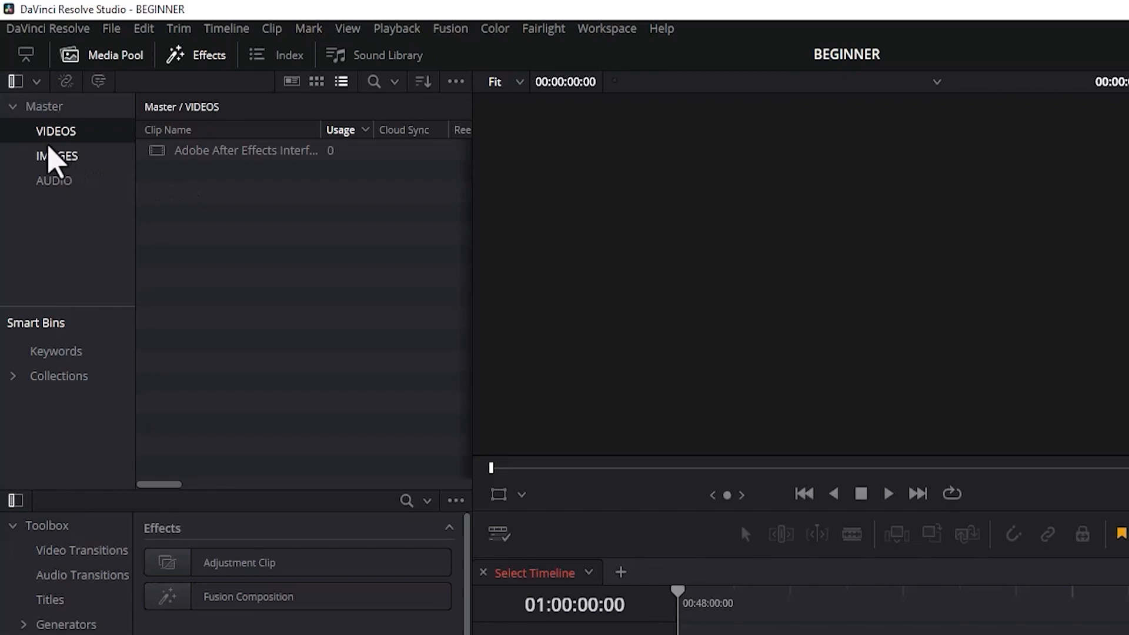
# Import test-2.jpg from the Saved Pictures folder into the IMAGES bin.
pyautogui.click(54, 156)
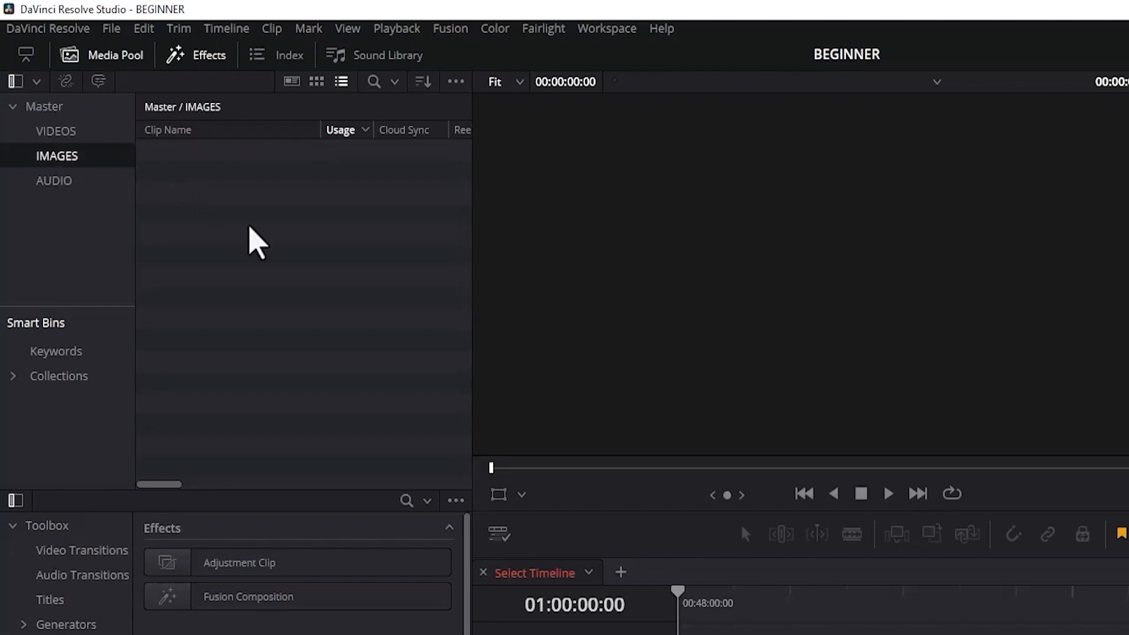
pyautogui.hotkey('ctrl', 'i')
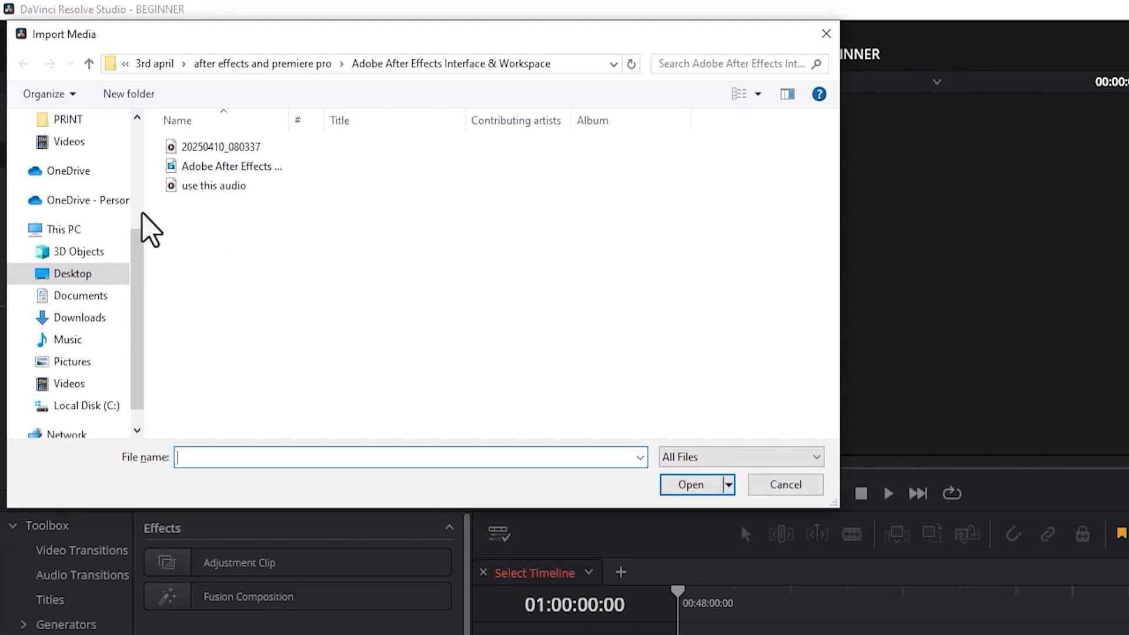
pyautogui.click(82, 365)
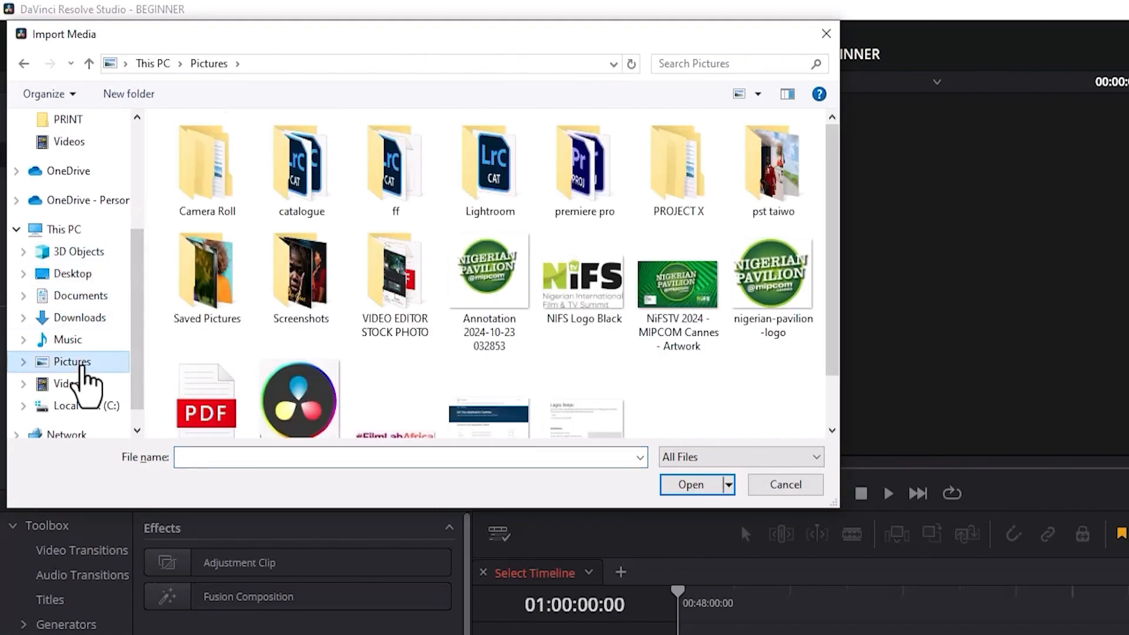
pyautogui.doubleClick(203, 285)
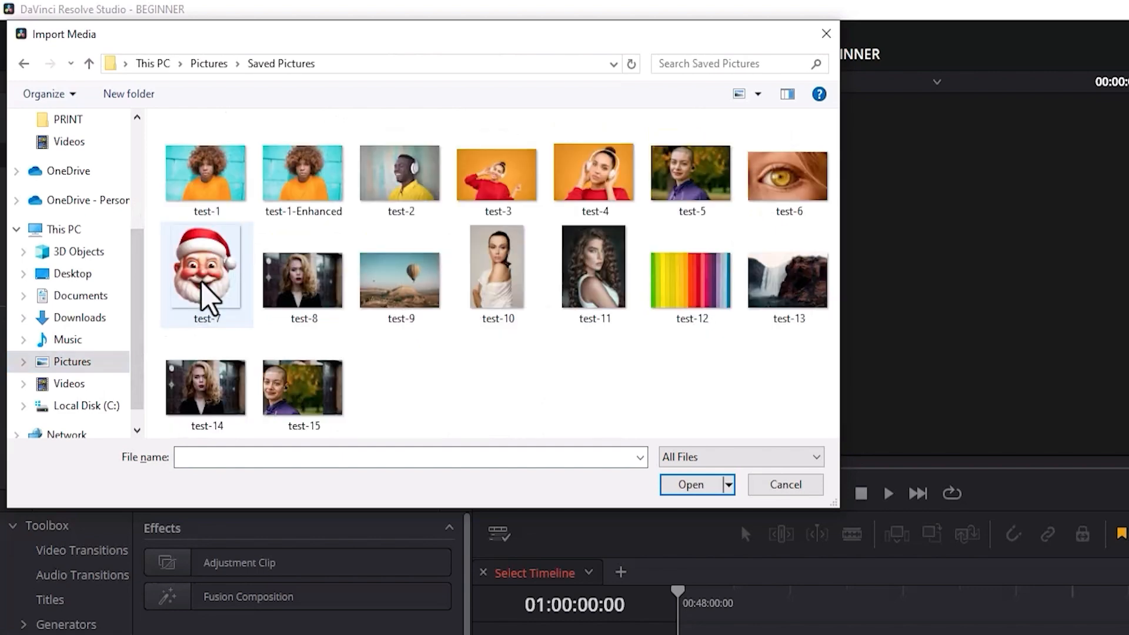
pyautogui.click(399, 175)
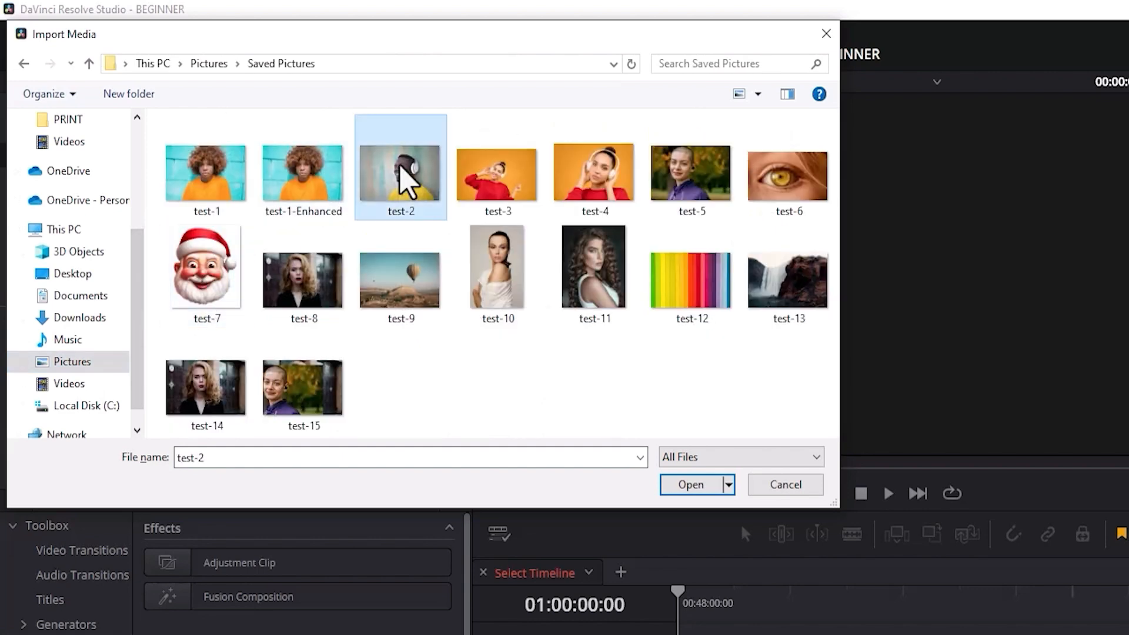
pyautogui.click(687, 486)
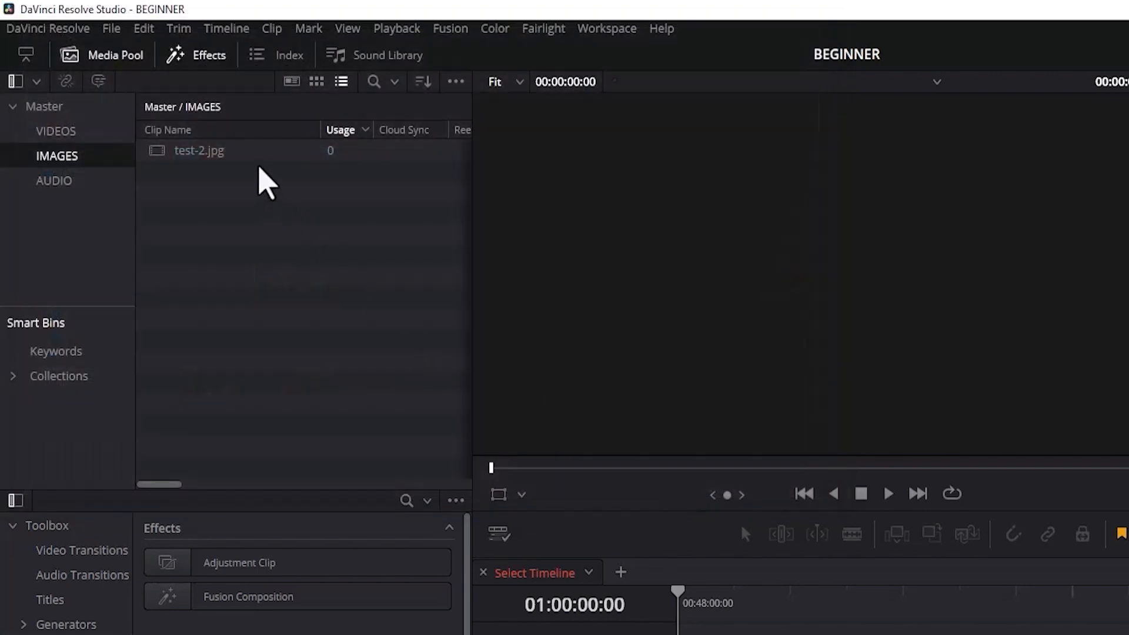
# Import the "Power Packed Prayers For the Future" audio file from the Music folder into the AUDIO bin.
pyautogui.click(69, 186)
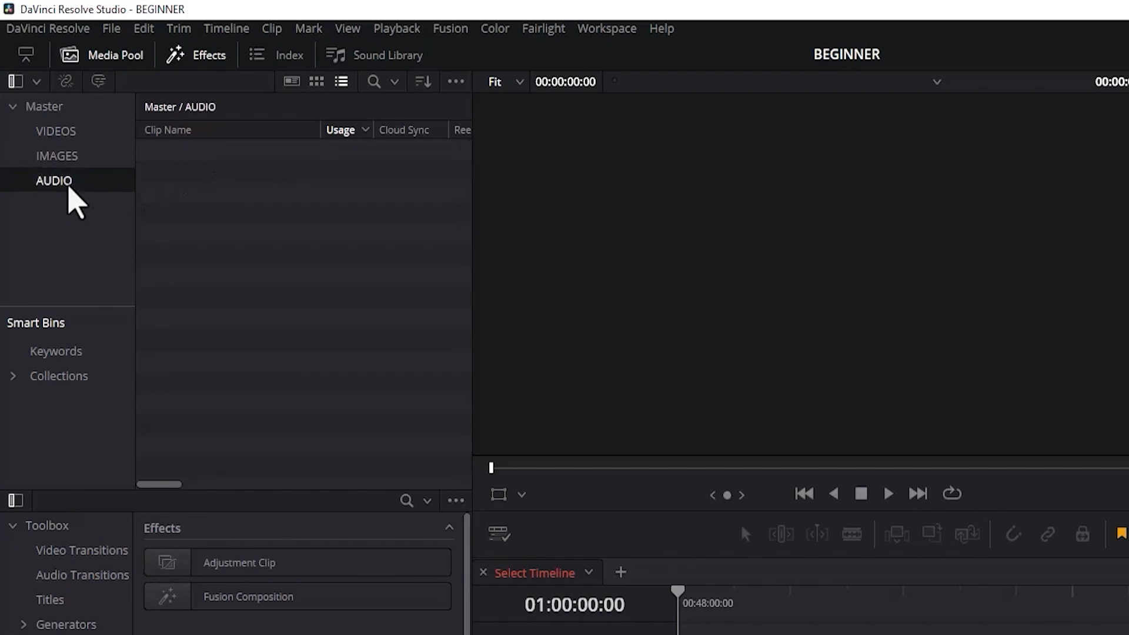
pyautogui.hotkey('ctrl', 'i')
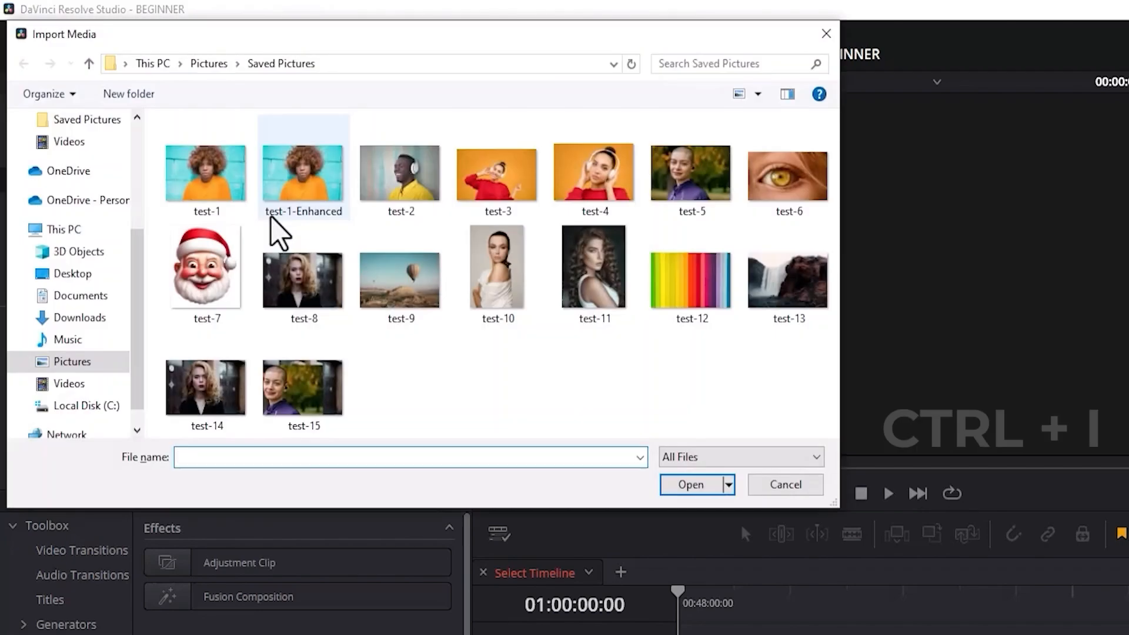
pyautogui.click(81, 346)
pyautogui.click(246, 265)
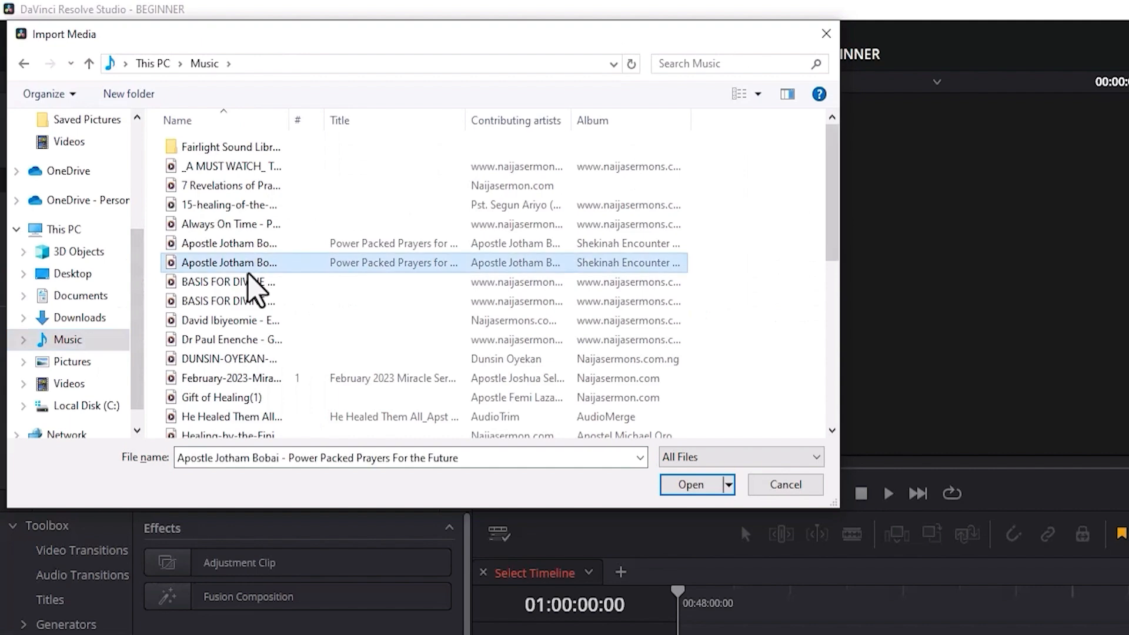
pyautogui.click(687, 489)
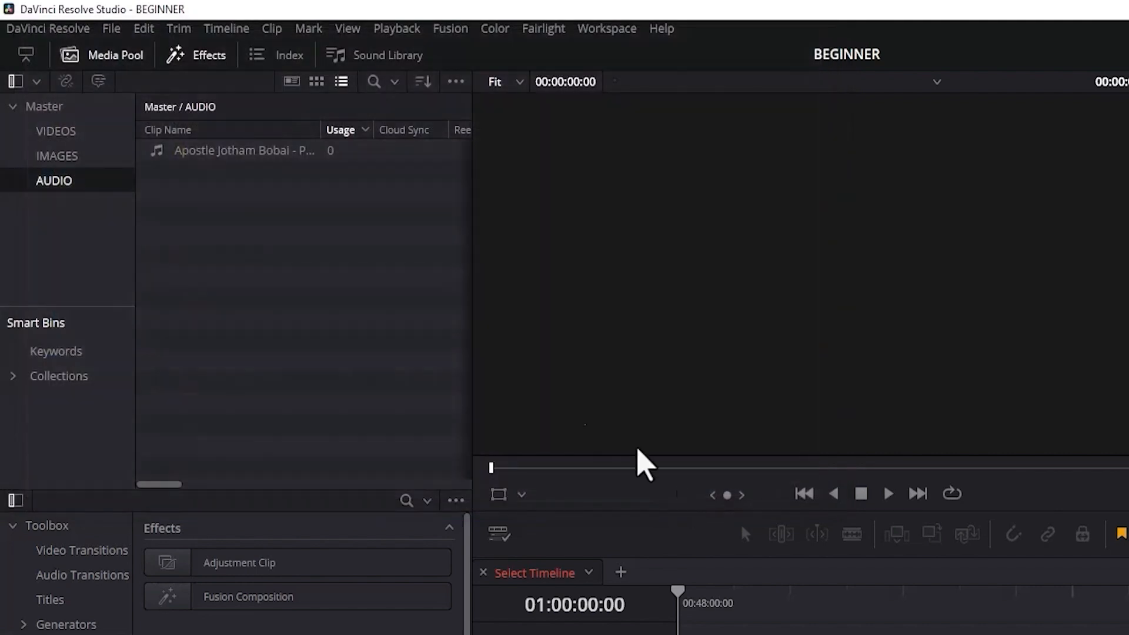
# Create a sub-bin named DIALOGUE inside the AUDIO bin.
pyautogui.click(74, 134)
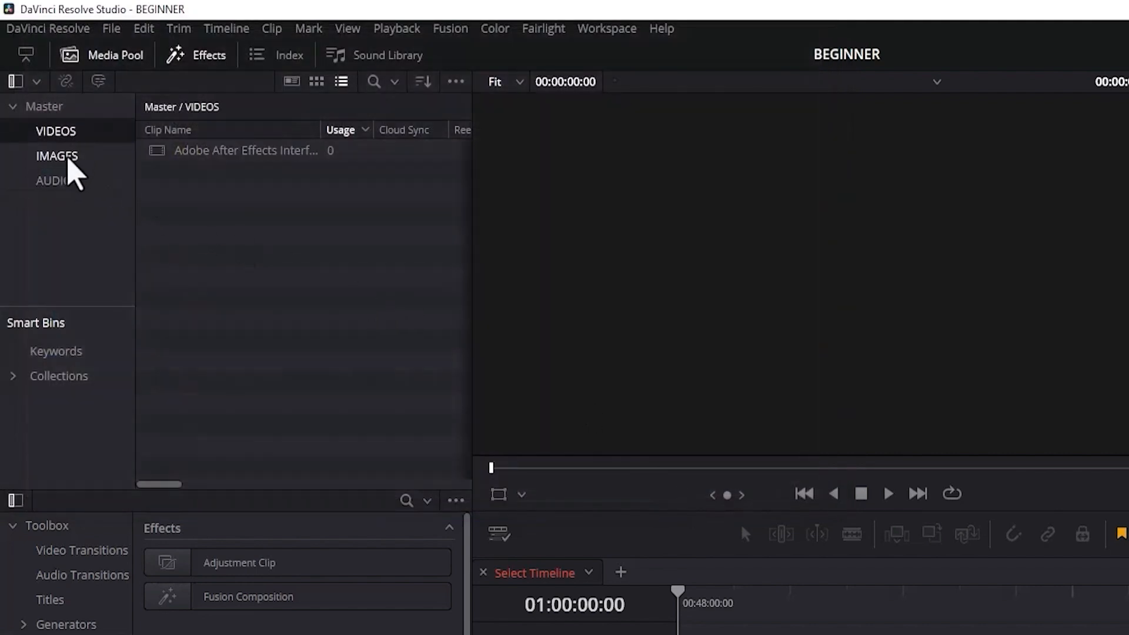
pyautogui.click(67, 159)
pyautogui.click(67, 182)
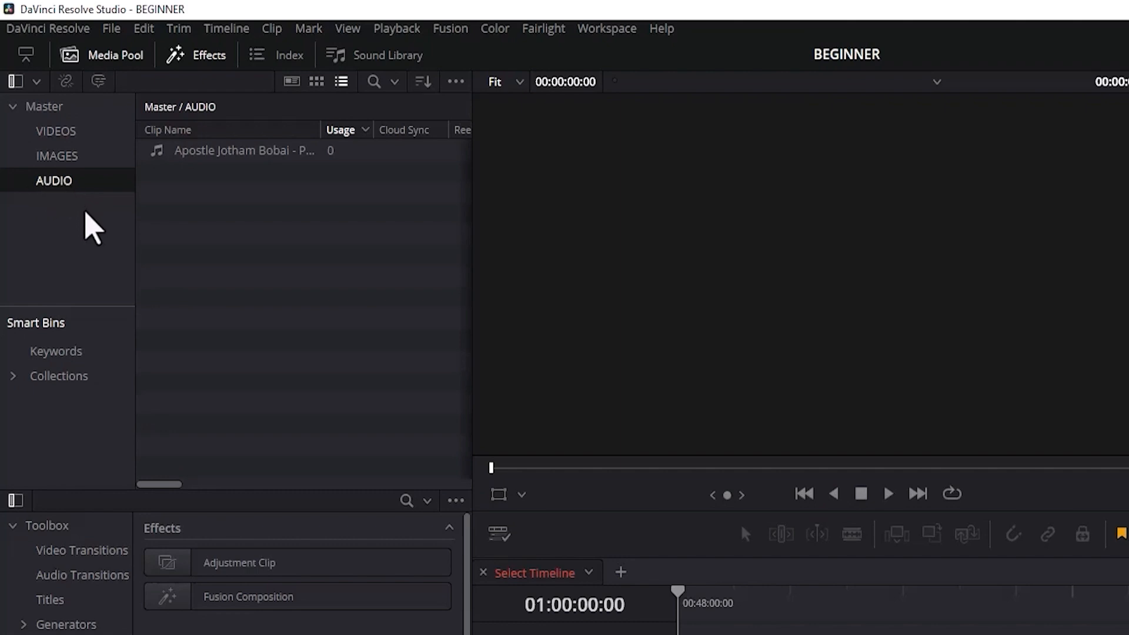
pyautogui.rightClick(91, 223)
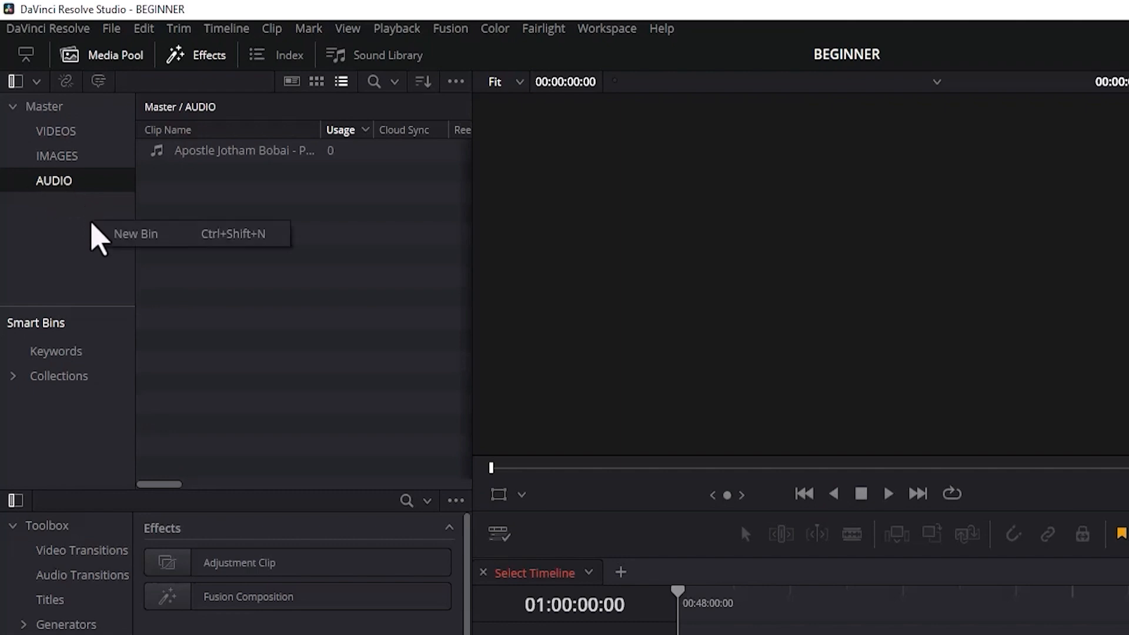
pyautogui.click(120, 233)
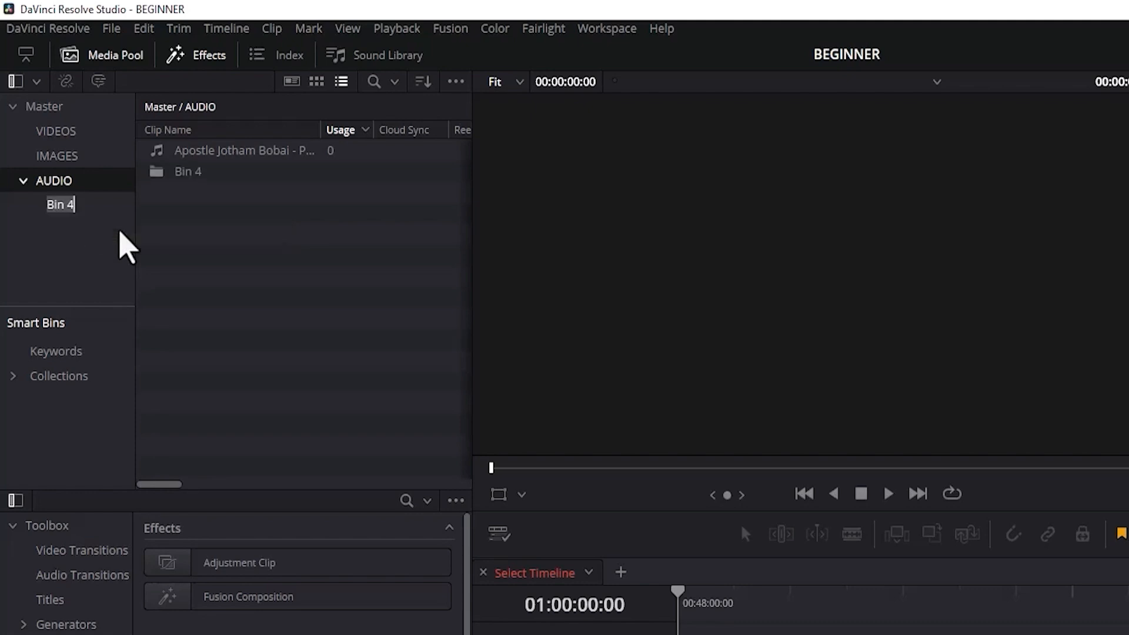
pyautogui.write('DIALOGUS')
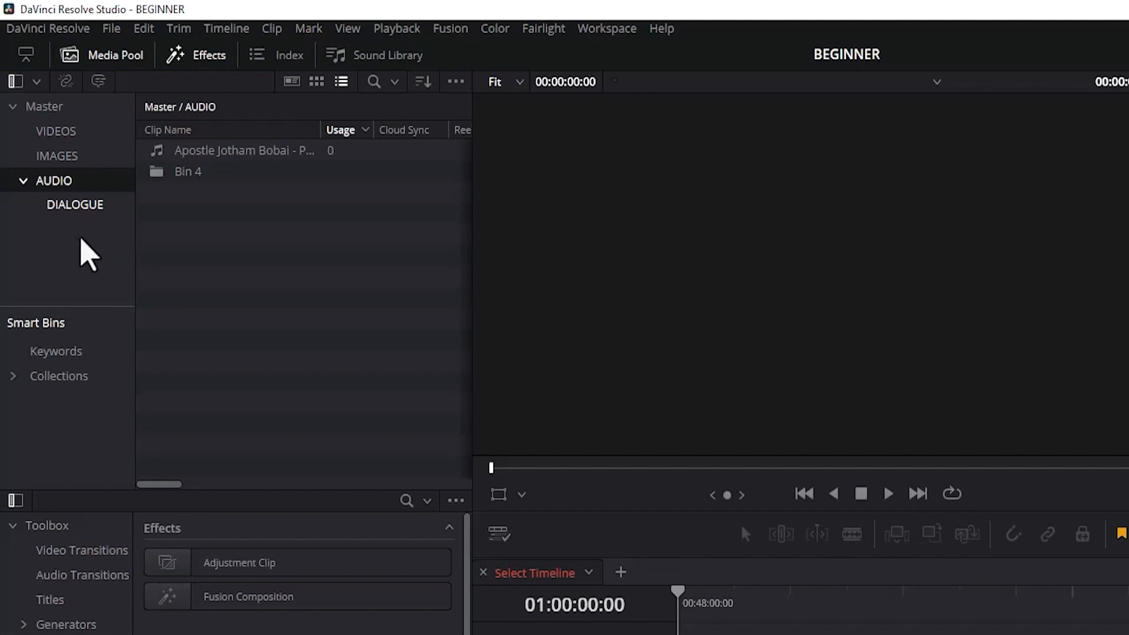
pyautogui.click(82, 254)
# Create a second sub-bin named BACKGROUND inside the AUDIO bin.
pyautogui.rightClick(82, 254)
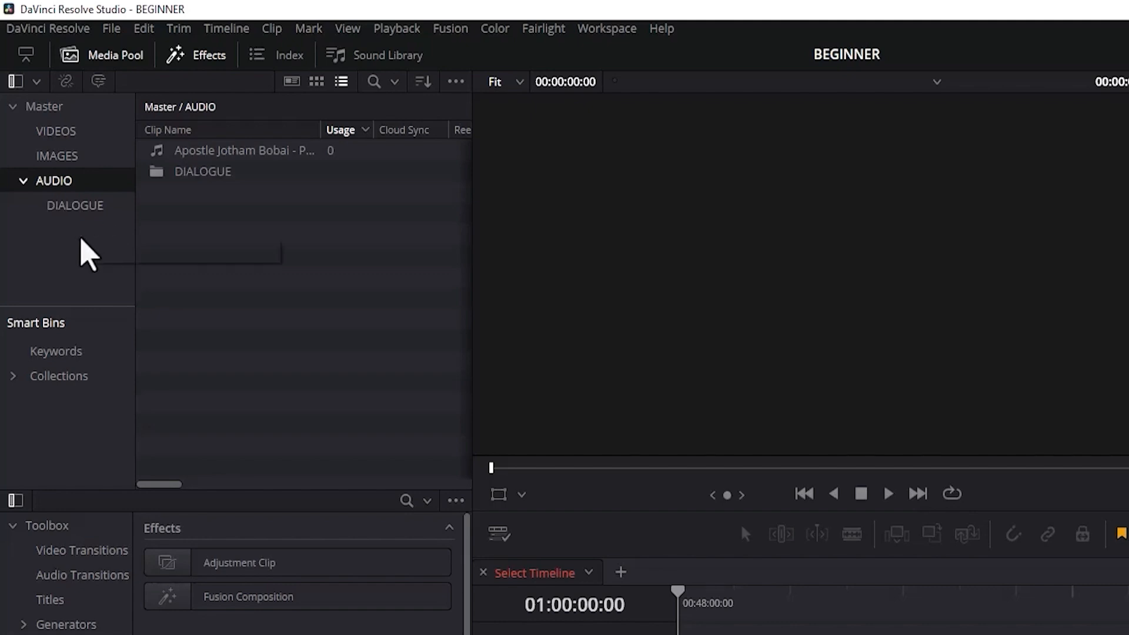
pyautogui.click(112, 257)
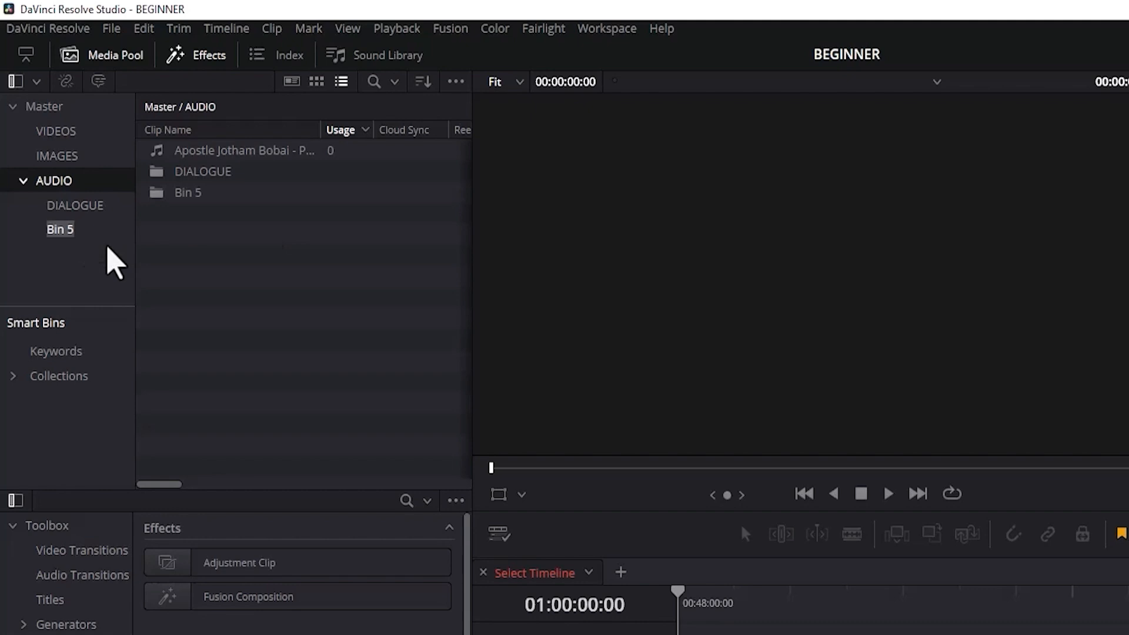
pyautogui.write('BACKGROUND')
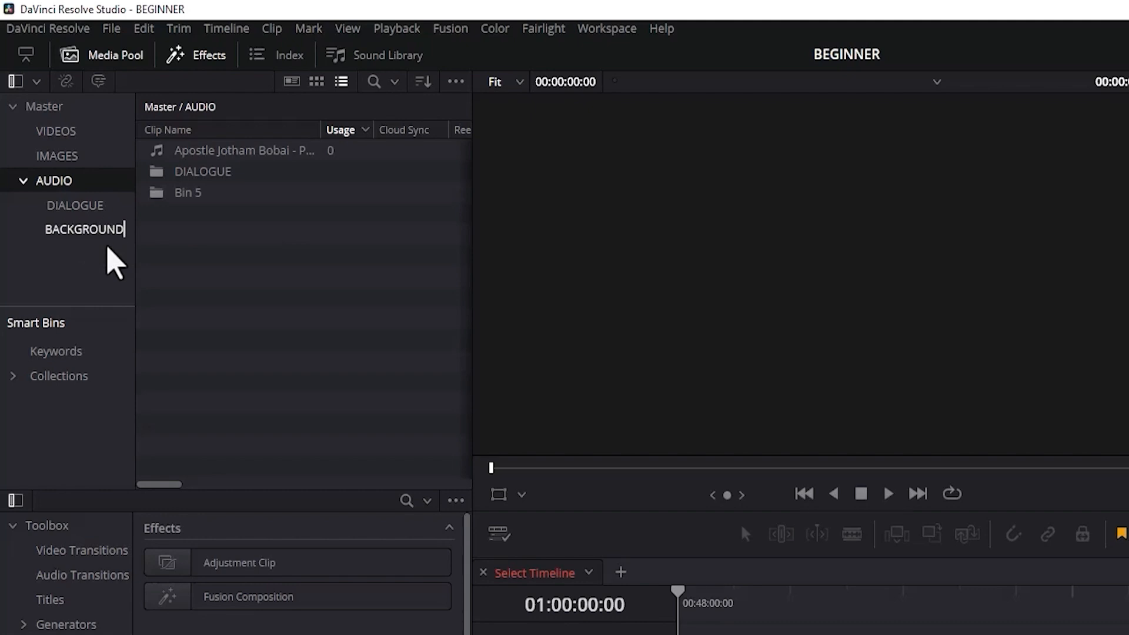
pyautogui.press('Return')
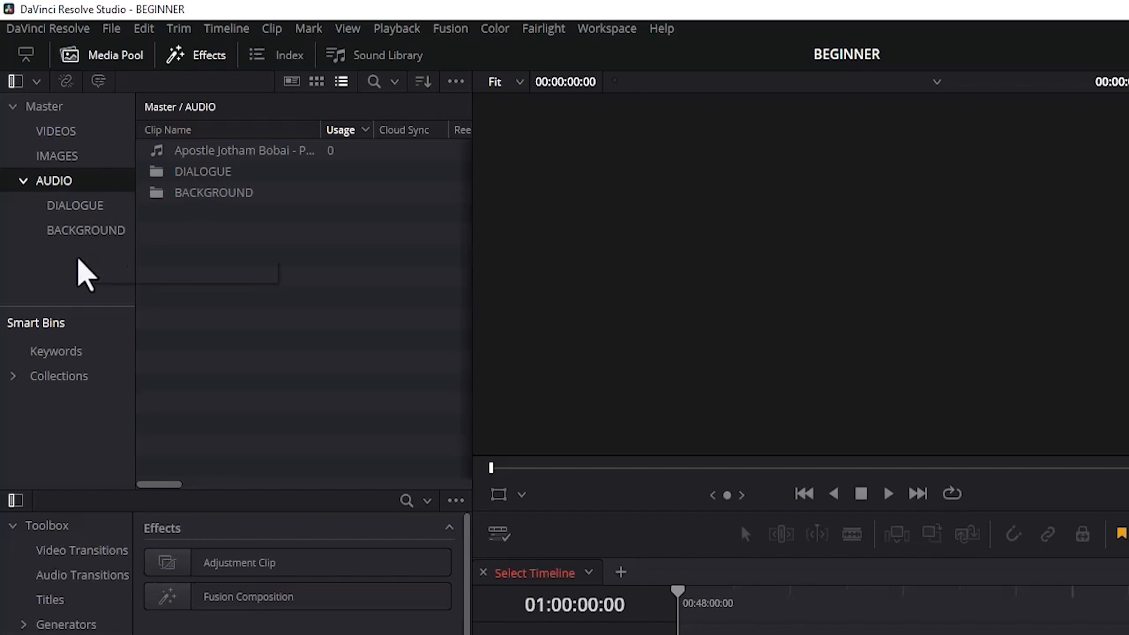
# Create a third sub-bin named SFX inside the AUDIO bin.
pyautogui.click(109, 272)
pyautogui.write('S')
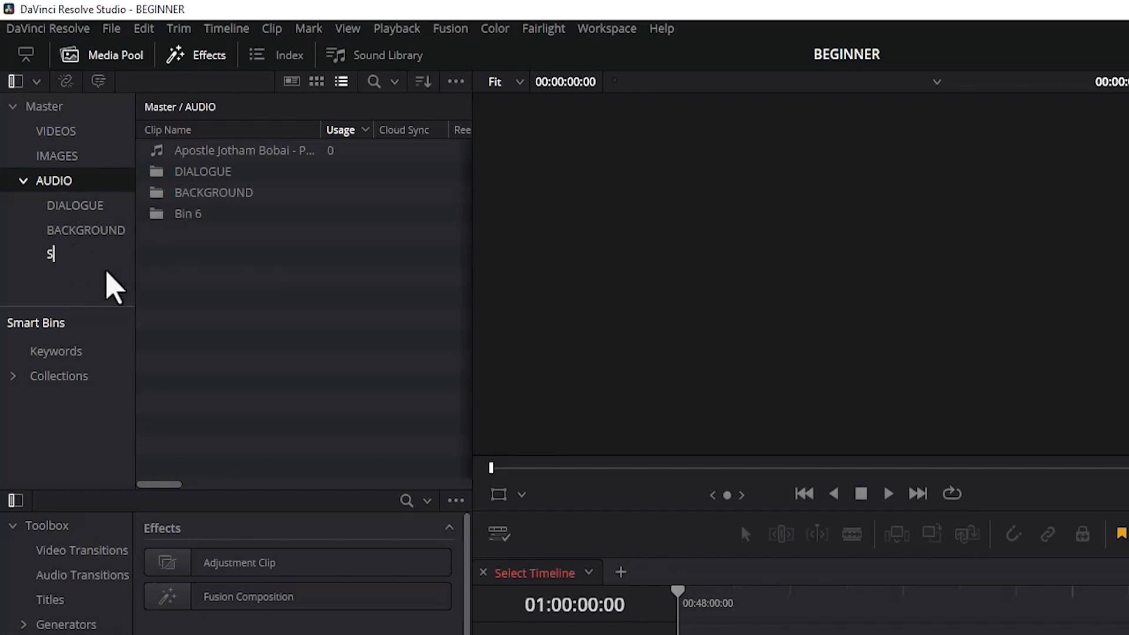
pyautogui.write('FX')
pyautogui.press('Return')
# Move the "Power Packed Prayers" audio clip from AUDIO into its BACKGROUND sub-bin and check the sub-bins' contents.
pyautogui.click(201, 153)
pyautogui.moveTo(201, 154); pyautogui.dragTo(97, 234)
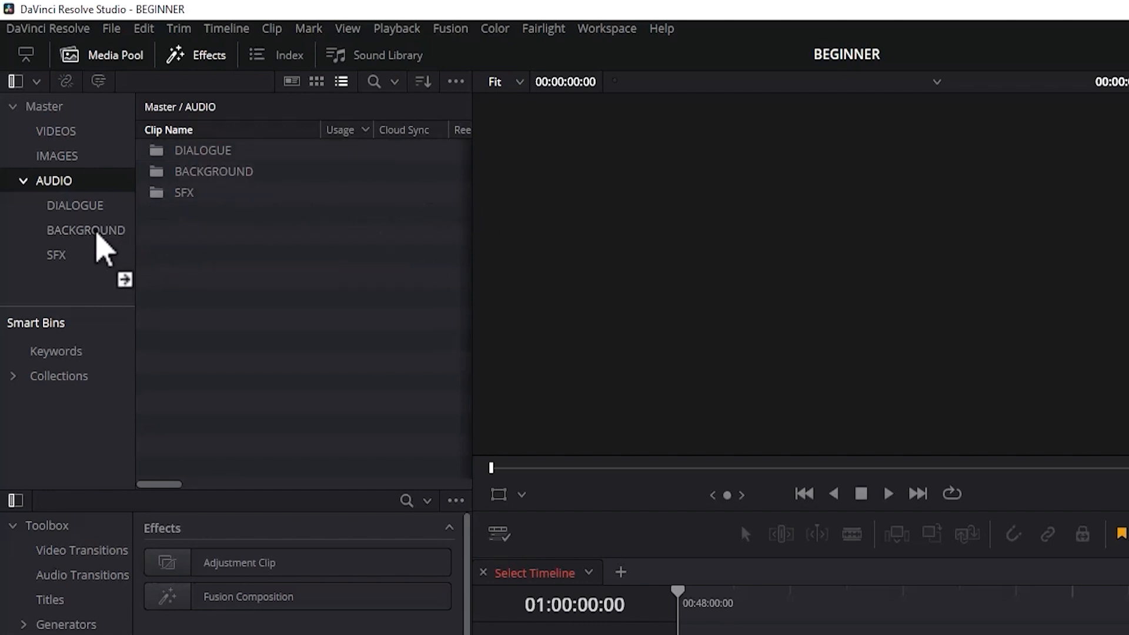
pyautogui.click(24, 182)
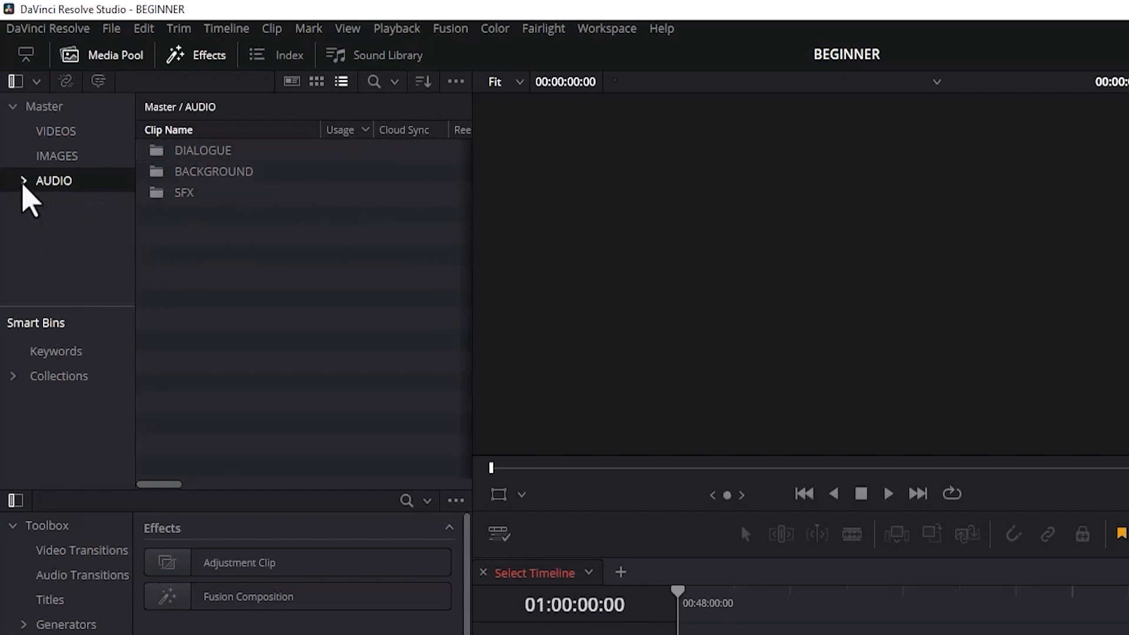
pyautogui.click(23, 181)
pyautogui.click(66, 209)
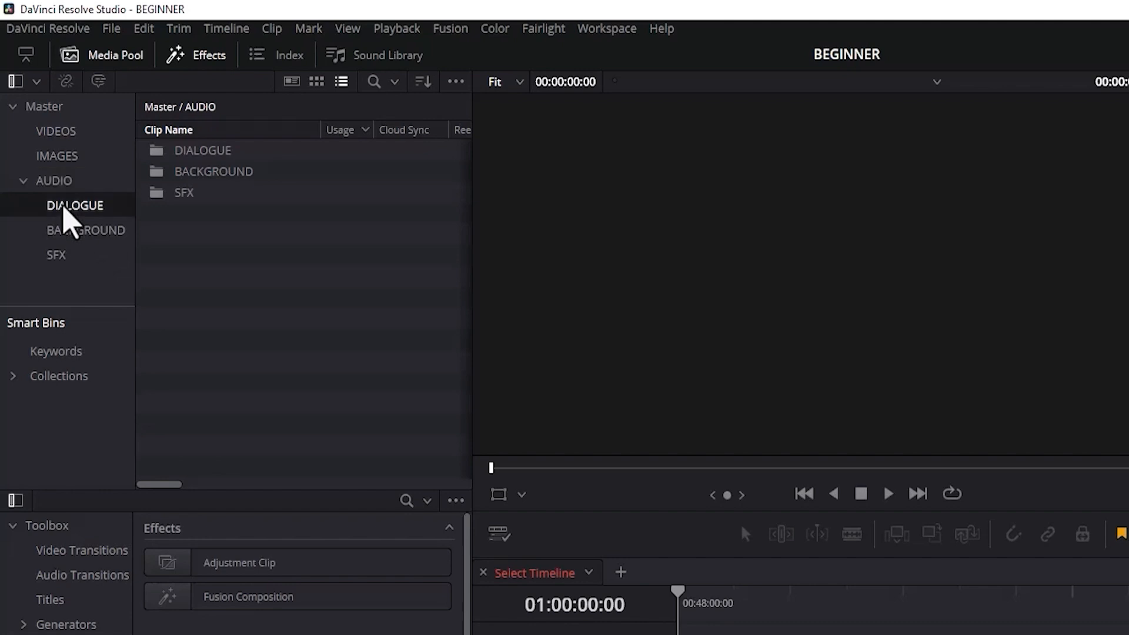
pyautogui.click(76, 231)
pyautogui.click(74, 260)
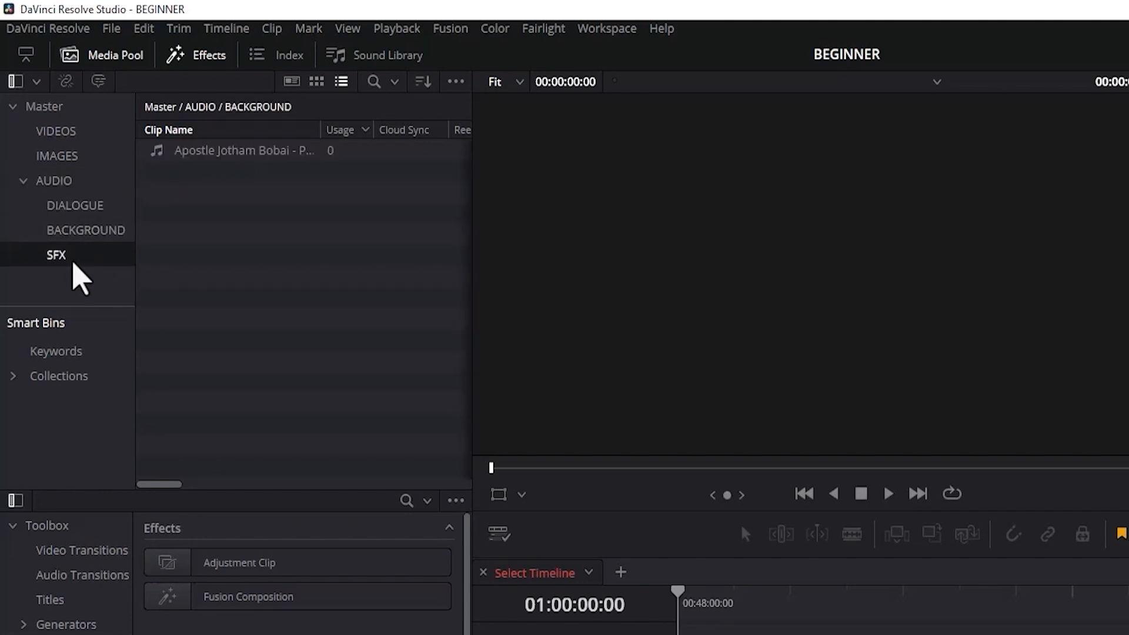
# Import the "Power Packed Prayers For the Future (1)" audio file from the Music folder into the DIALOGUE bin.
pyautogui.click(75, 213)
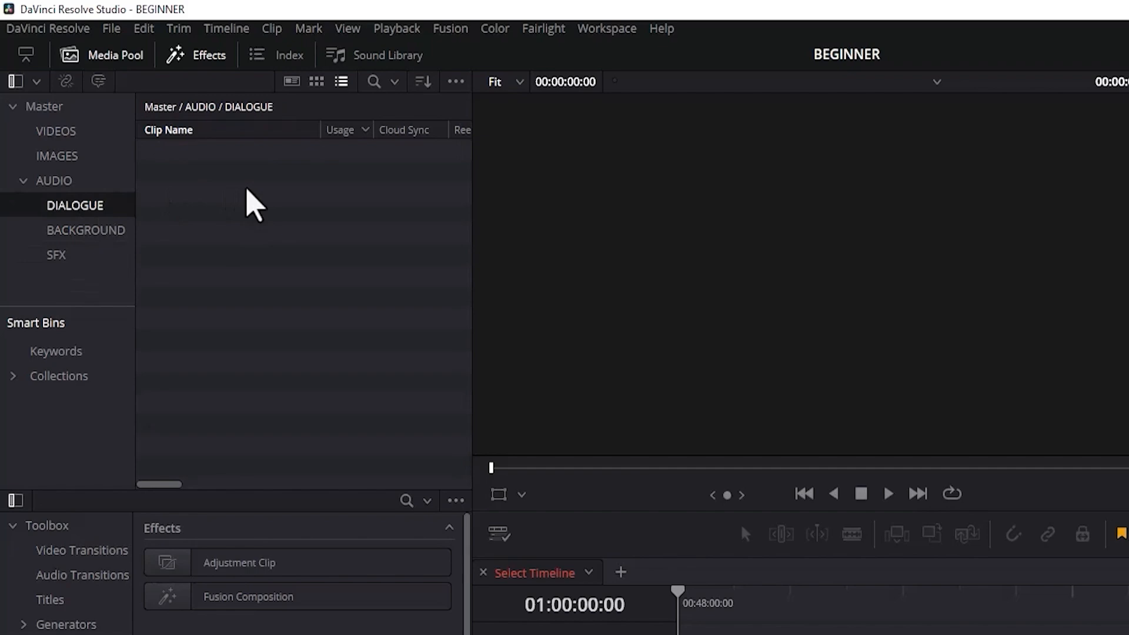
pyautogui.hotkey('ctrl', 'i')
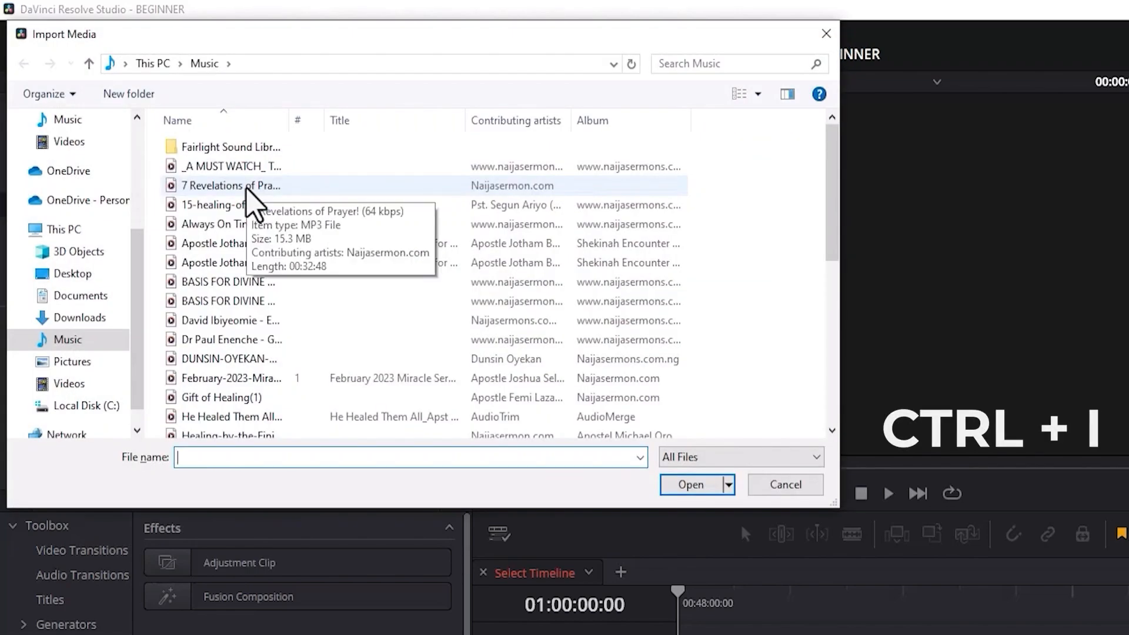
pyautogui.click(205, 246)
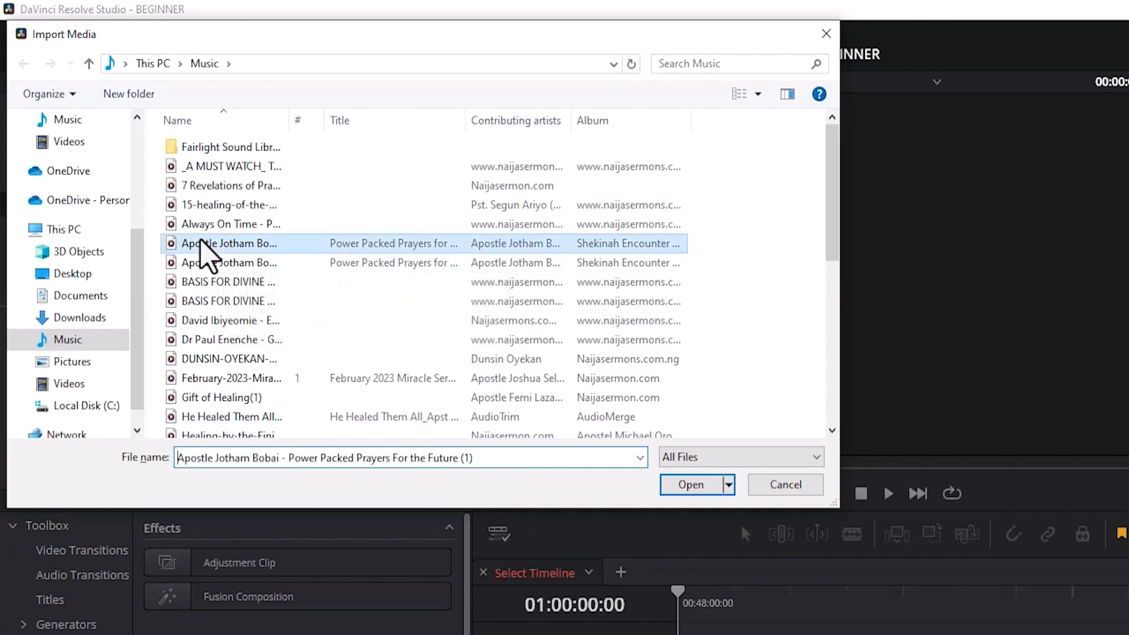
pyautogui.click(691, 484)
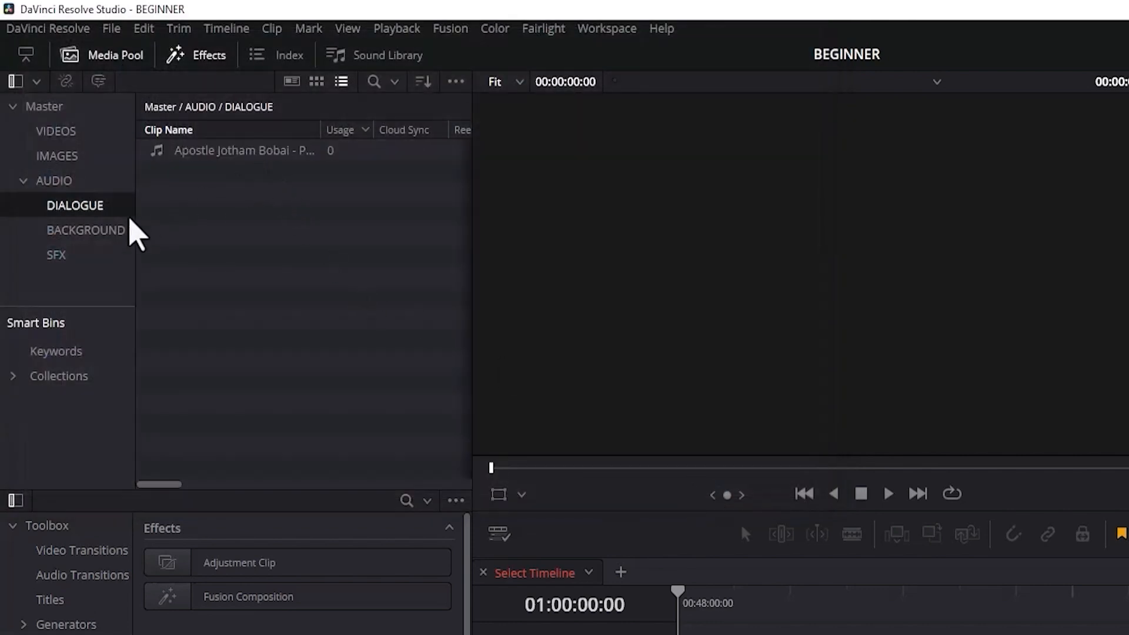
pyautogui.click(105, 231)
pyautogui.click(74, 256)
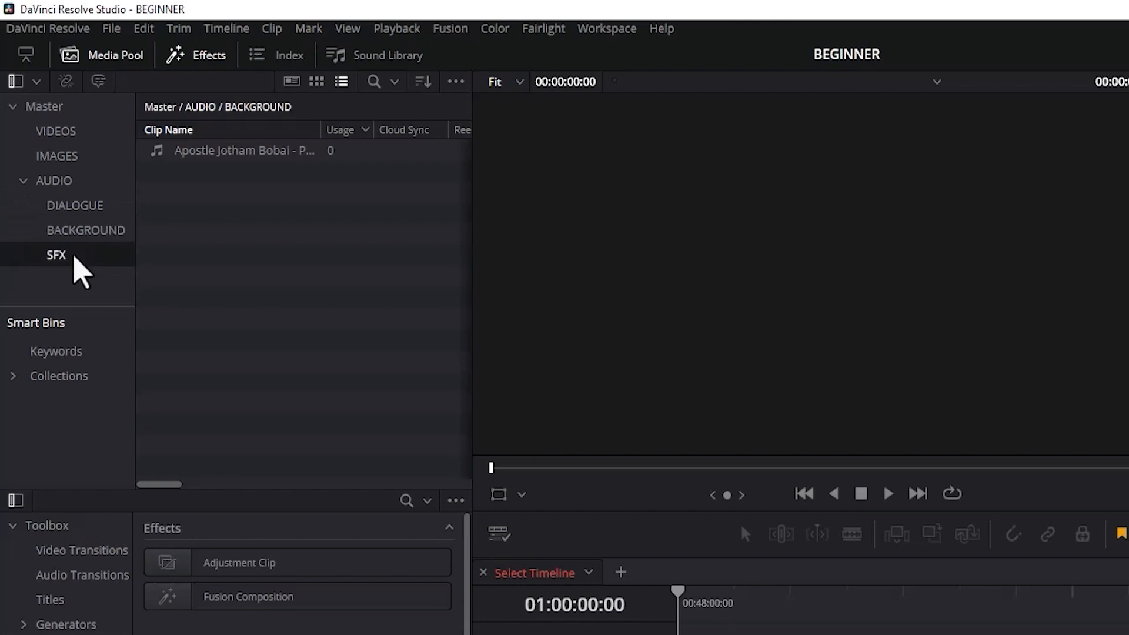
# Collapse the AUDIO bin and create a sub-bin named CAMERA 1 inside the IMAGES bin.
pyautogui.click(22, 180)
pyautogui.click(40, 156)
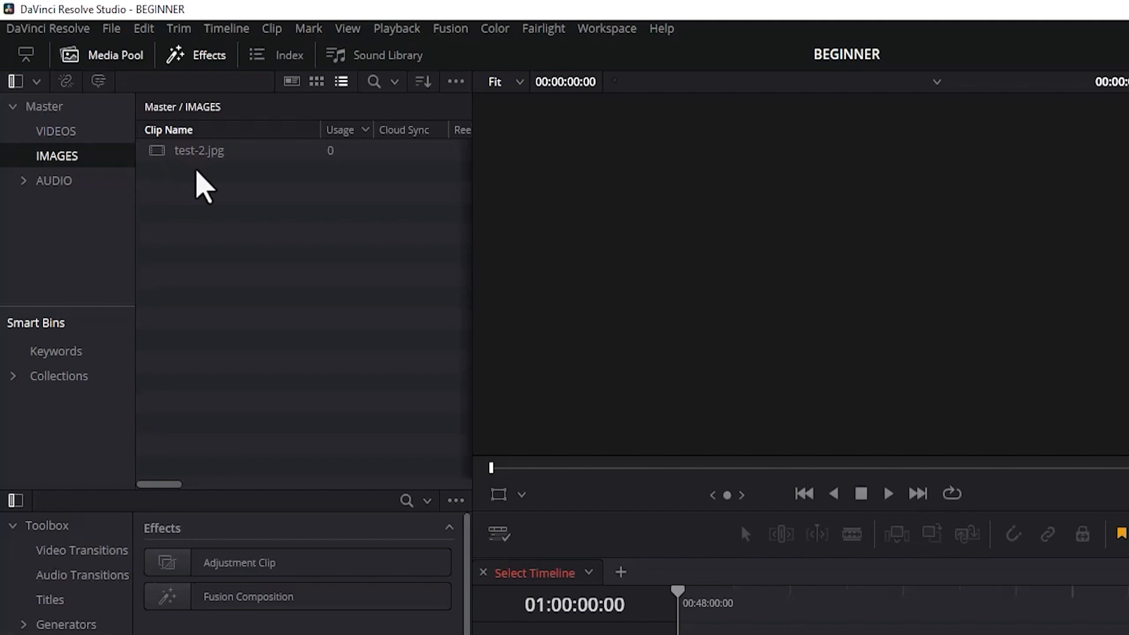
pyautogui.rightClick(21, 160)
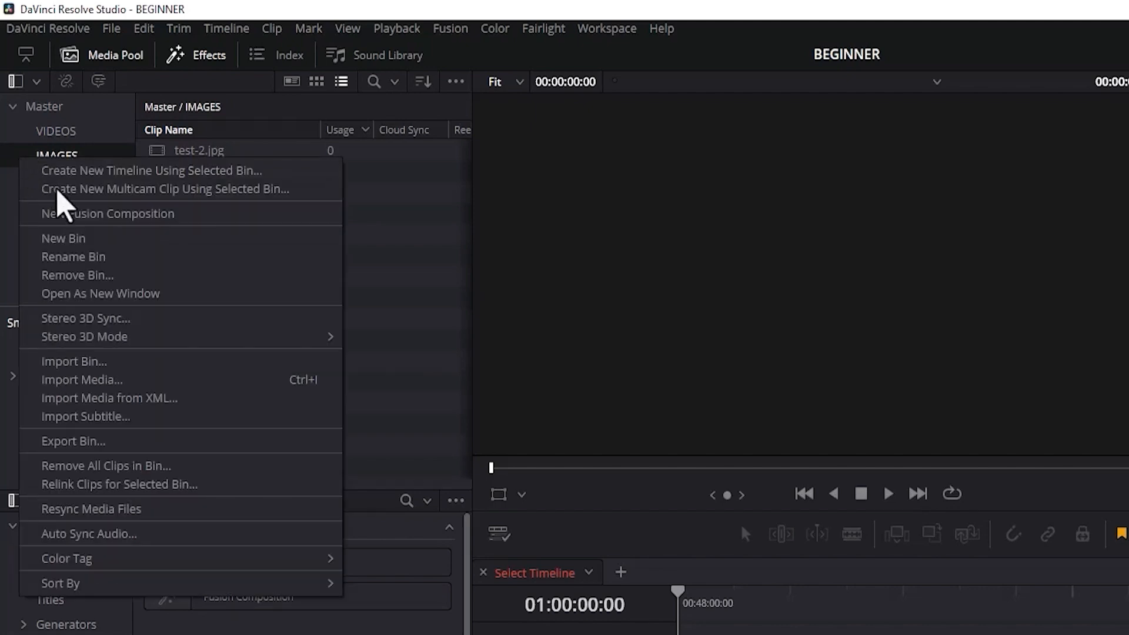
pyautogui.click(83, 239)
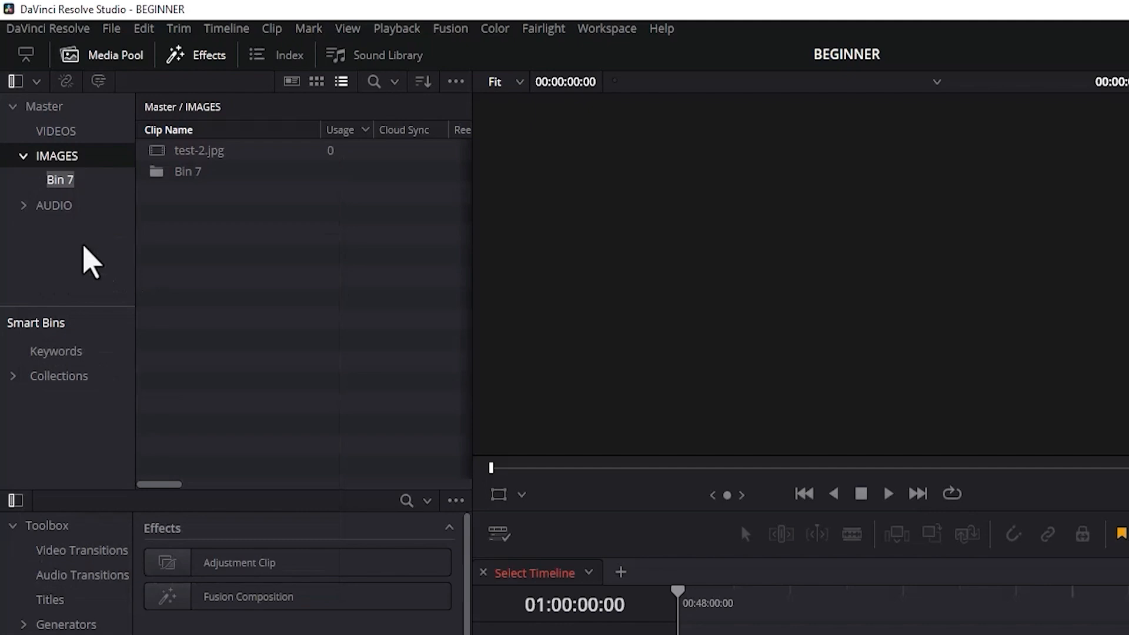
pyautogui.write('CAMERA 1')
# Create another sub-bin named IPHONE 14 inside the IMAGES bin.
pyautogui.rightClick(36, 168)
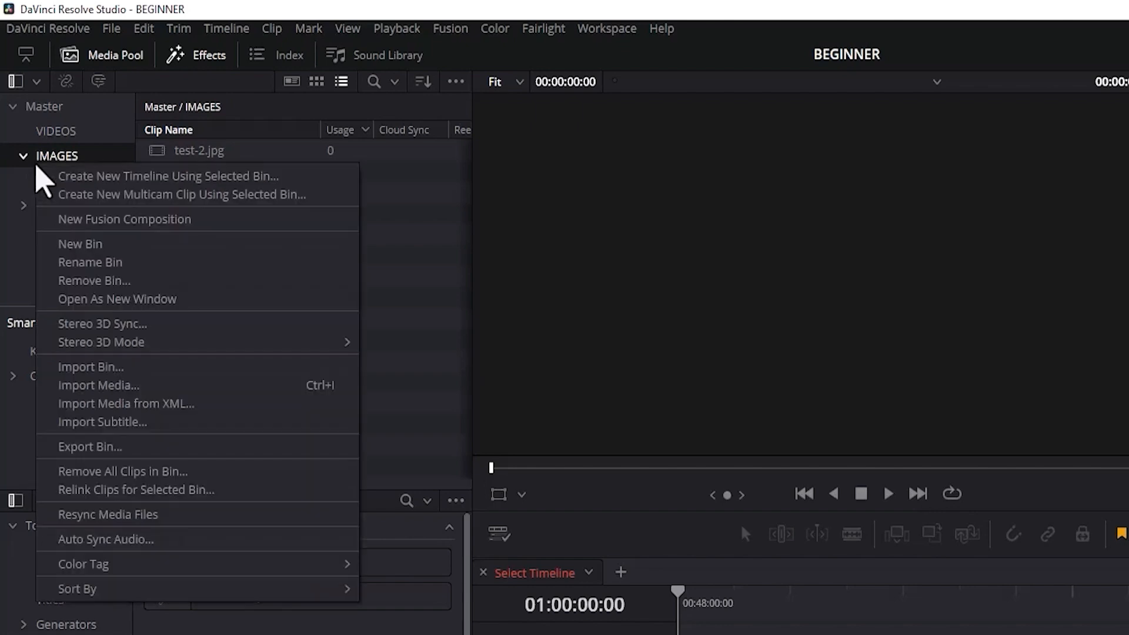
pyautogui.click(91, 242)
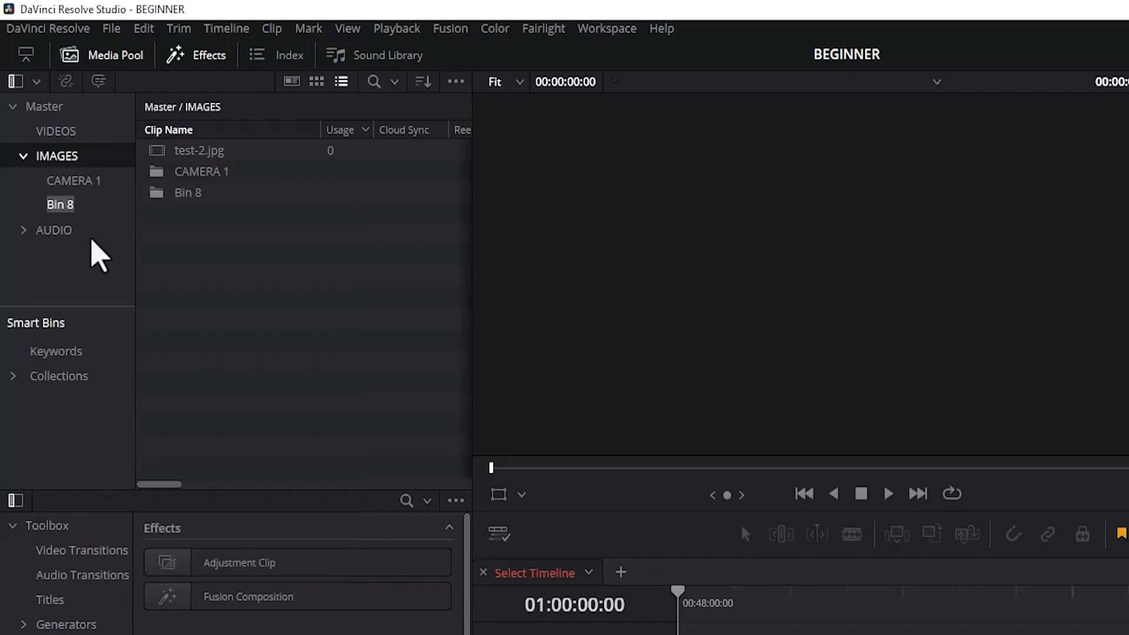
pyautogui.press('BackSpace')
pyautogui.write('IPHONE 14')
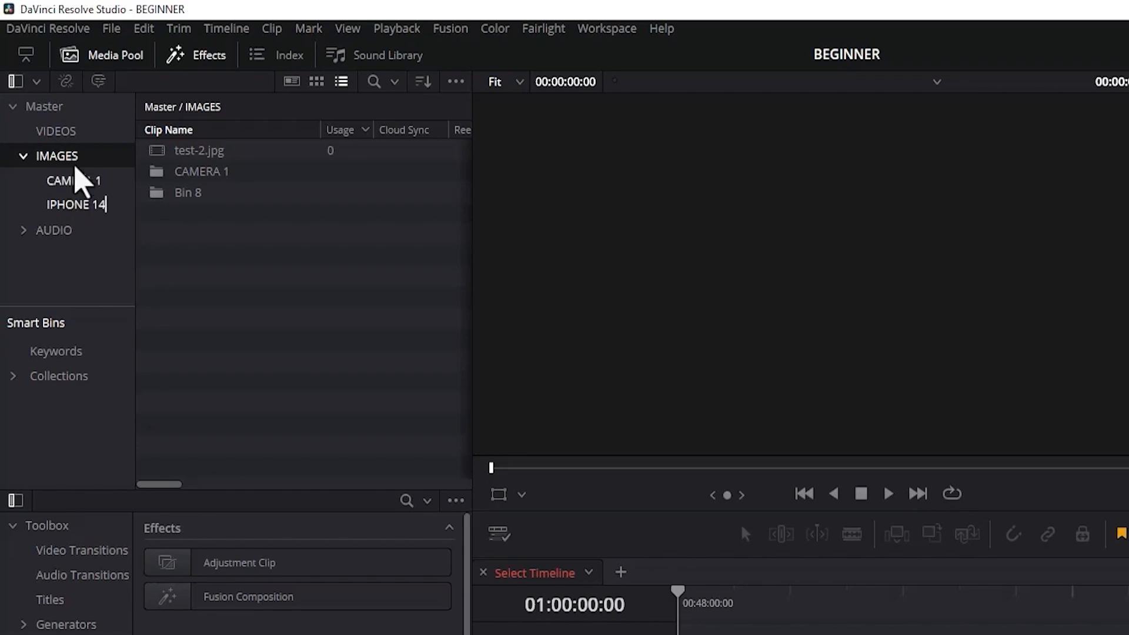
# Import the MVI_6487 video from the Day 3 folder in Videos into the CAMERA 1 bin.
pyautogui.click(70, 187)
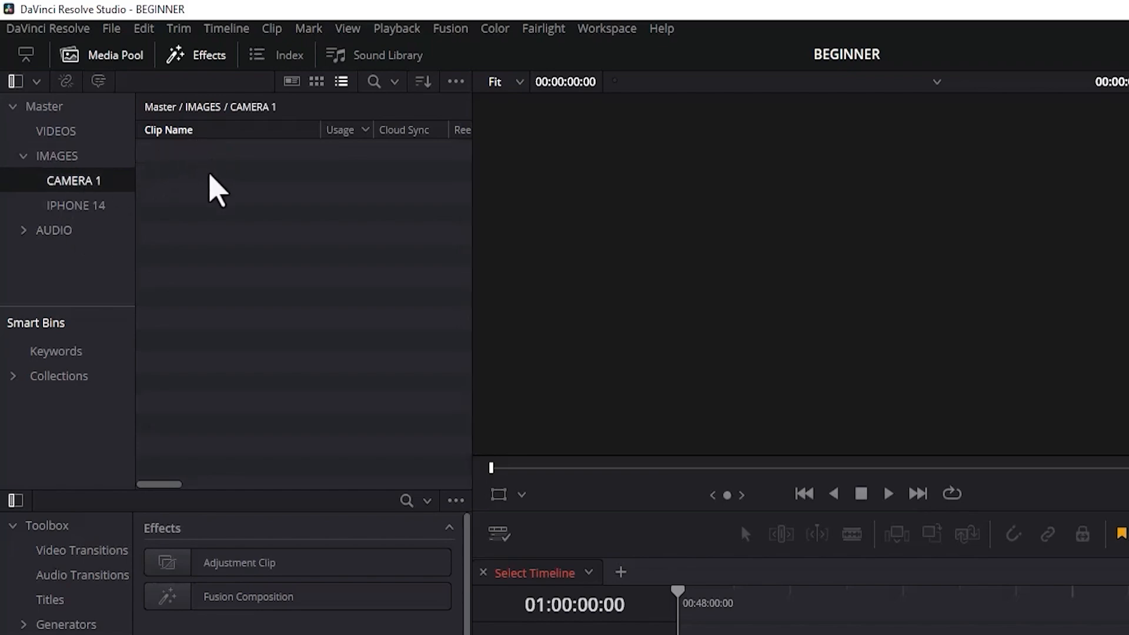
pyautogui.doubleClick(218, 191)
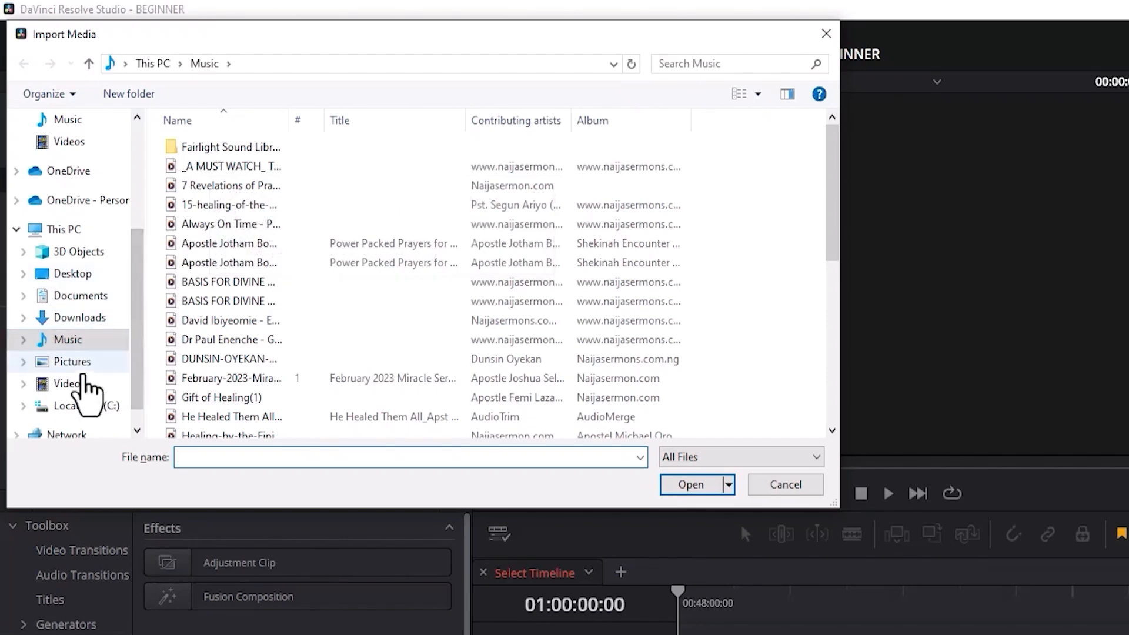
pyautogui.click(83, 382)
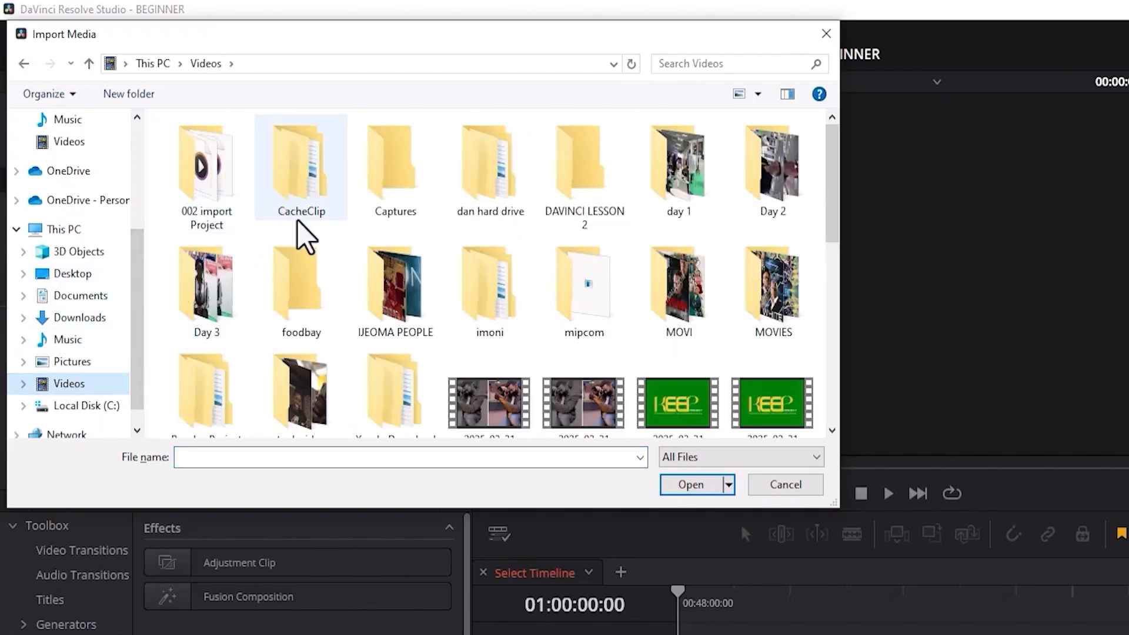
pyautogui.doubleClick(227, 297)
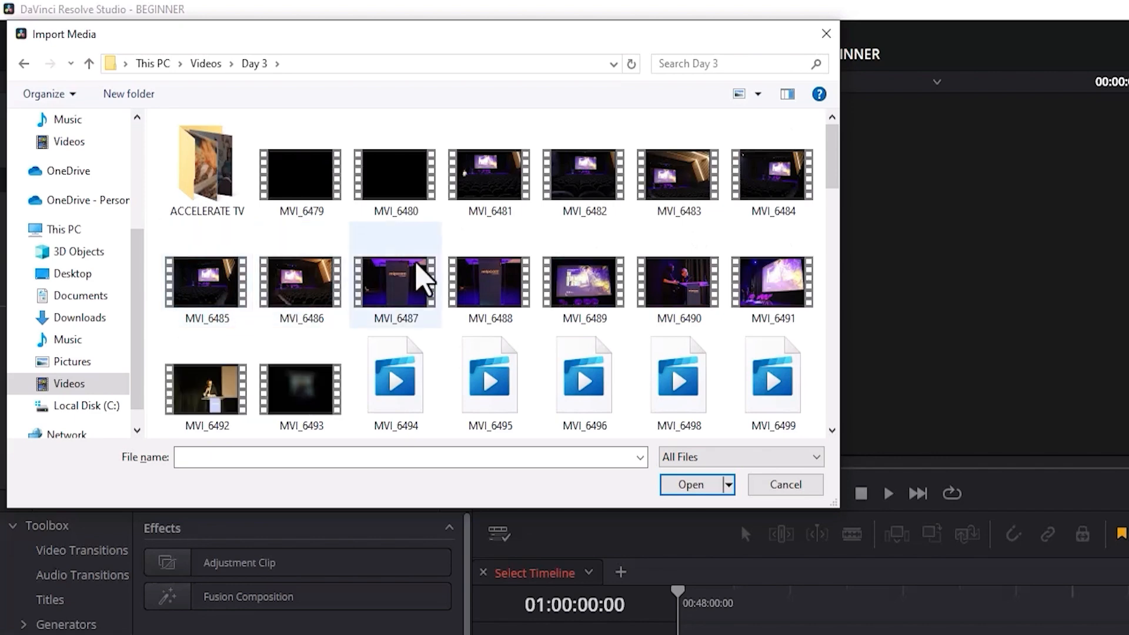
pyautogui.click(429, 297)
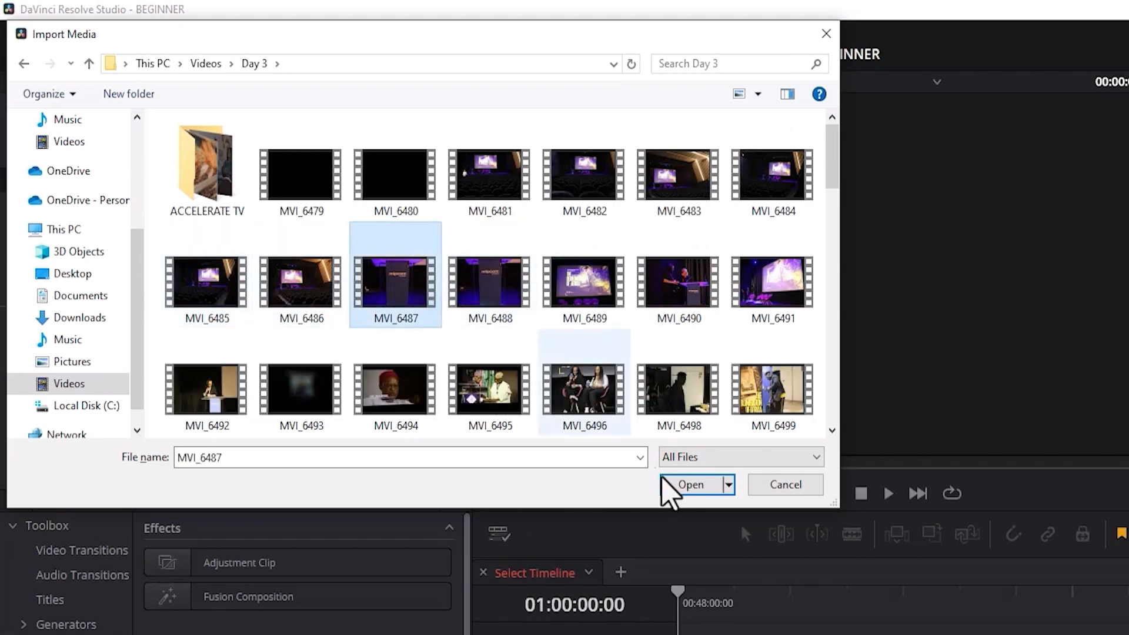
pyautogui.click(685, 487)
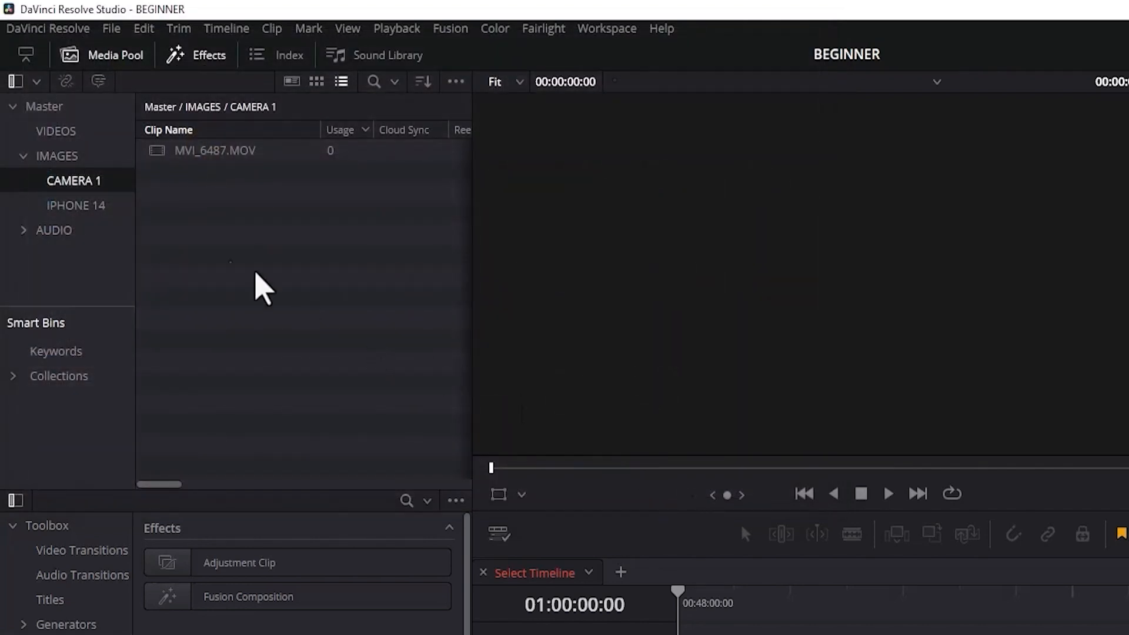
# Check the contents of the IPHONE 14 and CAMERA 1 bins and select the MVI_6487 clip.
pyautogui.click(69, 207)
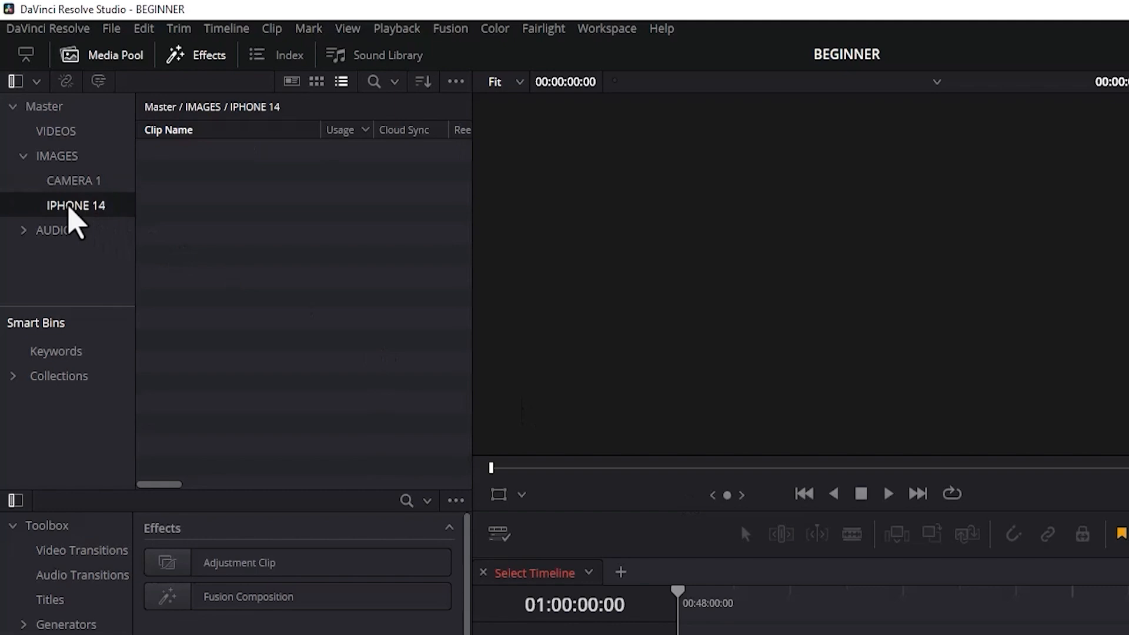
pyautogui.click(66, 184)
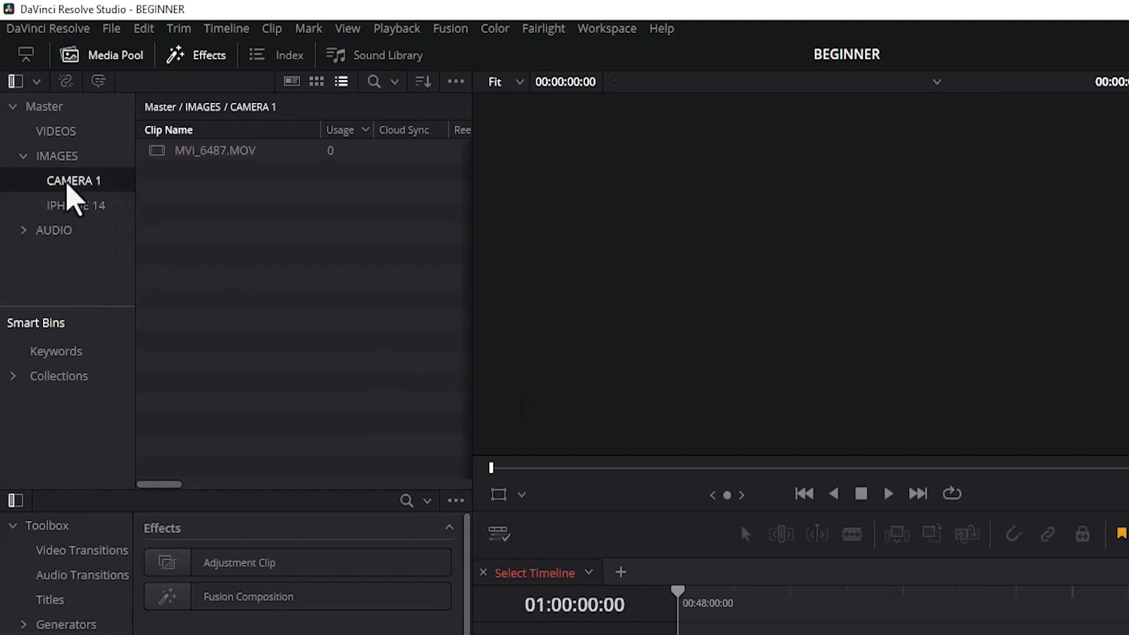
pyautogui.click(204, 152)
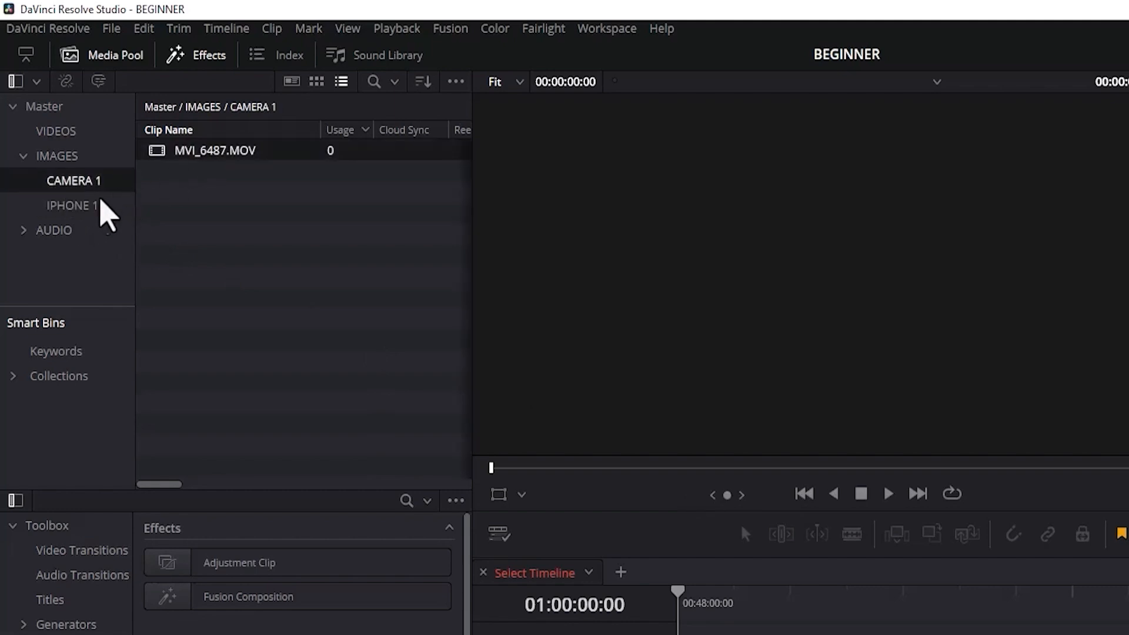
pyautogui.click(79, 213)
pyautogui.hotkey('ctrl', 'i')
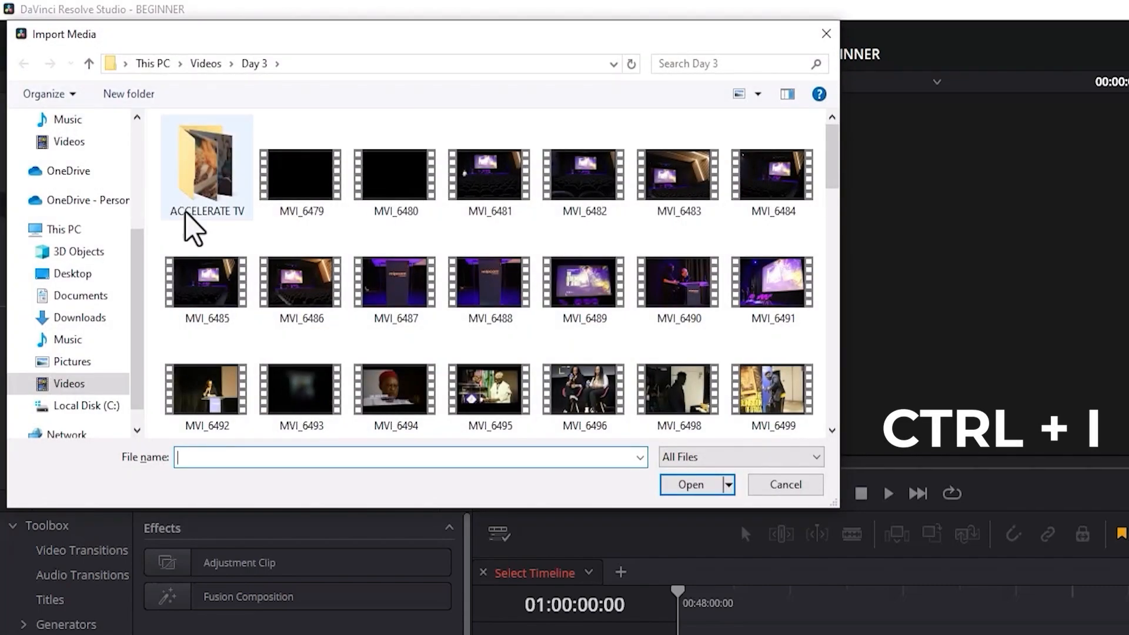
pyautogui.click(204, 63)
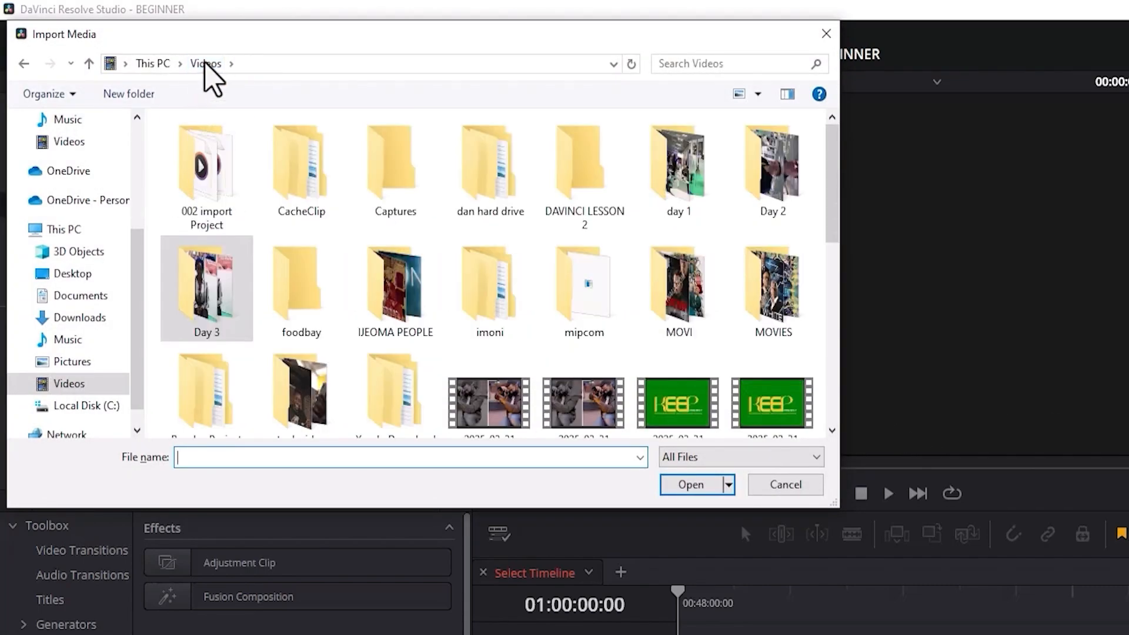
pyautogui.click(825, 34)
# Review the VIDEOS bin, collapse Master, and delete the VIDEOS, IMAGES and AUDIO bins from it.
pyautogui.click(27, 157)
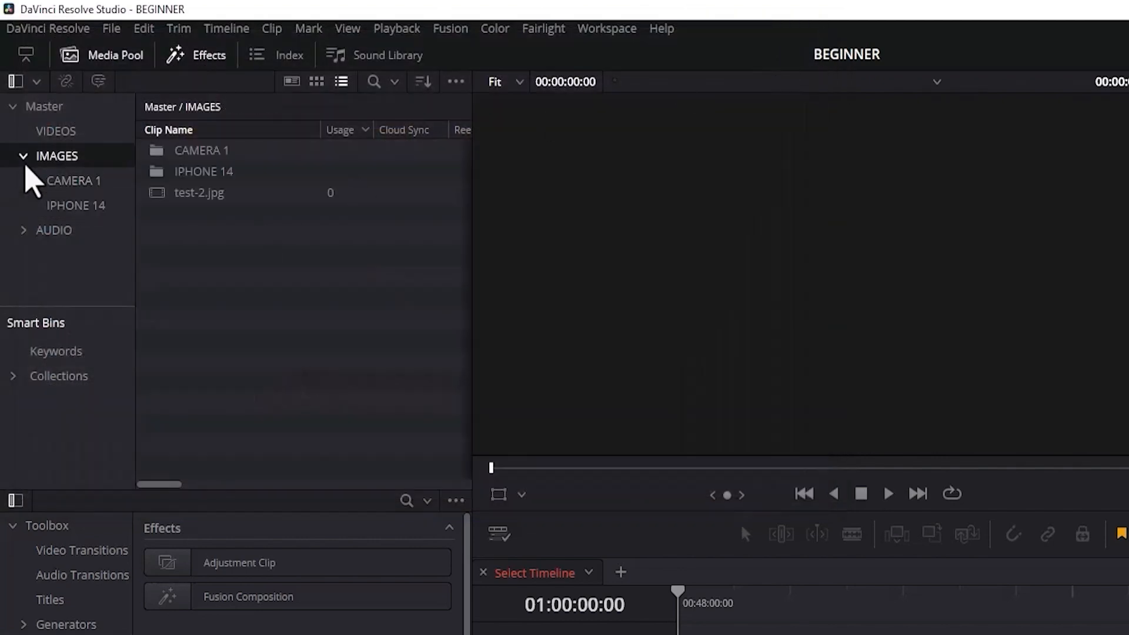
pyautogui.click(11, 105)
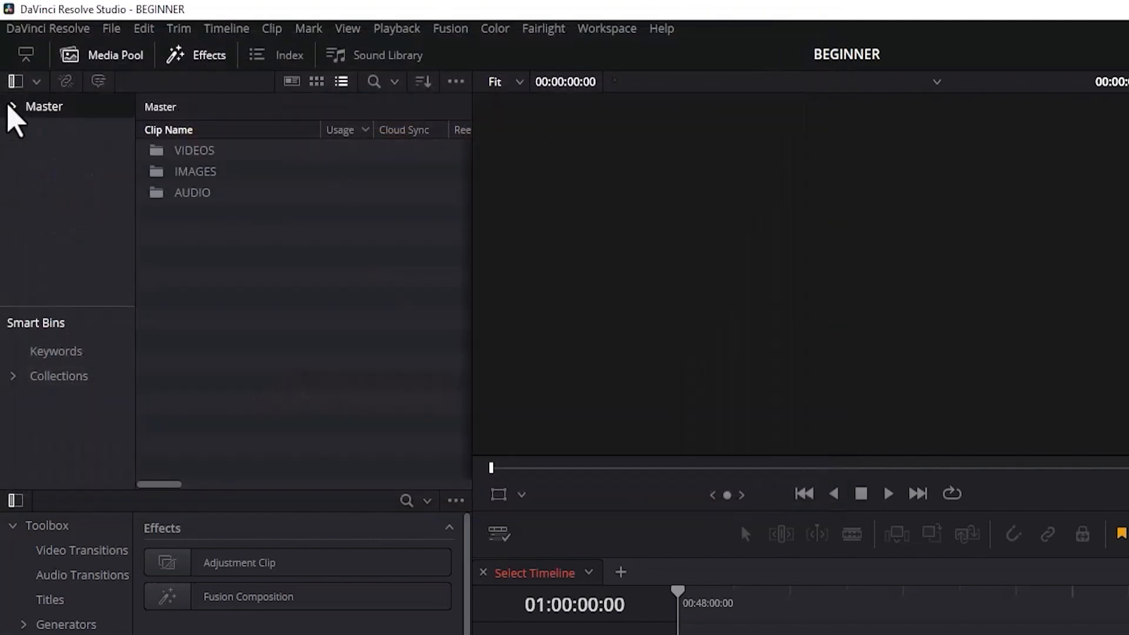
pyautogui.click(164, 151)
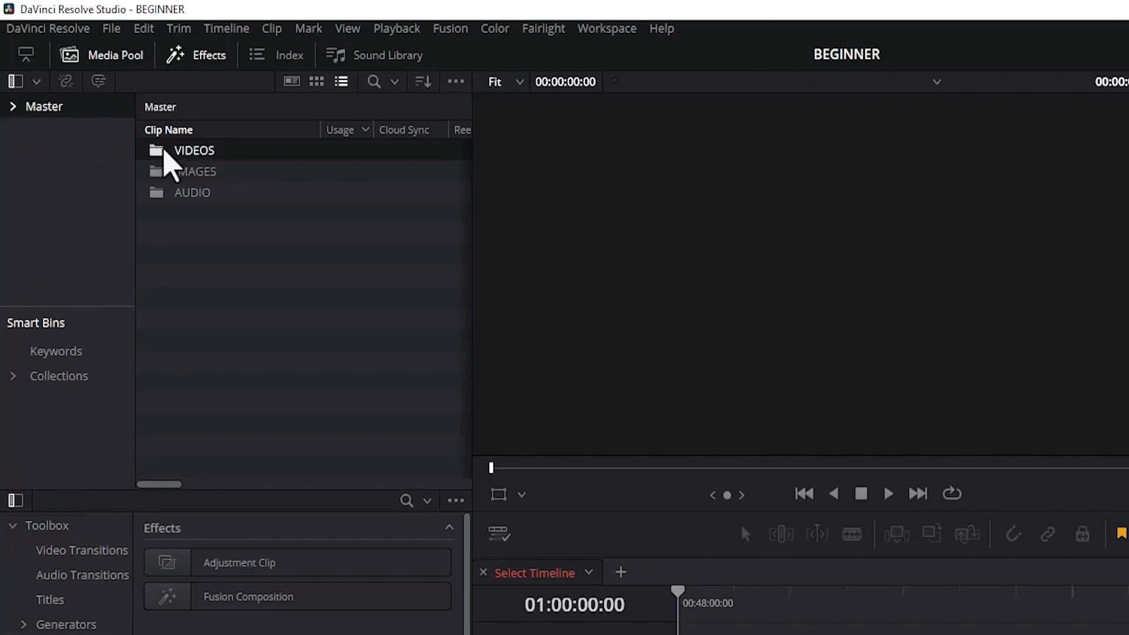
pyautogui.doubleClick(164, 150)
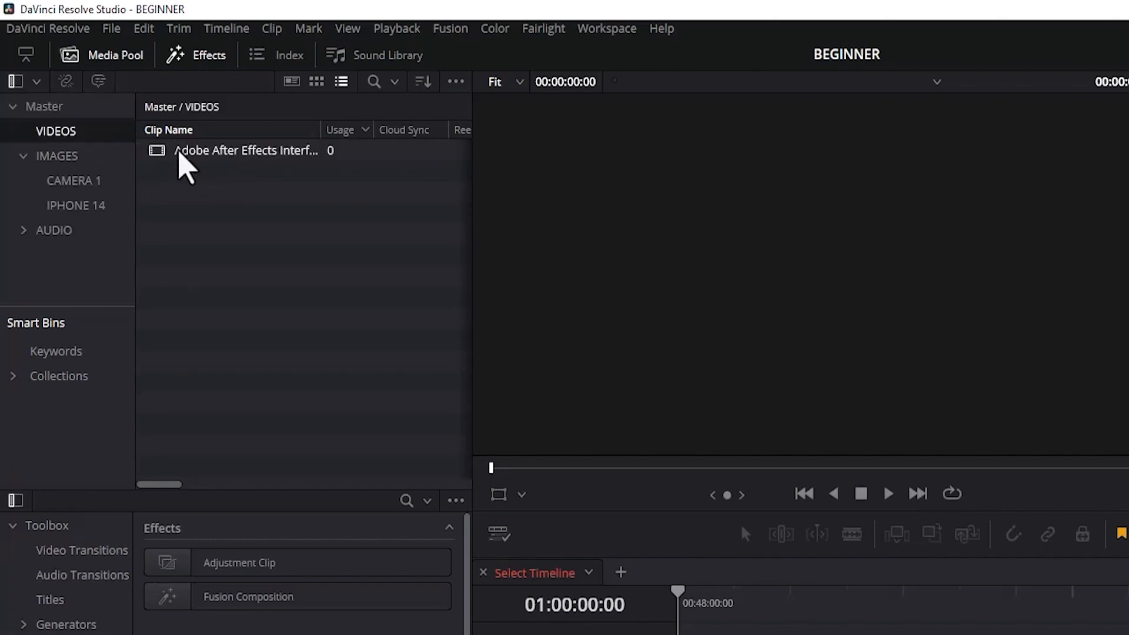
pyautogui.click(12, 112)
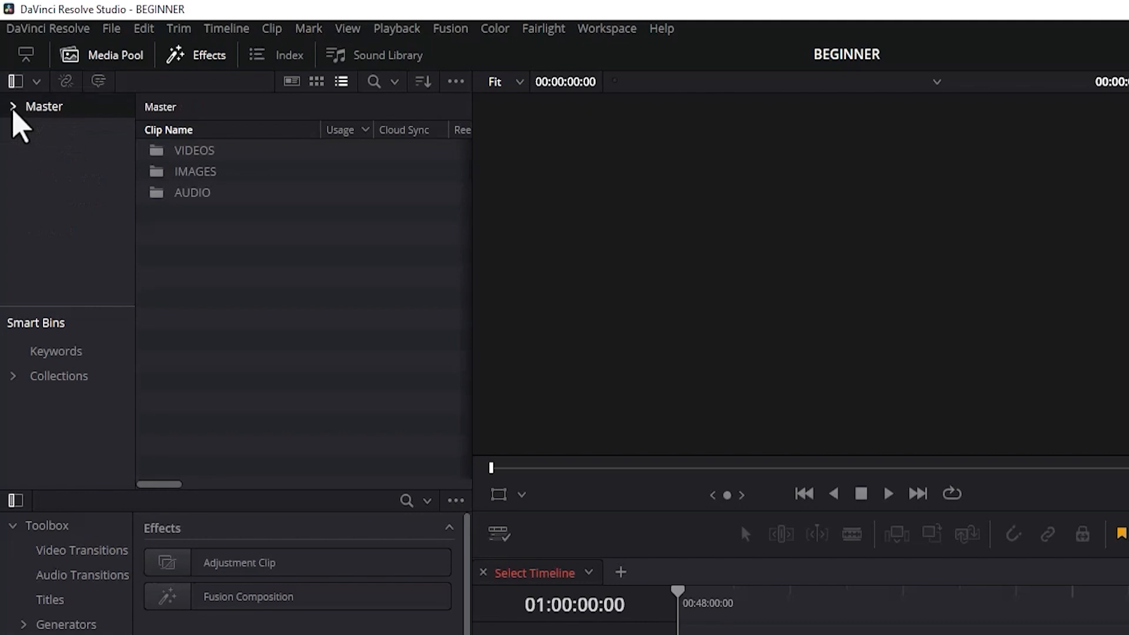
pyautogui.moveTo(218, 225); pyautogui.dragTo(182, 161)
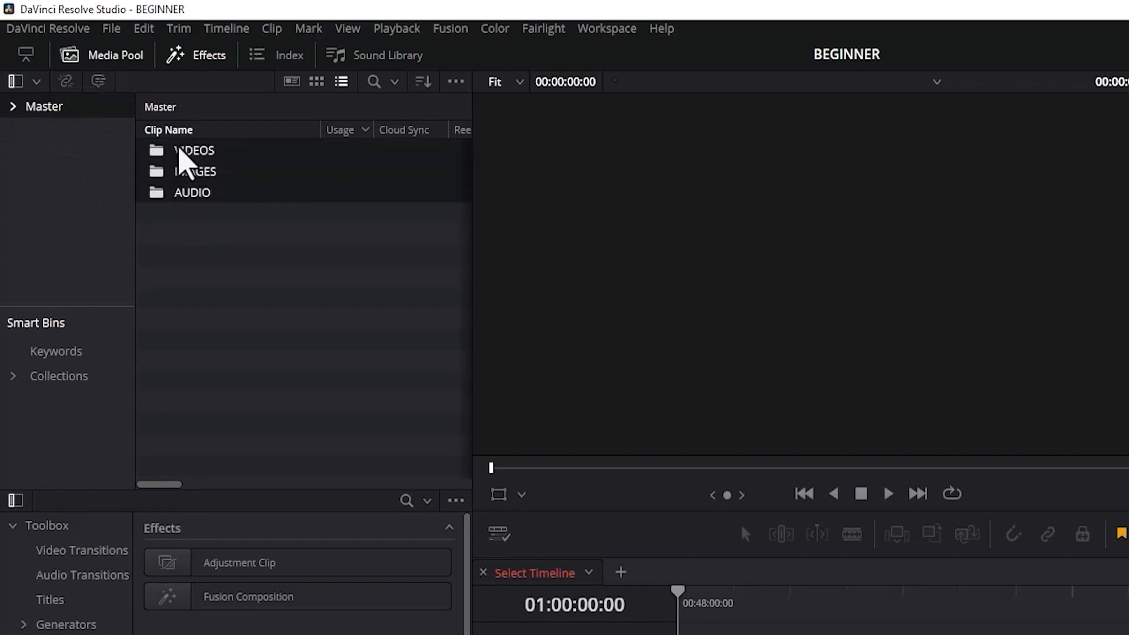
pyautogui.press('Delete')
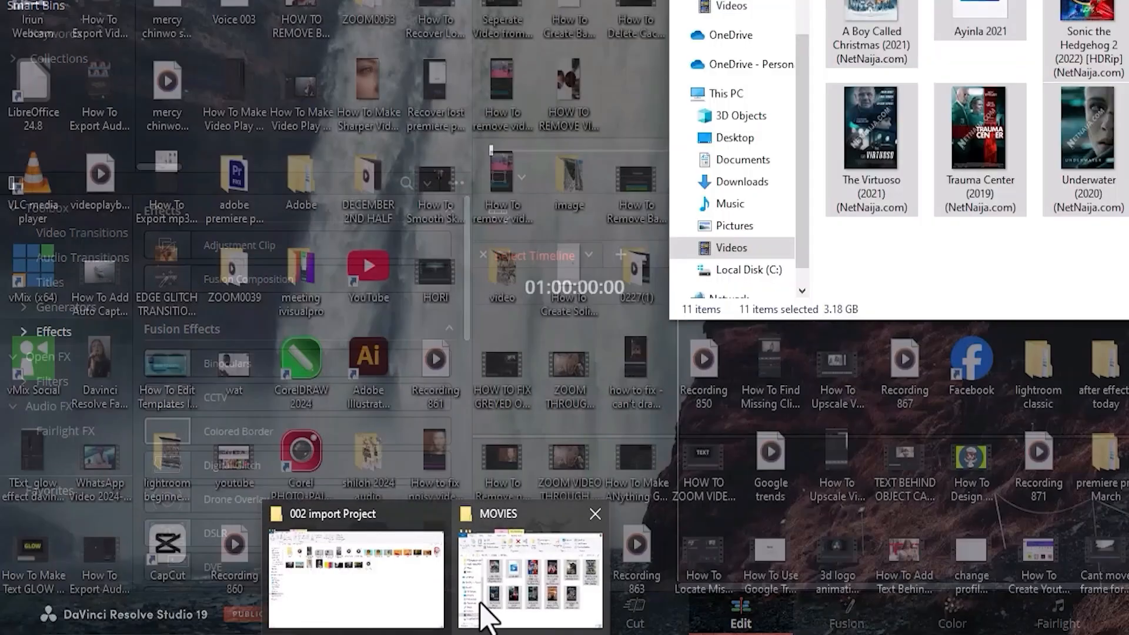
# Switch to File Explorer and open the lesson 2 folder inside 002 import Project in Videos.
pyautogui.click(482, 605)
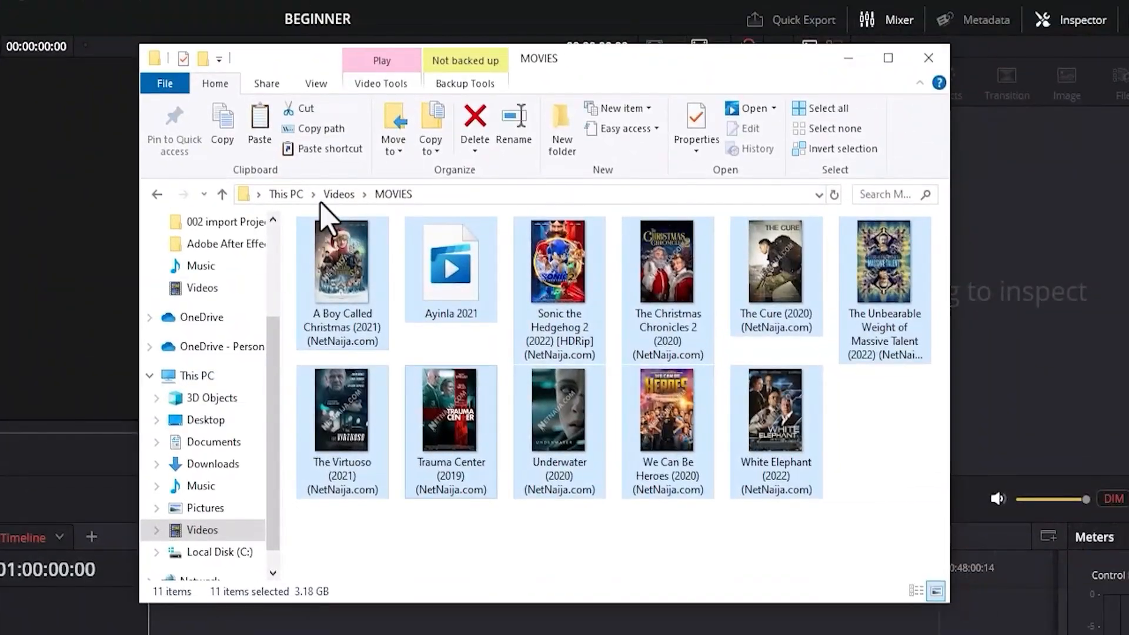
pyautogui.click(497, 105)
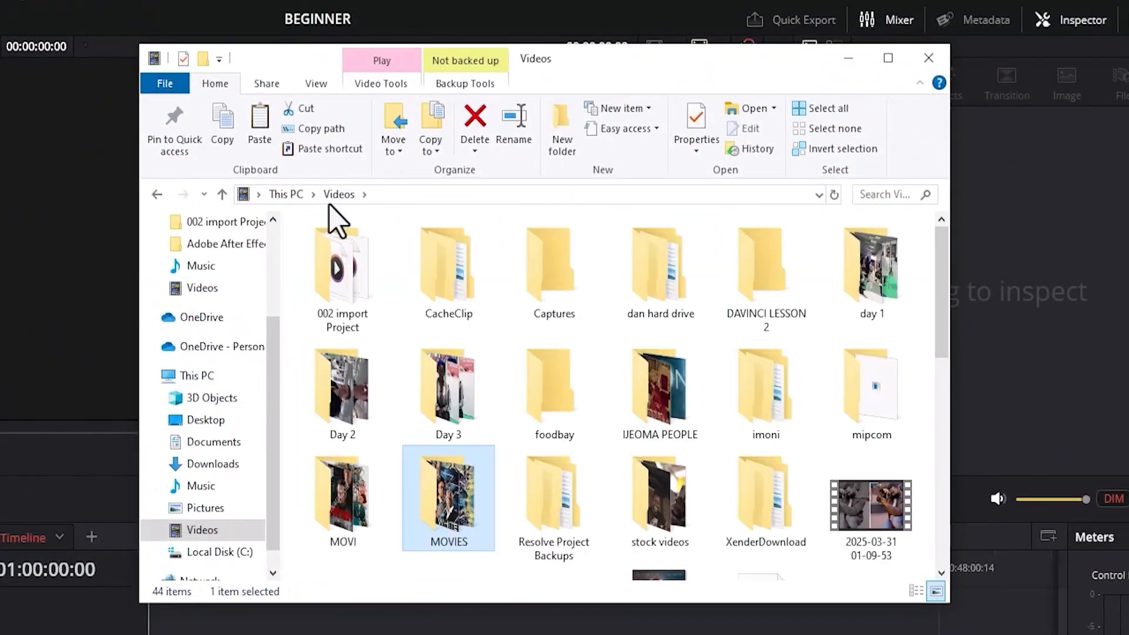
pyautogui.click(505, 176)
pyautogui.doubleClick(347, 281)
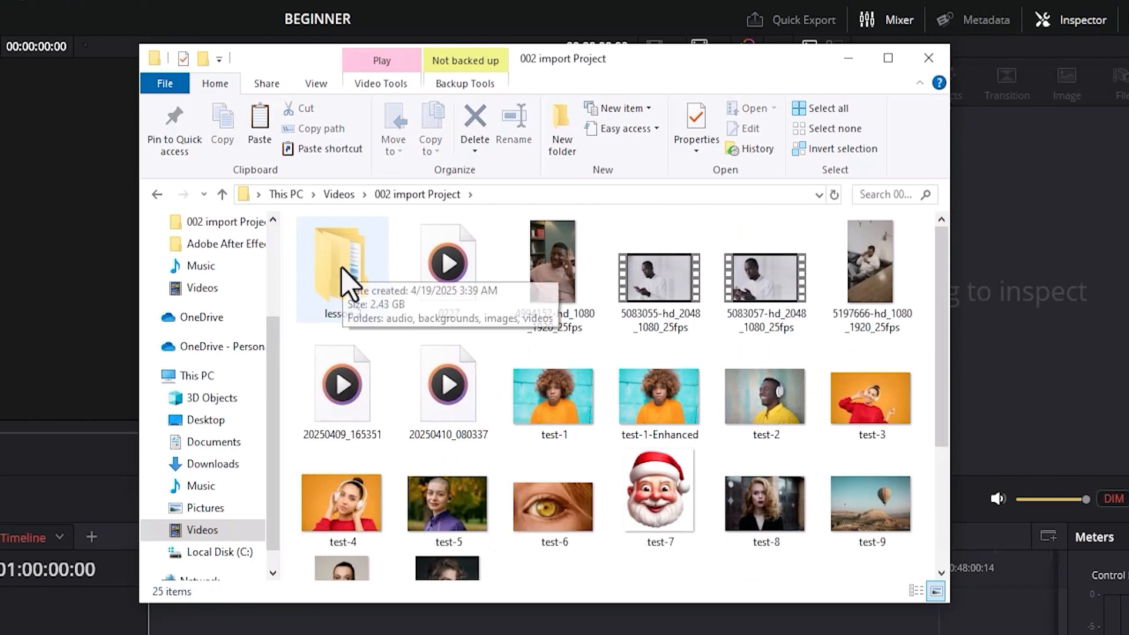
pyautogui.doubleClick(350, 285)
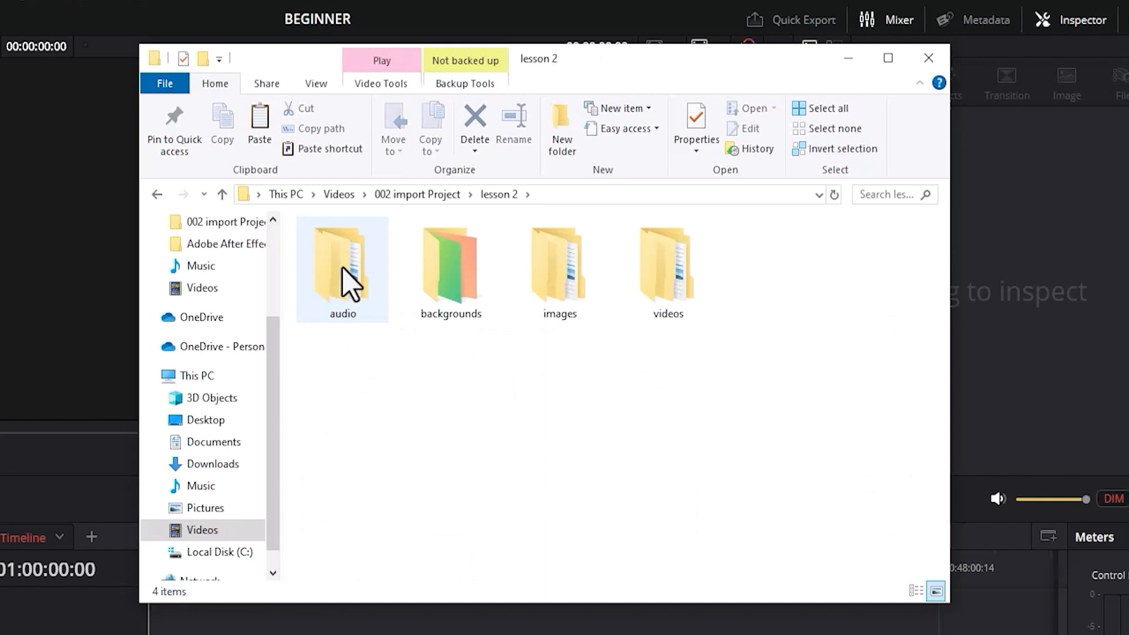
# Go through the audio, backgrounds, images and videos subfolders of lesson 2 and list them in details view.
pyautogui.click(342, 301)
pyautogui.click(442, 310)
pyautogui.click(548, 307)
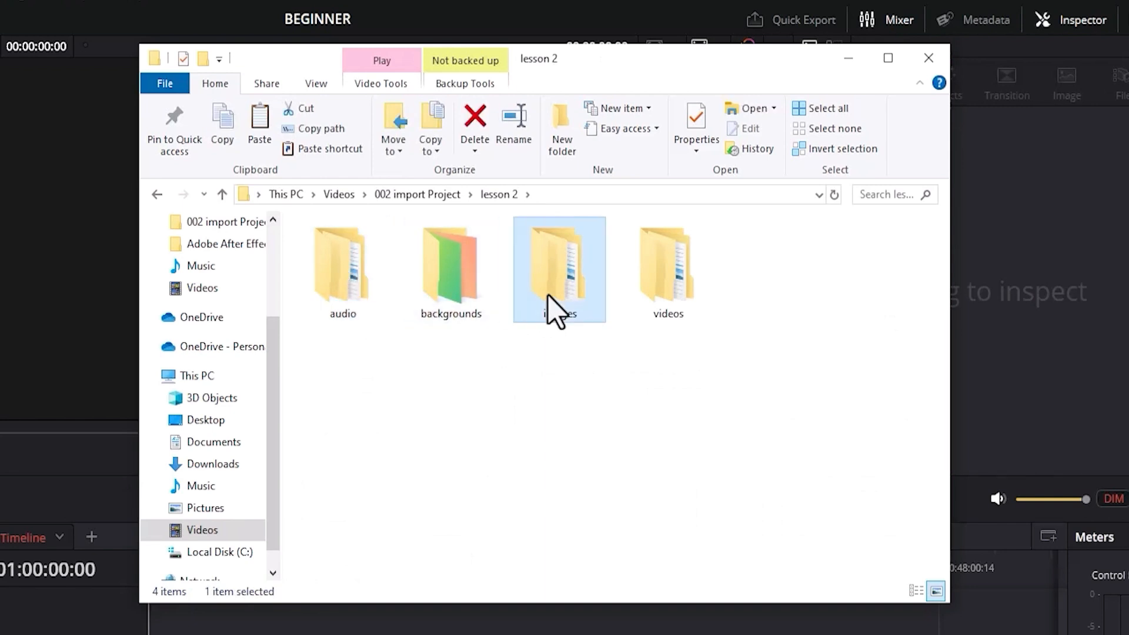
pyautogui.click(661, 303)
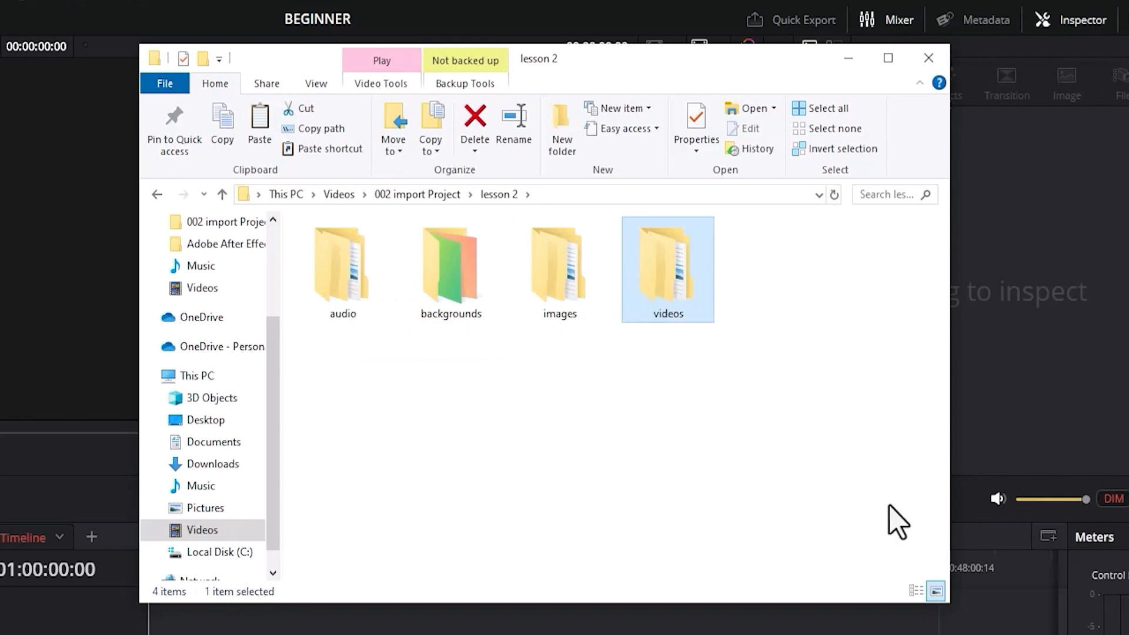
pyautogui.click(915, 591)
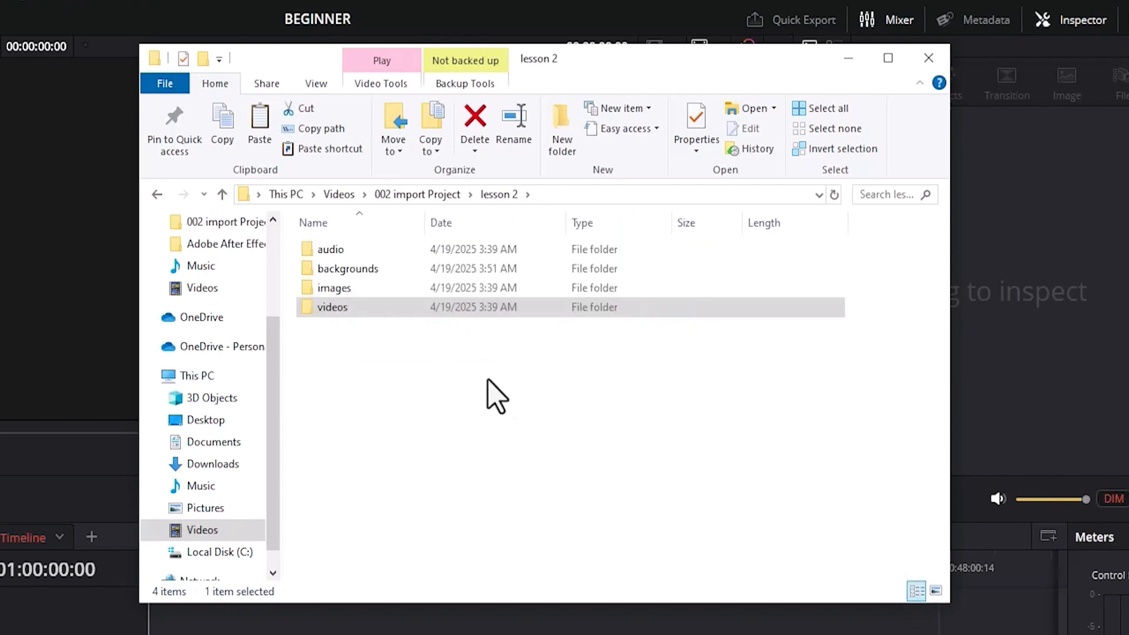
# Examine the audio folder down to the mouse click folder within sfx, and return to lesson 2.
pyautogui.doubleClick(405, 257)
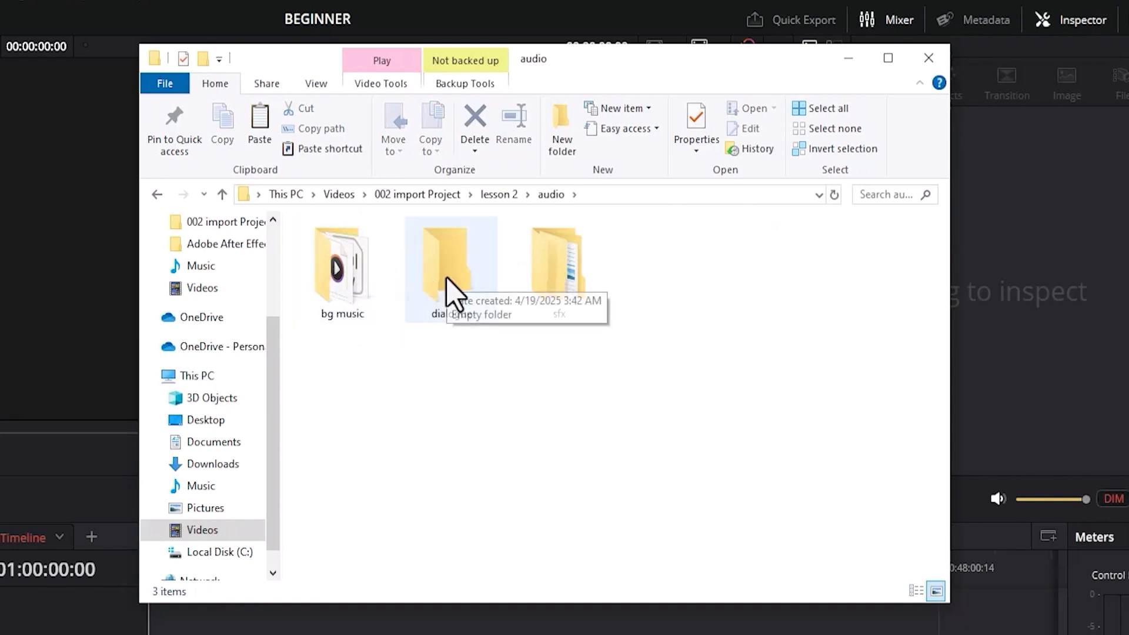
pyautogui.doubleClick(565, 294)
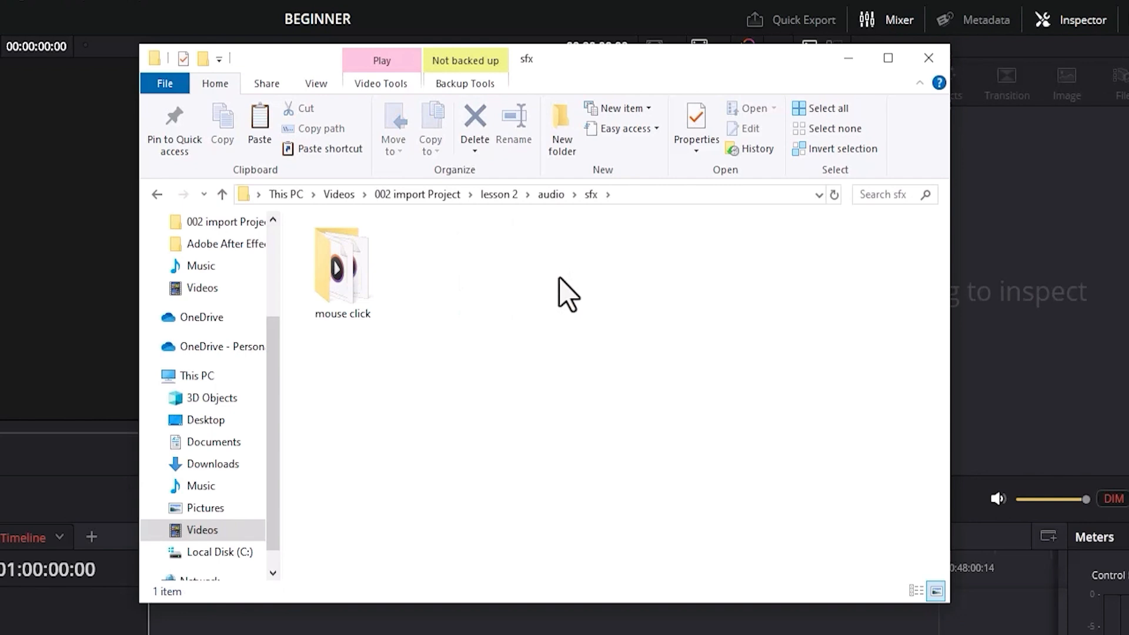
pyautogui.doubleClick(354, 275)
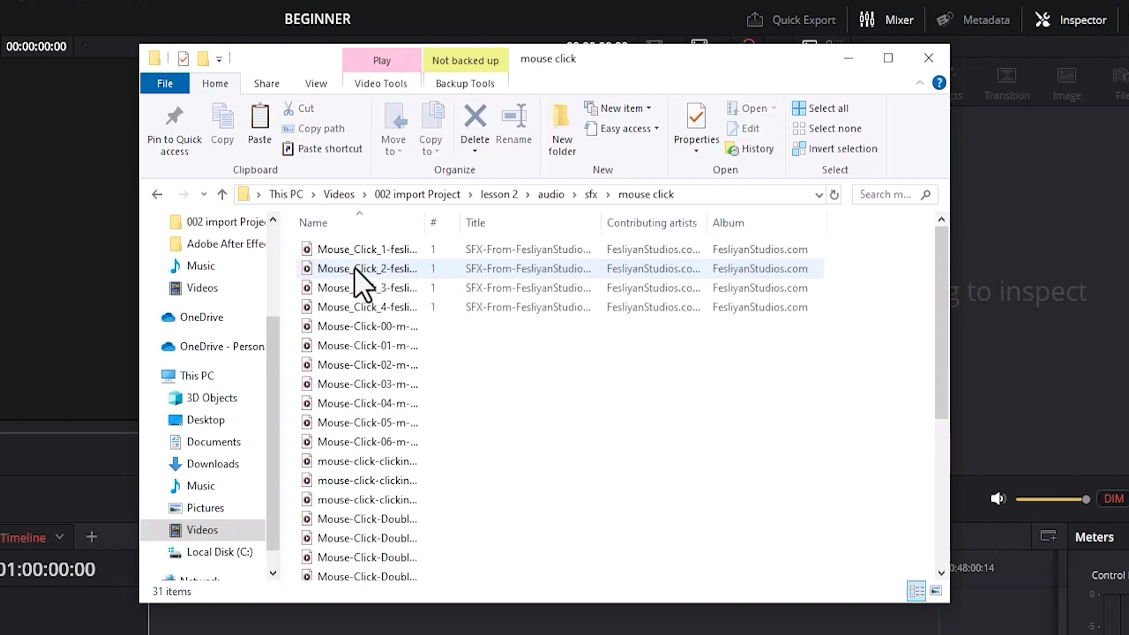
pyautogui.click(503, 195)
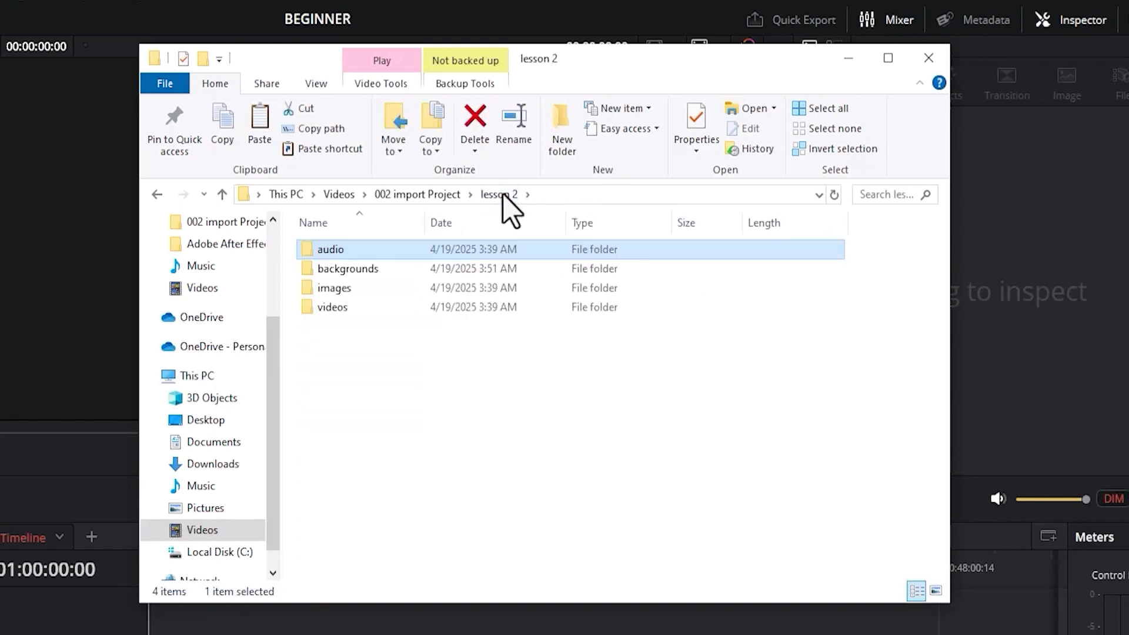
# Examine the backgrounds folder and the cam and stock footages subfolders of images, and return to lesson 2.
pyautogui.doubleClick(355, 270)
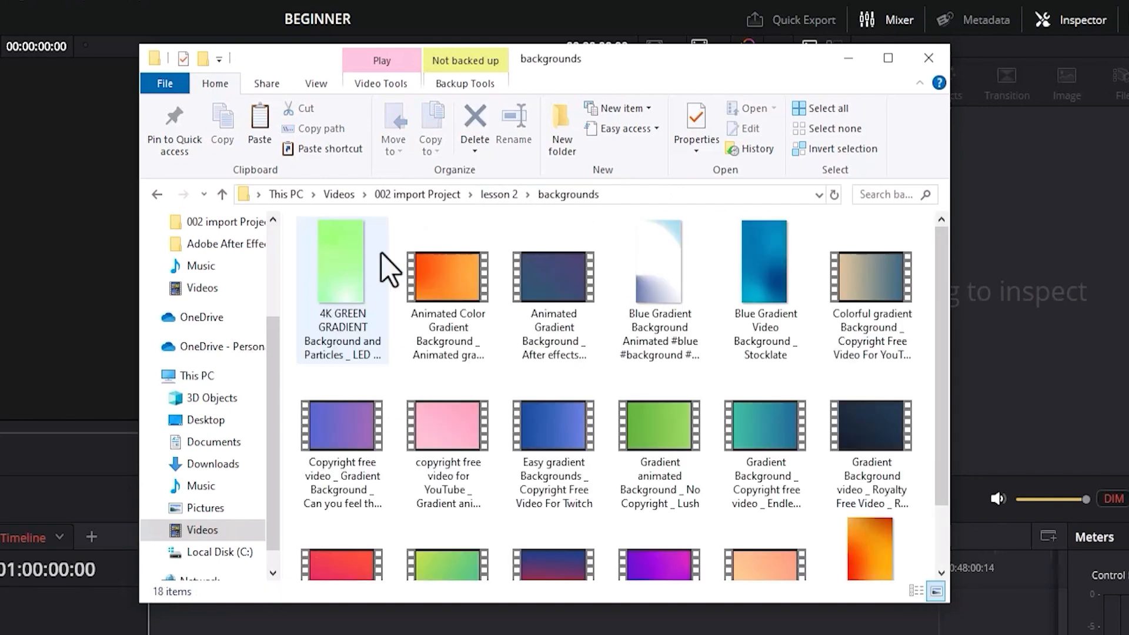
pyautogui.click(499, 195)
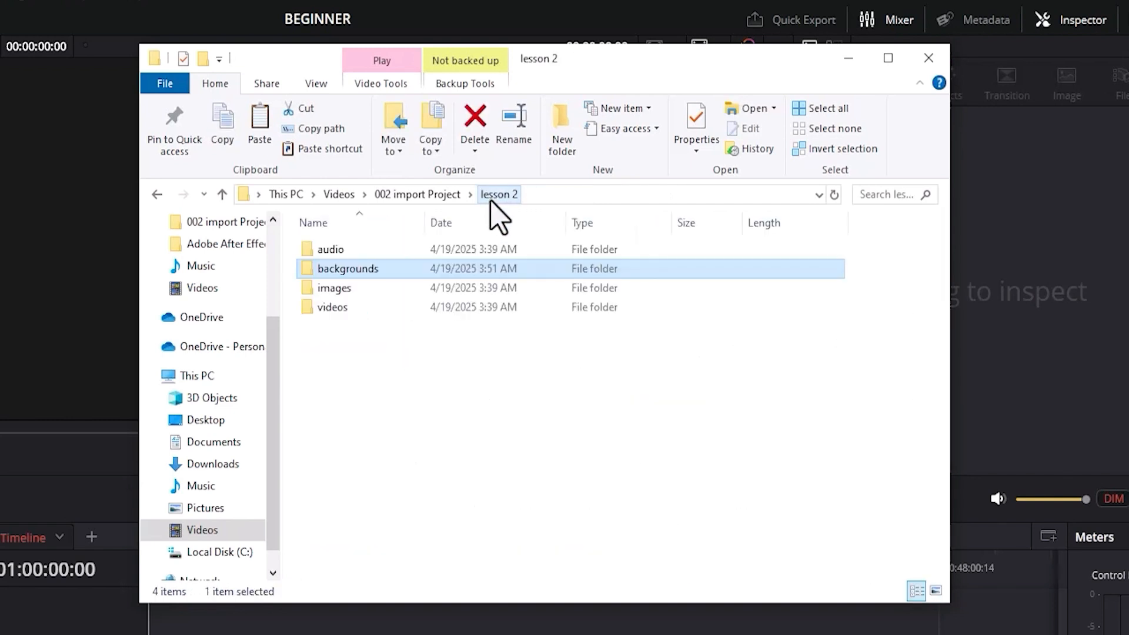
pyautogui.doubleClick(354, 293)
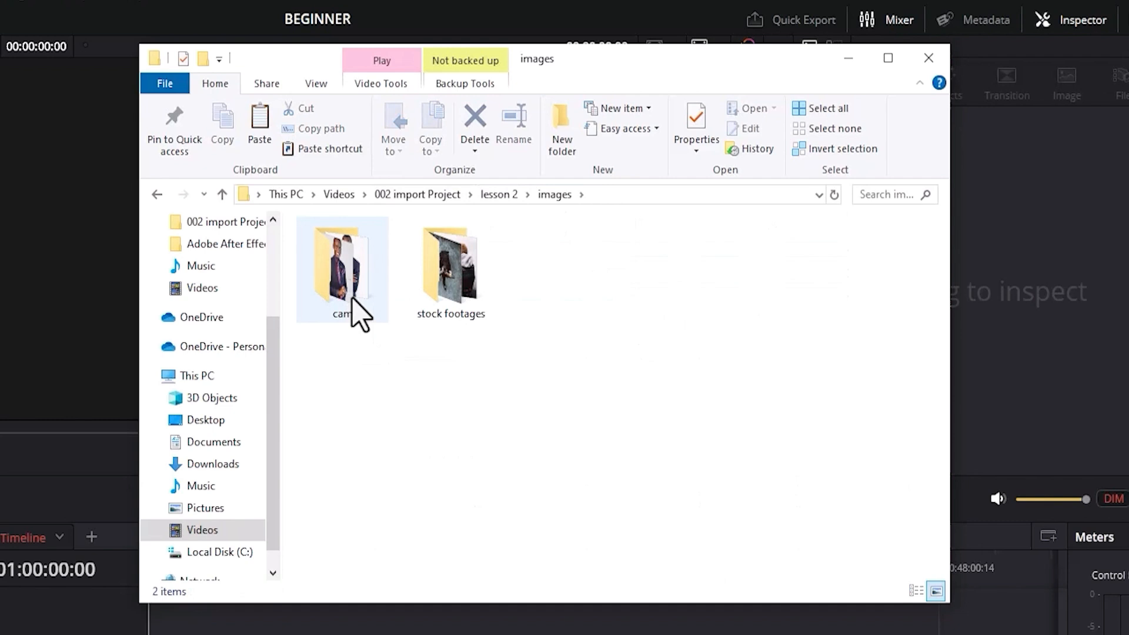
pyautogui.click(347, 303)
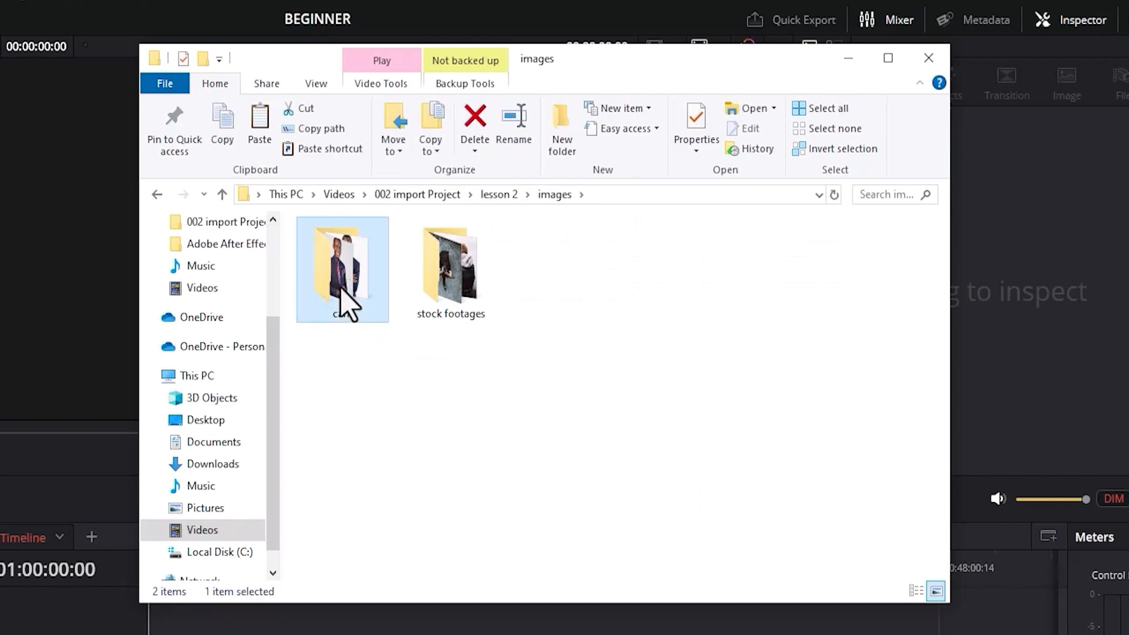
pyautogui.click(457, 297)
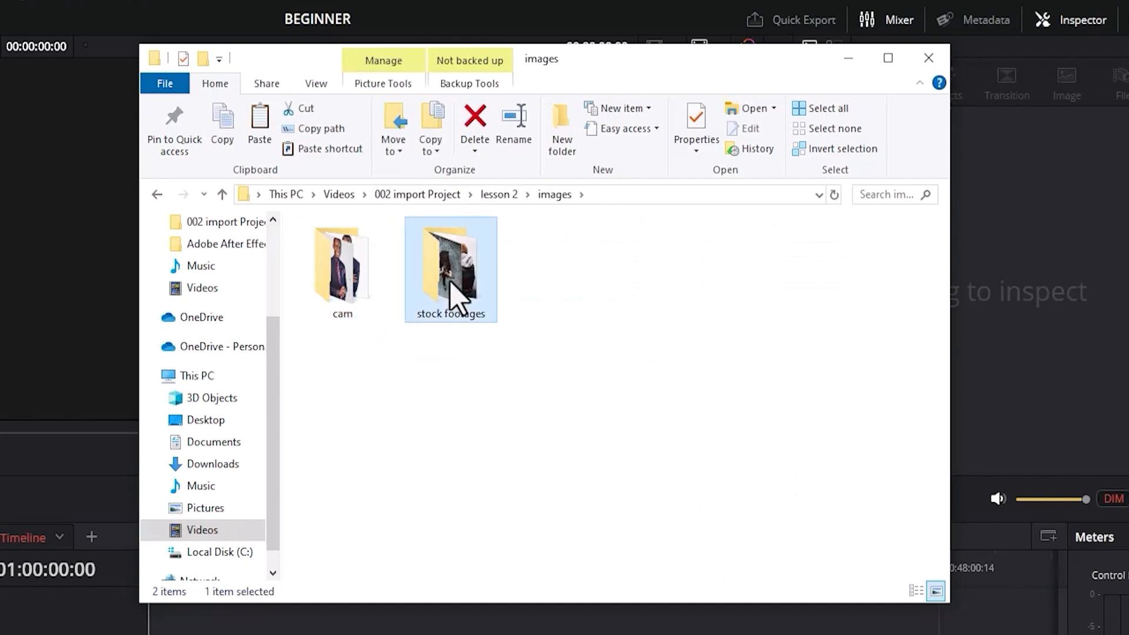
pyautogui.click(498, 194)
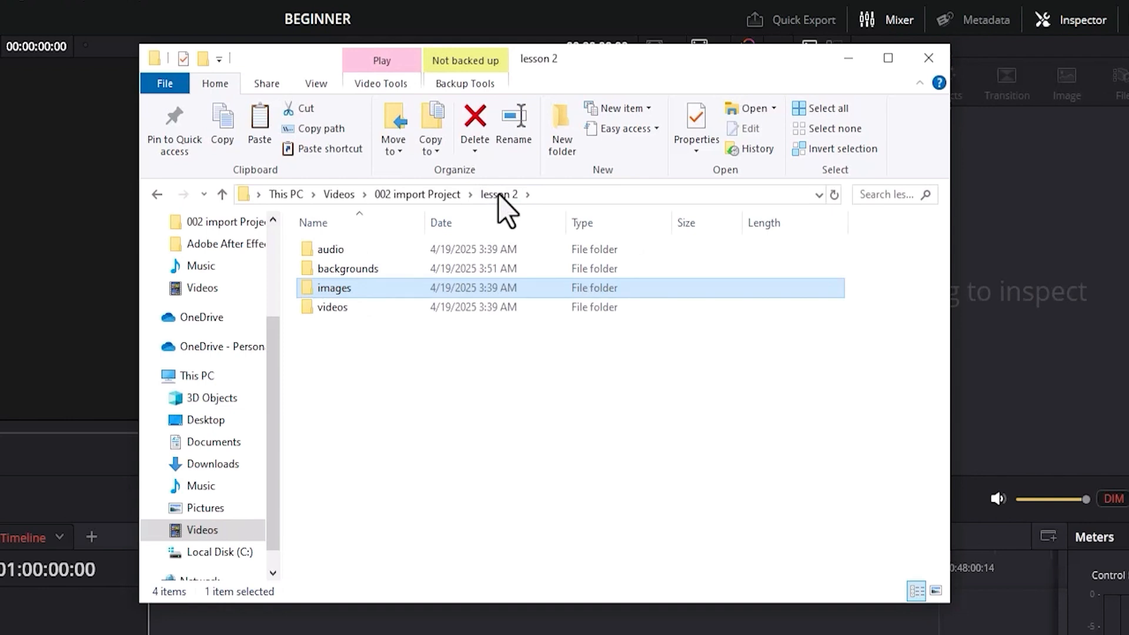
# Return File Explorer to the 002 import Project folder and switch to the Media page in DaVinci Resolve.
pyautogui.click(412, 195)
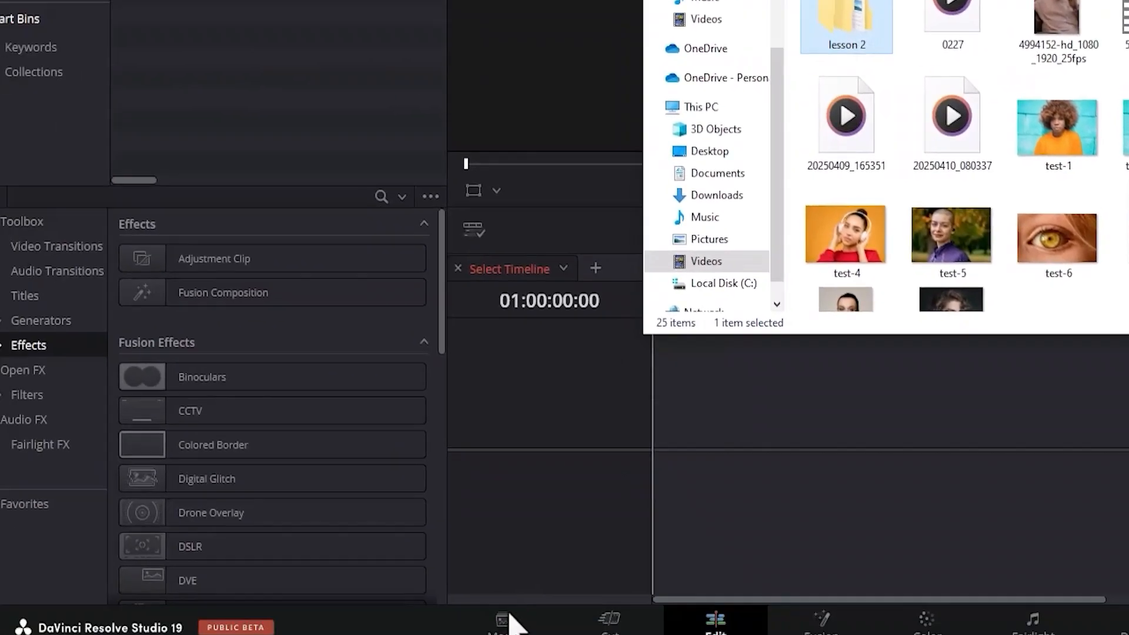
pyautogui.click(529, 623)
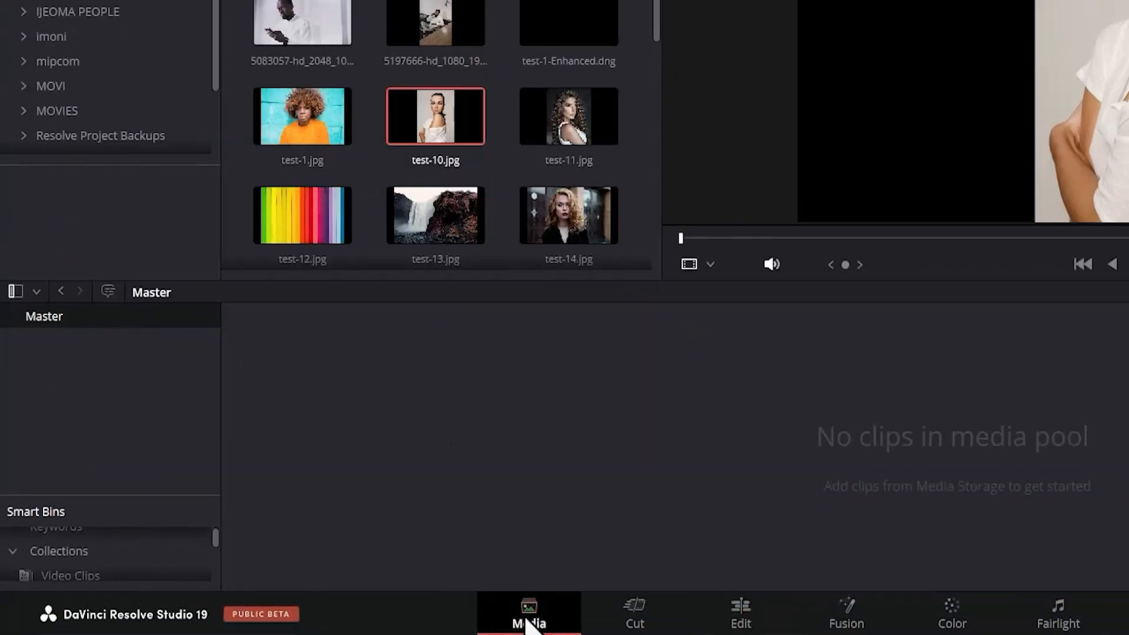
pyautogui.click(511, 612)
# Import the lesson 2 folder with its subfolders as bins under Master, changing the project frame rate to match the clips.
pyautogui.moveTo(841, 17); pyautogui.dragTo(297, 370)
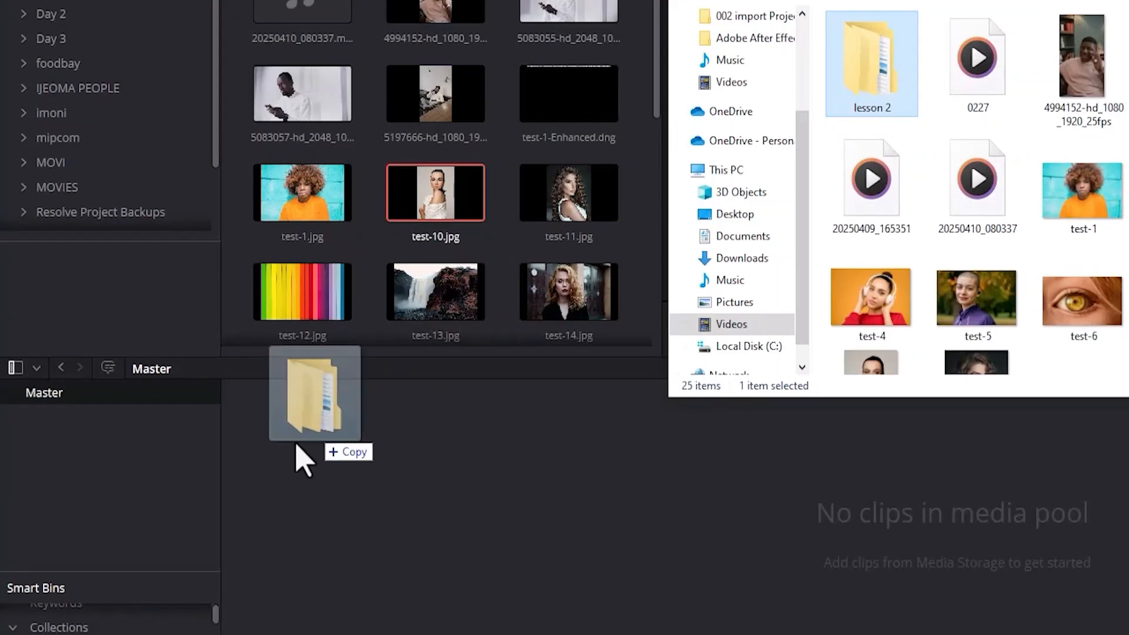
pyautogui.moveTo(296, 445); pyautogui.dragTo(114, 501)
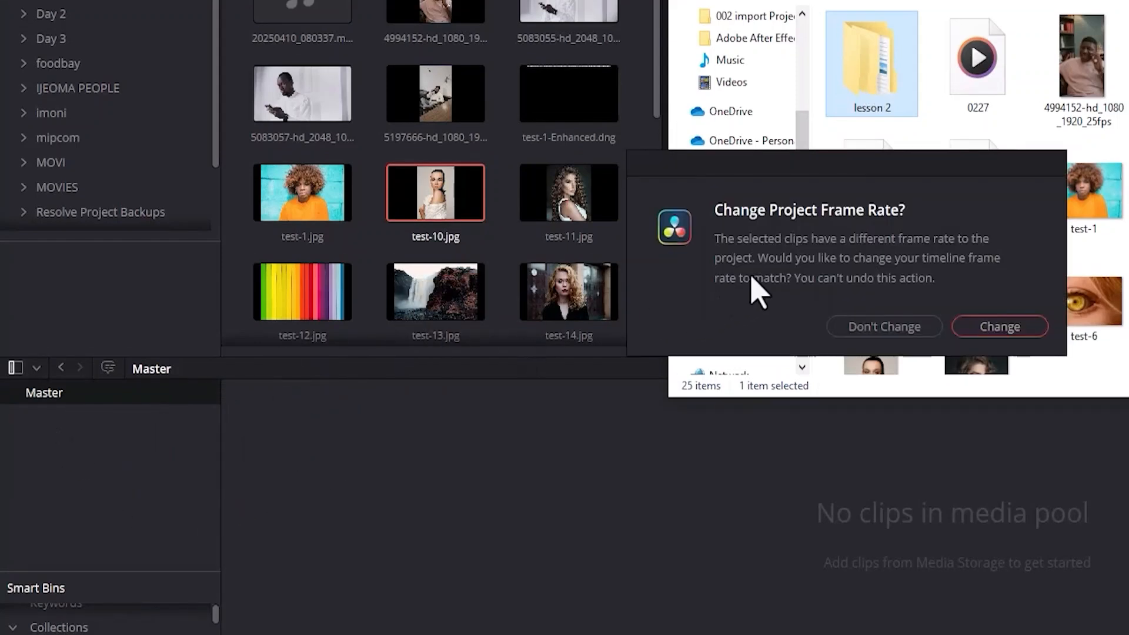
pyautogui.click(1000, 327)
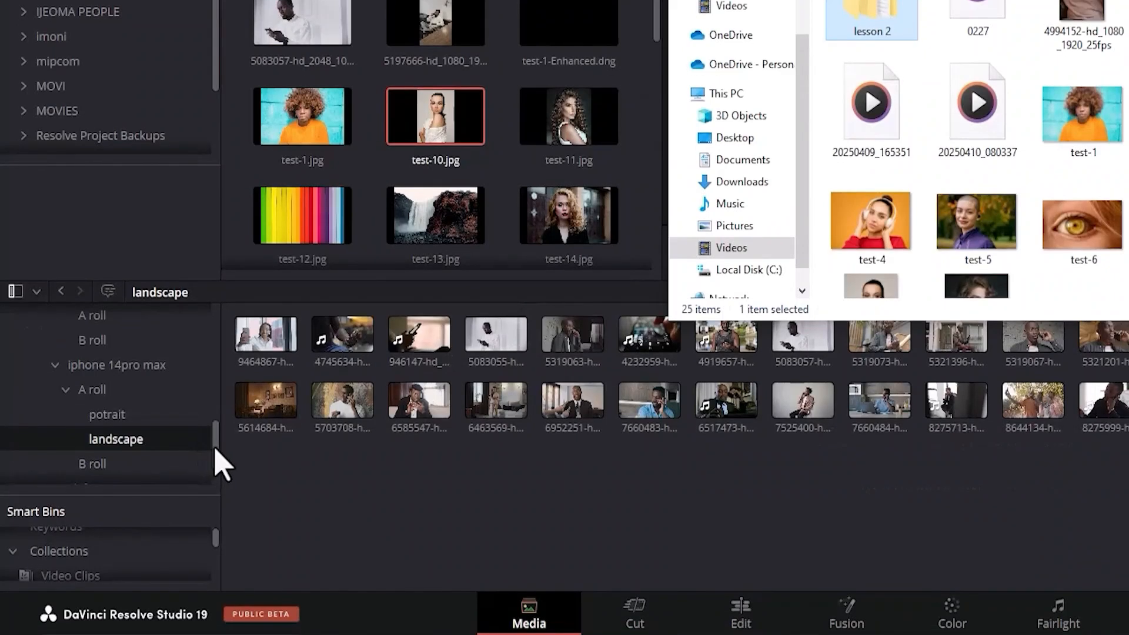
pyautogui.moveTo(214, 485); pyautogui.dragTo(210, 373)
pyautogui.moveTo(210, 332); pyautogui.dragTo(208, 318)
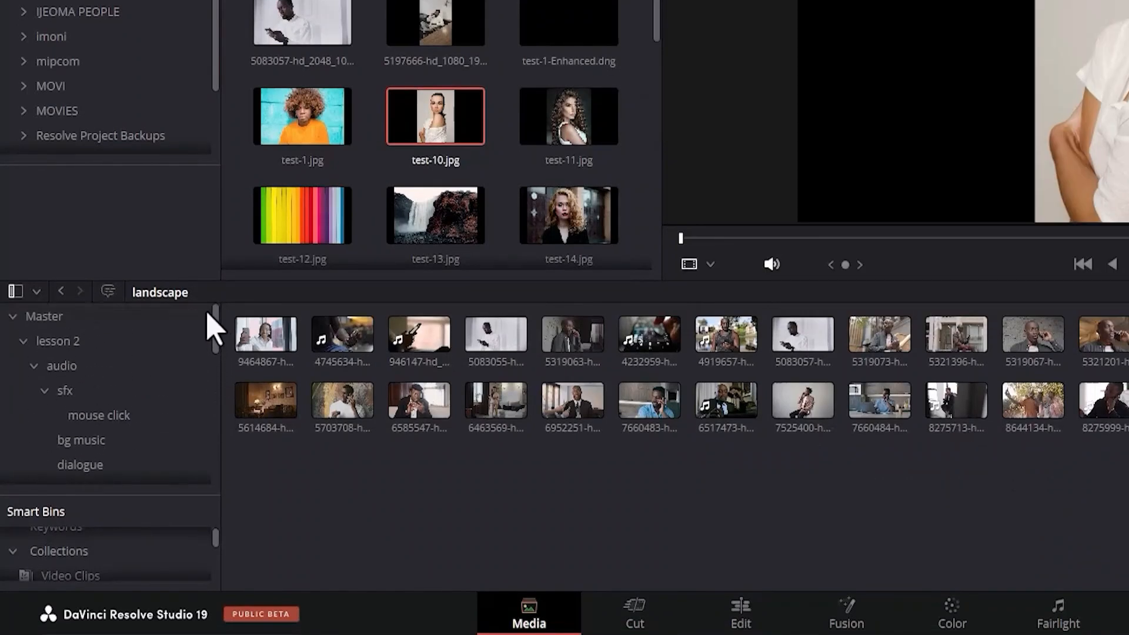
# Collapse the audio, images and videos bins so that lesson 2 lists only its main sub-bins.
pyautogui.click(23, 343)
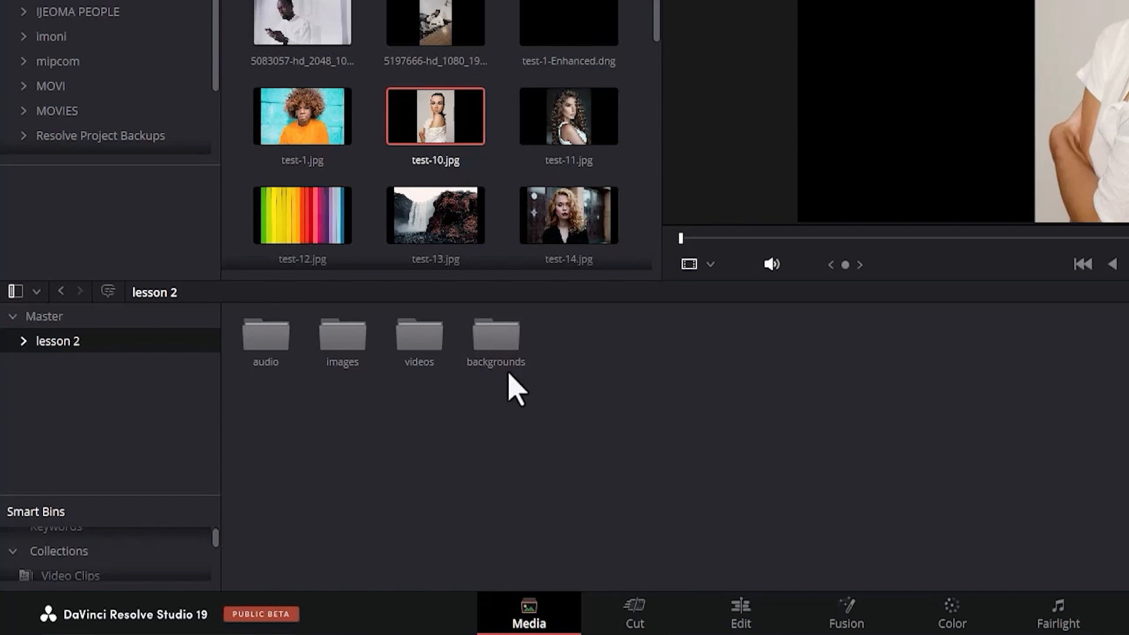
pyautogui.click(22, 343)
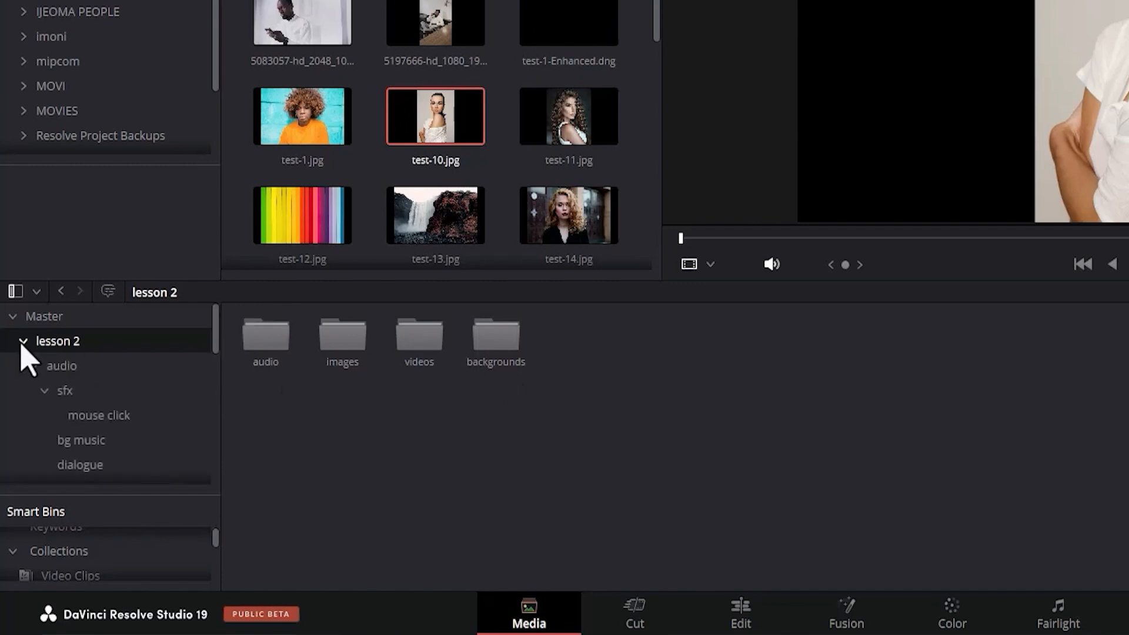
pyautogui.click(33, 367)
pyautogui.click(35, 391)
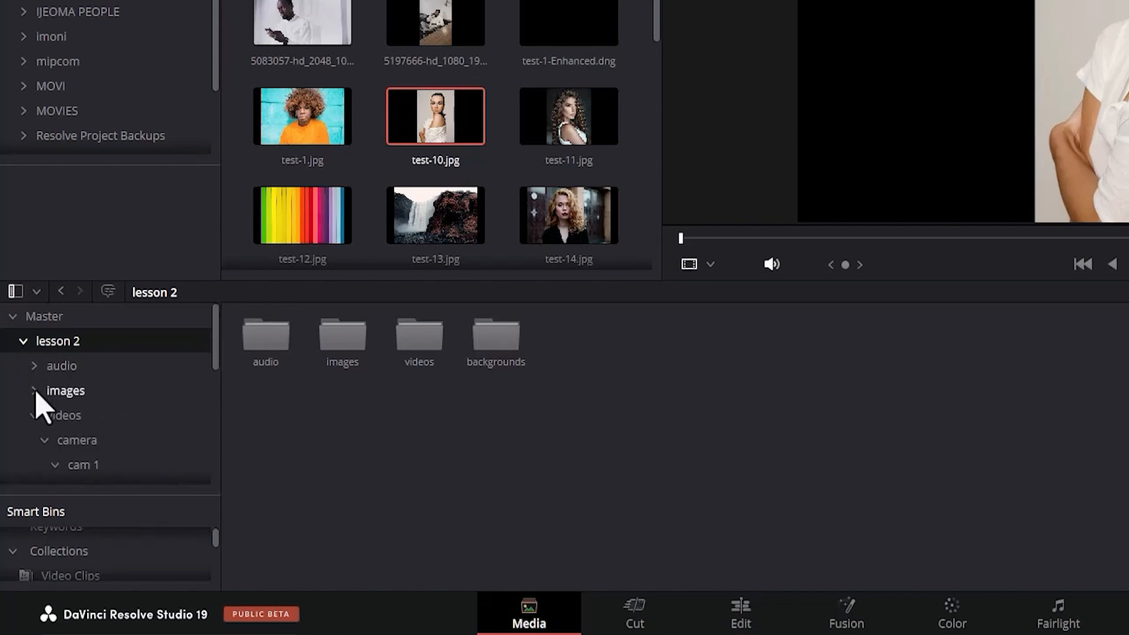
pyautogui.click(34, 415)
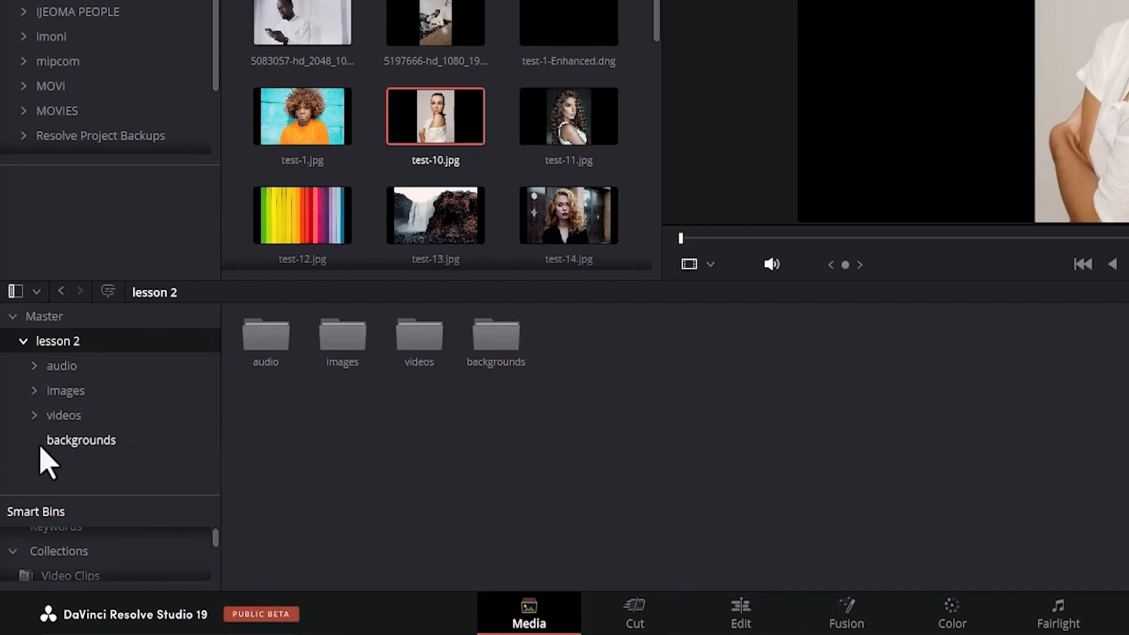
# Examine the contents of the audio bin and the cam and stock footages bins within images.
pyautogui.click(33, 377)
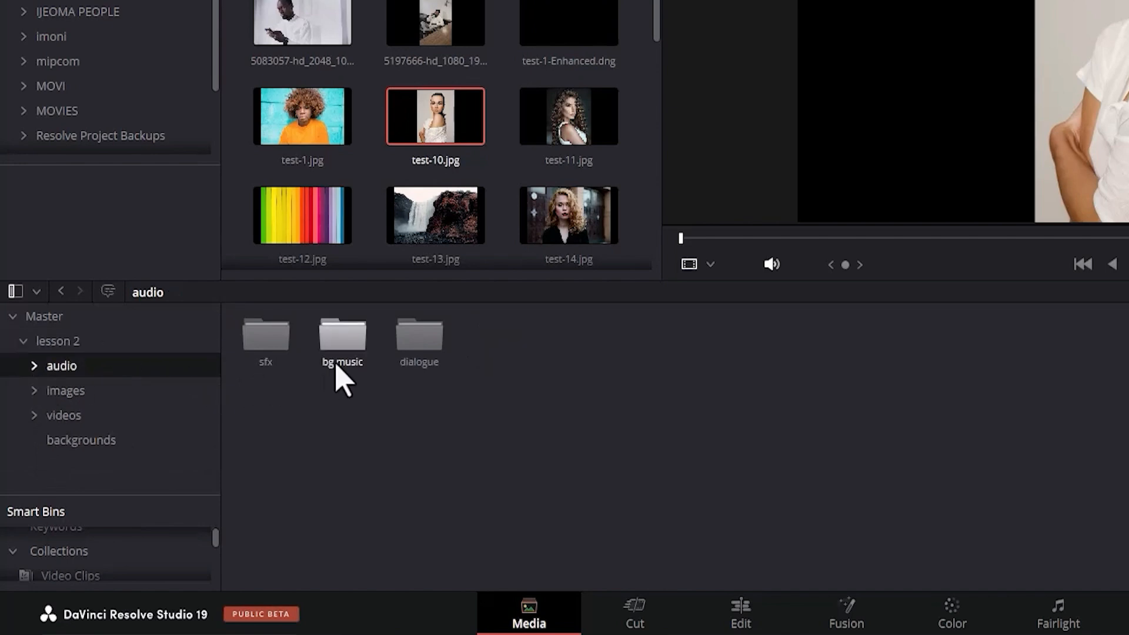
pyautogui.click(33, 391)
pyautogui.click(68, 416)
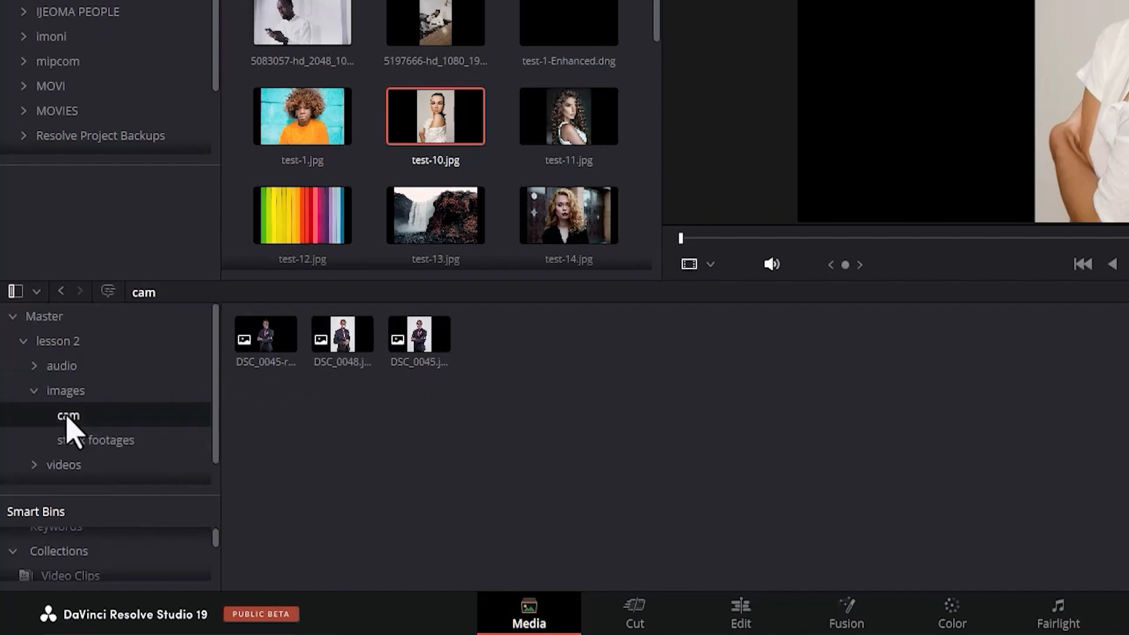
pyautogui.click(96, 441)
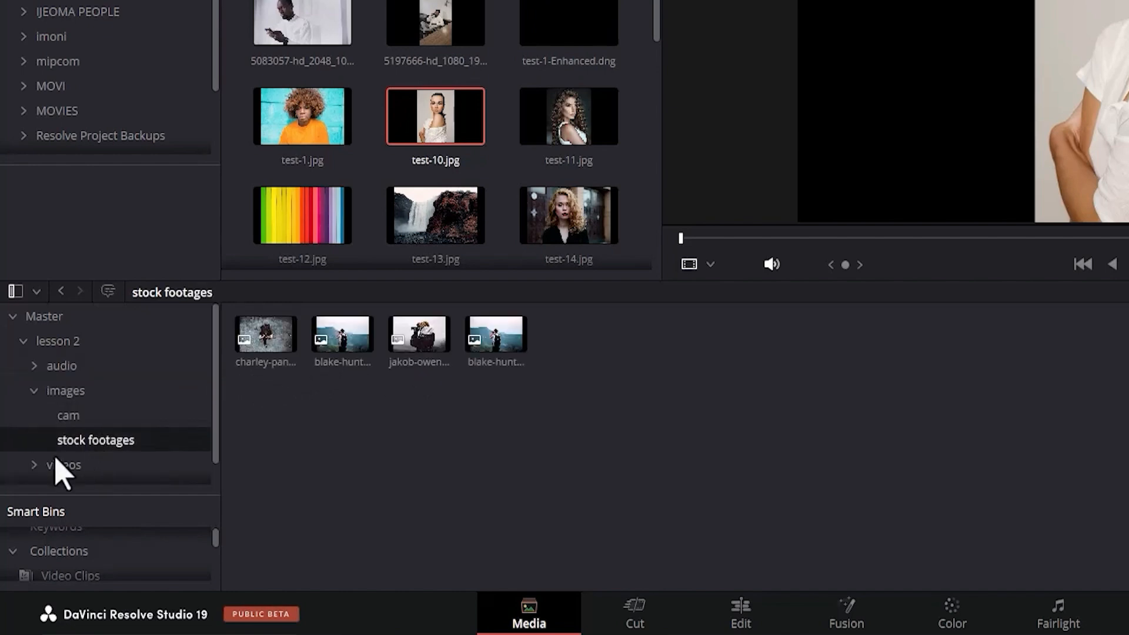
pyautogui.click(34, 395)
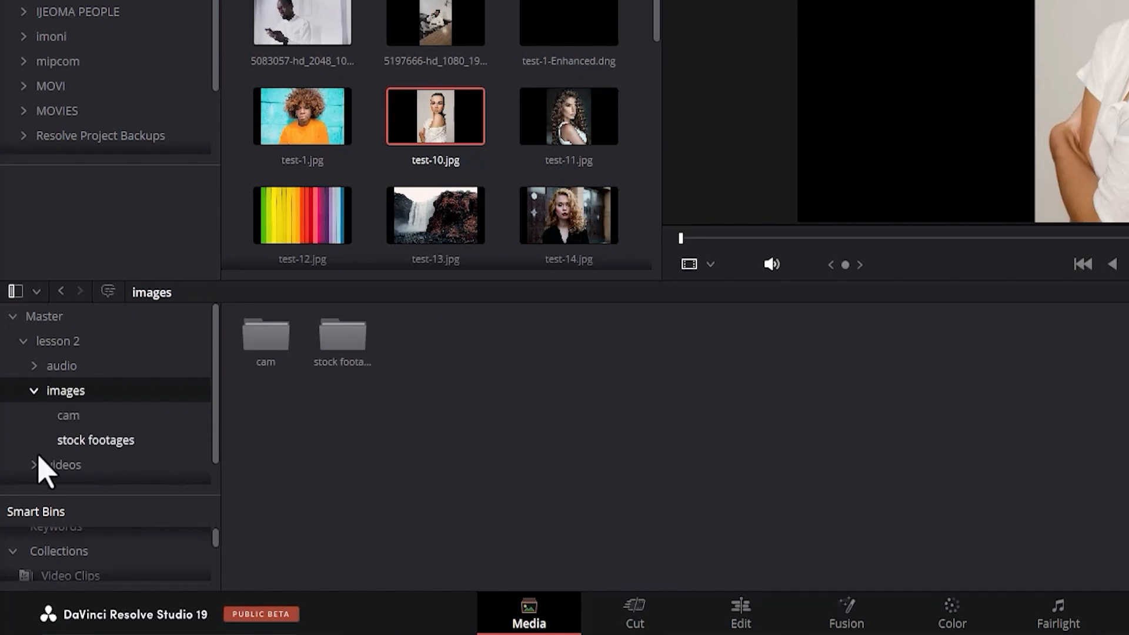
# Collapse images, expand videos, and examine the cam 1, cam 2 and iPhone bins inside camera.
pyautogui.click(34, 464)
pyautogui.click(34, 391)
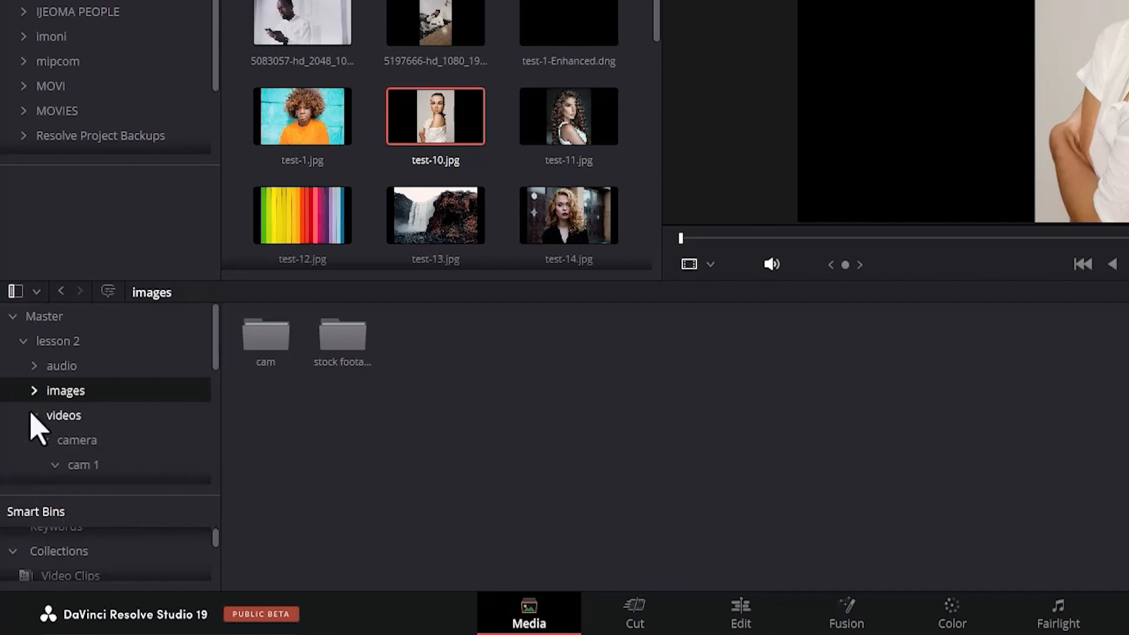
pyautogui.click(78, 443)
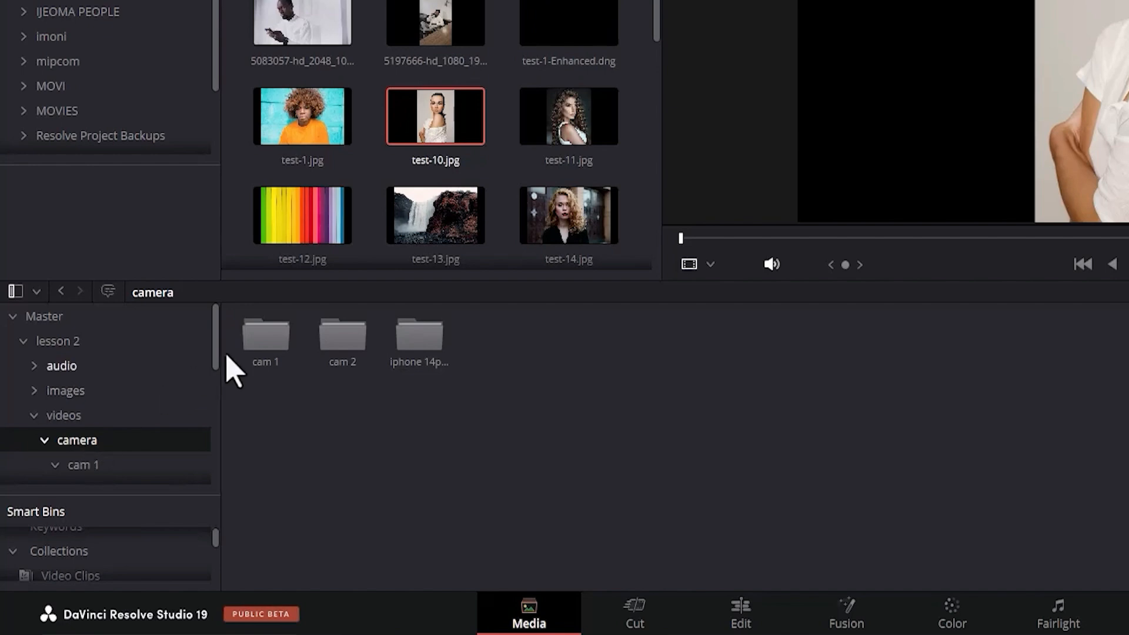
pyautogui.click(251, 359)
pyautogui.click(345, 351)
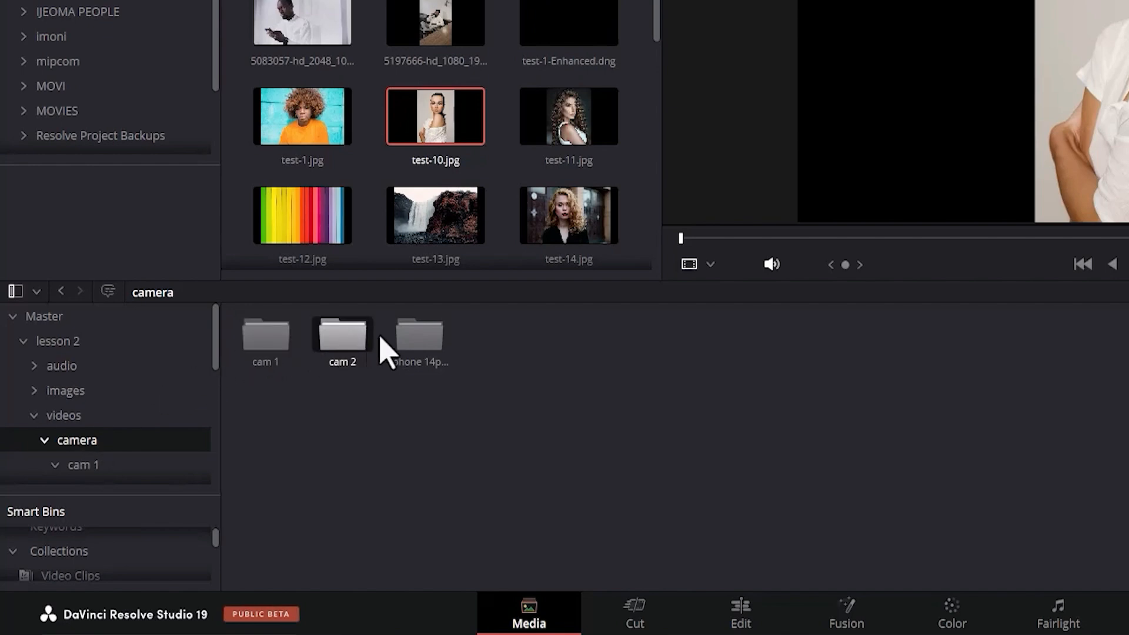
pyautogui.click(417, 352)
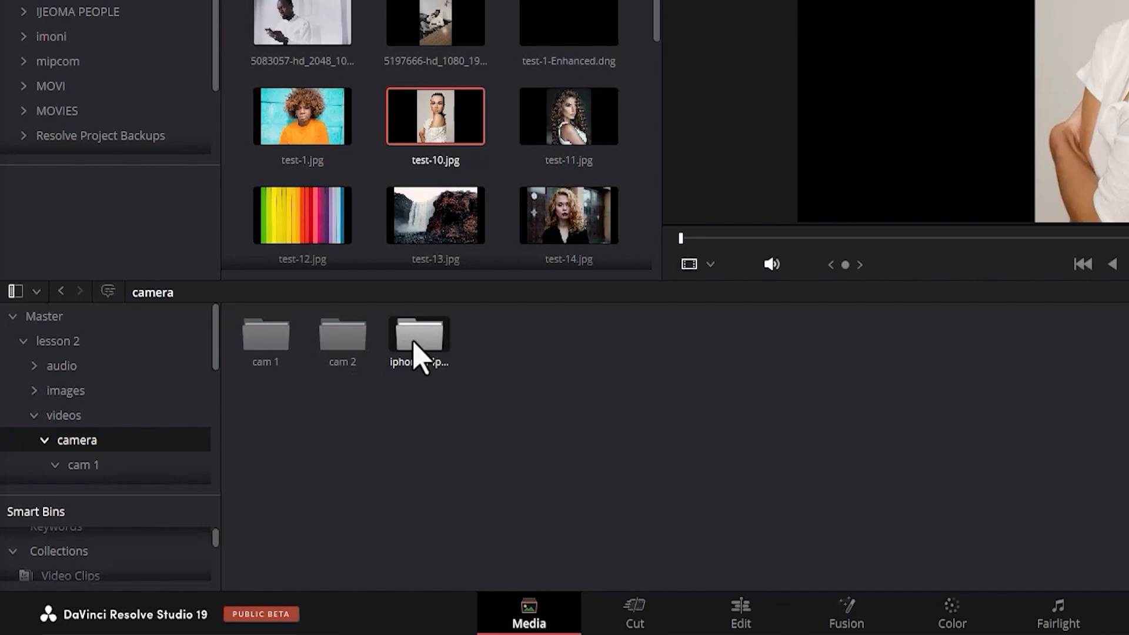
# Undo the import of the lesson 2 bins from the Media Pool.
pyautogui.hotkey('ctrl', 'z')
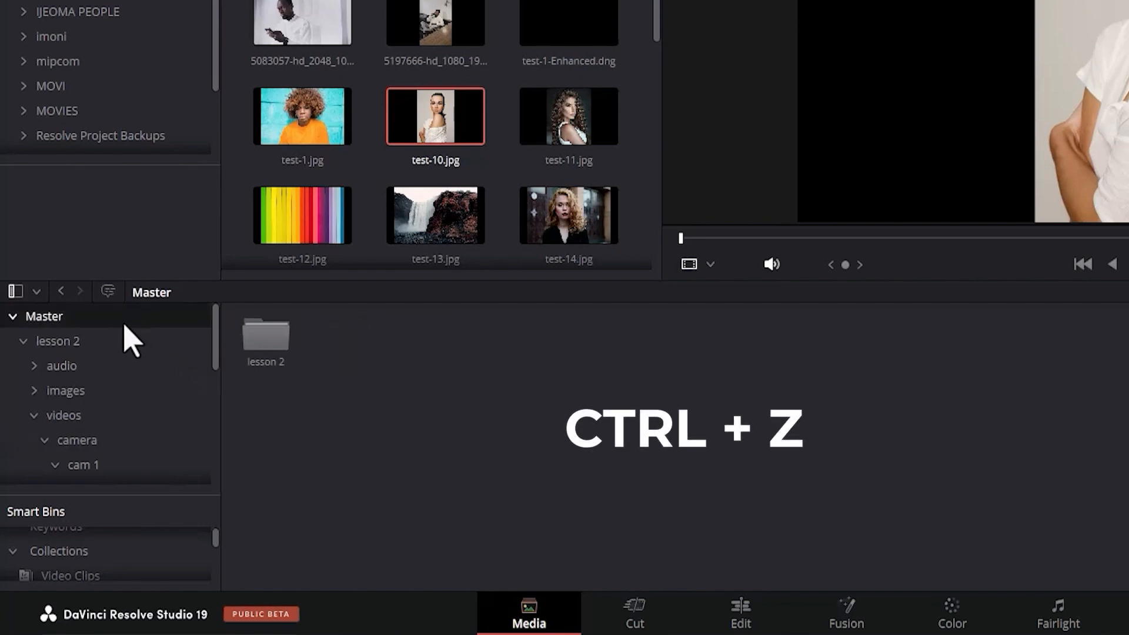
pyautogui.hotkey('ctrl', 'z')
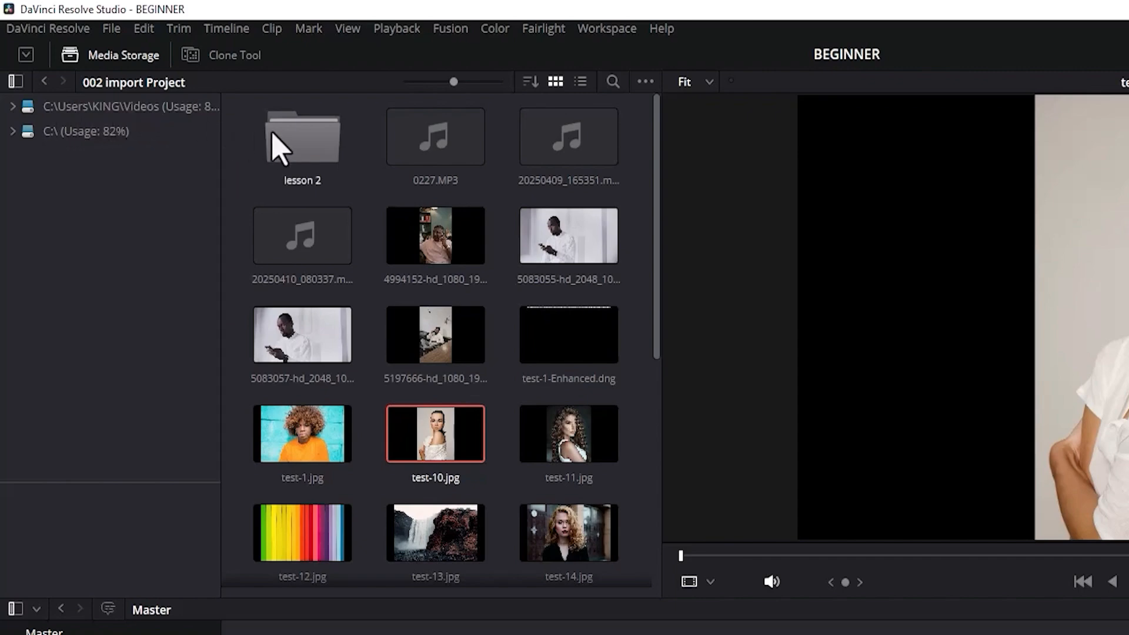
# Add all audio clips from the bg music folder in lesson 2's audio folder to the Master bin.
pyautogui.doubleClick(289, 151)
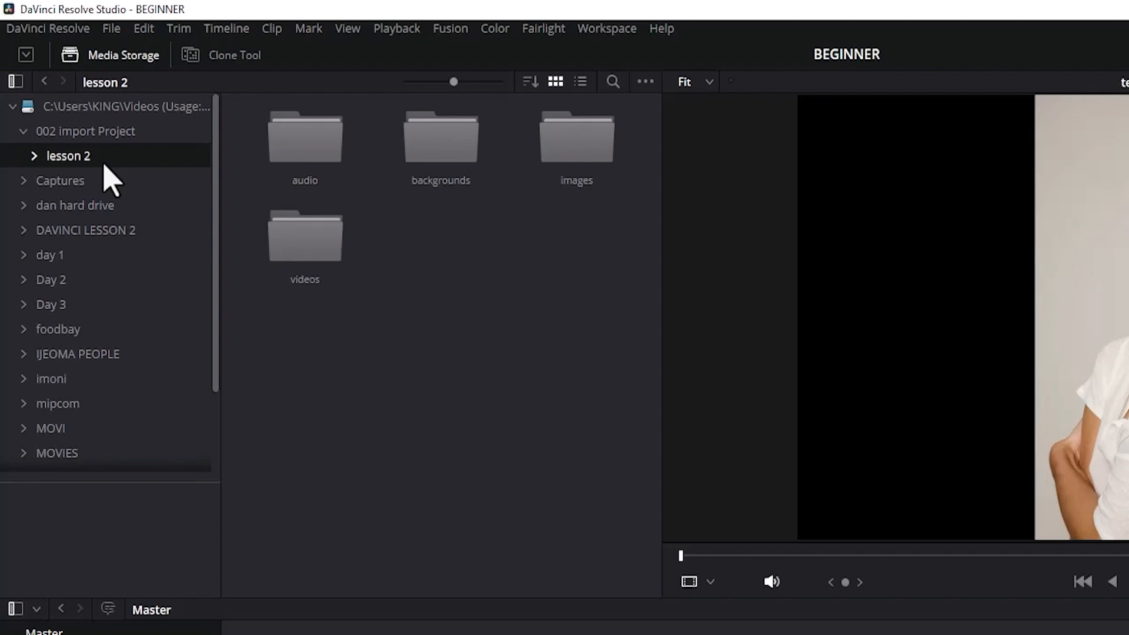
pyautogui.click(45, 81)
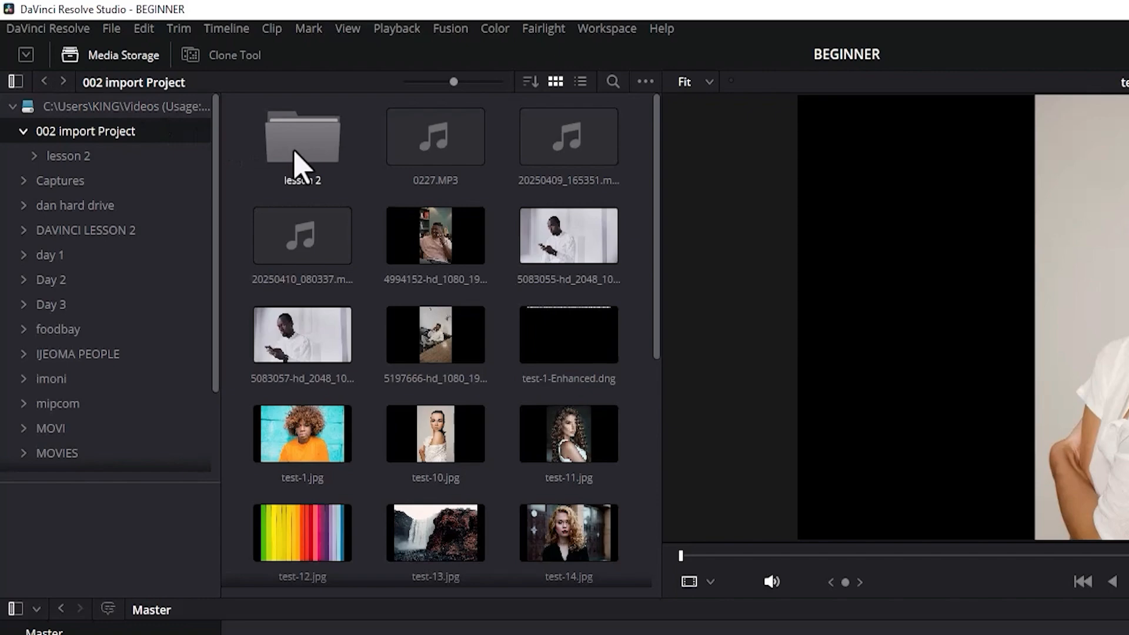
pyautogui.click(296, 166)
pyautogui.doubleClick(295, 167)
pyautogui.doubleClick(295, 163)
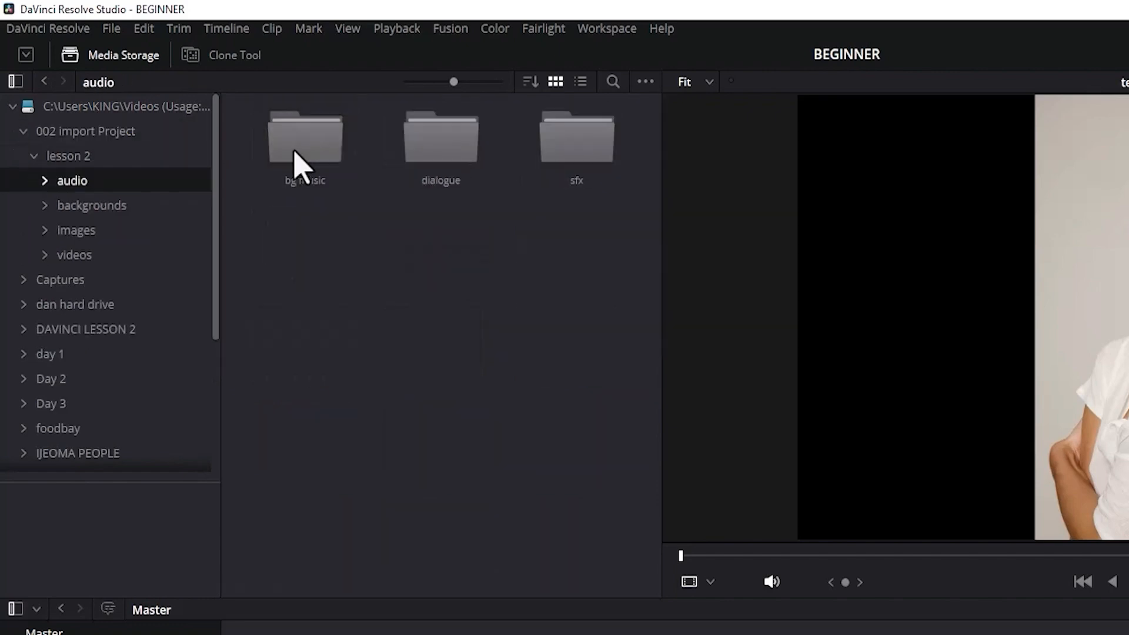
pyautogui.click(295, 163)
pyautogui.doubleClick(295, 162)
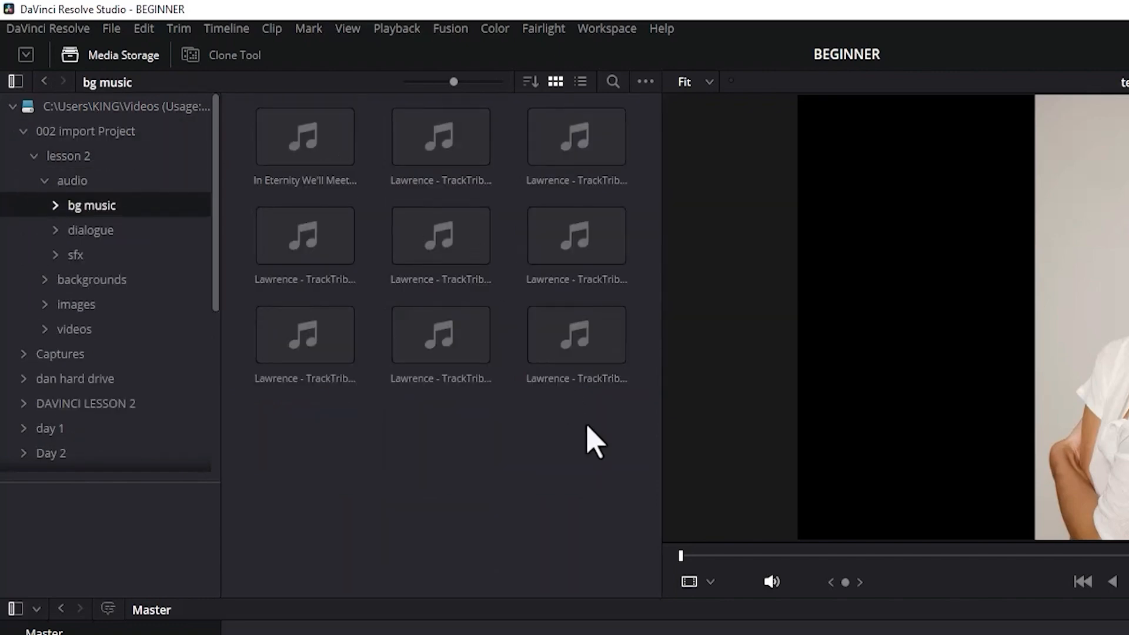
pyautogui.moveTo(588, 420); pyautogui.dragTo(152, 634)
pyautogui.moveTo(150, 595); pyautogui.dragTo(87, 616)
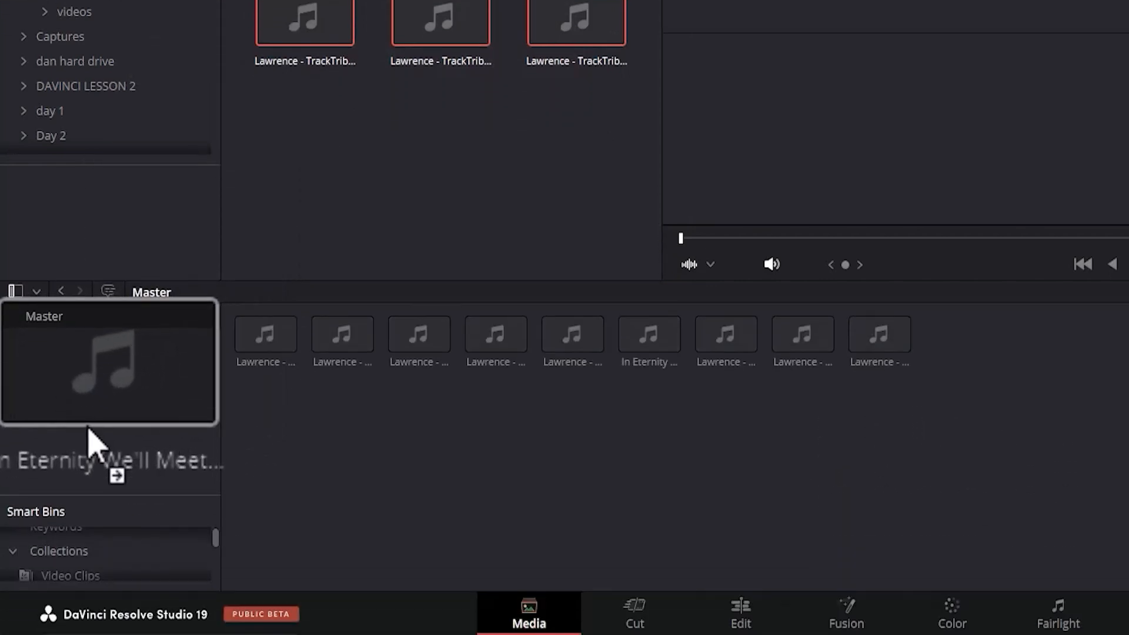
# Add only the first Lawrence track in the third row of bg music into the Media Pool.
pyautogui.click(301, 138)
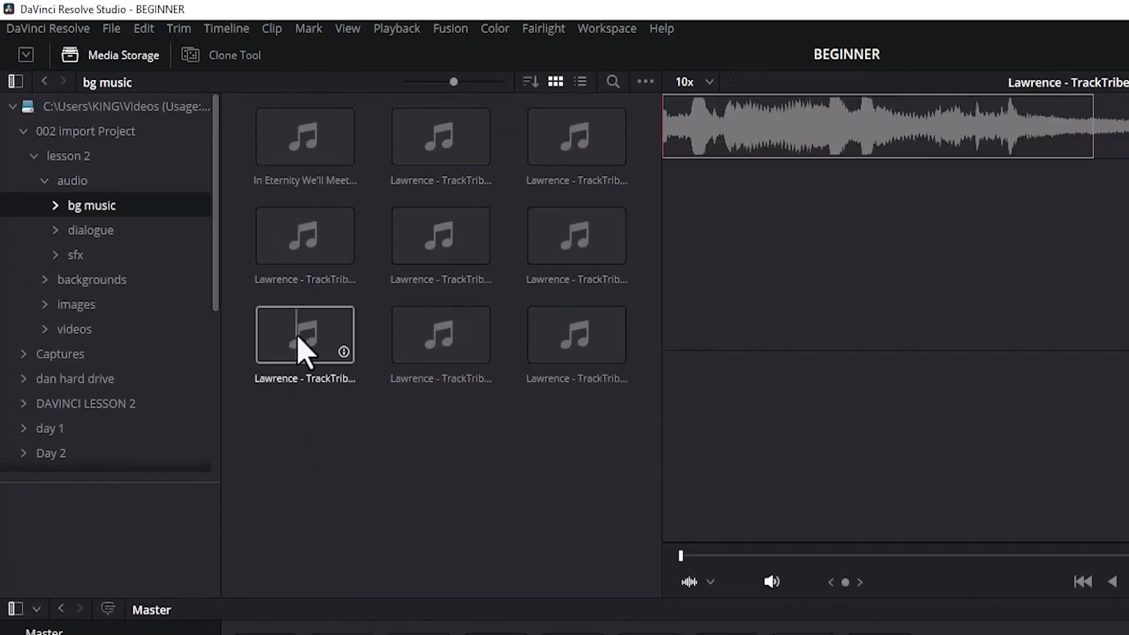
pyautogui.click(297, 19)
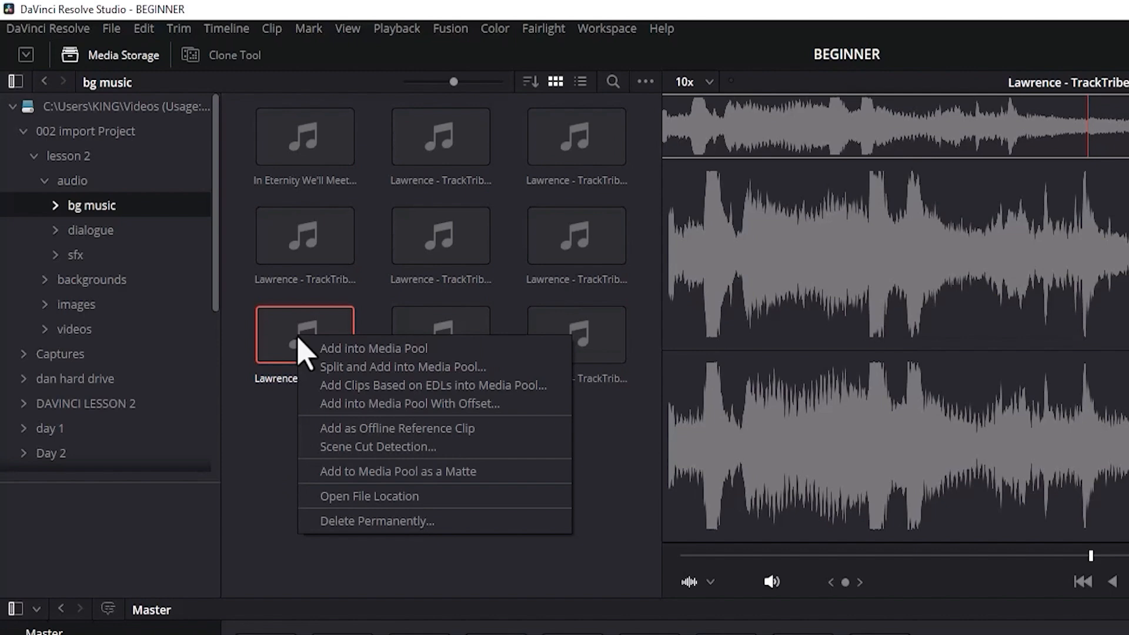
pyautogui.click(337, 350)
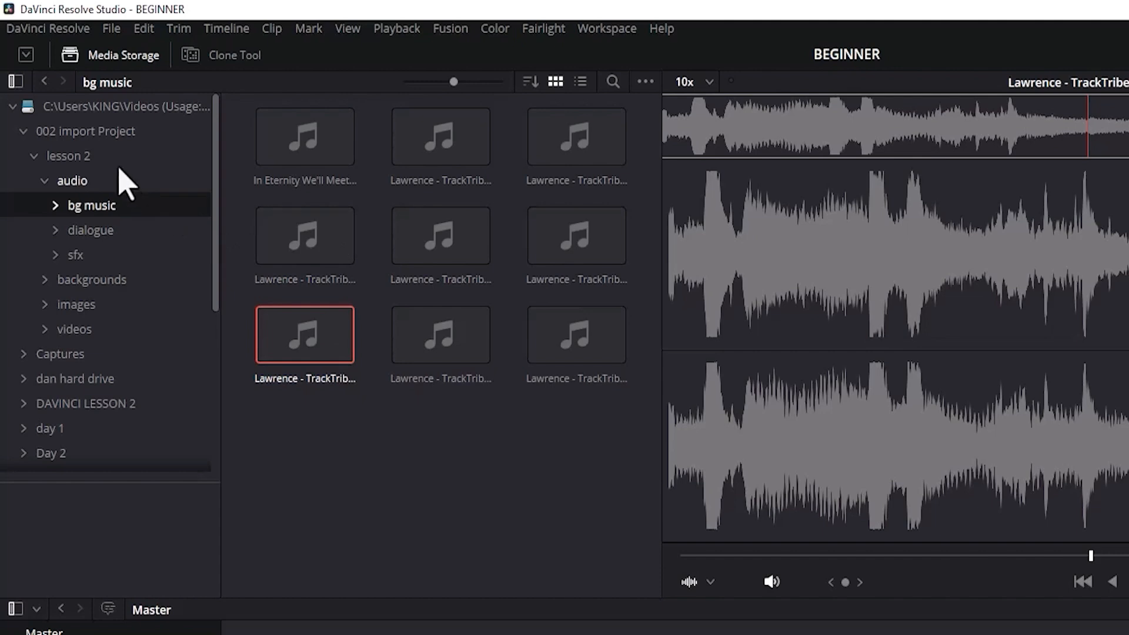
# Return Media Storage from bg music up to the parent Videos folder.
pyautogui.click(45, 83)
pyautogui.click(47, 89)
pyautogui.click(47, 89)
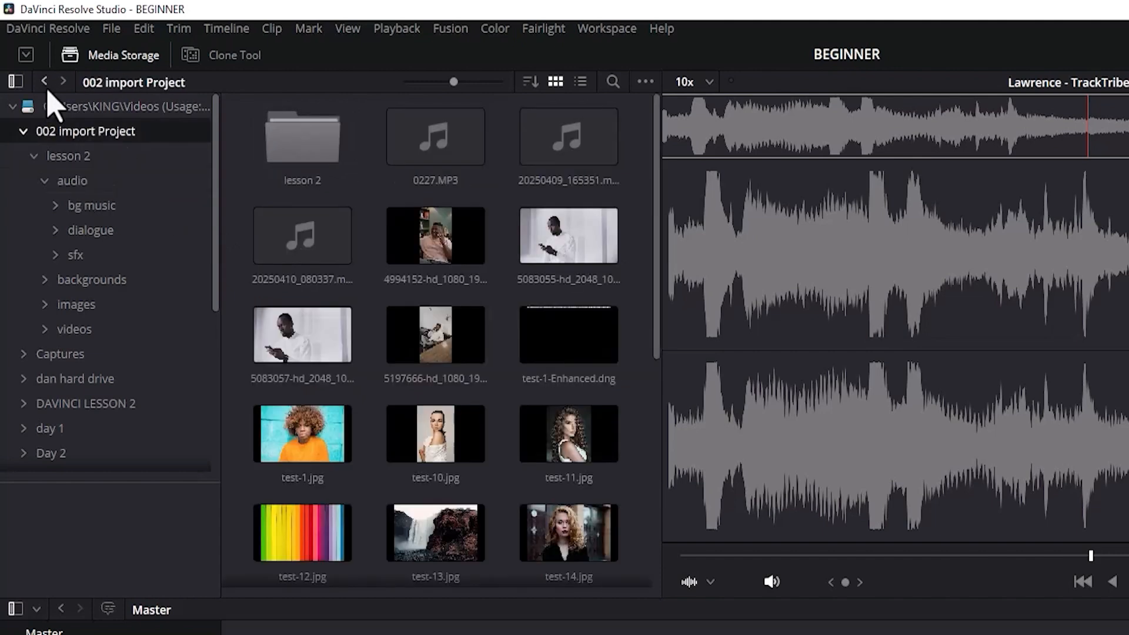
pyautogui.click(47, 90)
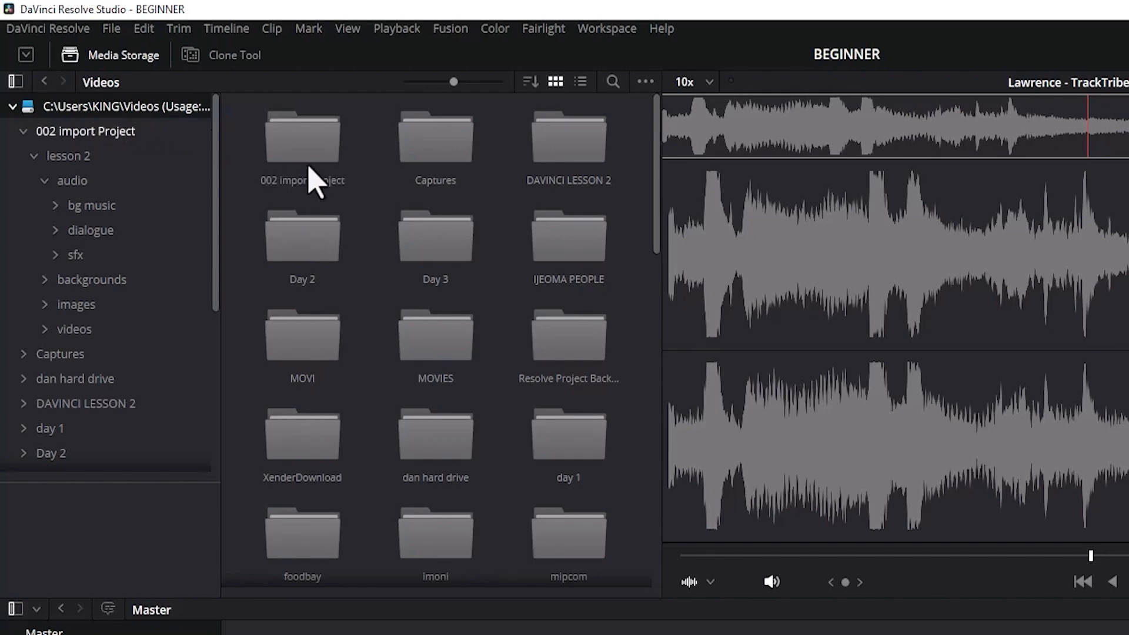
pyautogui.moveTo(647, 207); pyautogui.dragTo(676, 353)
pyautogui.click(423, 260)
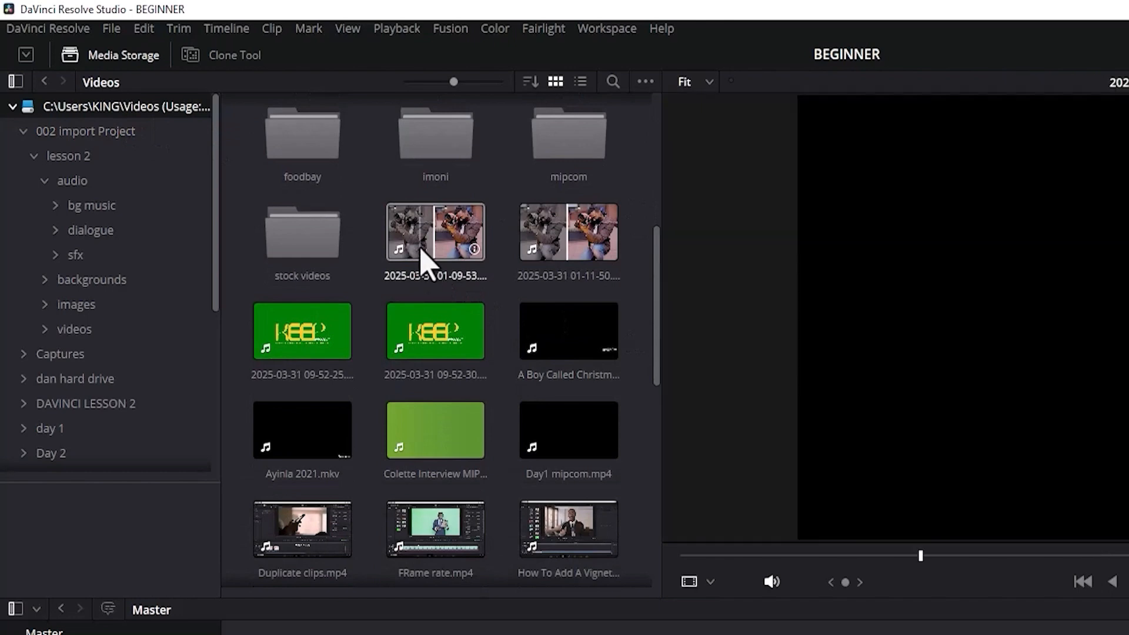
pyautogui.scroll(-10, 424, 260)
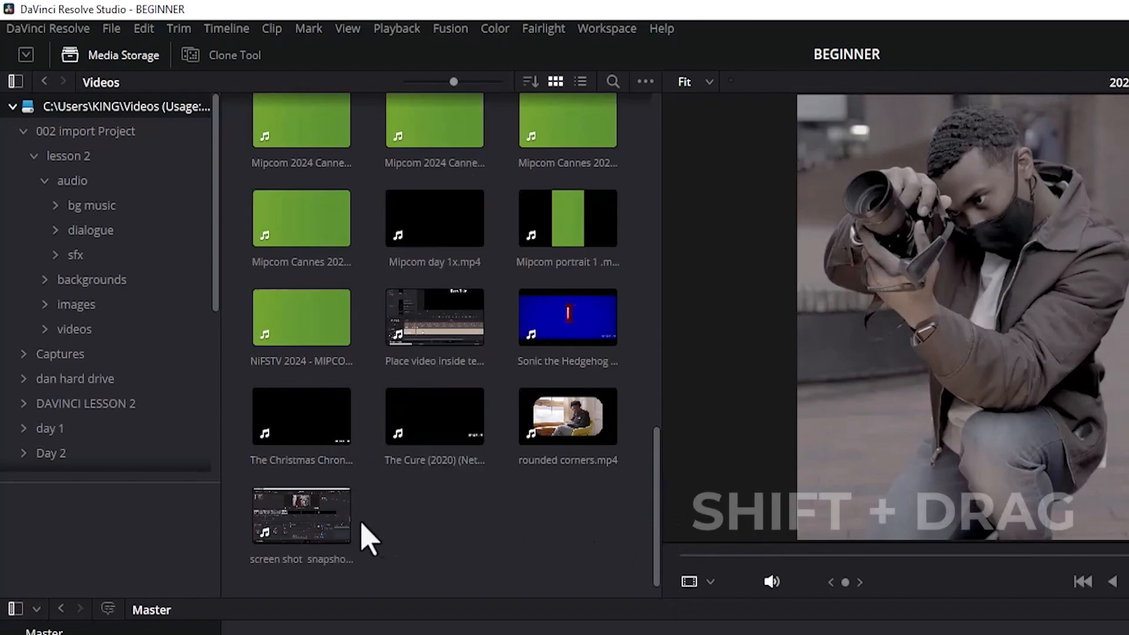
pyautogui.keyDown('shift'); pyautogui.click(313, 505); pyautogui.keyUp('shift')
pyautogui.moveTo(312, 518); pyautogui.dragTo(108, 403)
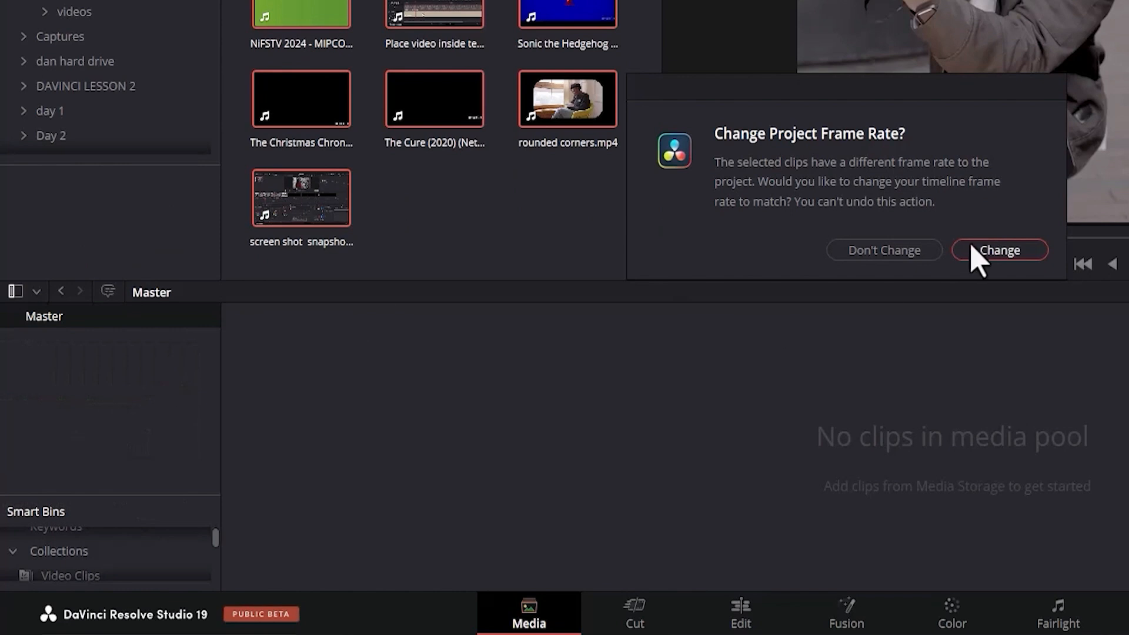
pyautogui.click(990, 251)
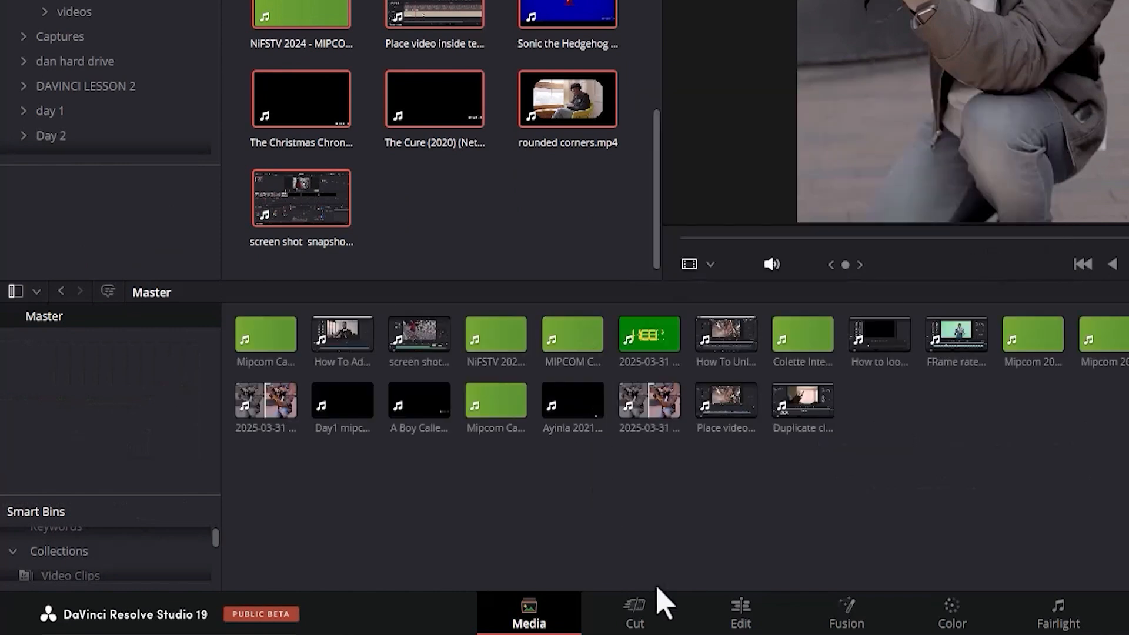
# On the Edit page, import all images from the Saved Pictures folder in Pictures into the Master bin.
pyautogui.click(724, 620)
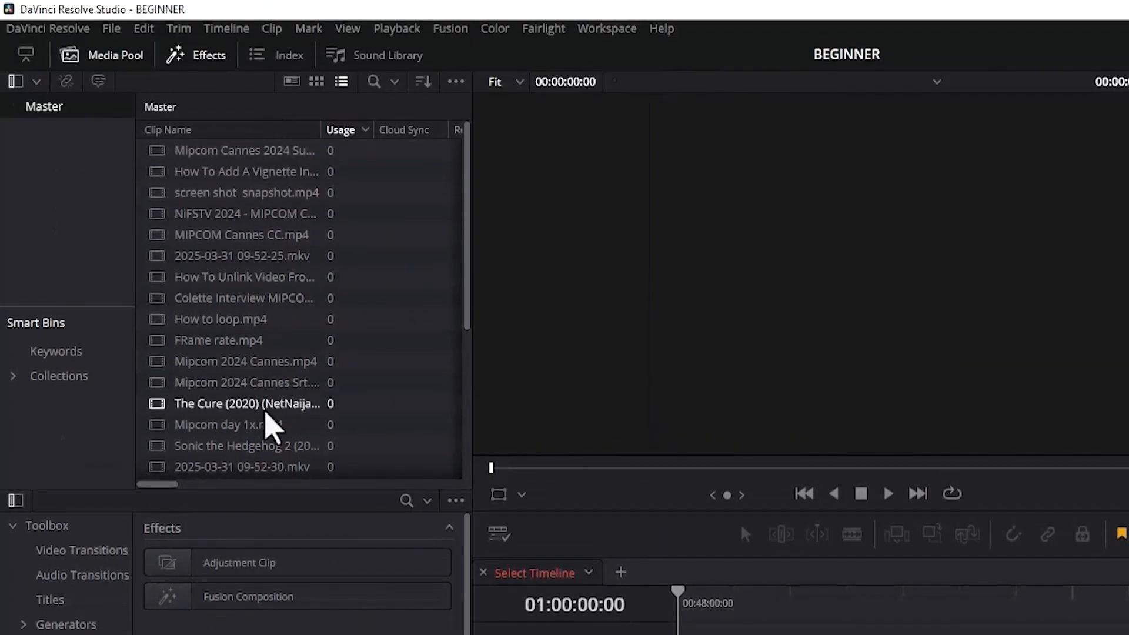
pyautogui.hotkey('ctrl', 'i')
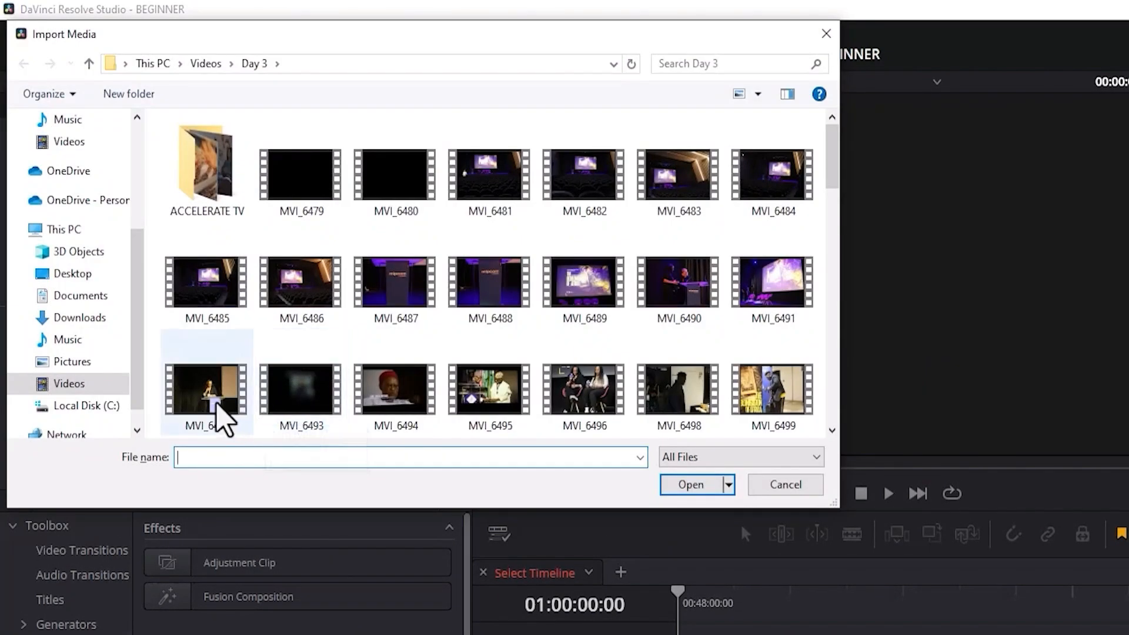
pyautogui.click(73, 362)
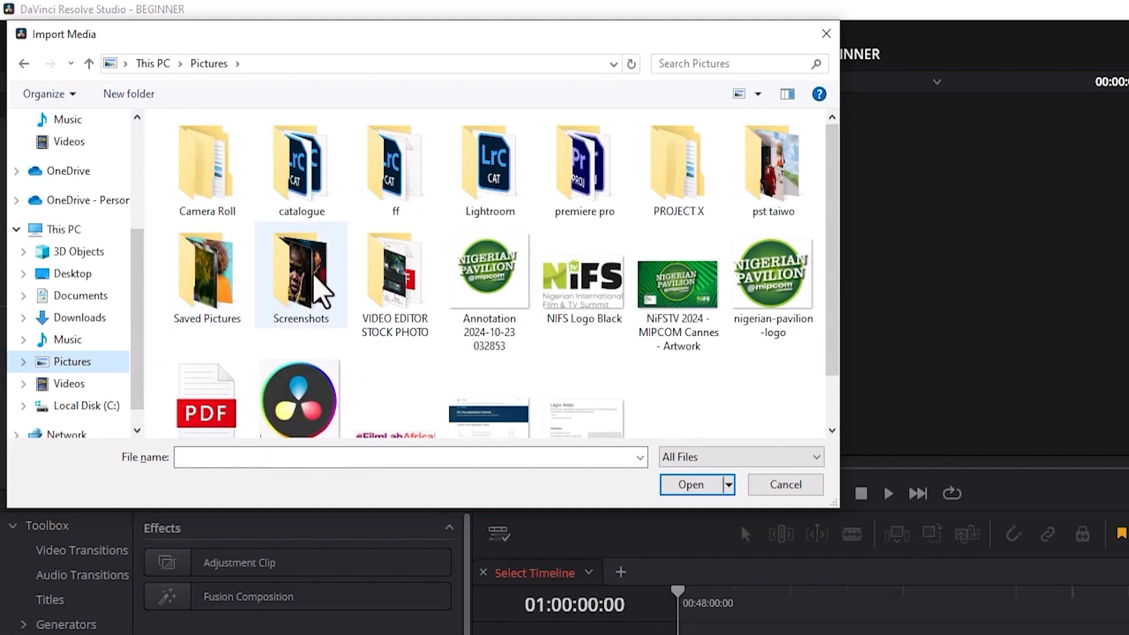
pyautogui.doubleClick(207, 277)
pyautogui.hotkey('ctrl', 'a')
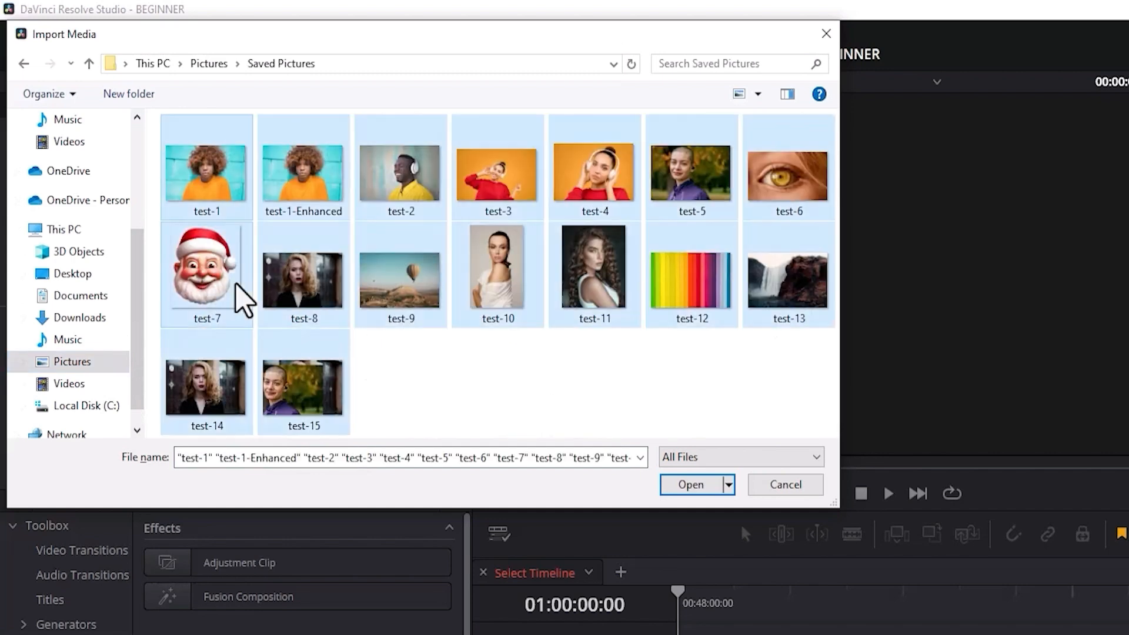
pyautogui.click(689, 486)
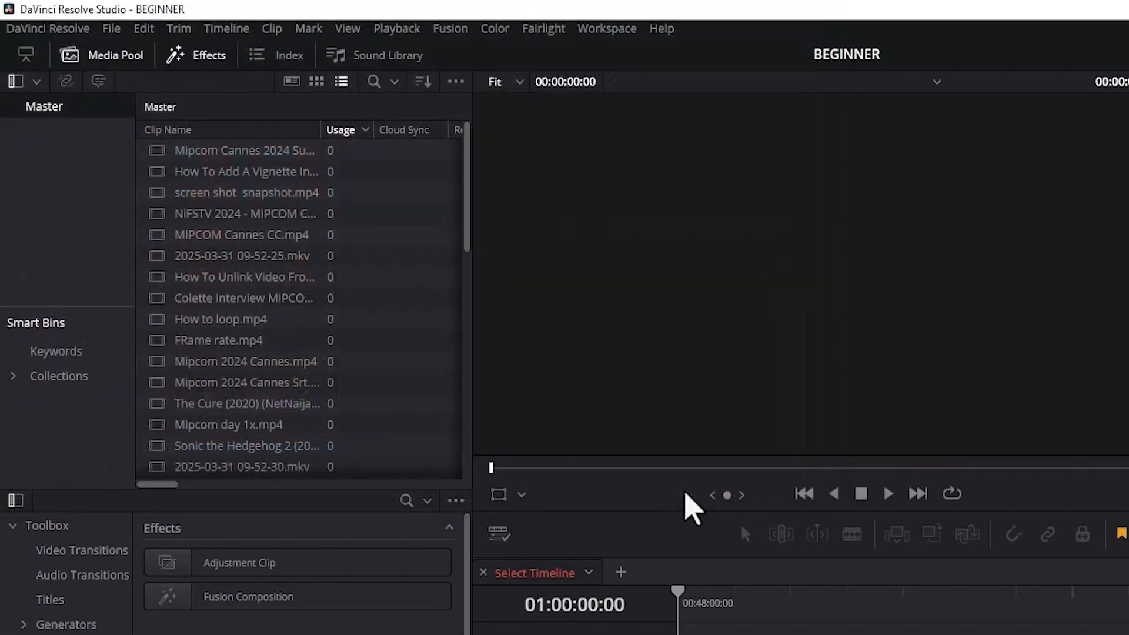
pyautogui.moveTo(466, 213); pyautogui.dragTo(450, 158)
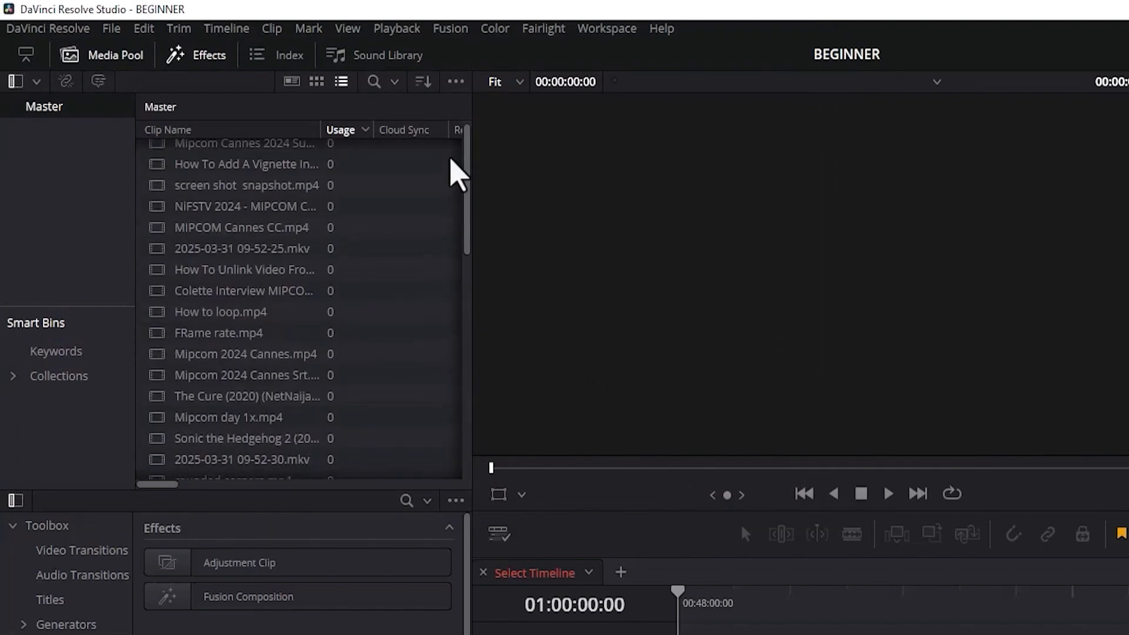
# Import the Music folder's audio files from _A MUST WATCH_ through the Kathryn Kuhlman track into the Master bin.
pyautogui.hotkey('ctrl', 'i')
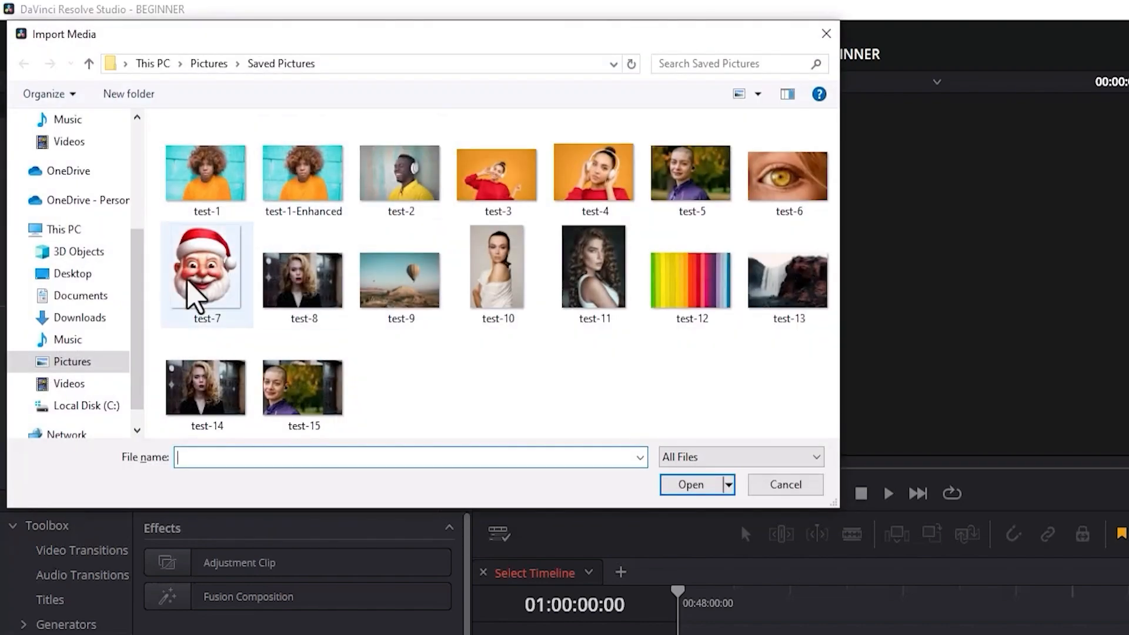
pyautogui.click(70, 339)
pyautogui.click(246, 167)
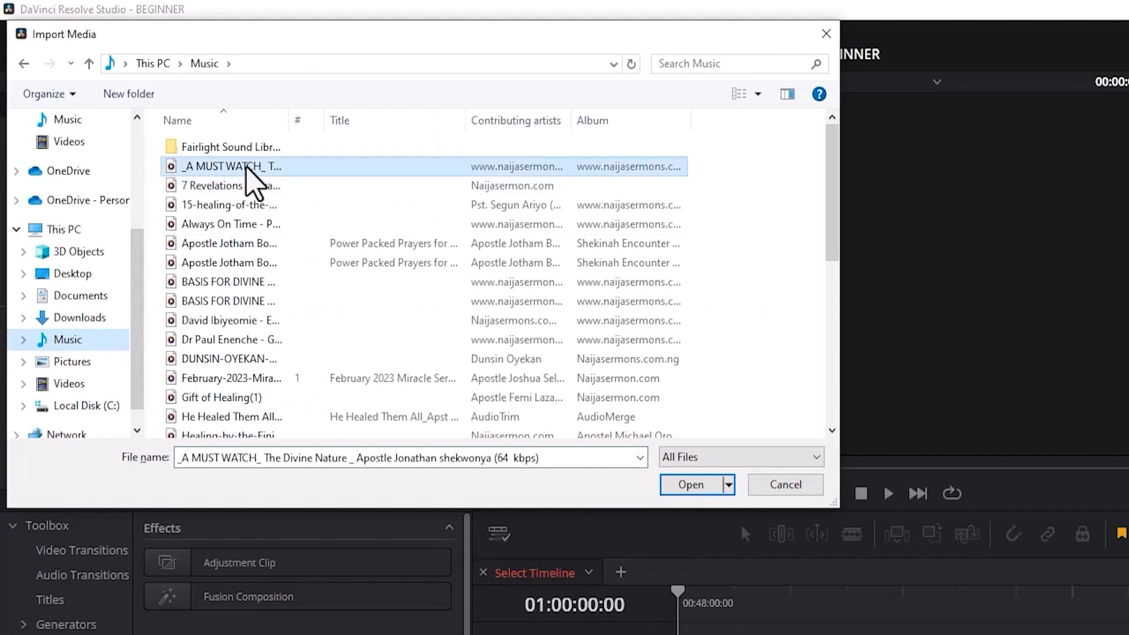
pyautogui.hotkey('shift', 'Down')
pyautogui.hotkey('shift', 'Down')
pyautogui.hotkey('shift', 'Down')
pyautogui.hotkey('shift', 'Down')
pyautogui.hotkey('shift', 'Down')
pyautogui.hotkey('shift', 'Down')
pyautogui.hotkey('shift', 'Down')
pyautogui.hotkey('shift', 'Down')
pyautogui.hotkey('shift', 'Down')
pyautogui.hotkey('shift', 'Down')
pyautogui.hotkey('shift', 'Down')
pyautogui.hotkey('shift', 'Down')
pyautogui.hotkey('shift', 'Down')
pyautogui.hotkey('shift', 'Down')
pyautogui.hotkey('shift', 'Down')
pyautogui.hotkey('shift', 'Down')
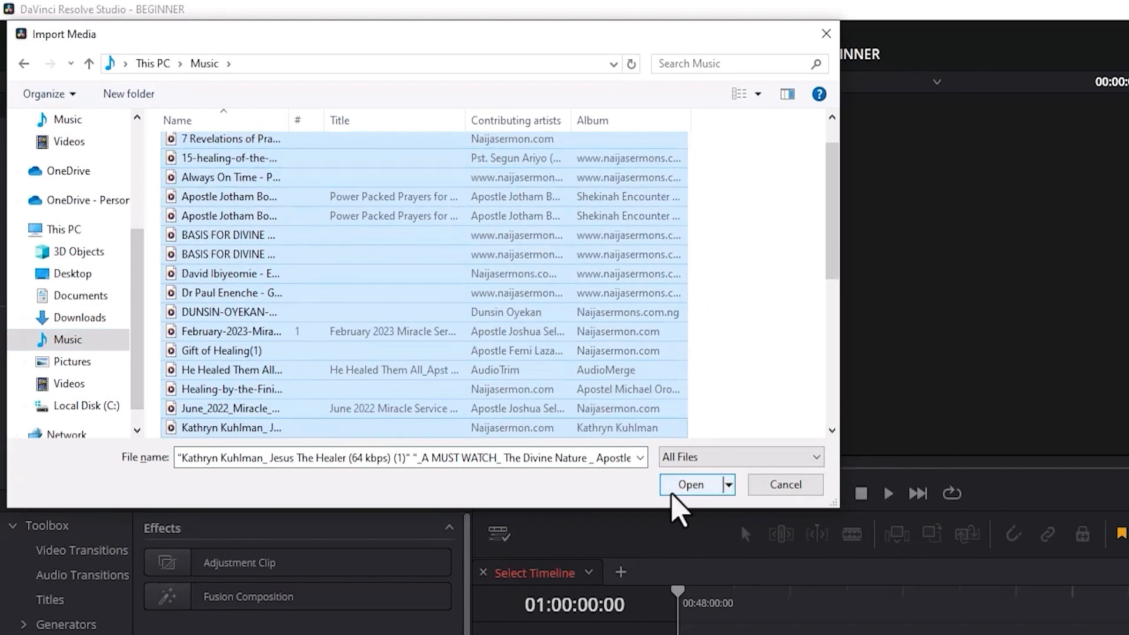
pyautogui.click(673, 489)
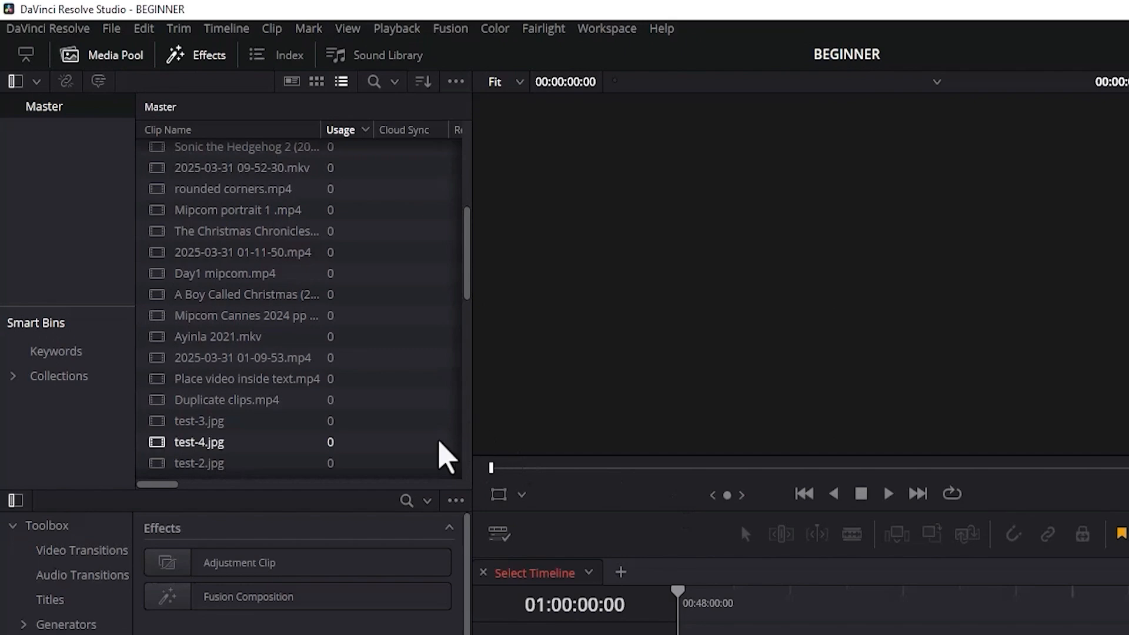
# Import all sounds from the Media Files folder of the Fairlight Sound Library into the Master bin.
pyautogui.hotkey('ctrl', 'i')
pyautogui.doubleClick(294, 148)
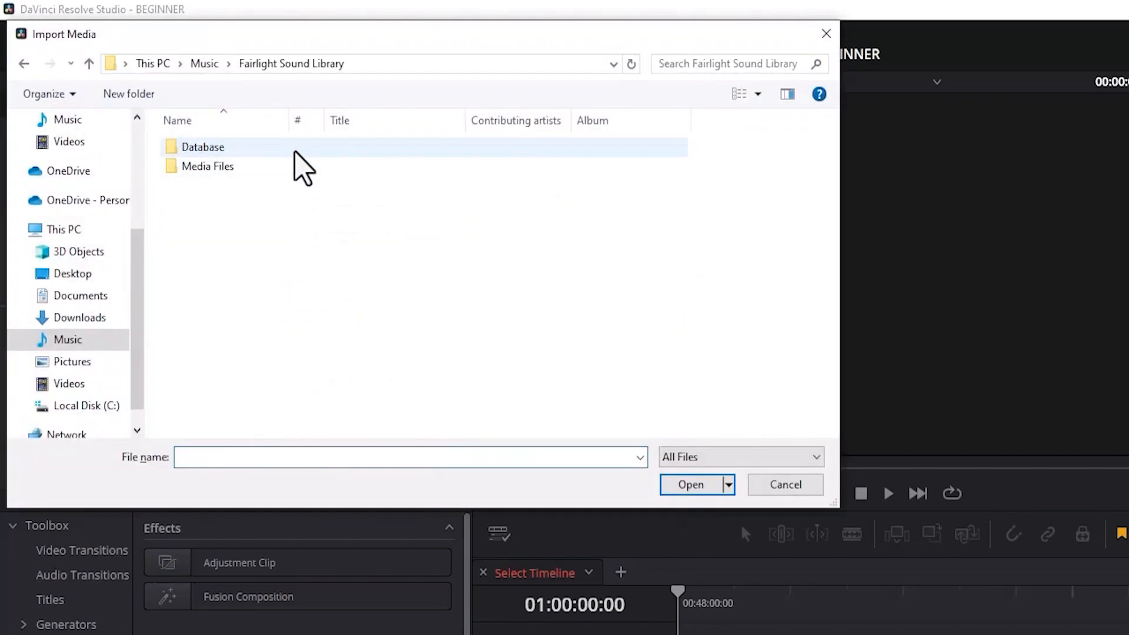
pyautogui.doubleClick(291, 166)
pyautogui.hotkey('ctrl', 'a')
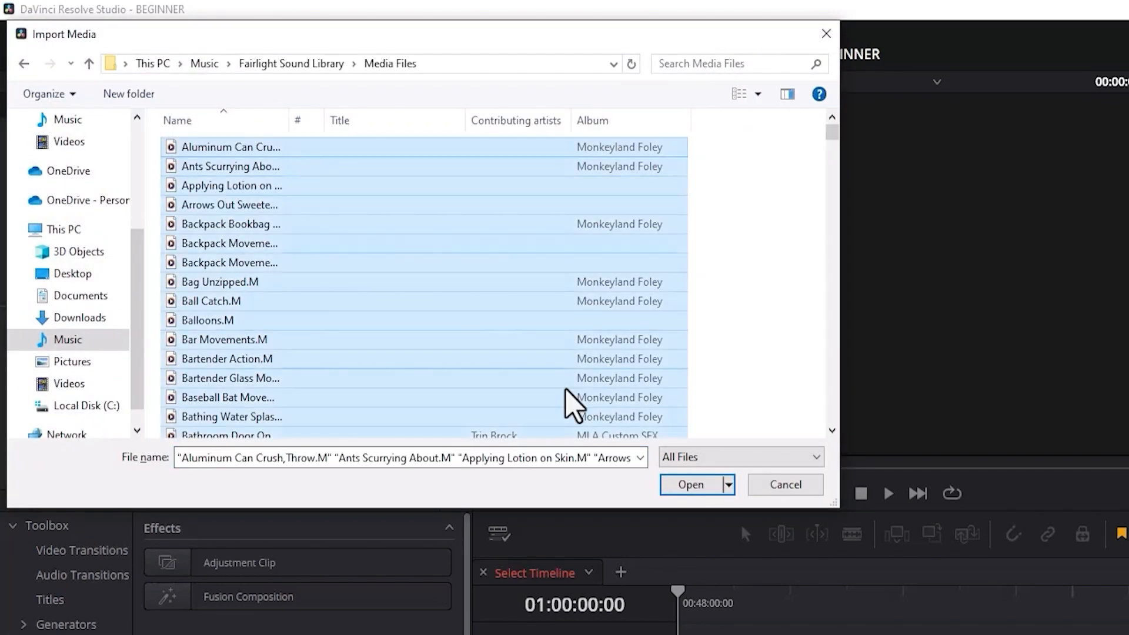
pyautogui.click(682, 485)
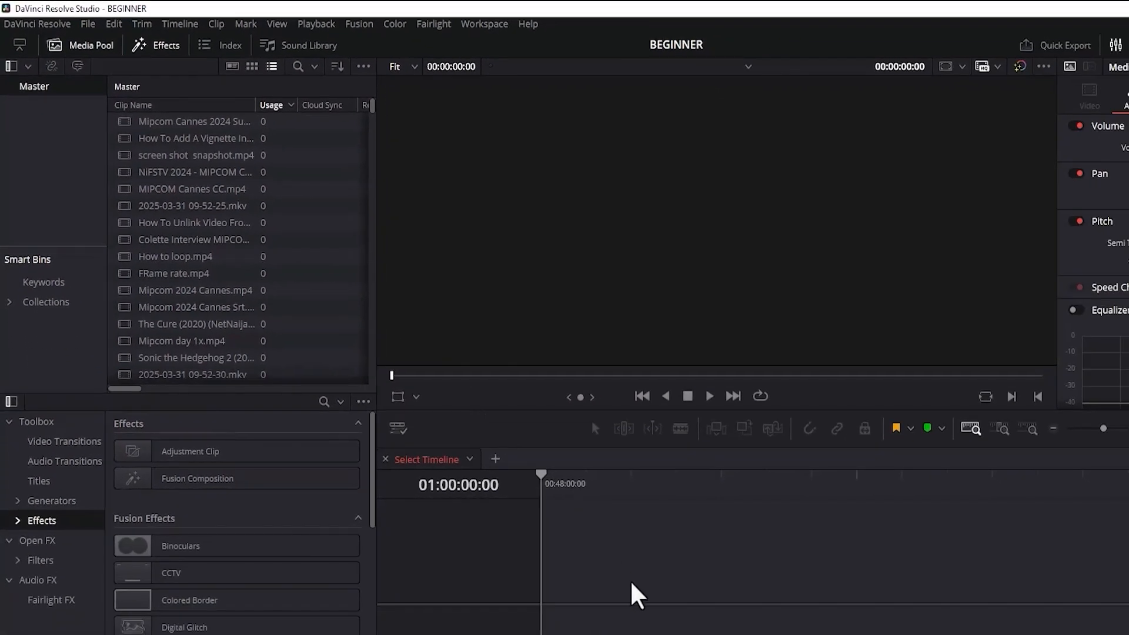
# Enlarge the Media Pool's height by lowering its divider with the Effects library.
pyautogui.moveTo(371, 107); pyautogui.dragTo(373, 132)
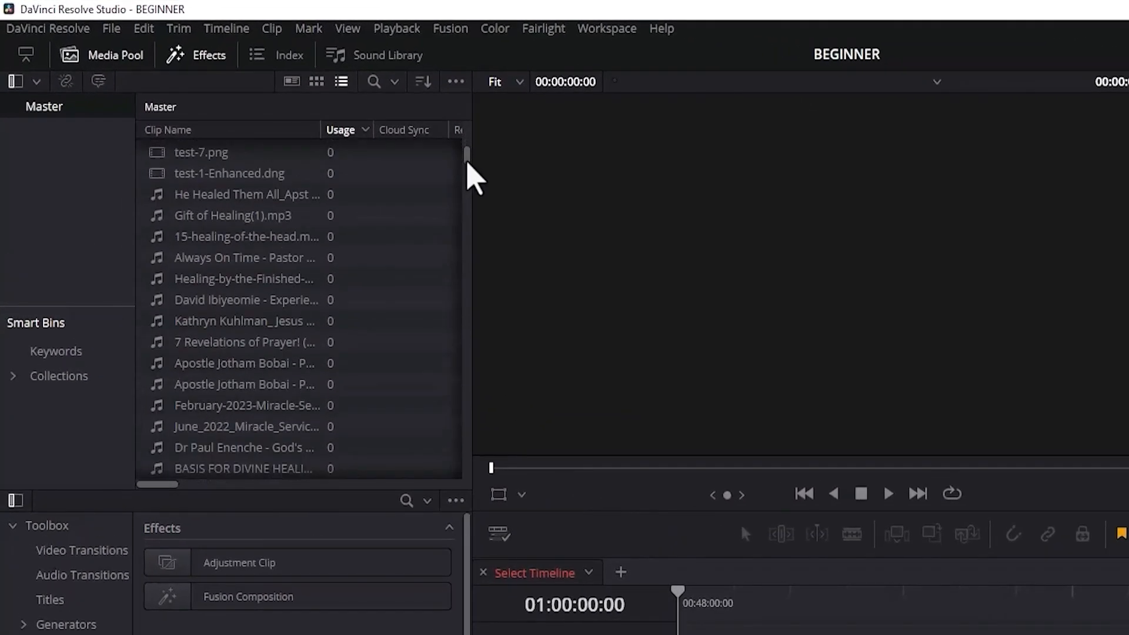
pyautogui.moveTo(469, 166); pyautogui.dragTo(474, 118)
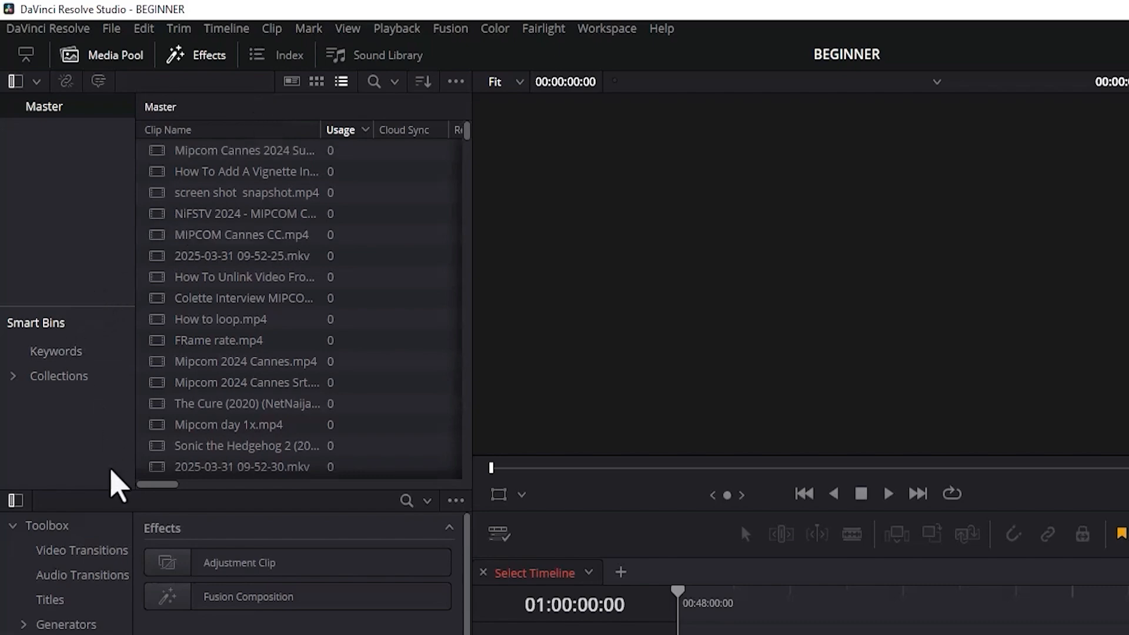
pyautogui.moveTo(117, 491); pyautogui.dragTo(98, 611)
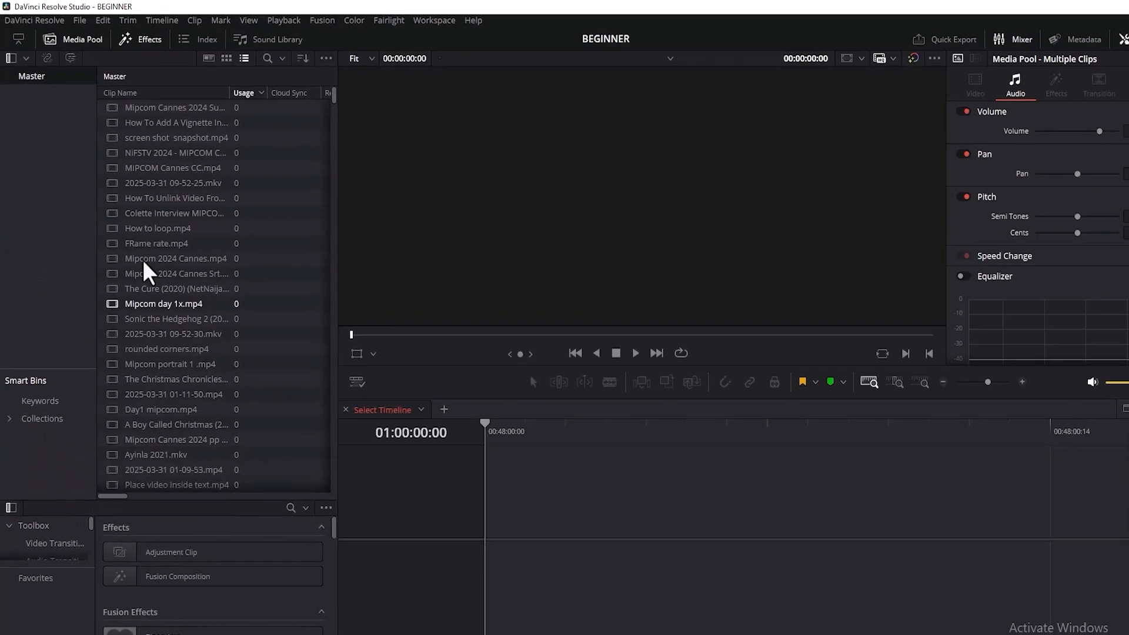
# Check the Smart Bins display option, and enable and save Smart bin for timelines in the user Editing preferences.
pyautogui.click(456, 82)
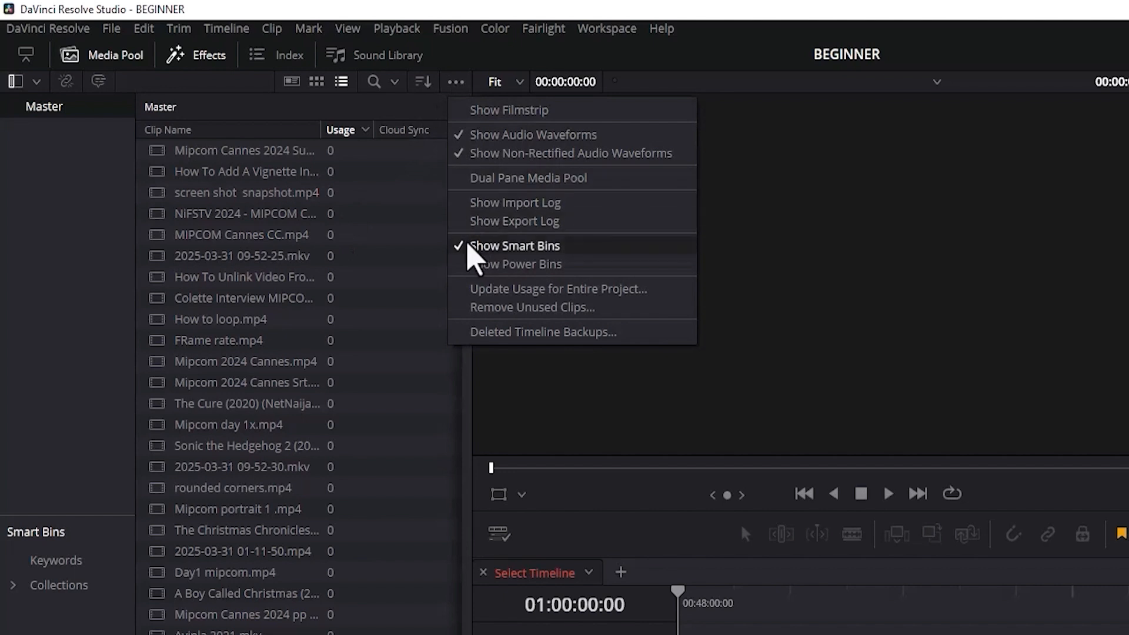
pyautogui.click(525, 246)
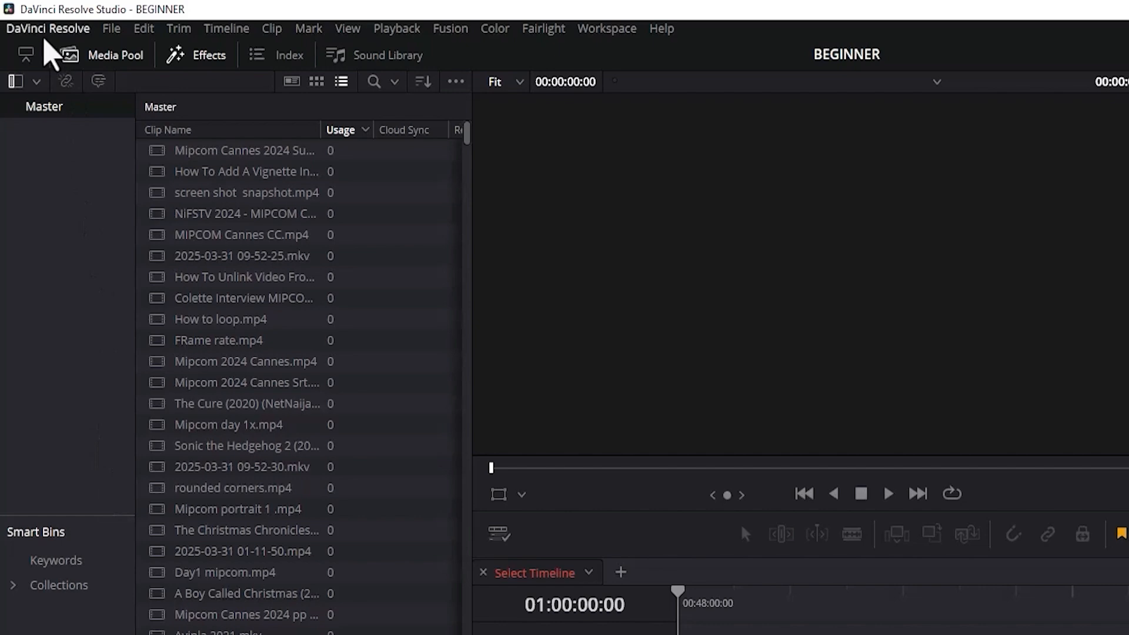
pyautogui.click(41, 28)
pyautogui.click(27, 119)
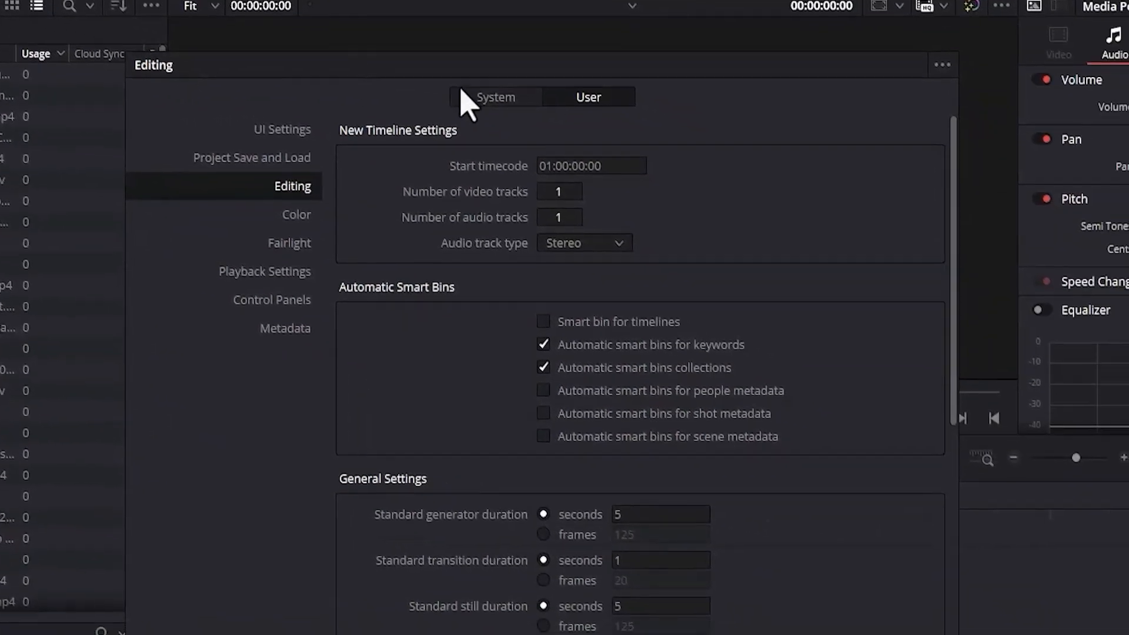
pyautogui.click(413, 87)
pyautogui.click(516, 87)
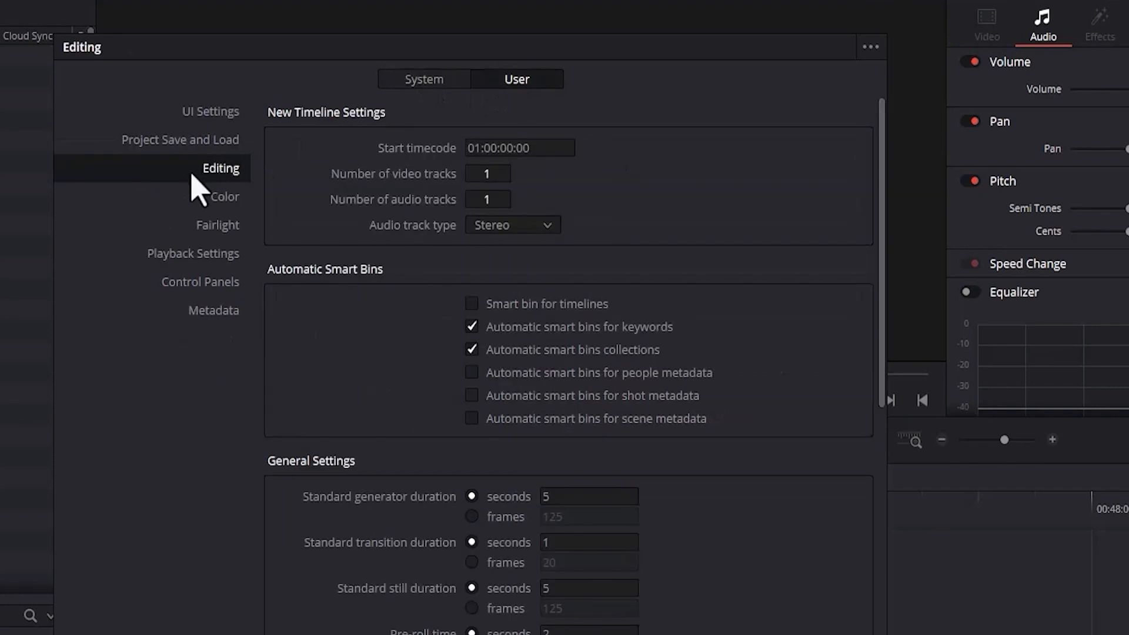
pyautogui.click(471, 314)
pyautogui.click(469, 310)
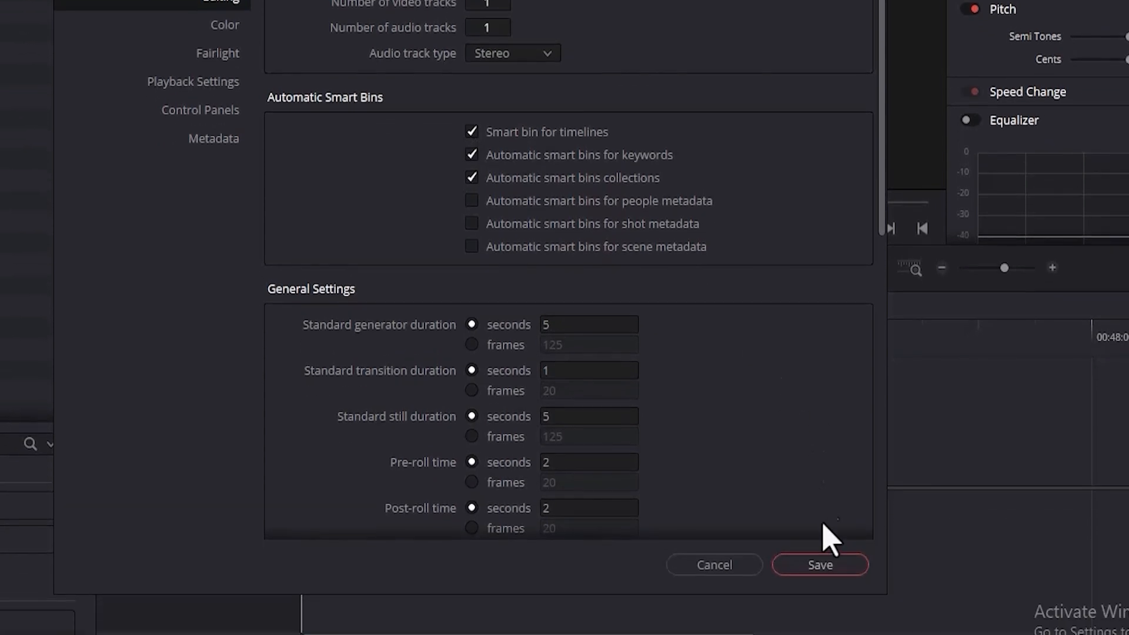
pyautogui.click(821, 515)
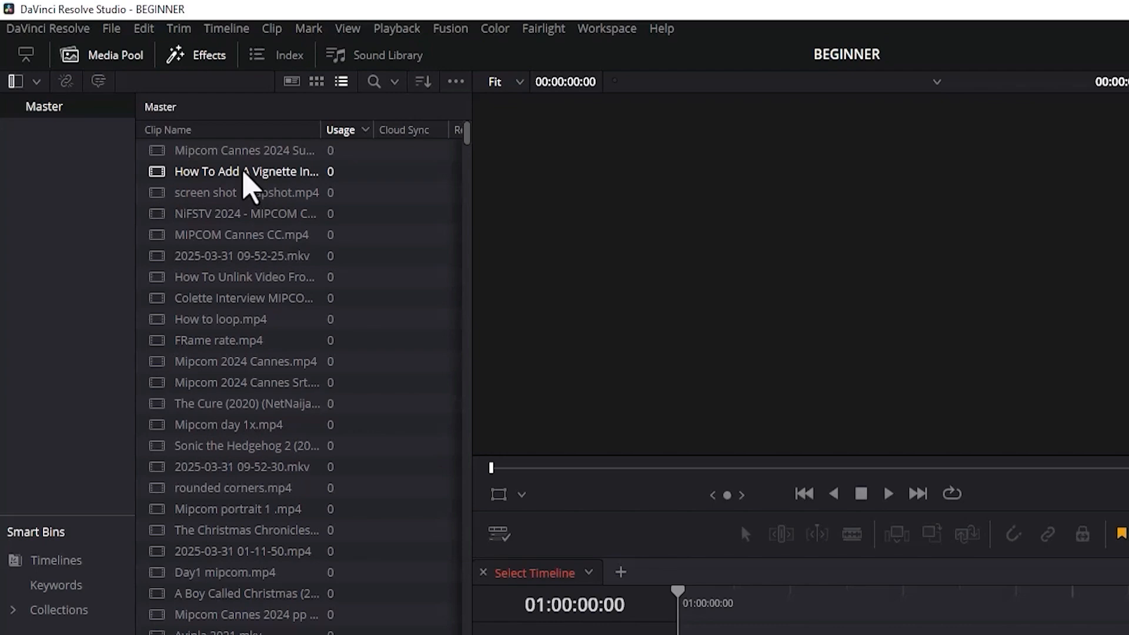
# Create a new timeline named HOW TO from the How To Add A Vignette clip.
pyautogui.rightClick(245, 178)
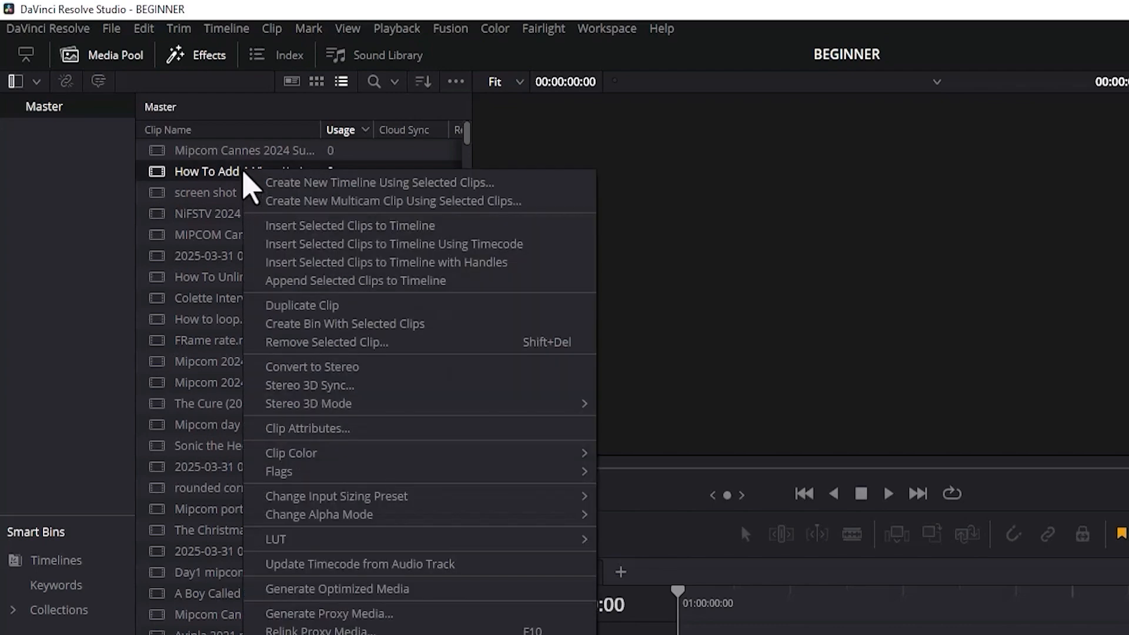
pyautogui.click(298, 186)
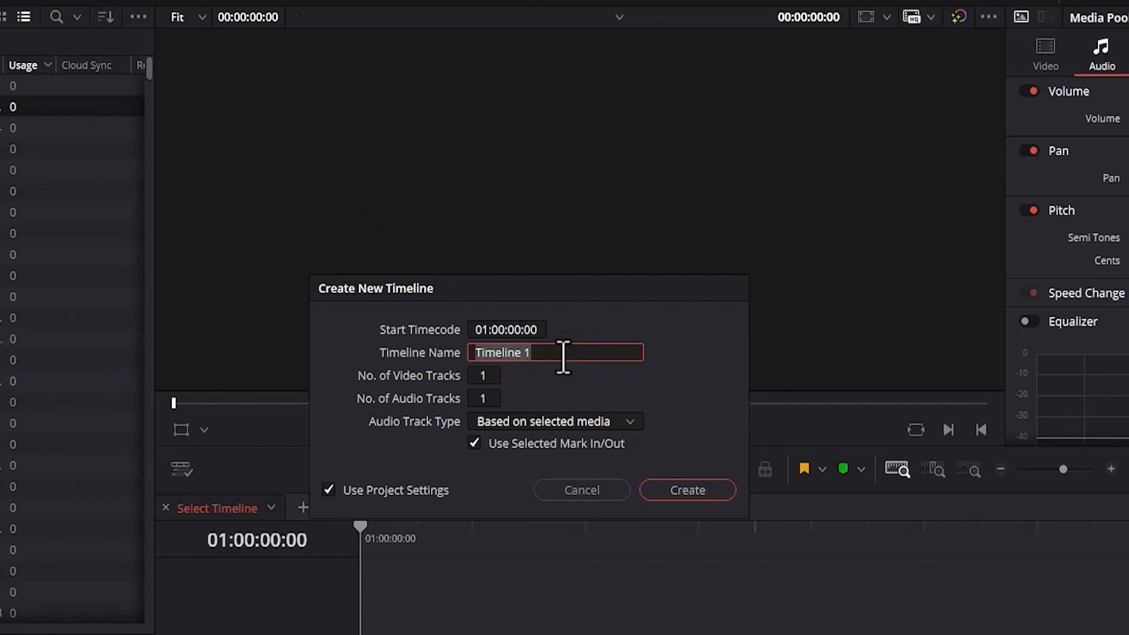
pyautogui.write('HOW TO')
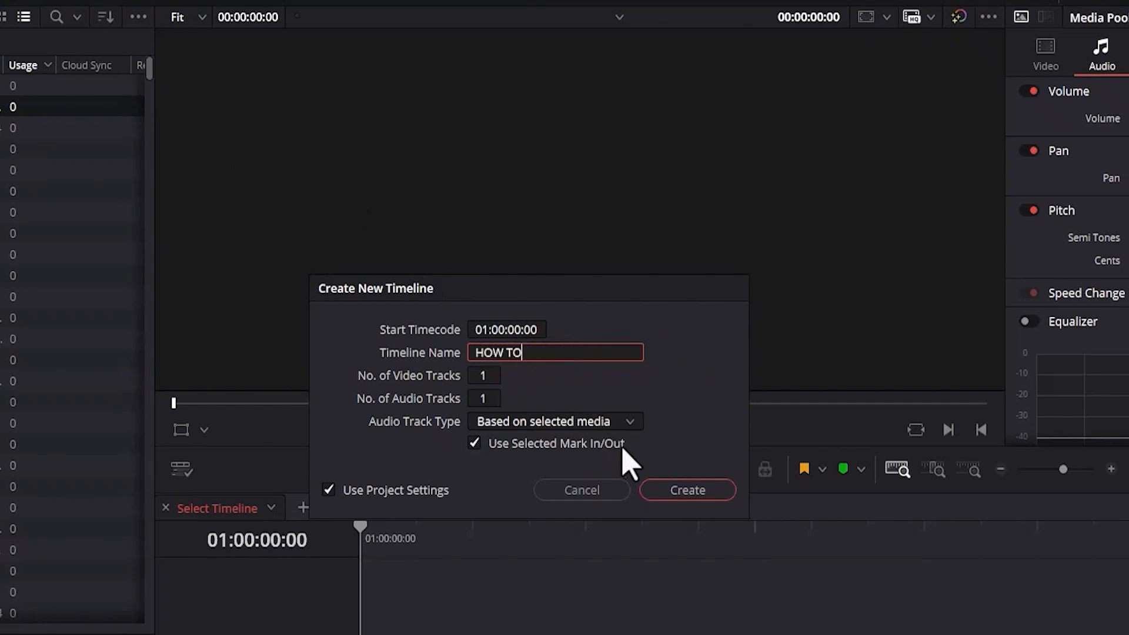
pyautogui.click(672, 492)
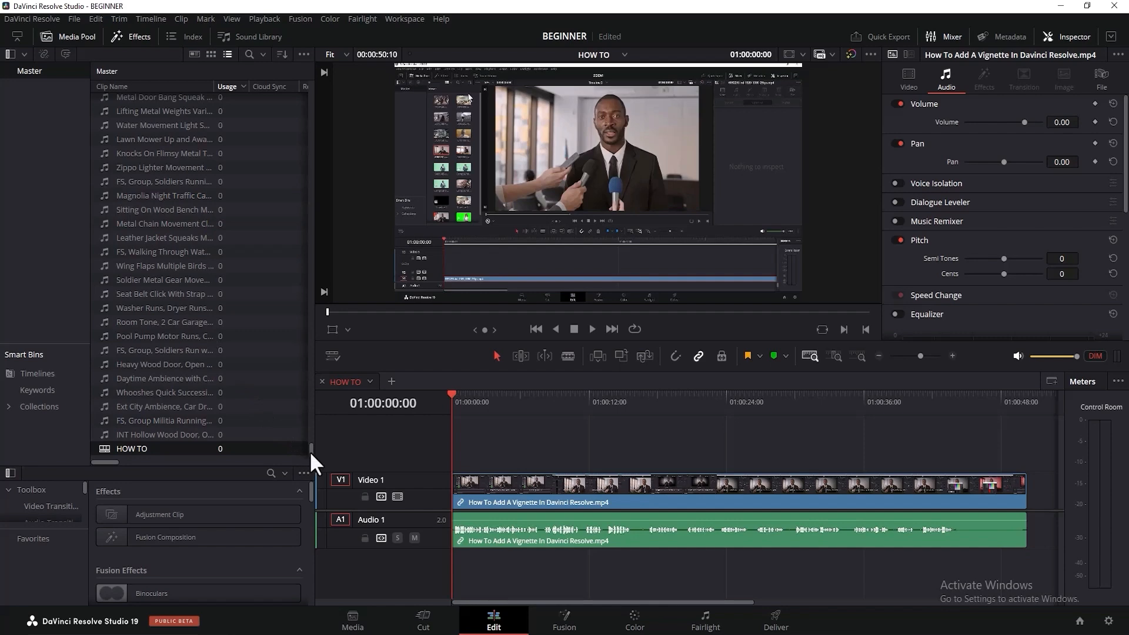
# Create a new timeline named SOCIC from the Sonic the Hedgehog 2 clip.
pyautogui.moveTo(309, 450); pyautogui.dragTo(308, 244)
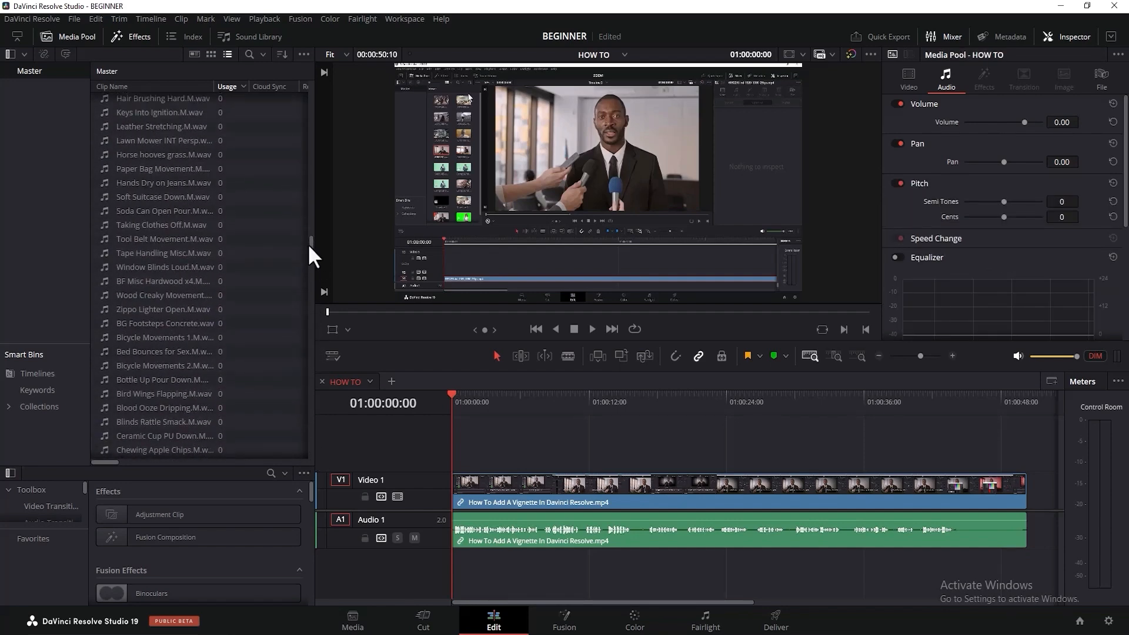
pyautogui.moveTo(309, 244); pyautogui.dragTo(313, 96)
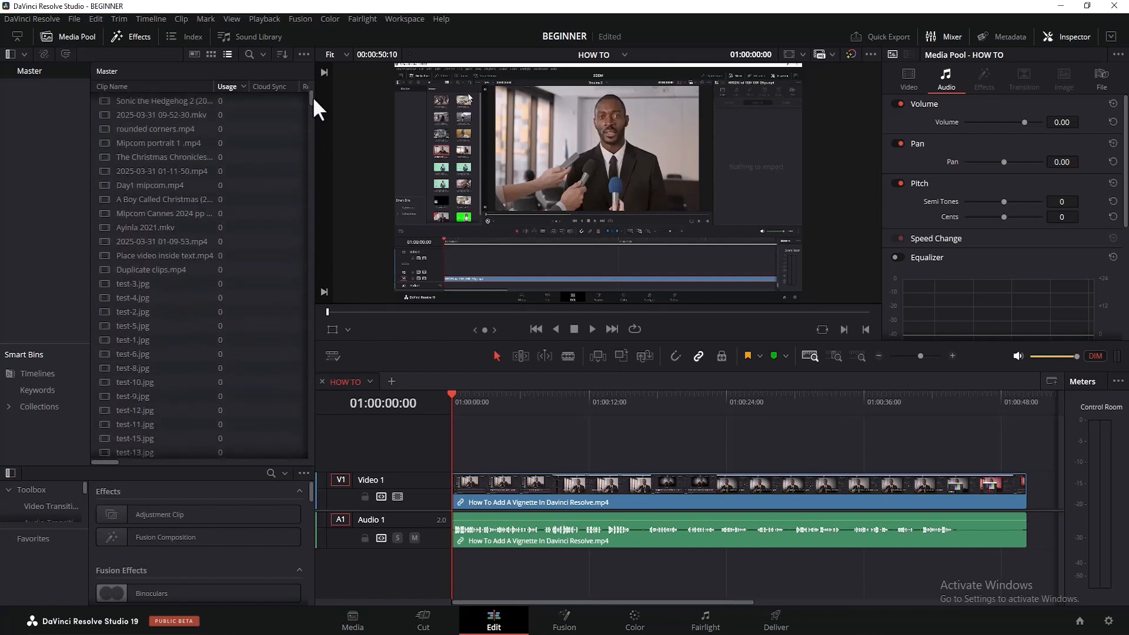
pyautogui.click(151, 115)
pyautogui.rightClick(147, 115)
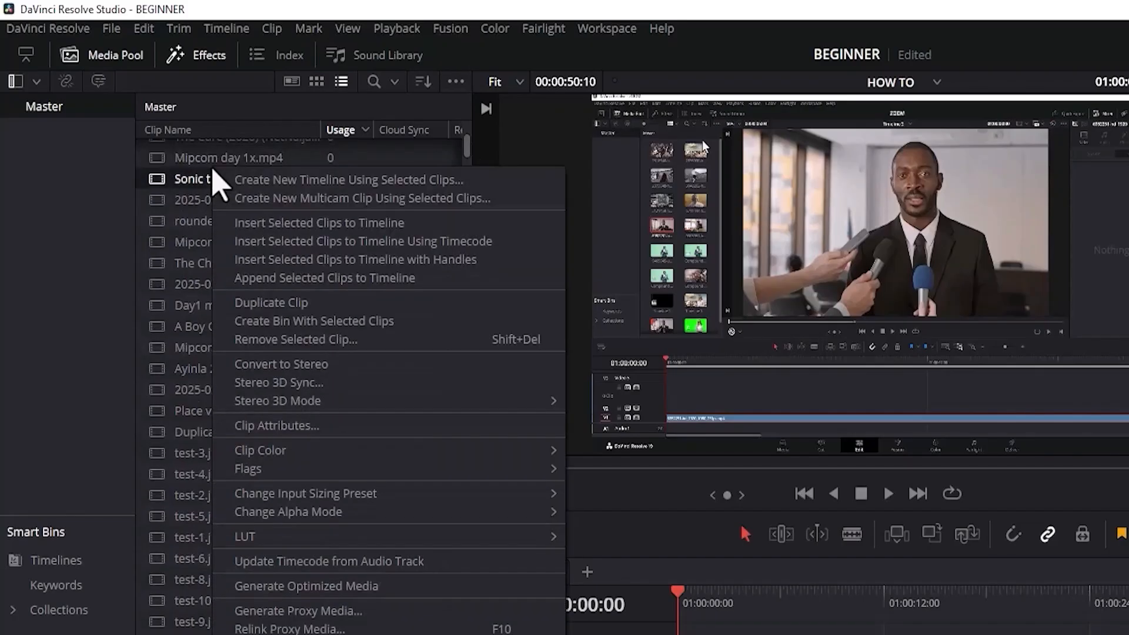
pyautogui.click(242, 180)
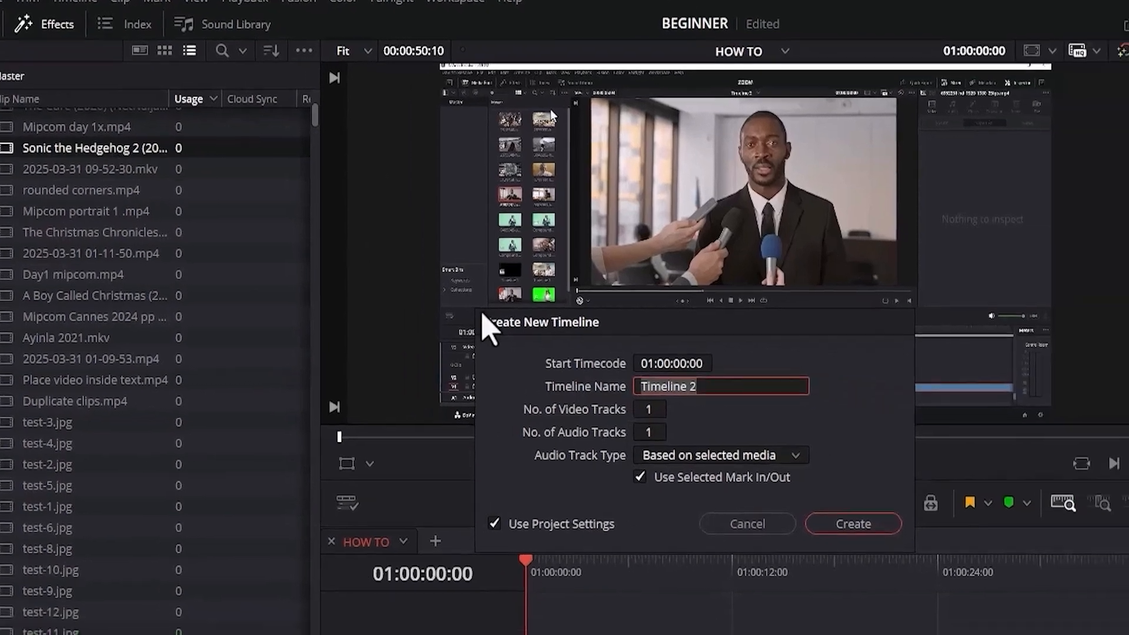
pyautogui.write('SOCIC')
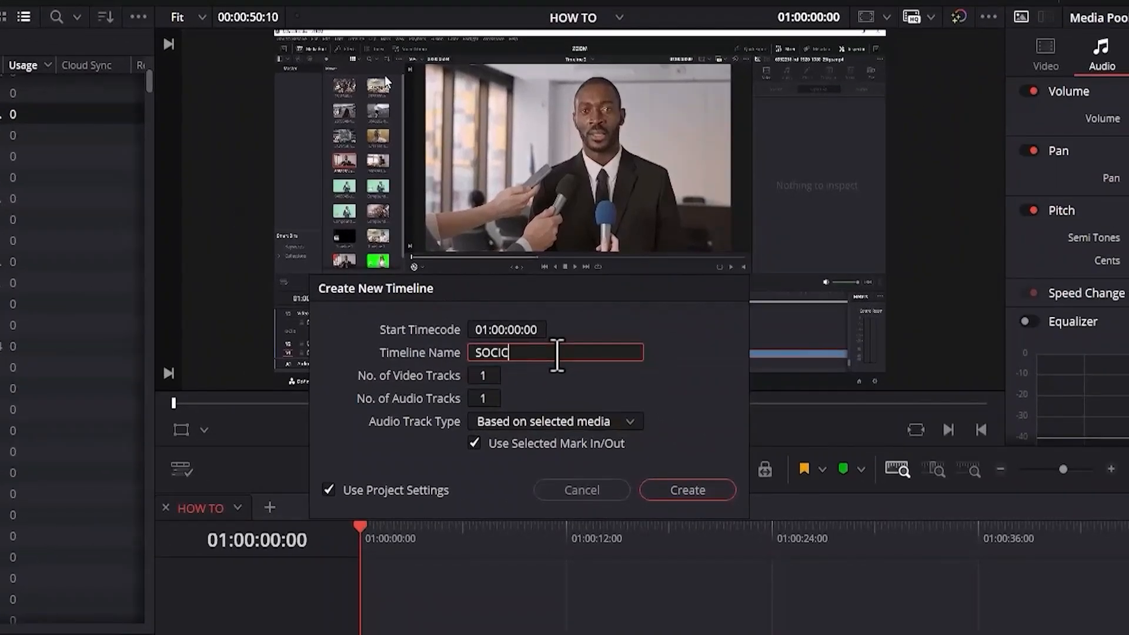
pyautogui.click(678, 491)
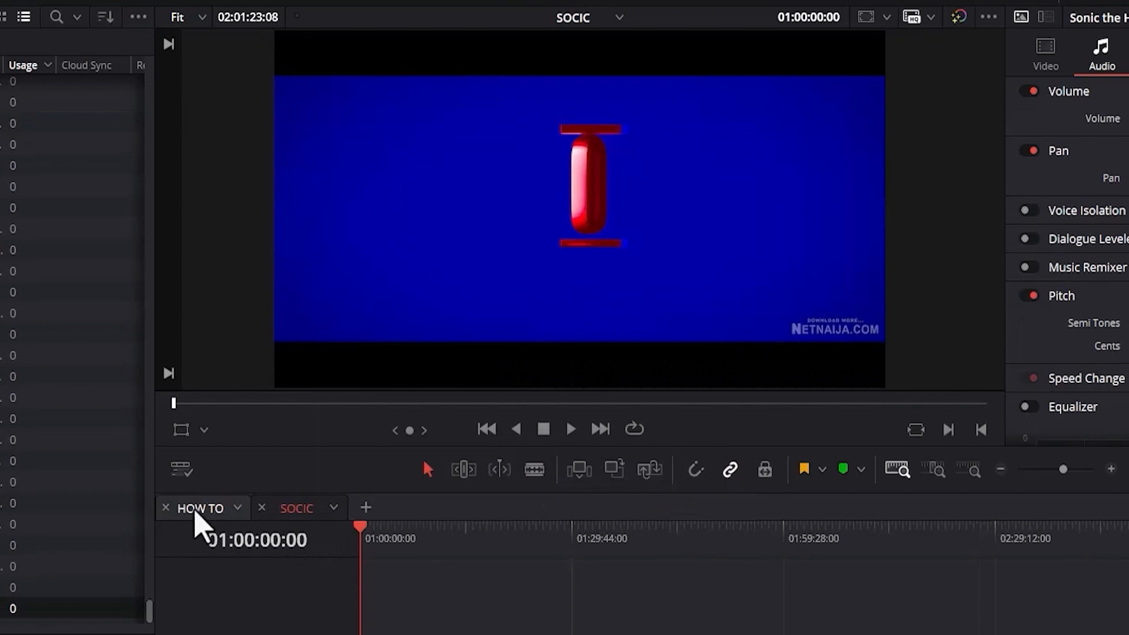
# Switch to the HOW TO timeline and display the contents of the Timelines smart bin.
pyautogui.click(197, 509)
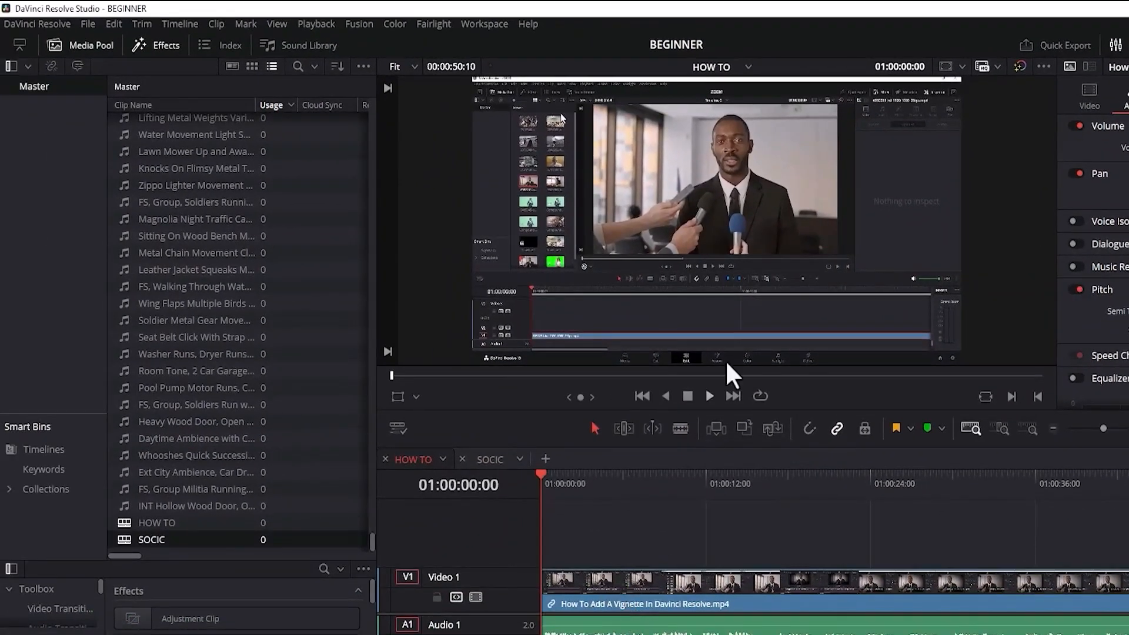
pyautogui.click(491, 458)
pyautogui.moveTo(370, 539); pyautogui.dragTo(365, 458)
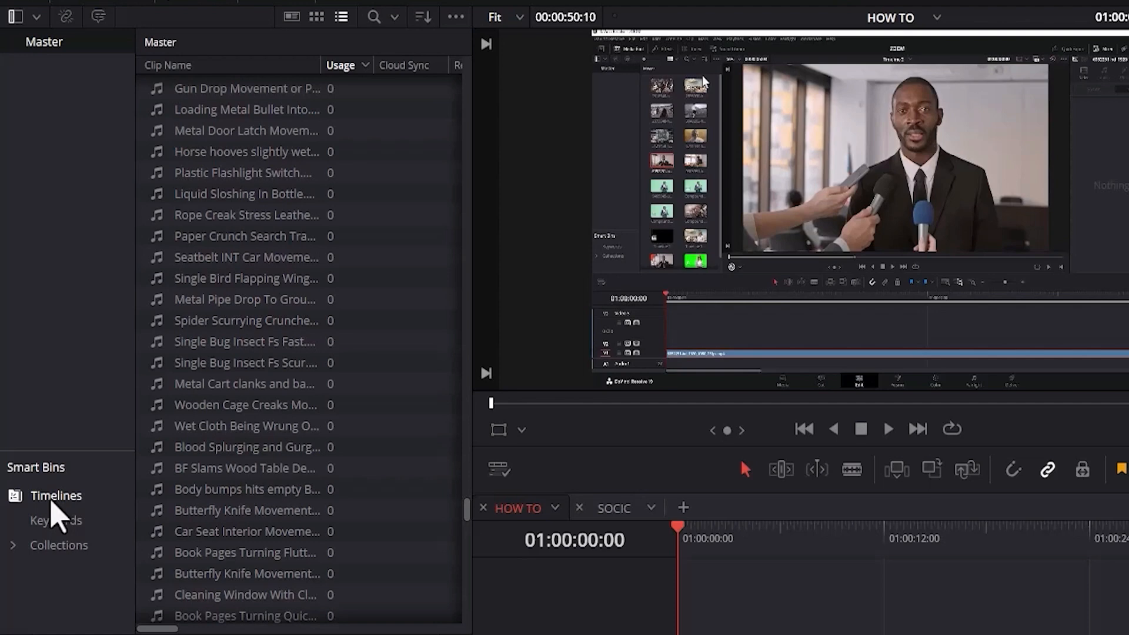
pyautogui.click(56, 496)
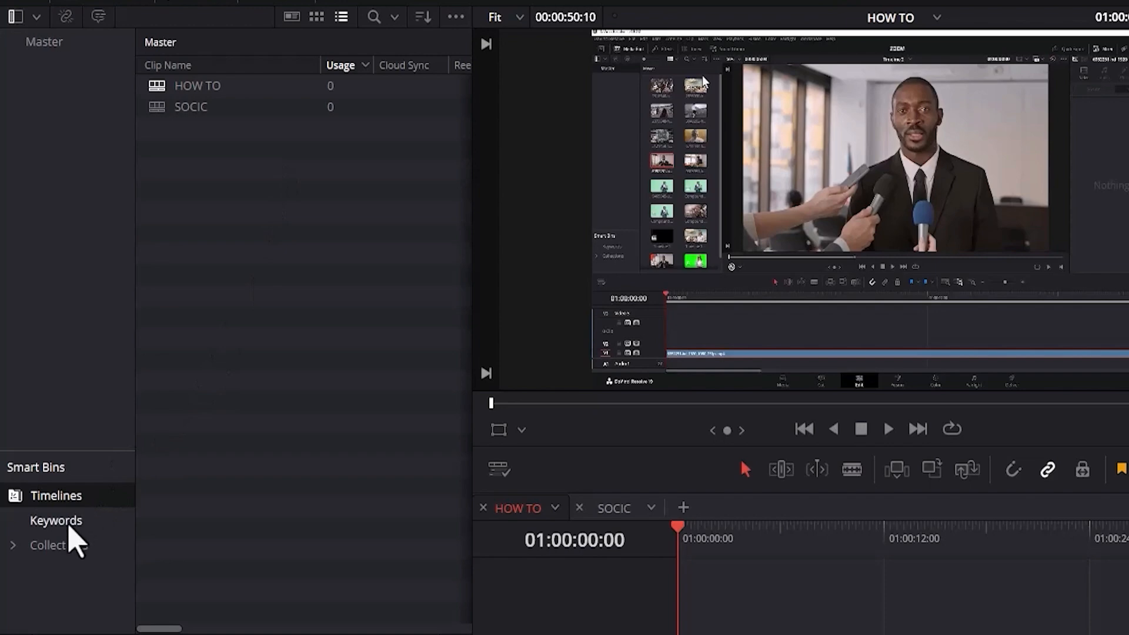
# Expand the Collections smart bins and browse the clips grouped under Video Clips and Audio Only.
pyautogui.click(15, 547)
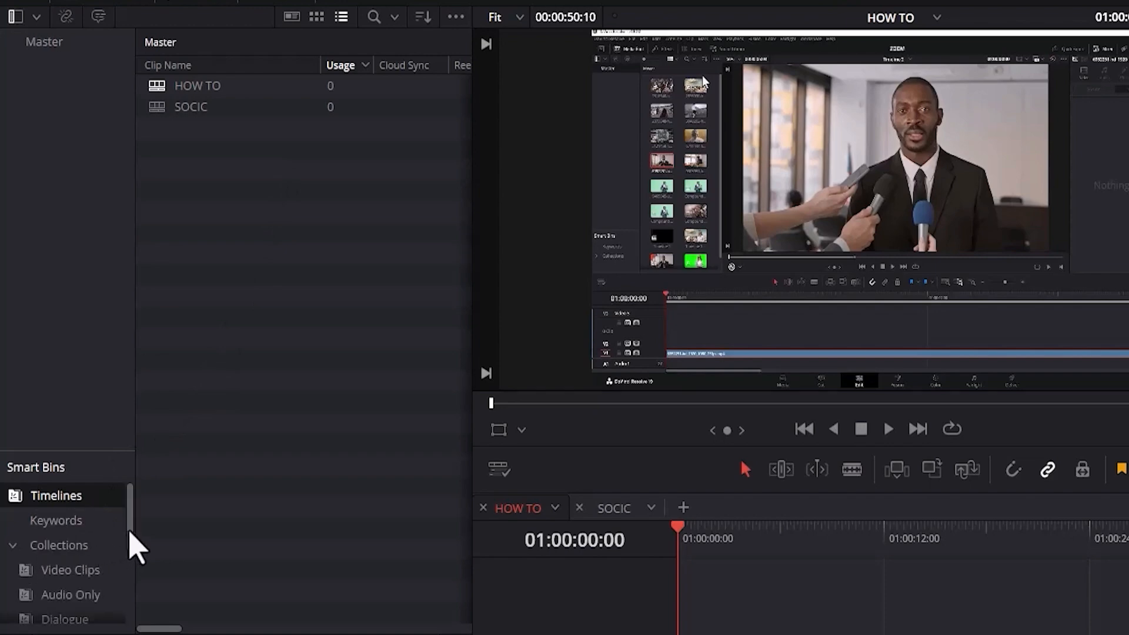
pyautogui.moveTo(130, 547); pyautogui.dragTo(138, 574)
pyautogui.click(79, 507)
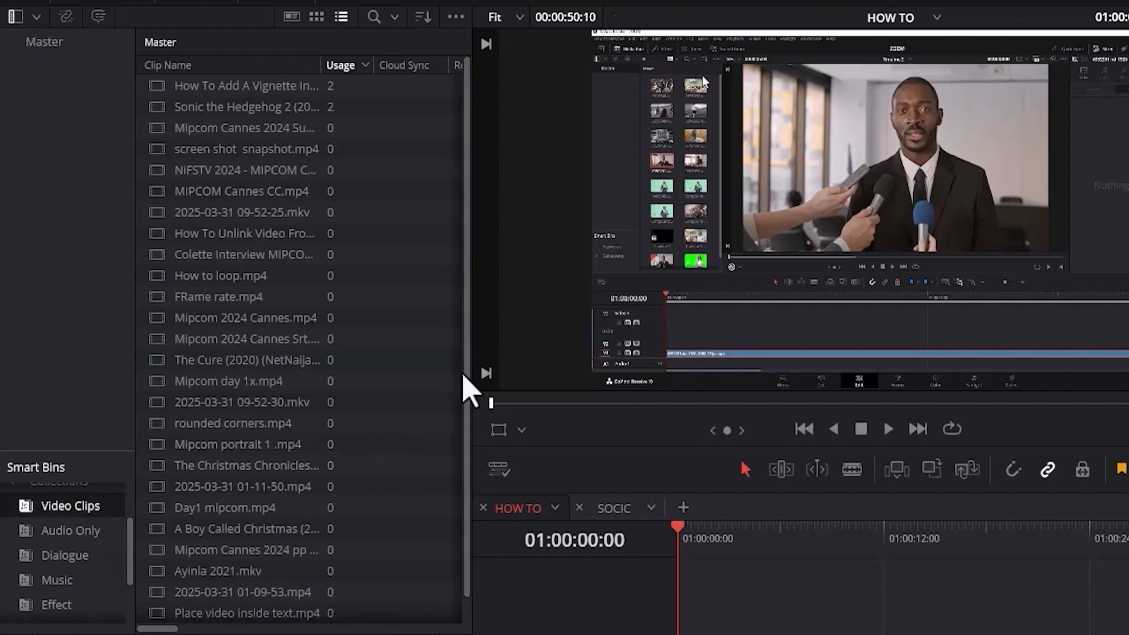
pyautogui.scroll(-1, 470, 436)
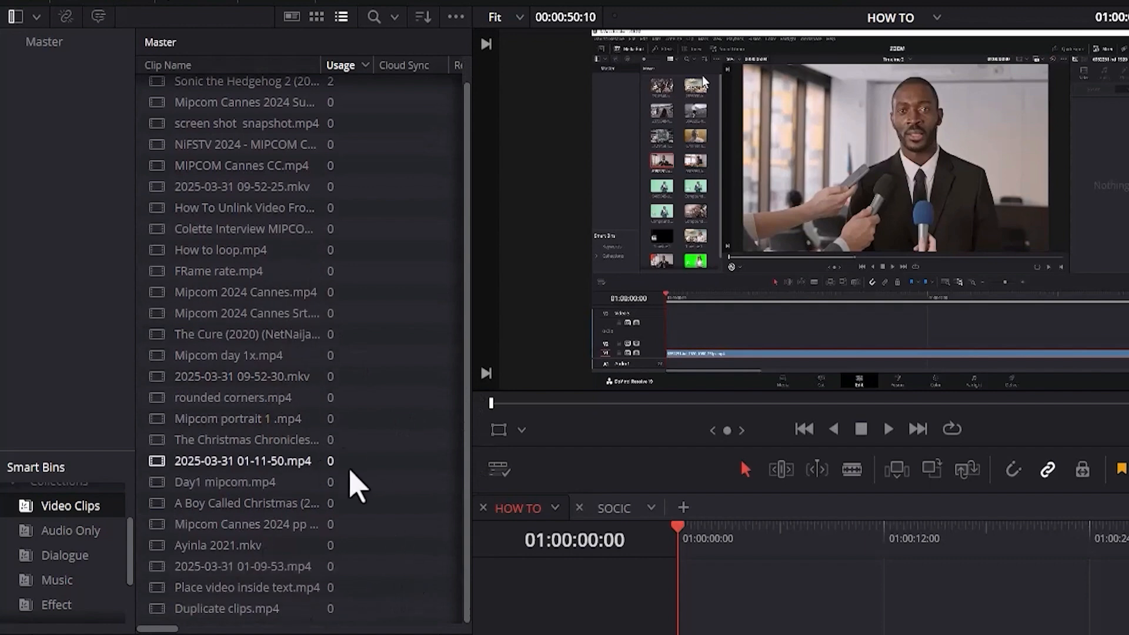
pyautogui.scroll(1, 474, 511)
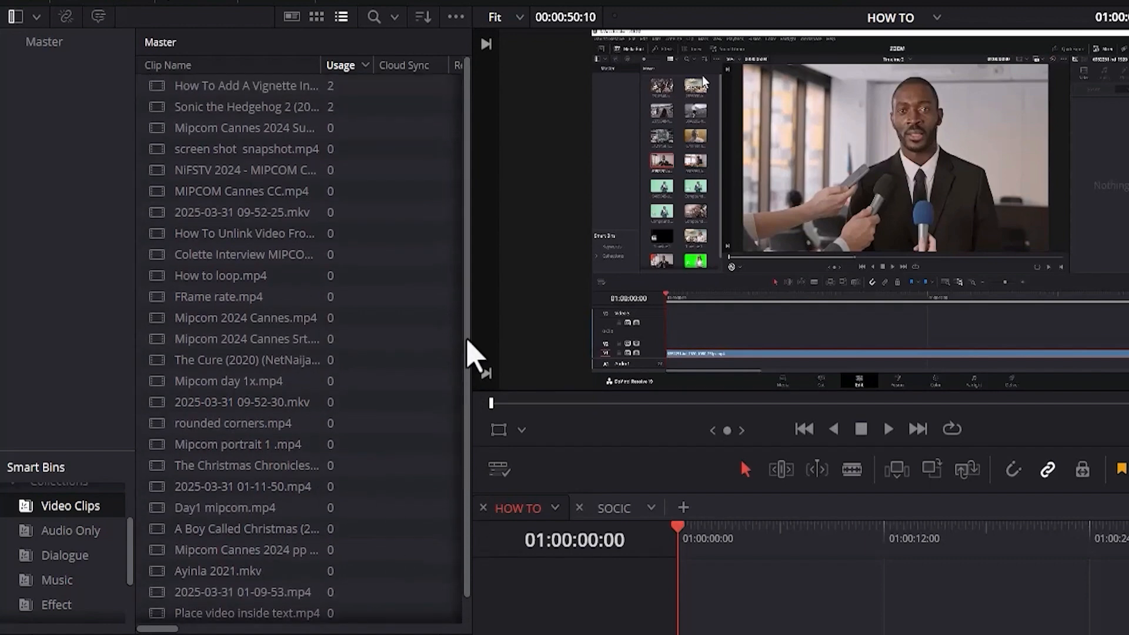
pyautogui.scroll(-1, 474, 518)
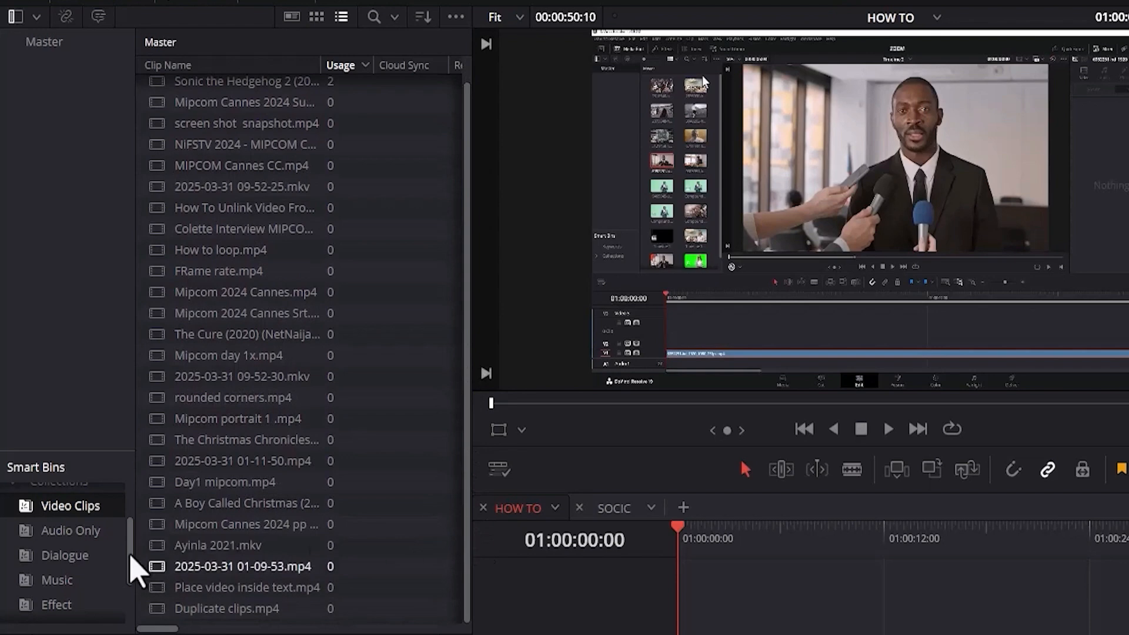
pyautogui.click(73, 535)
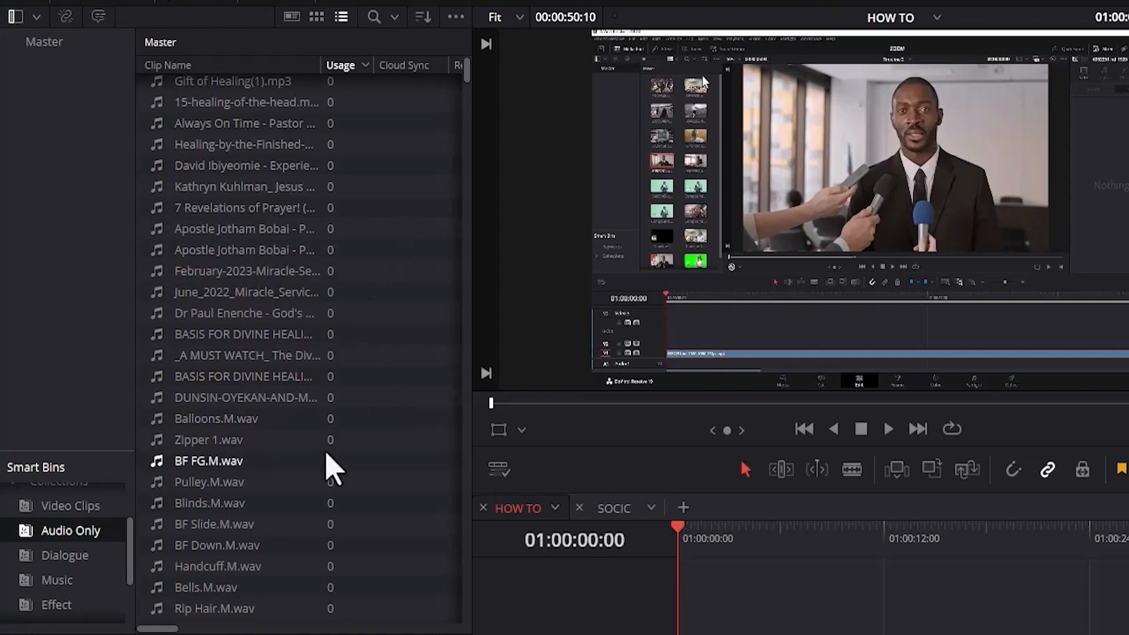
pyautogui.moveTo(132, 541); pyautogui.dragTo(132, 562)
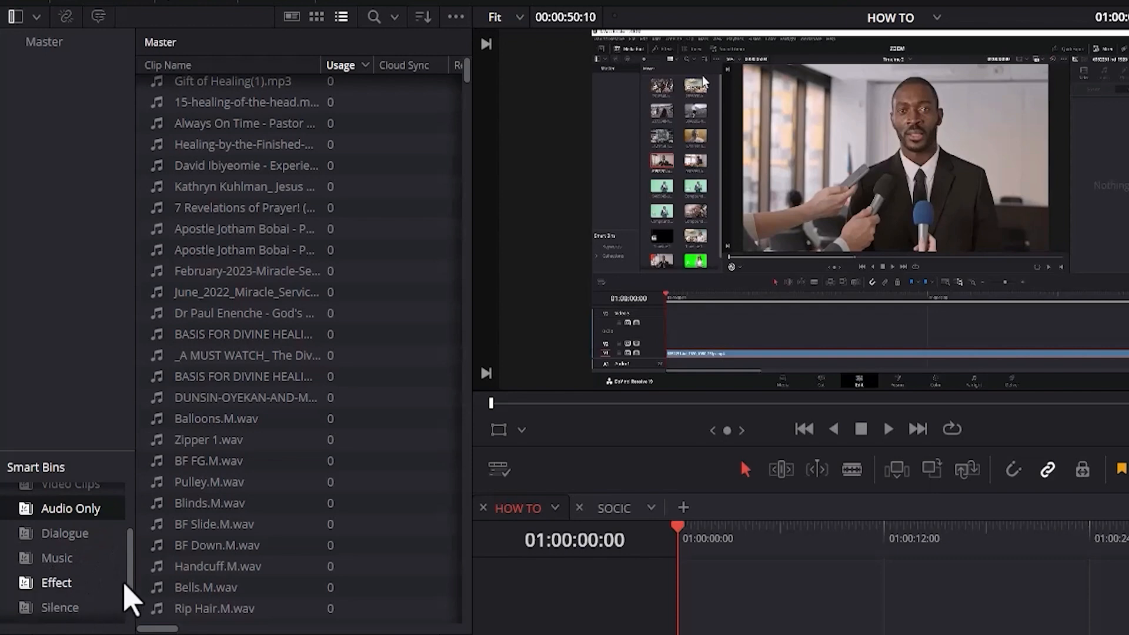
# Run Audio Classification on all clips in the Audio Only smart bin.
pyautogui.scroll(-2, 131, 597)
pyautogui.moveTo(129, 597); pyautogui.dragTo(142, 559)
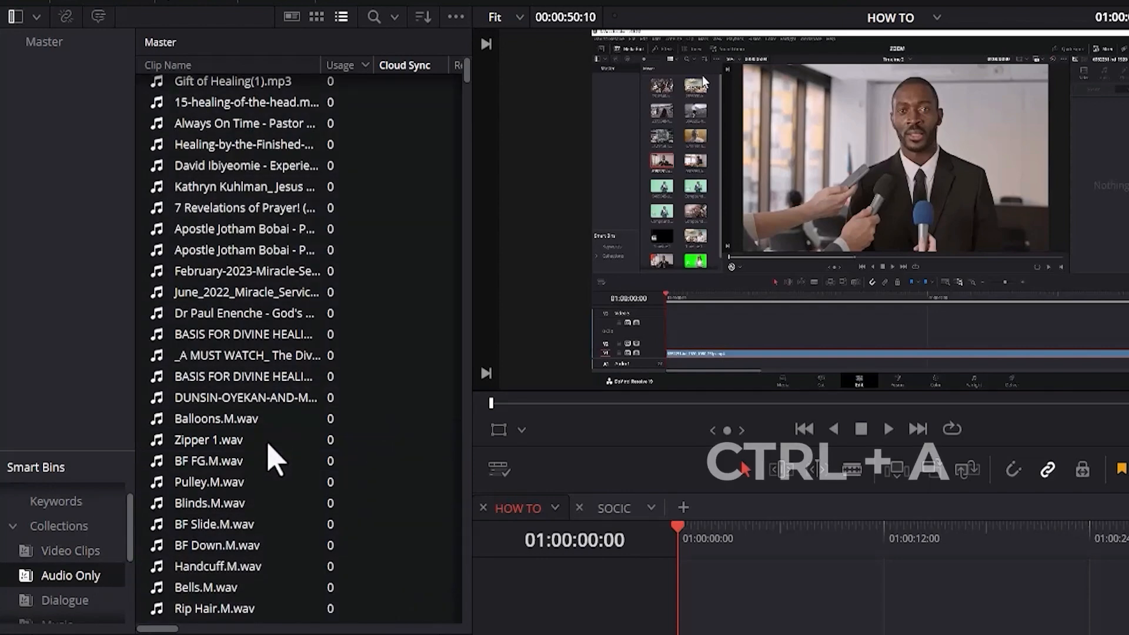
pyautogui.rightClick(268, 445)
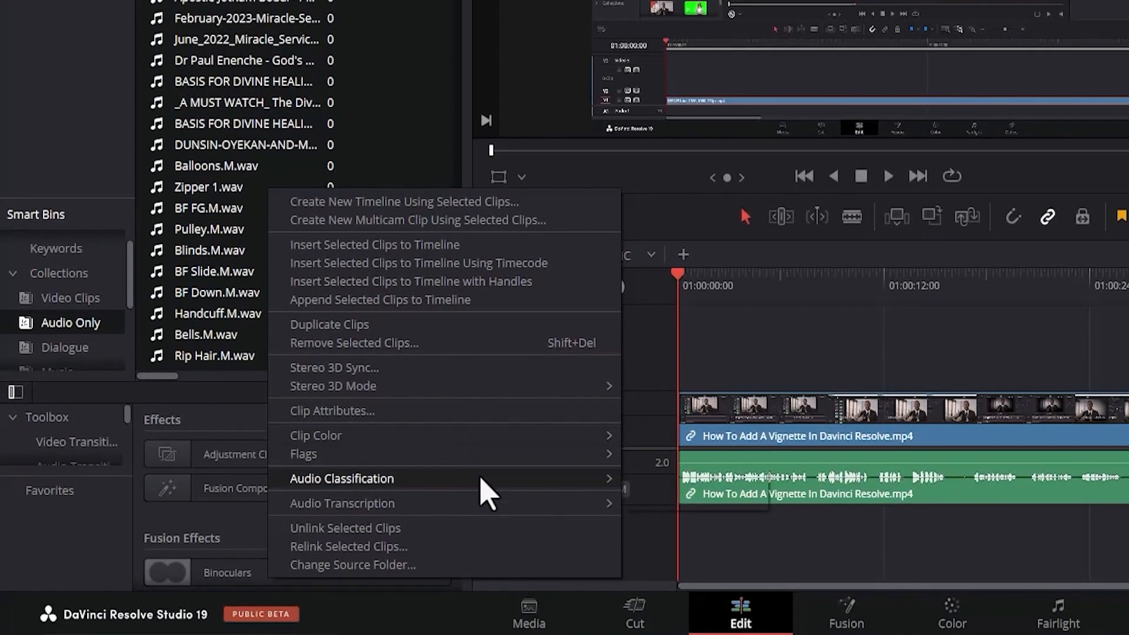
pyautogui.moveTo(527, 481)
pyautogui.click(663, 481)
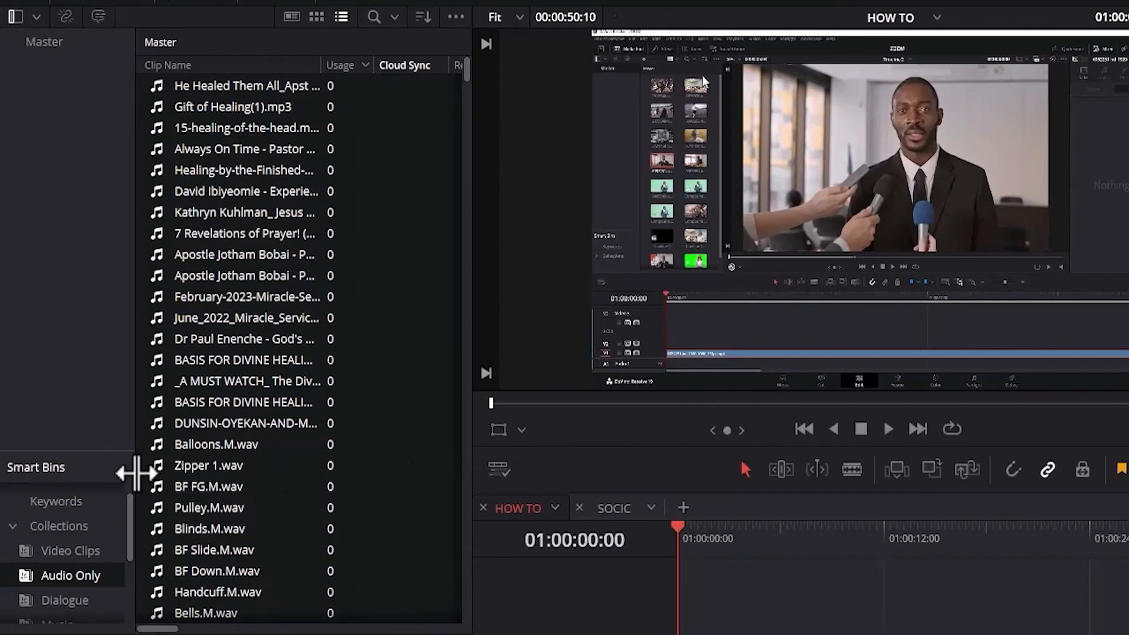
# Enlarge the Smart Bins list and browse the Dialogue, Music, Effect, Silence, Uncategorized, Subcategories and Keywords bins.
pyautogui.moveTo(135, 458); pyautogui.dragTo(257, 431)
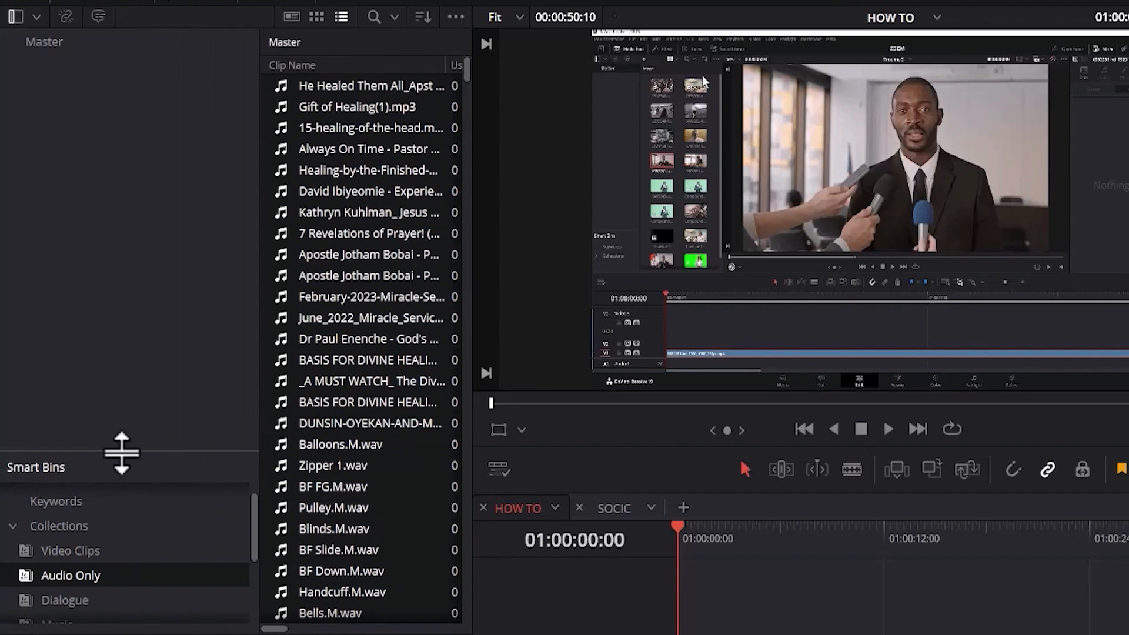
pyautogui.moveTo(118, 456); pyautogui.dragTo(106, 222)
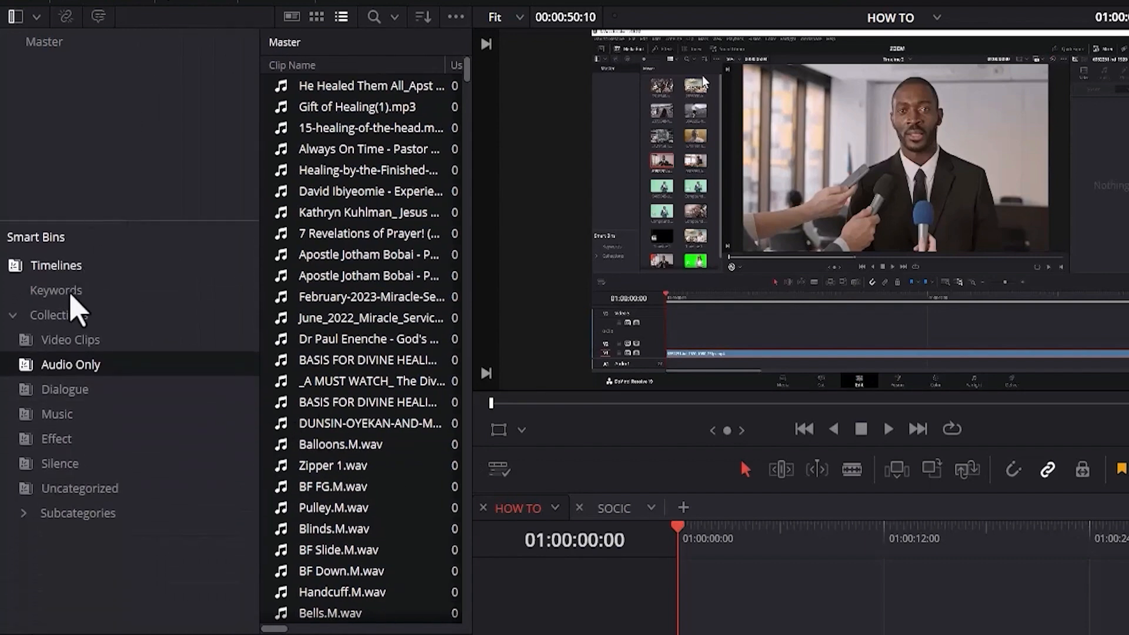
pyautogui.click(64, 398)
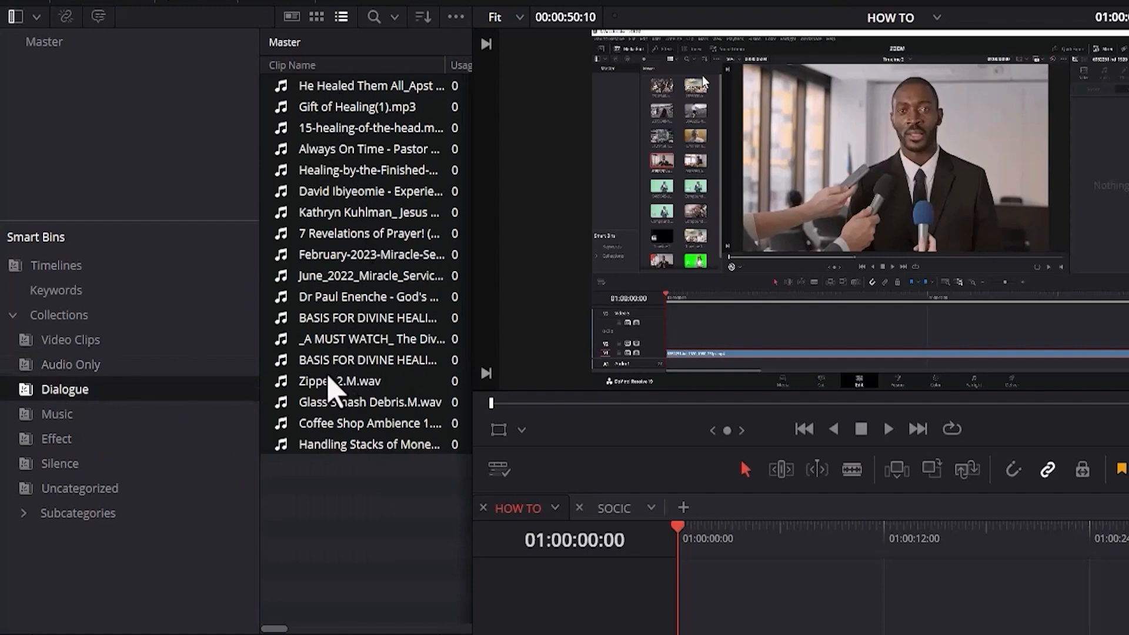
pyautogui.click(77, 413)
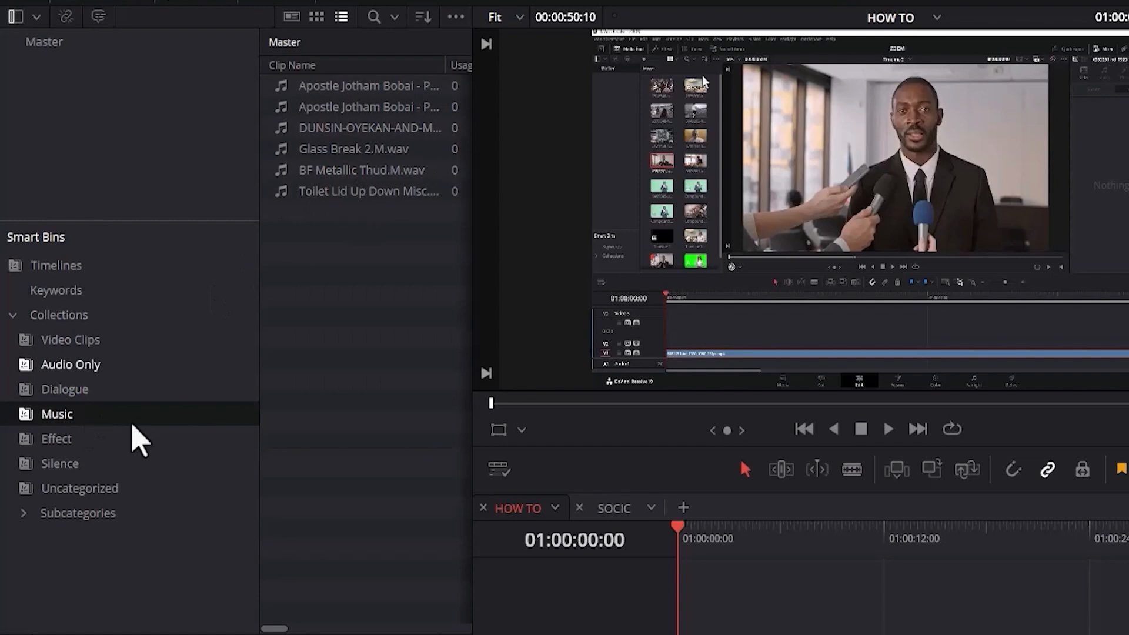
pyautogui.click(80, 441)
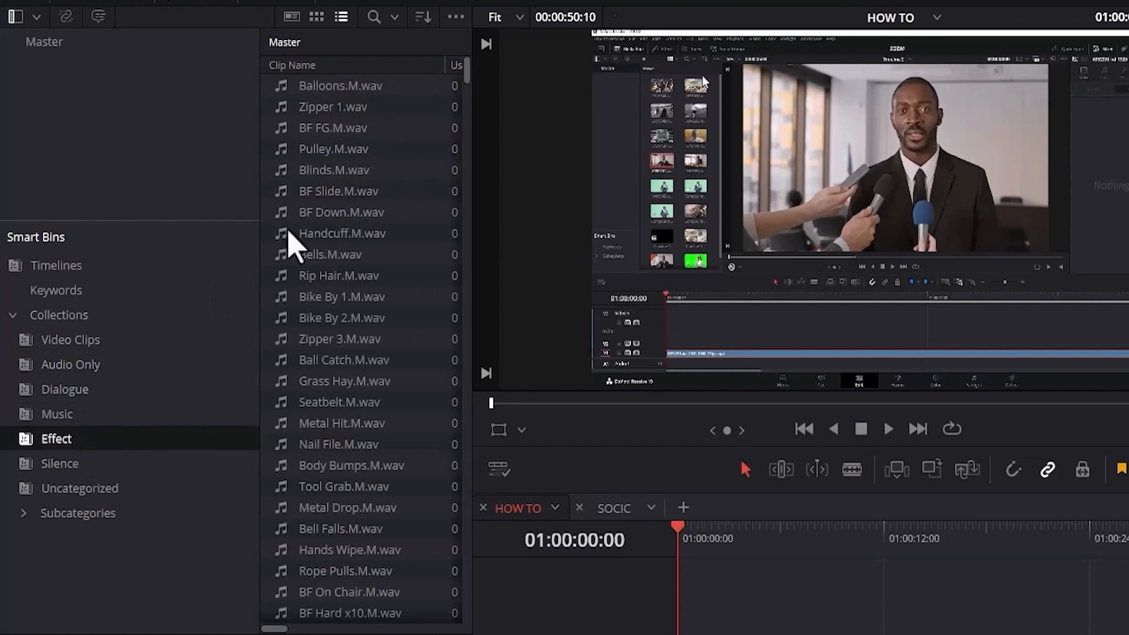
pyautogui.click(88, 470)
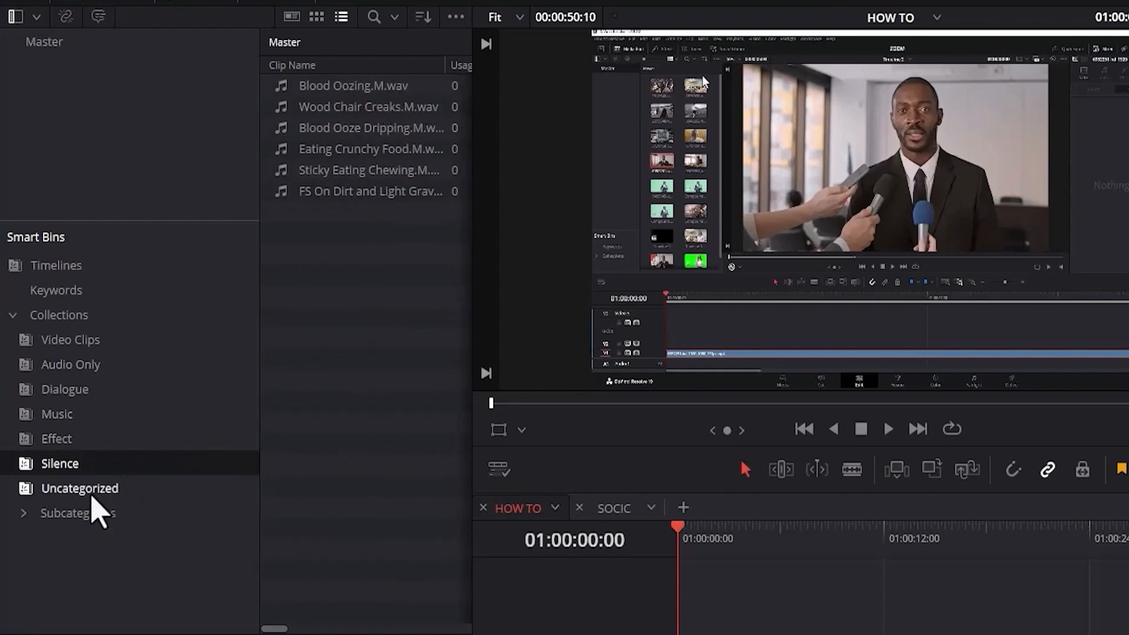
pyautogui.click(42, 491)
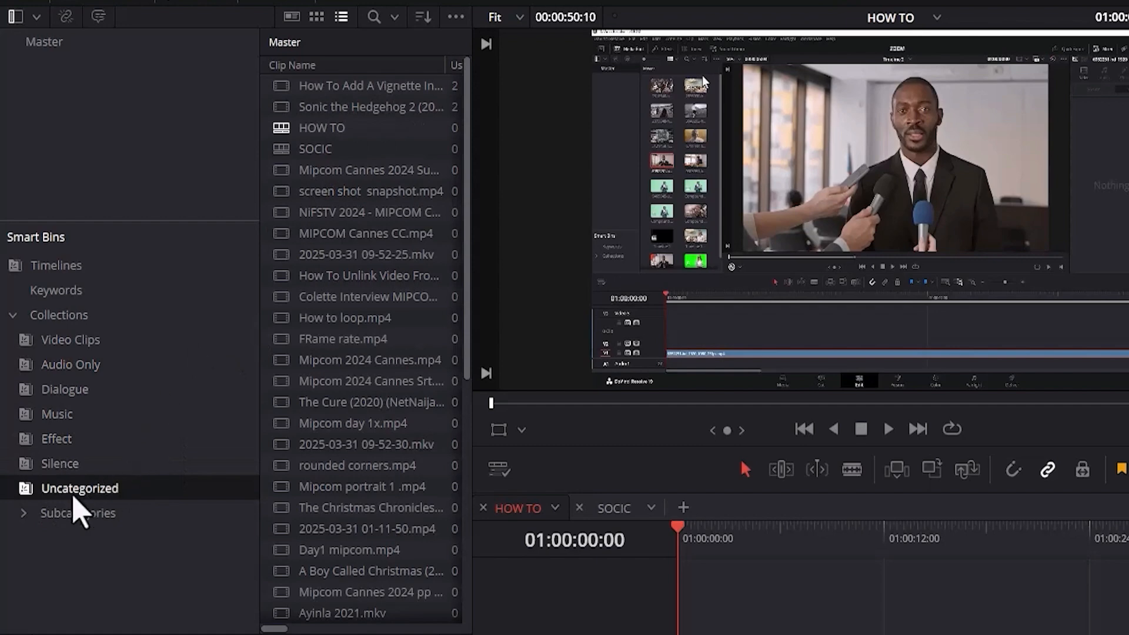
pyautogui.click(37, 515)
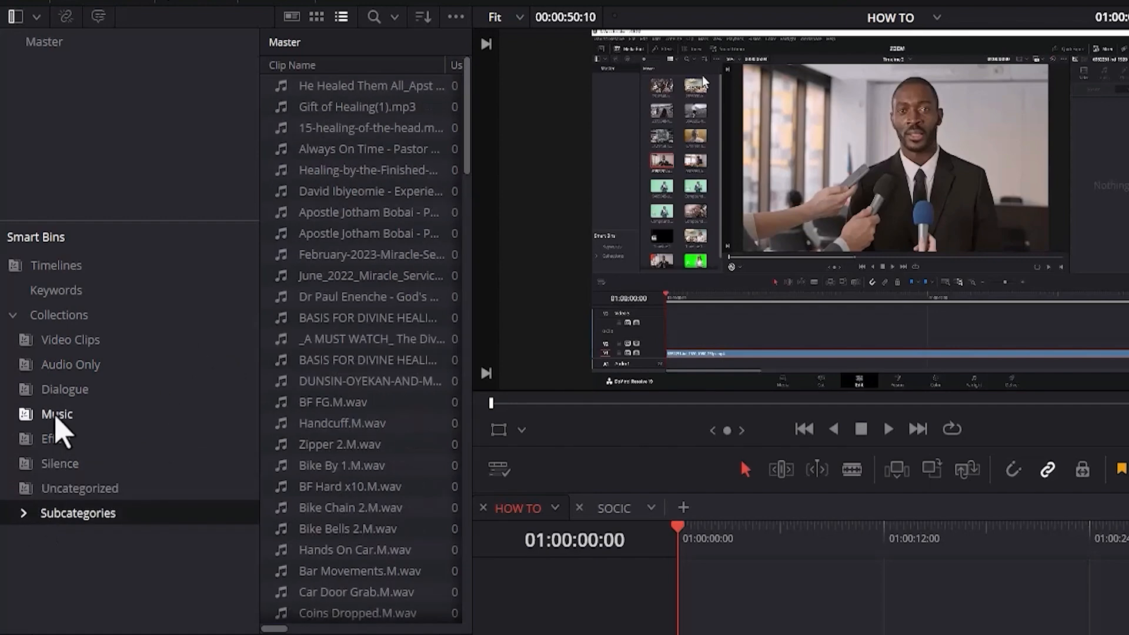
pyautogui.click(60, 293)
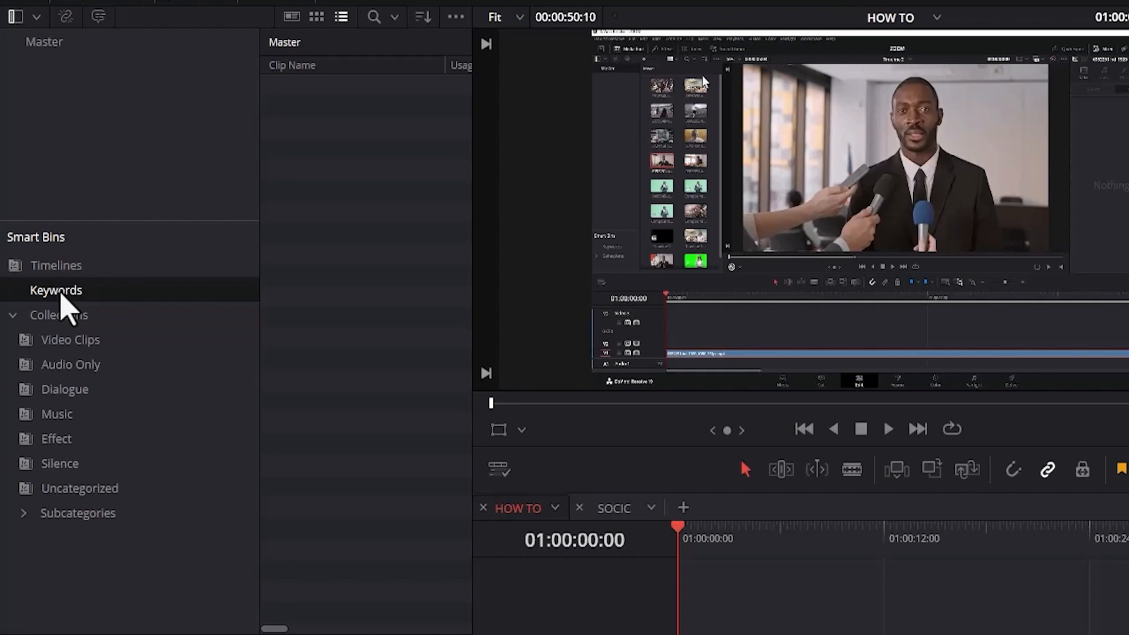
# Display the Master bin in list view and widen the Media Pool to include the Usage column.
pyautogui.click(102, 43)
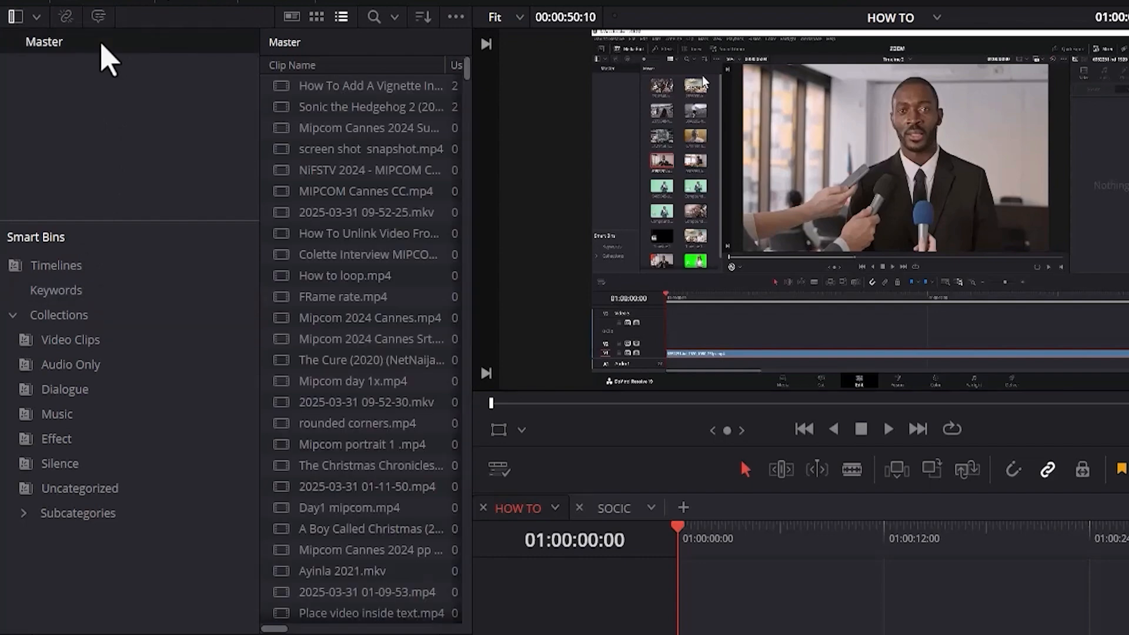
pyautogui.click(315, 17)
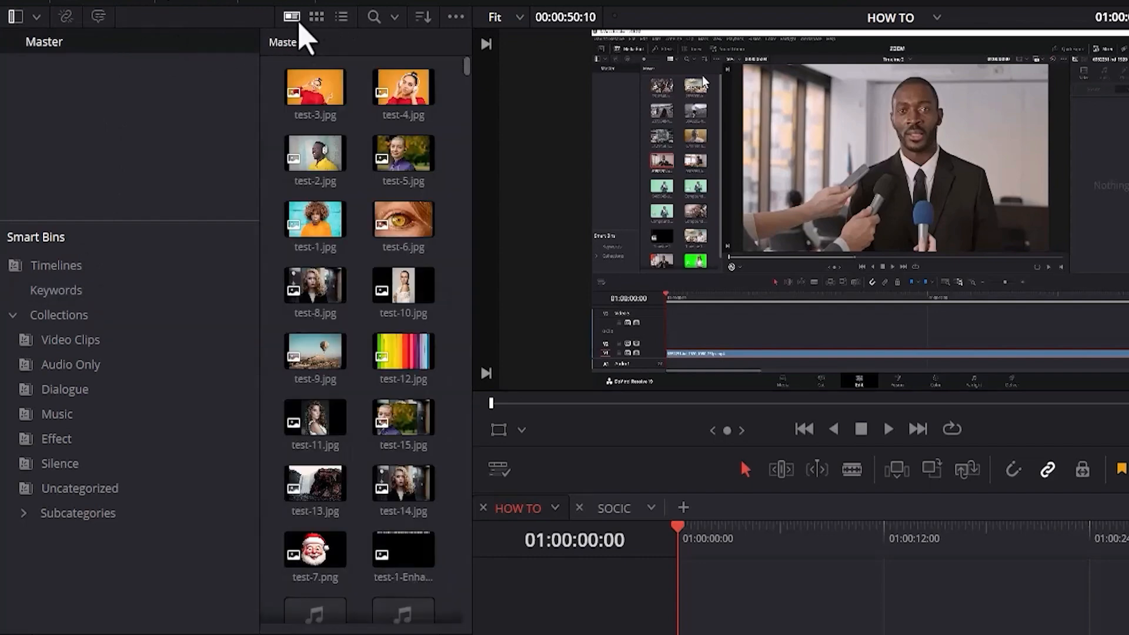
pyautogui.click(342, 17)
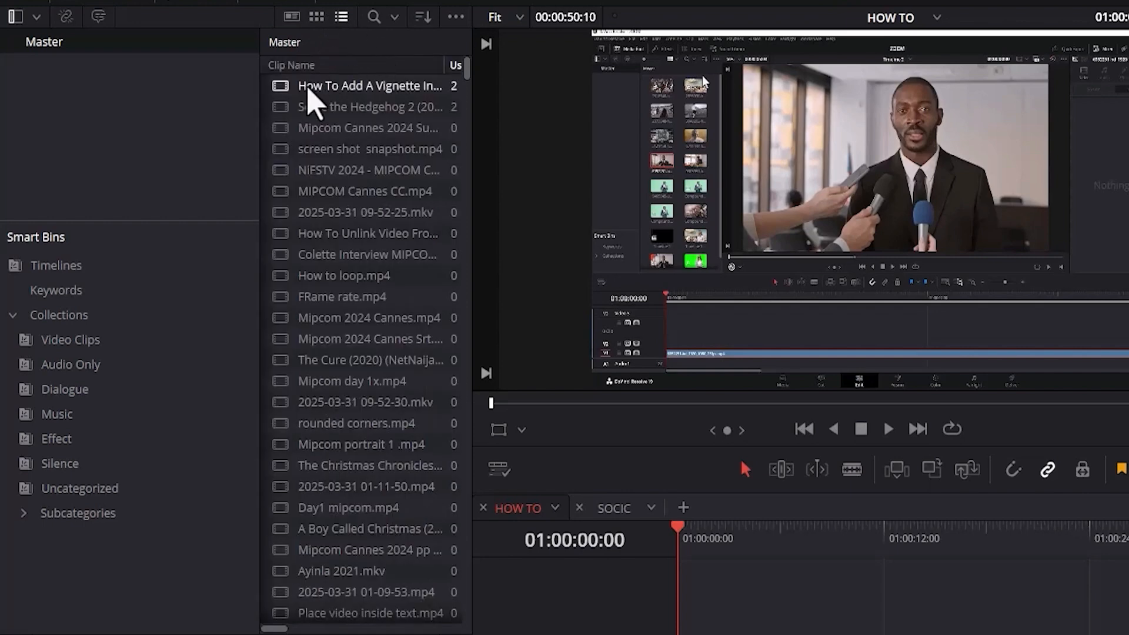
pyautogui.moveTo(473, 112); pyautogui.dragTo(638, 101)
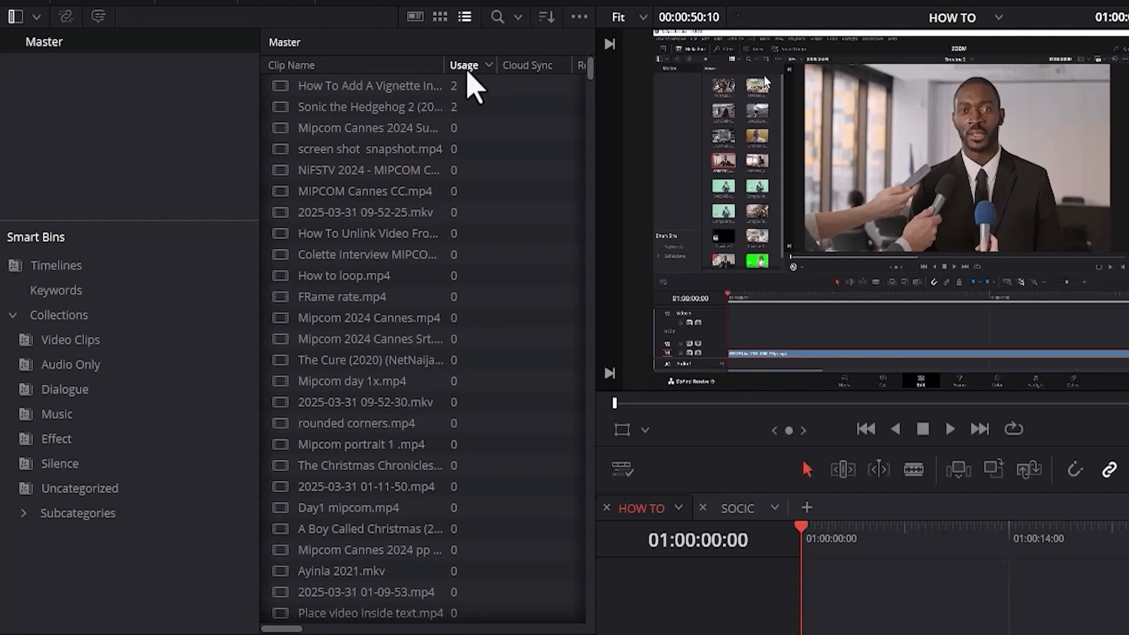
pyautogui.rightClick(381, 70)
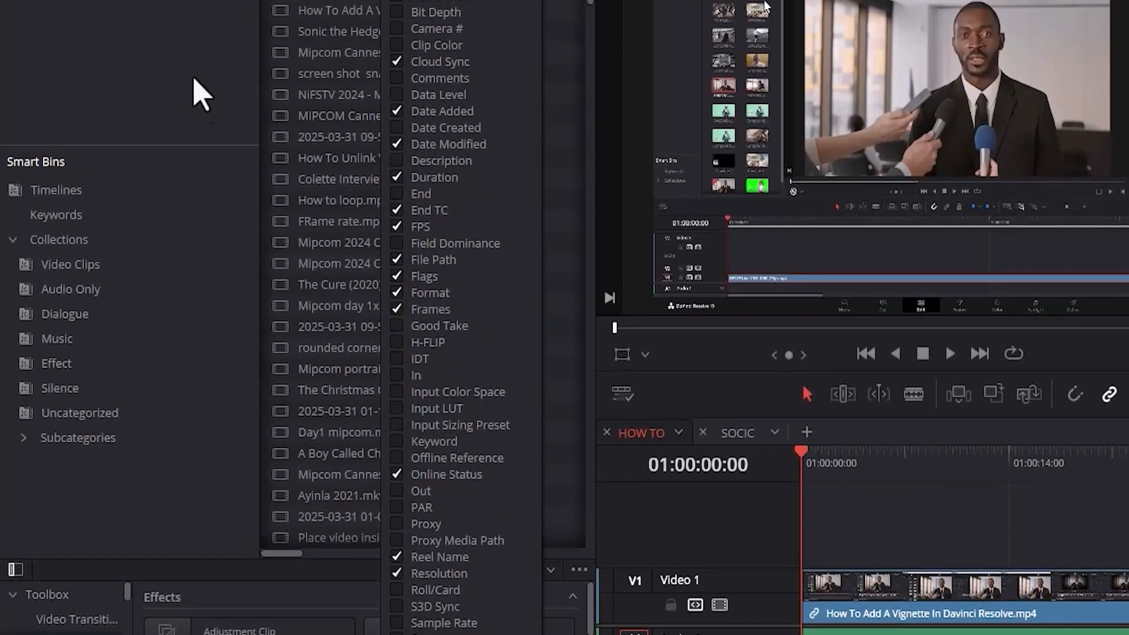
pyautogui.click(189, 201)
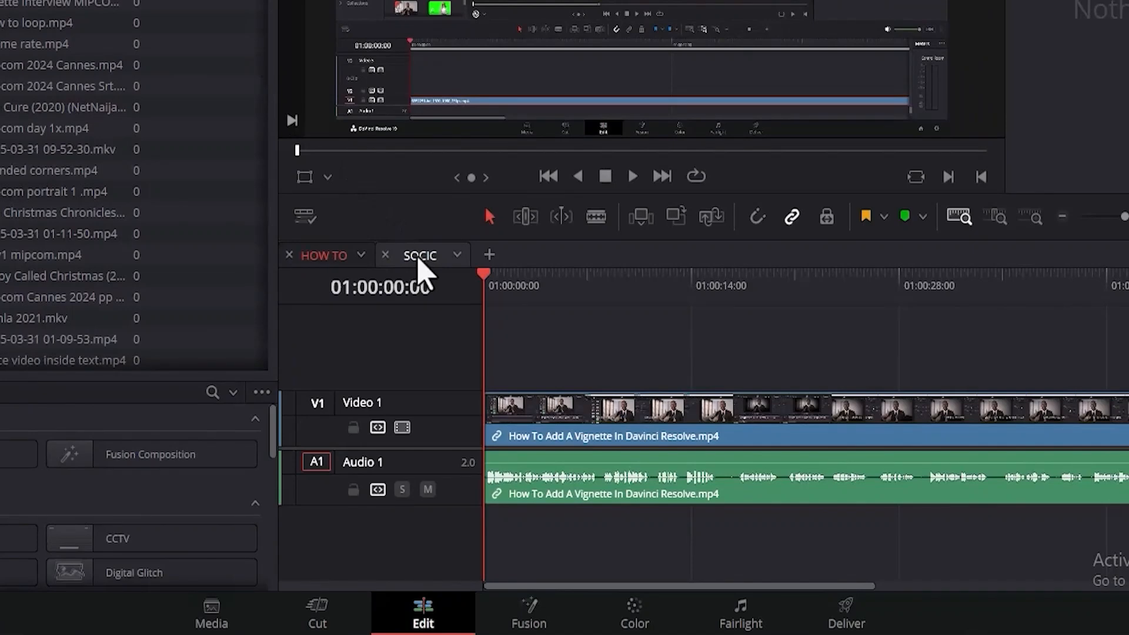
# View the clips on the SOCIC timeline and return to the HOW TO timeline.
pyautogui.click(419, 257)
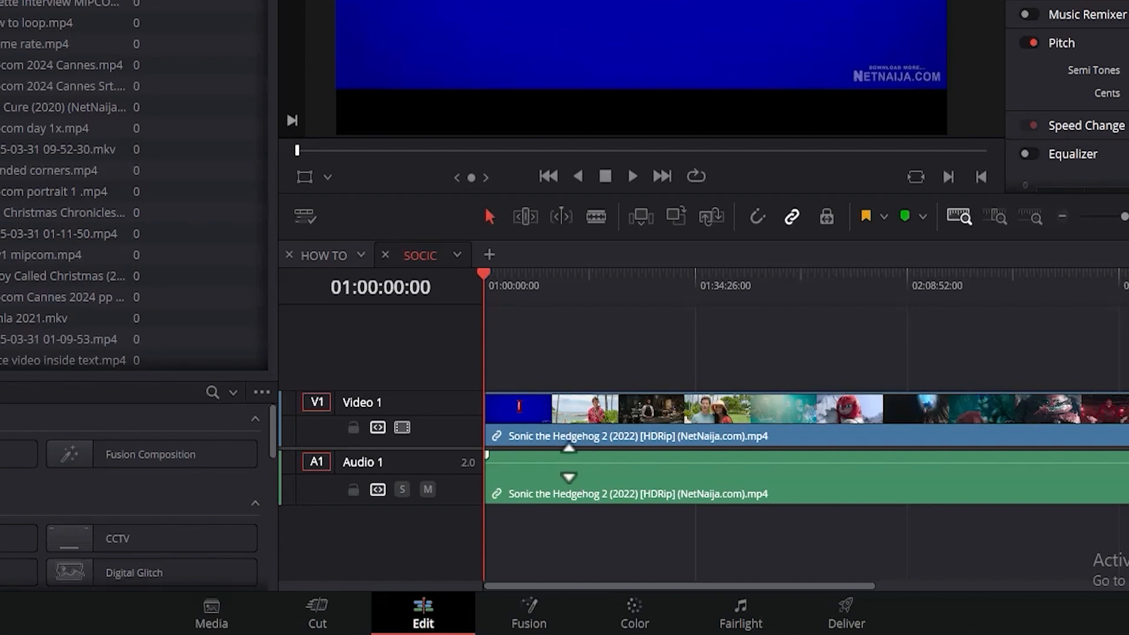
pyautogui.click(323, 257)
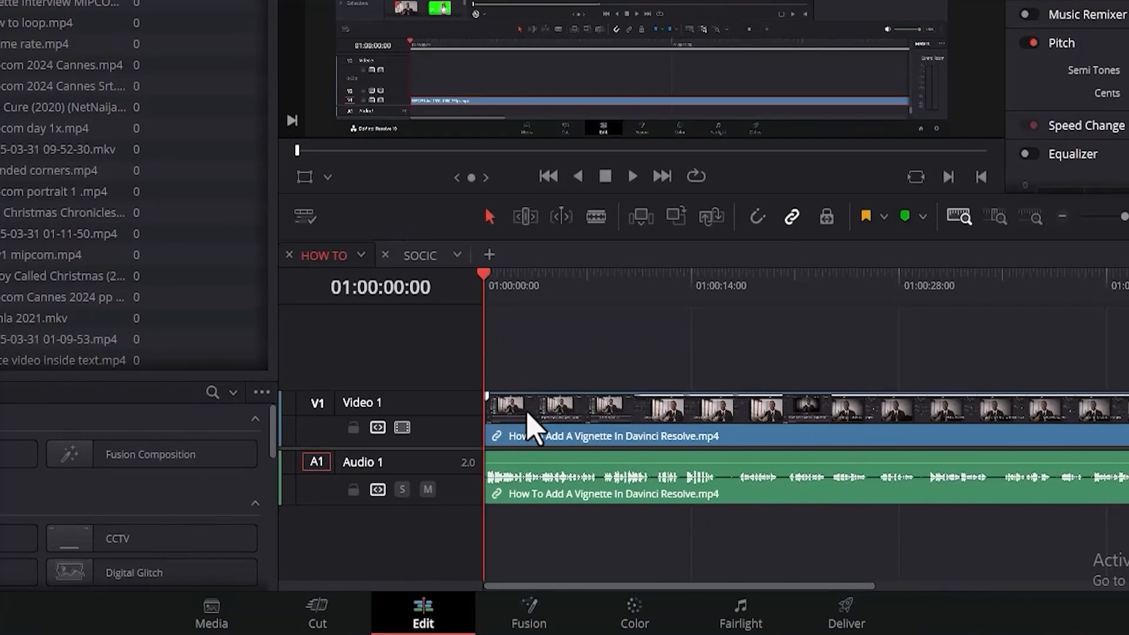
# Turn off linked selection, and delete only the vignette clip's video from the HOW TO timeline, undoing that deletion.
pyautogui.click(528, 413)
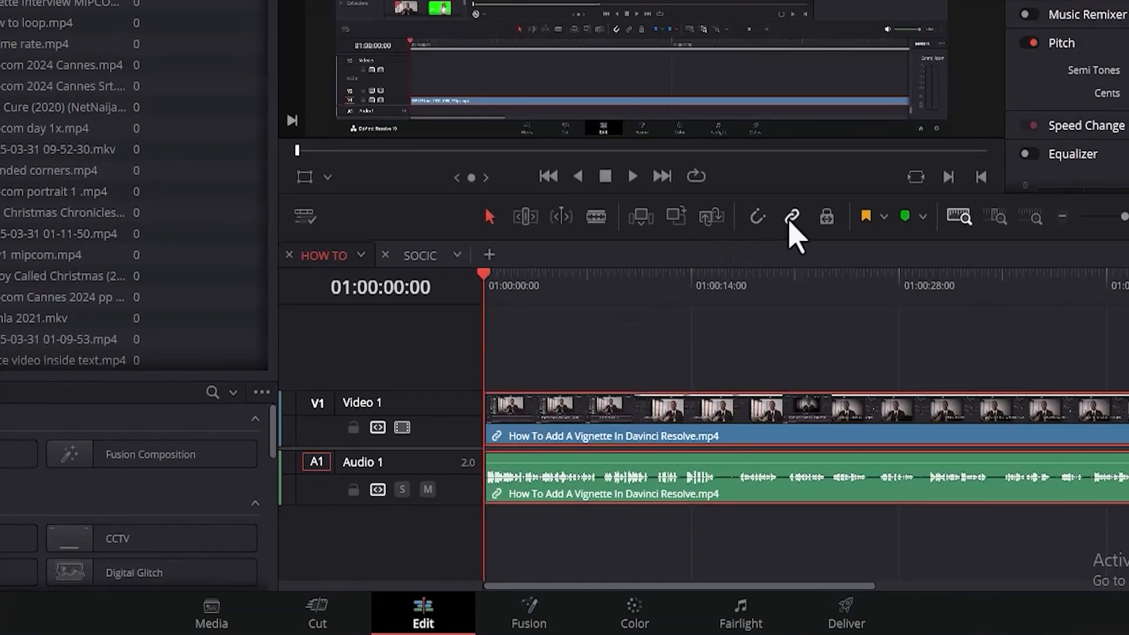
pyautogui.click(617, 426)
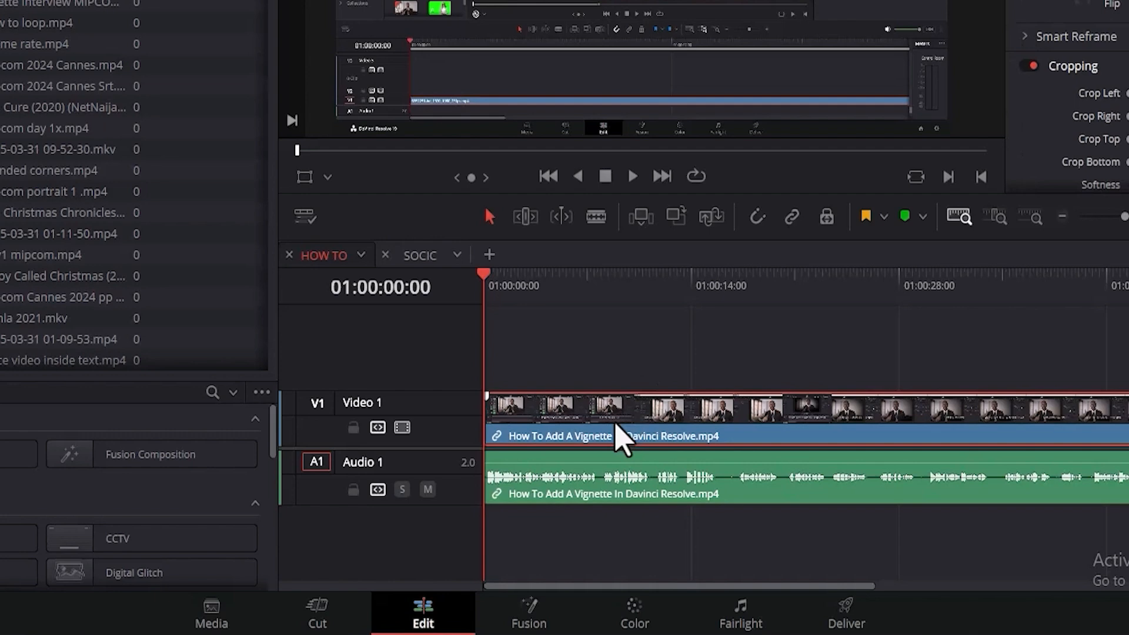
pyautogui.press('Delete')
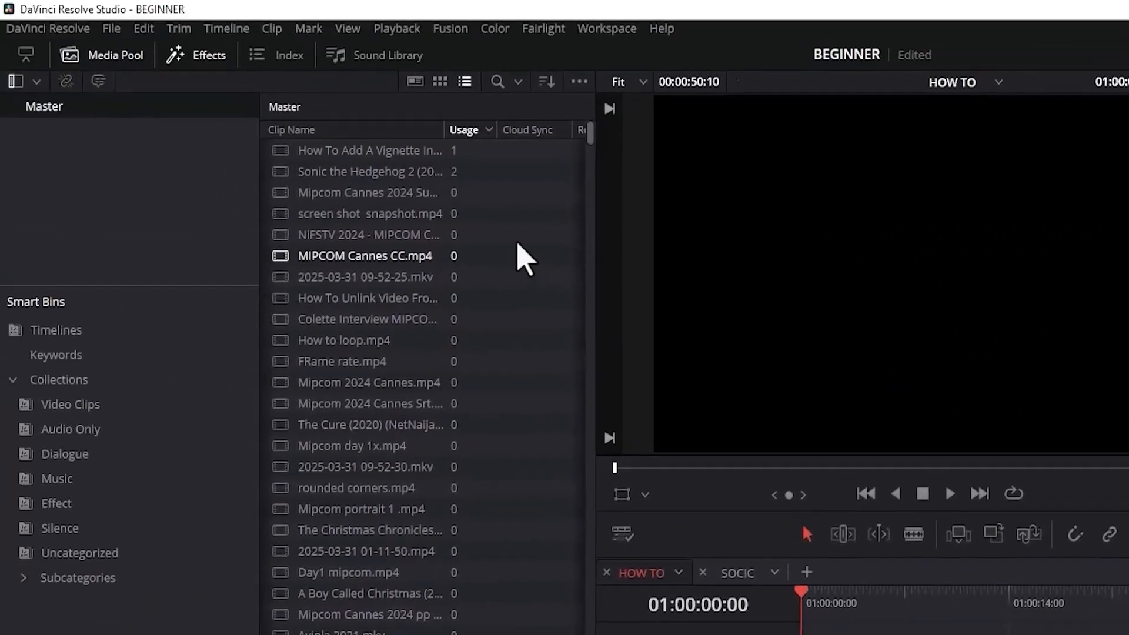
pyautogui.hotkey('ctrl', 'z')
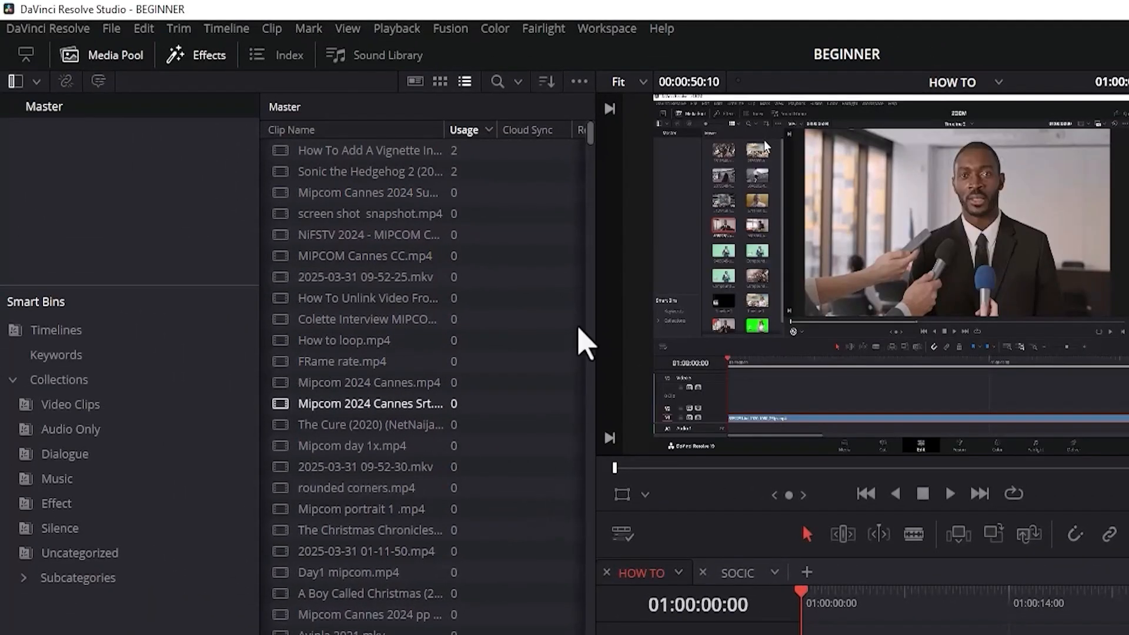
# Add Single Bug Insect Fs.M.wav from the Master bin to a new audio track below Audio 1, at the start of the HOW TO timeline.
pyautogui.moveTo(595, 151); pyautogui.dragTo(605, 441)
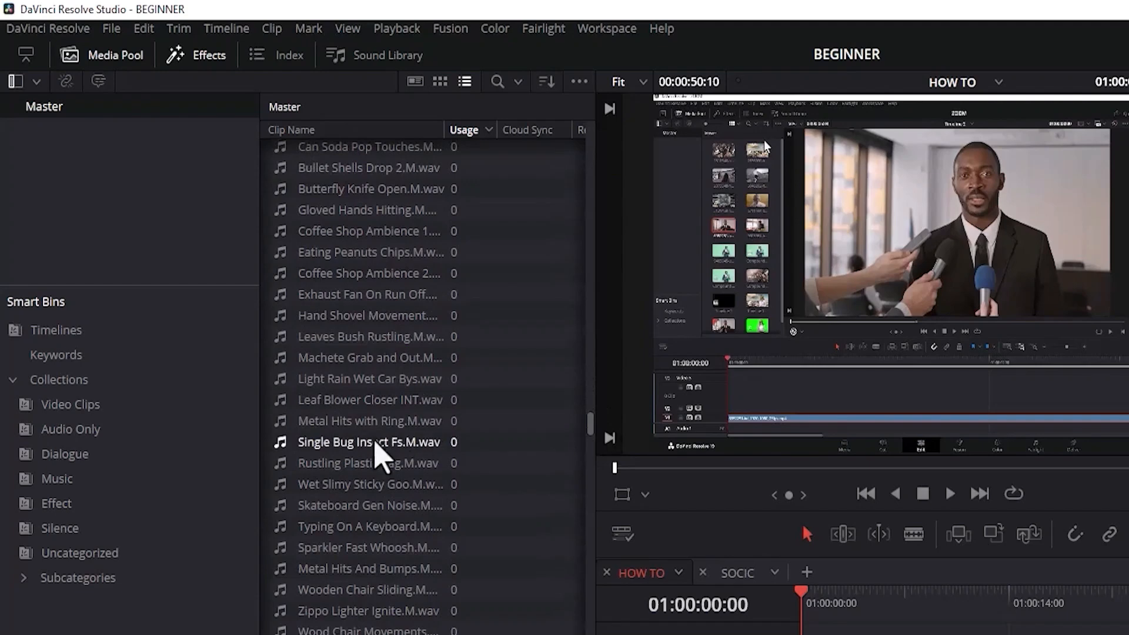
pyautogui.moveTo(374, 443); pyautogui.dragTo(798, 634)
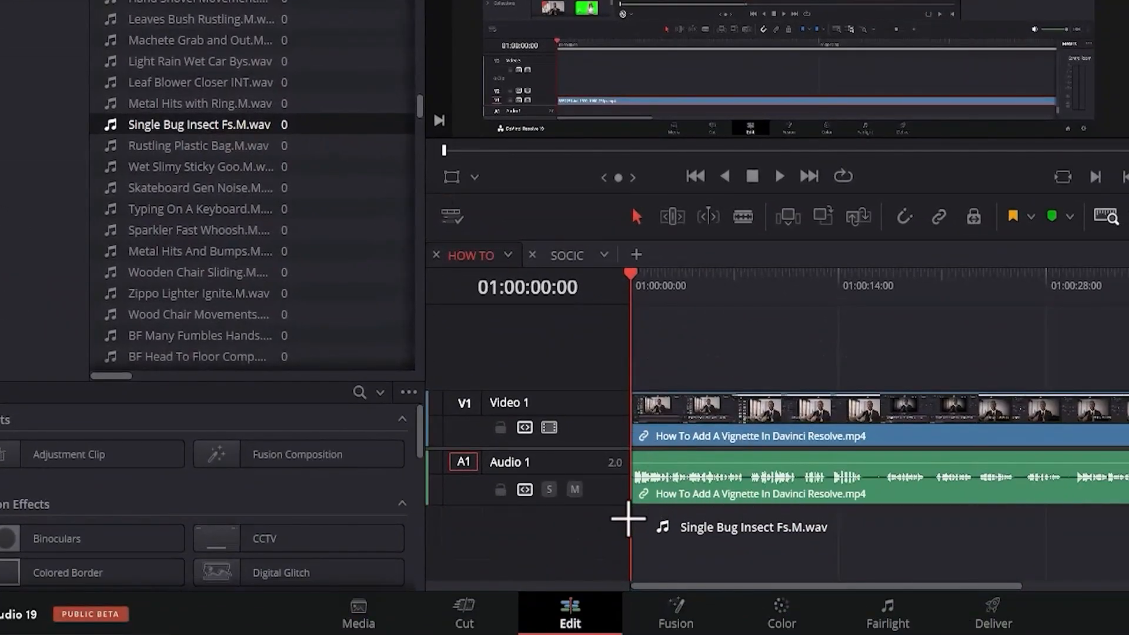
pyautogui.moveTo(628, 518); pyautogui.dragTo(629, 534)
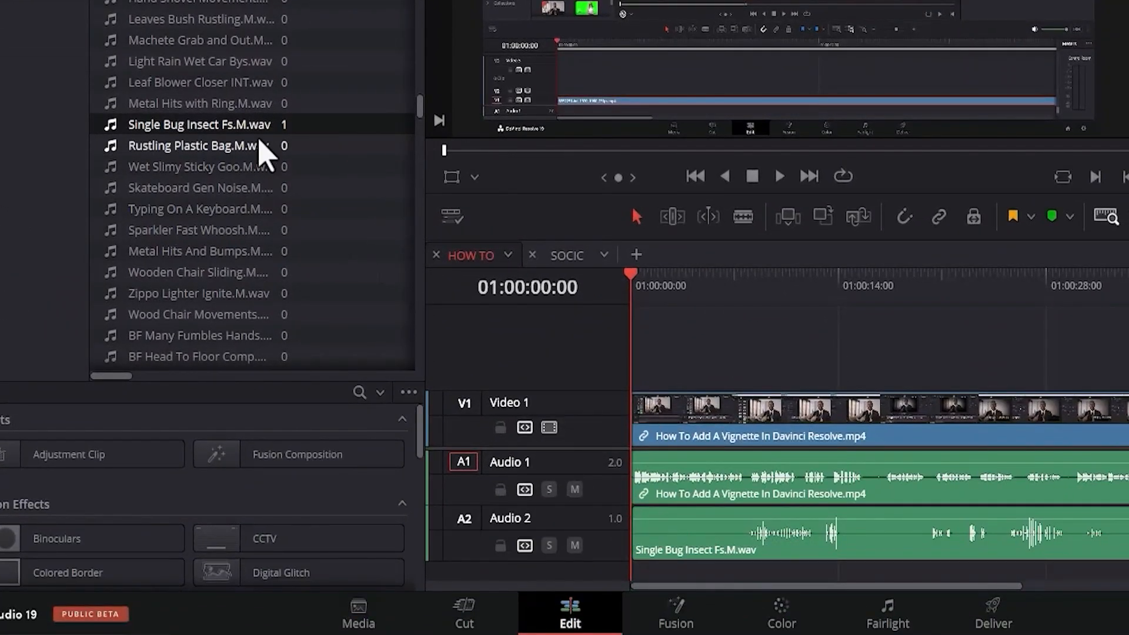
# Place Rustling Plastic Bag.M.wav over part of the vignette audio on Audio 1, and delete it leaving a gap.
pyautogui.click(242, 147)
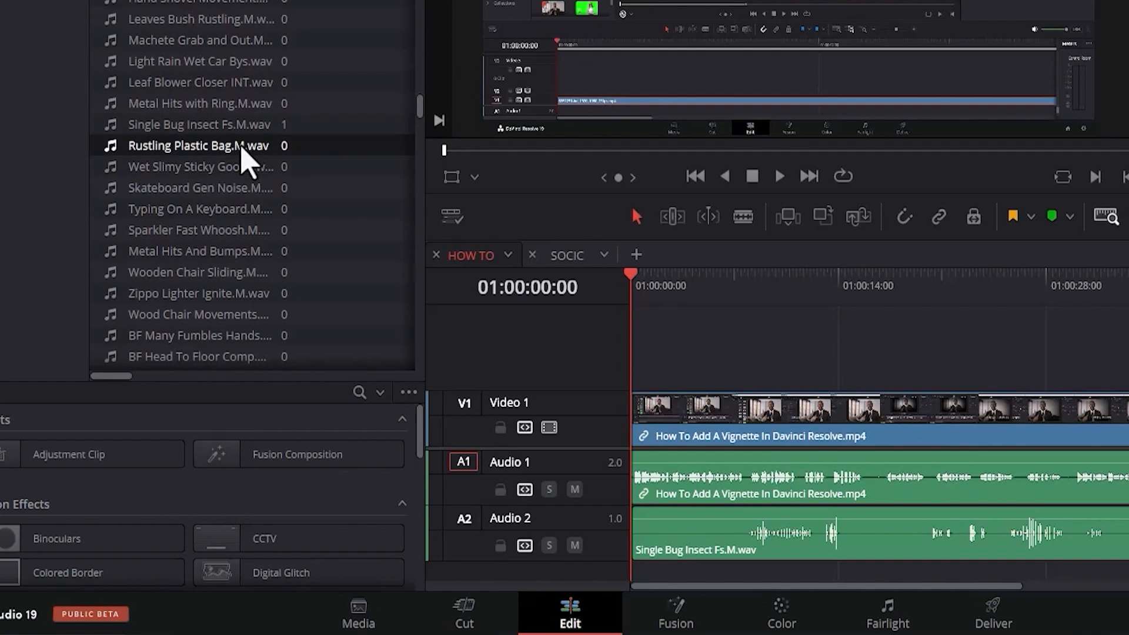
pyautogui.moveTo(242, 147); pyautogui.dragTo(865, 504)
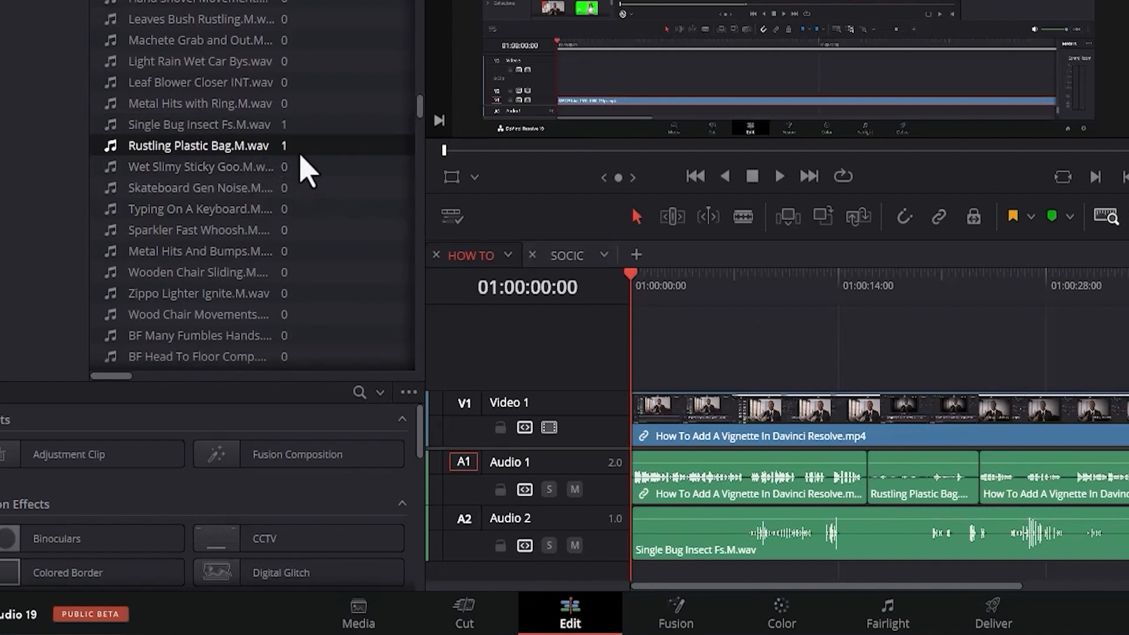
pyautogui.click(909, 478)
pyautogui.press('BackSpace')
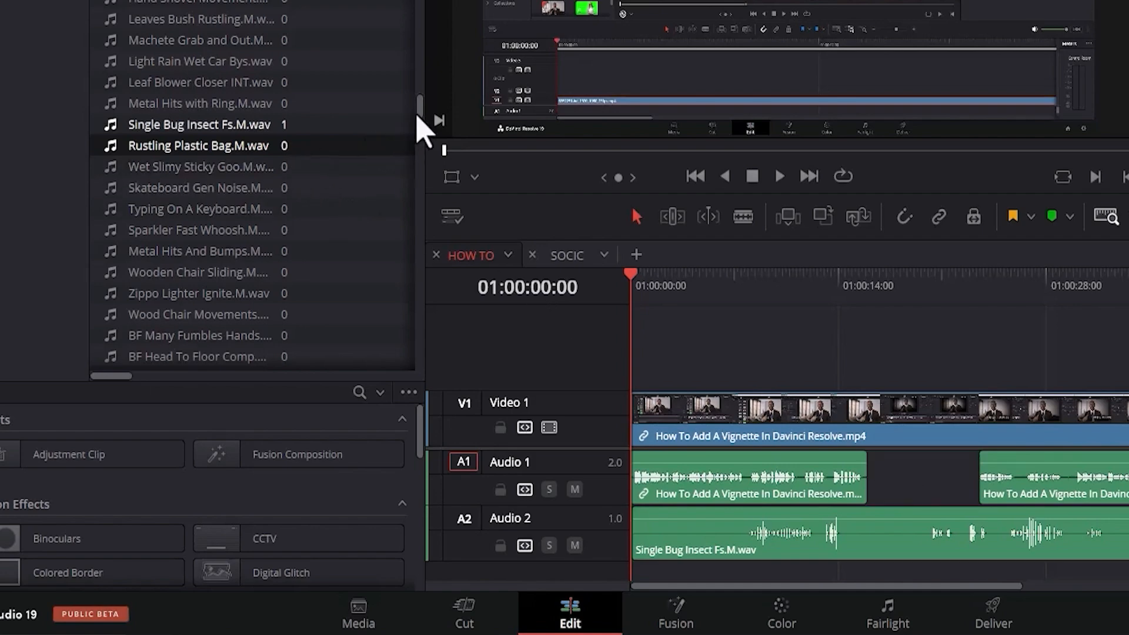
# Sort the Master bin's clips by Usage, with the most-used clips first.
pyautogui.moveTo(421, 108); pyautogui.dragTo(418, 15)
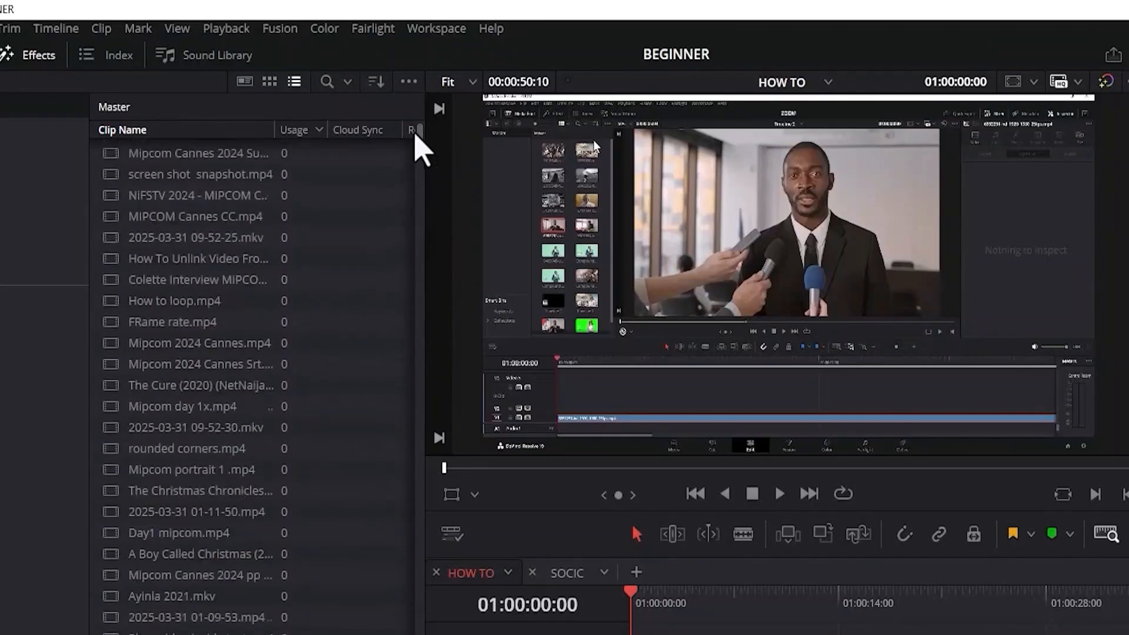
pyautogui.click(294, 131)
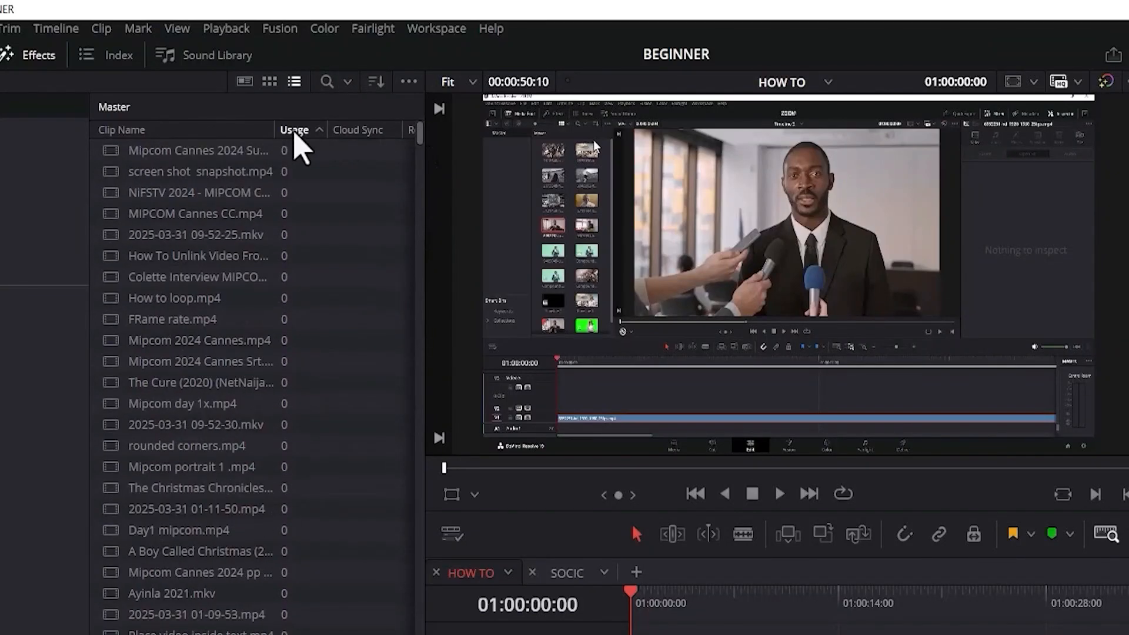
pyautogui.click(295, 131)
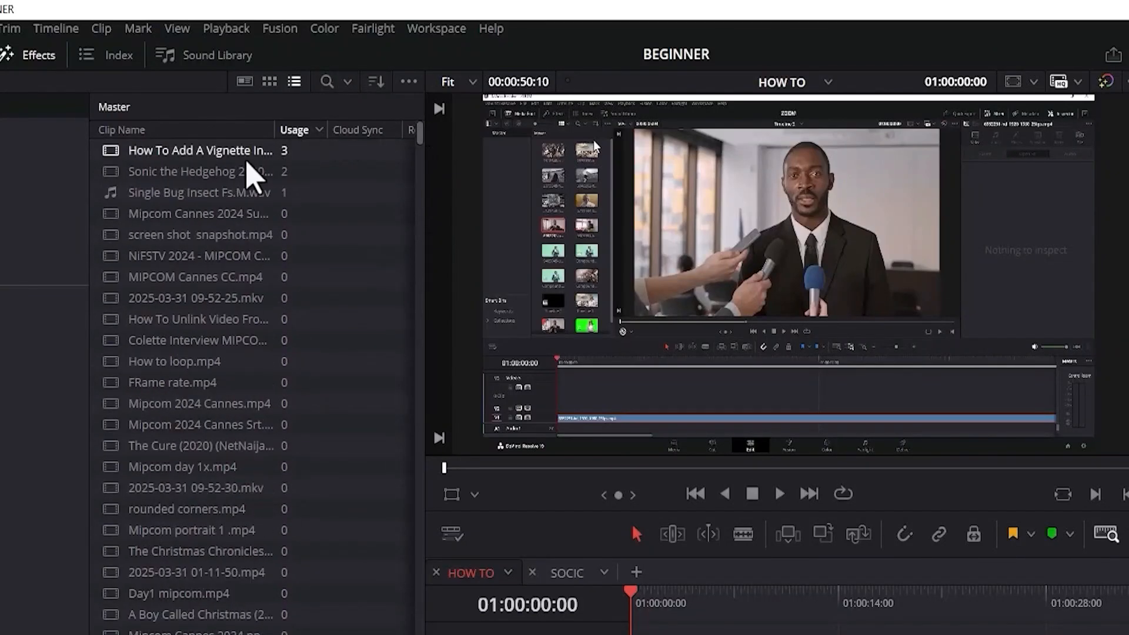
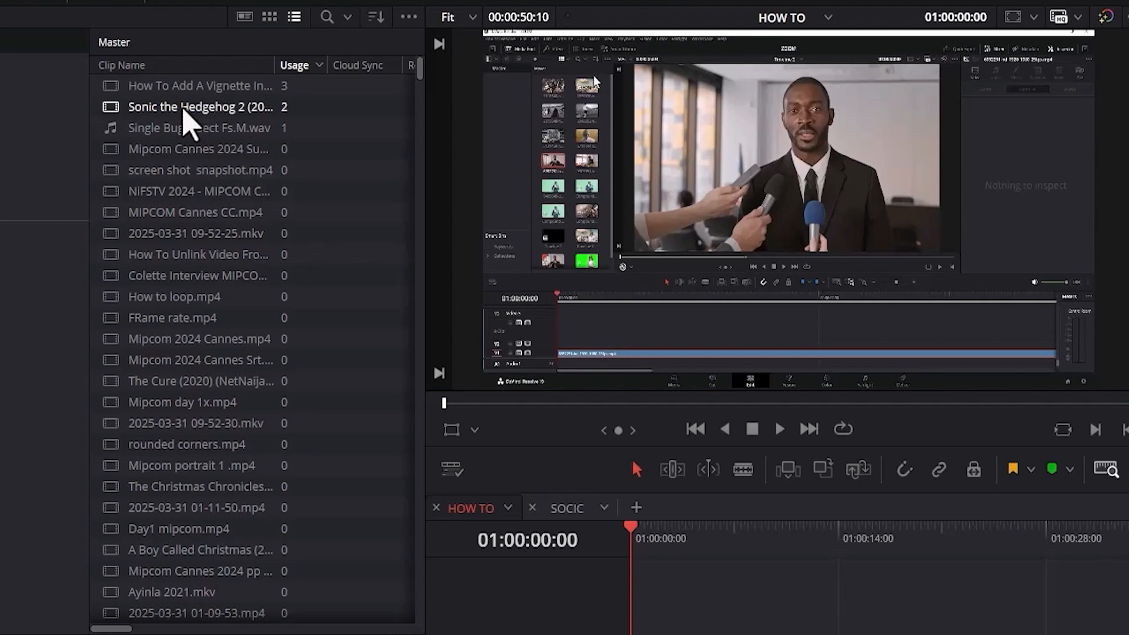
# Load How to loop.mp4 in the source viewer and mark an in point at 00:00:11:04 and an out point at 00:00:33:22.
pyautogui.click(154, 303)
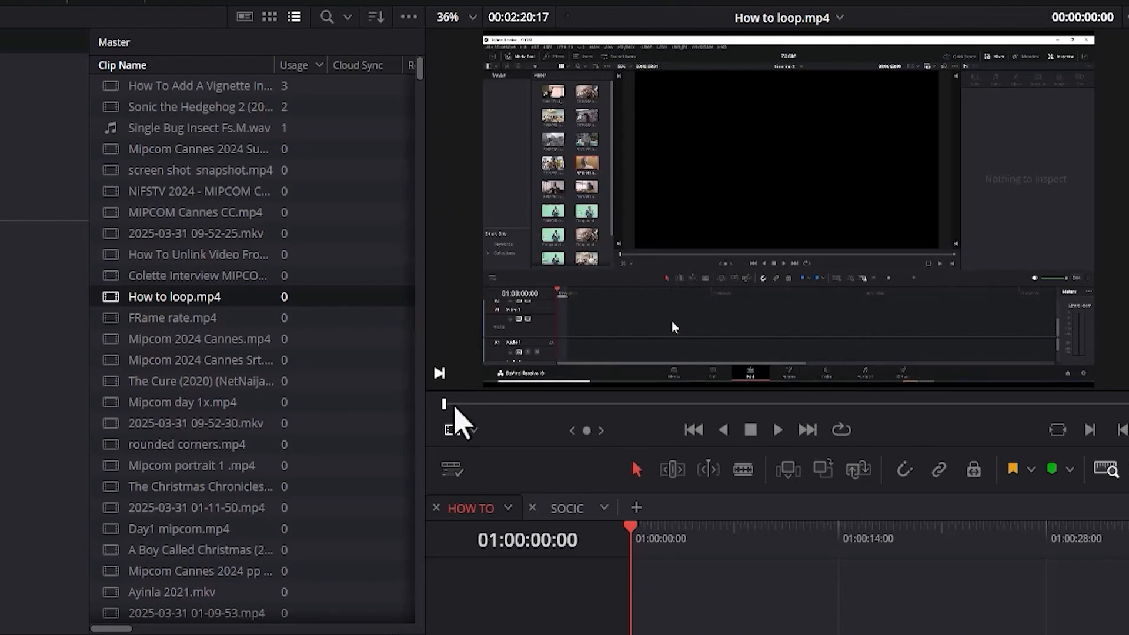
pyautogui.click(498, 405)
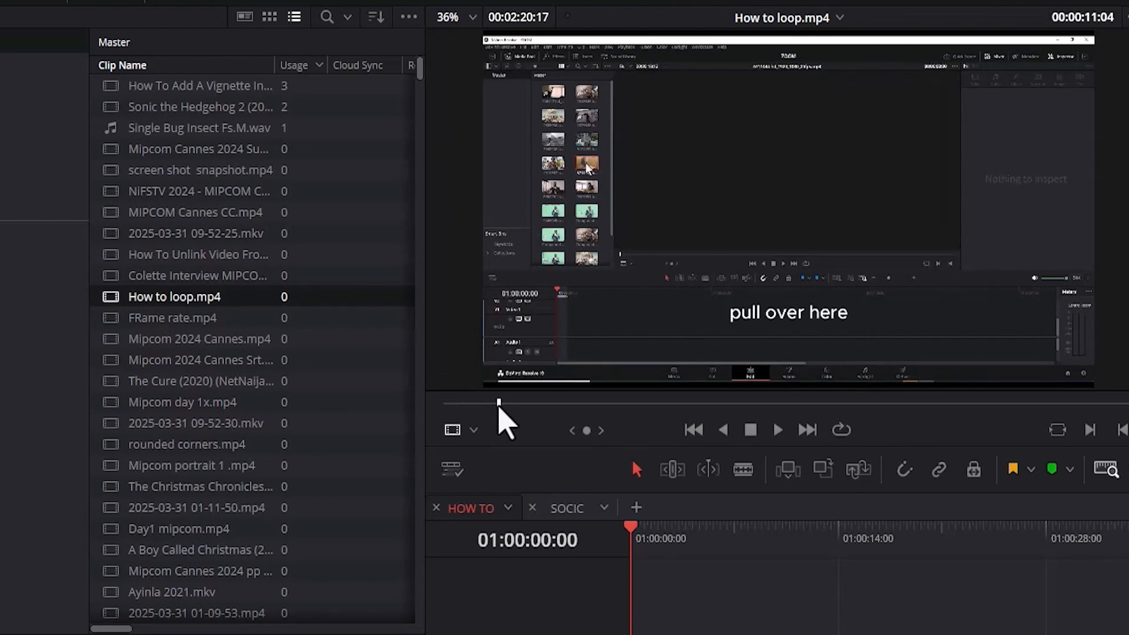
pyautogui.press('i')
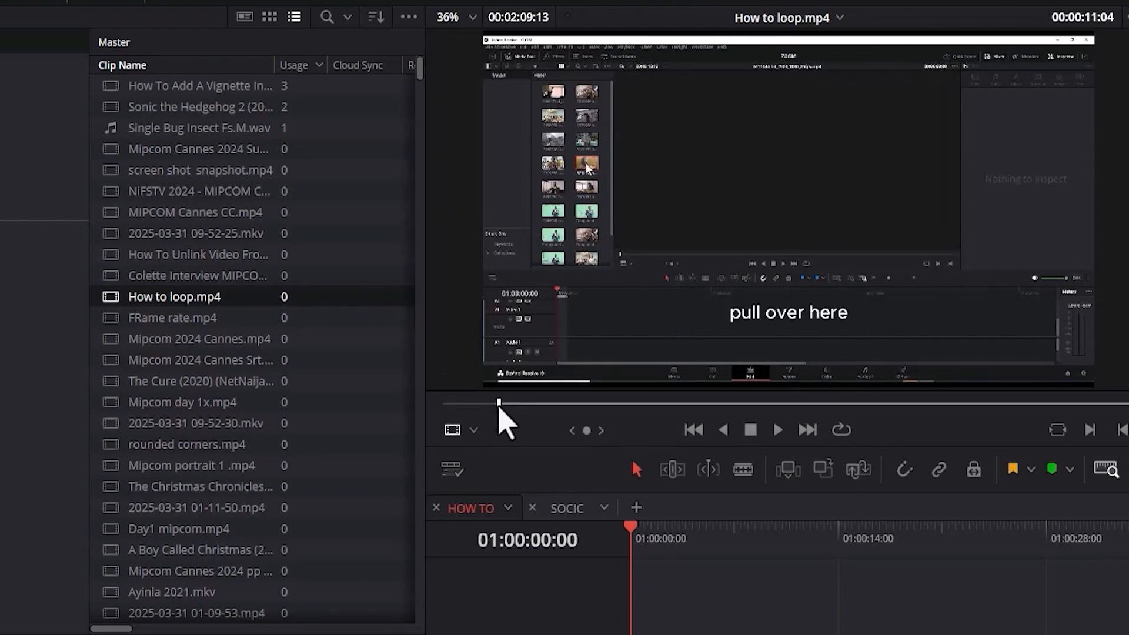
pyautogui.click(609, 405)
pyautogui.press('o')
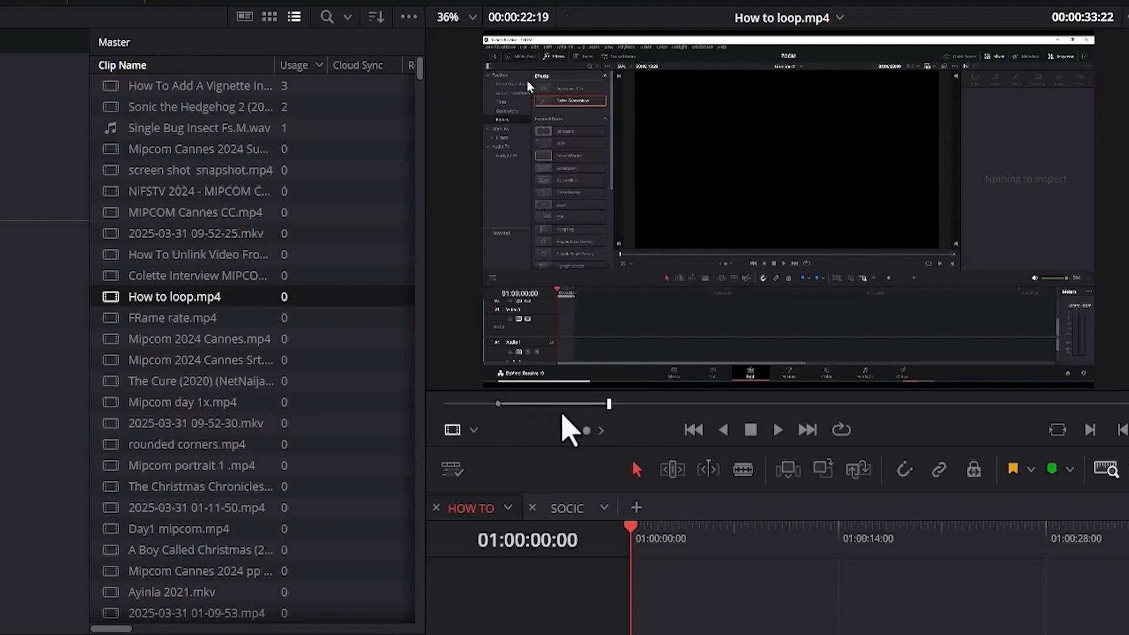
# Create a subclip named SUBCLIP 1 from the marked range of How to loop.mp4, and find it in the Master bin.
pyautogui.rightClick(564, 429)
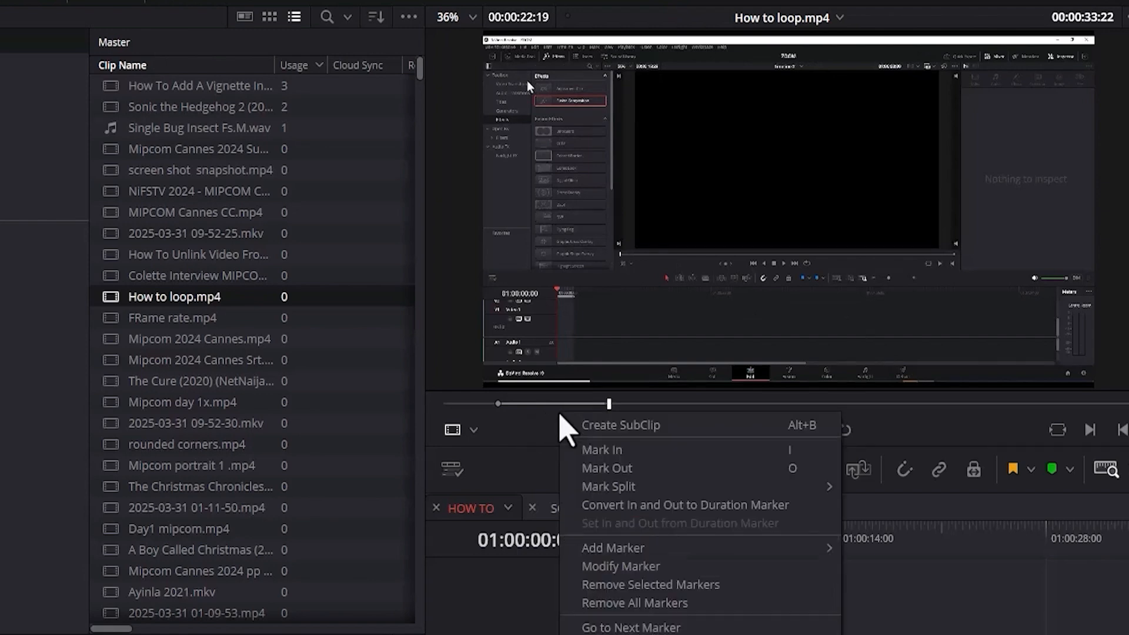
pyautogui.click(595, 432)
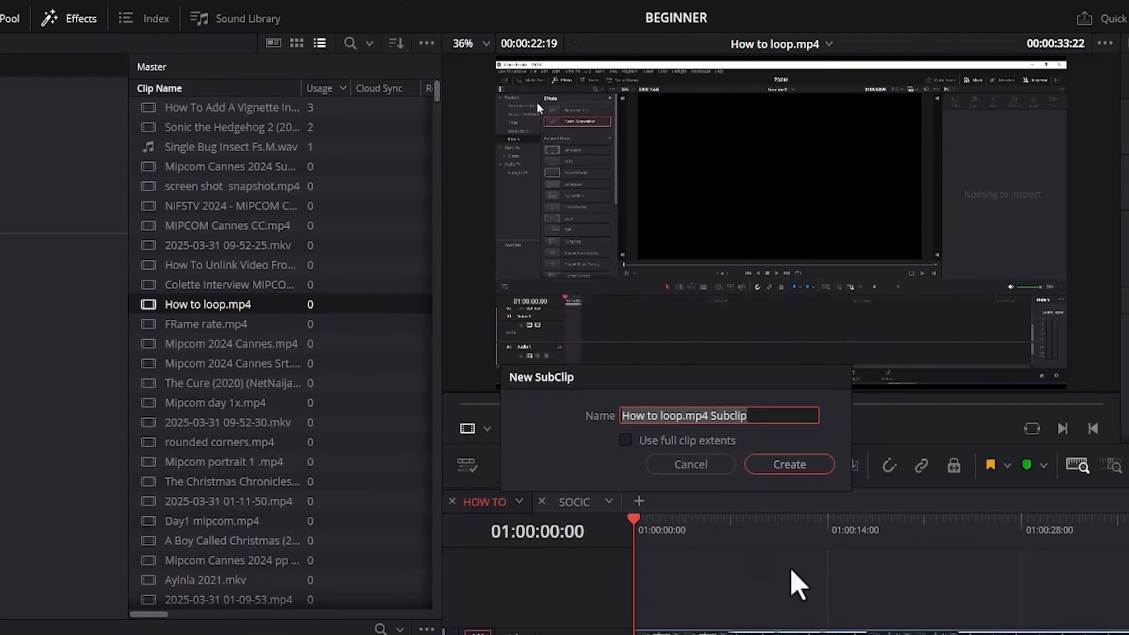
pyautogui.write('SUBCLIP 1')
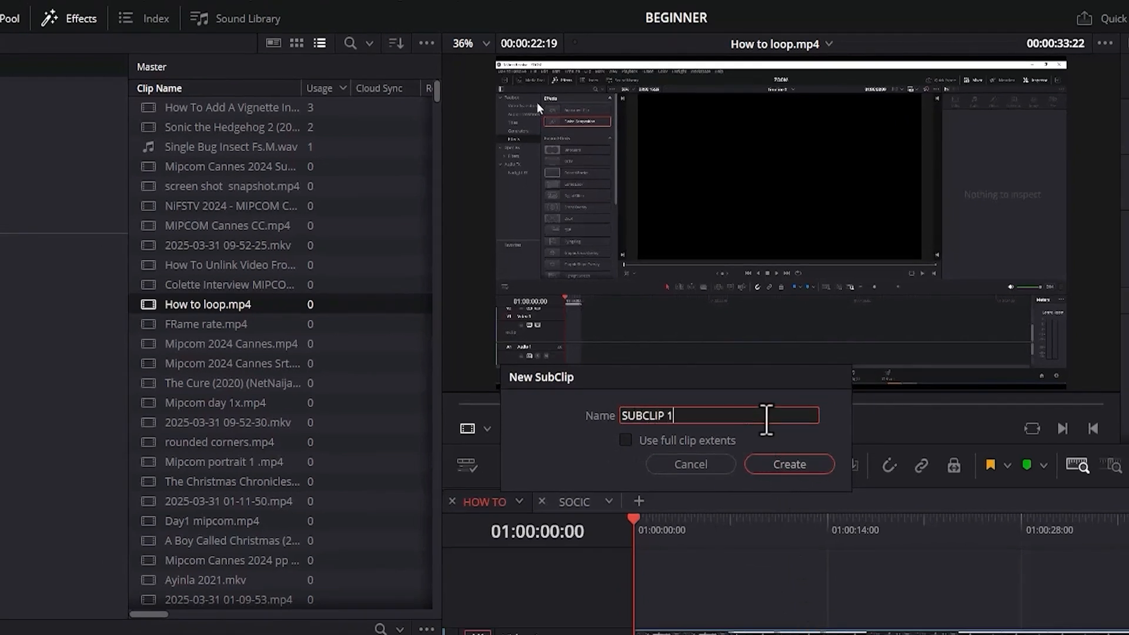
pyautogui.click(789, 469)
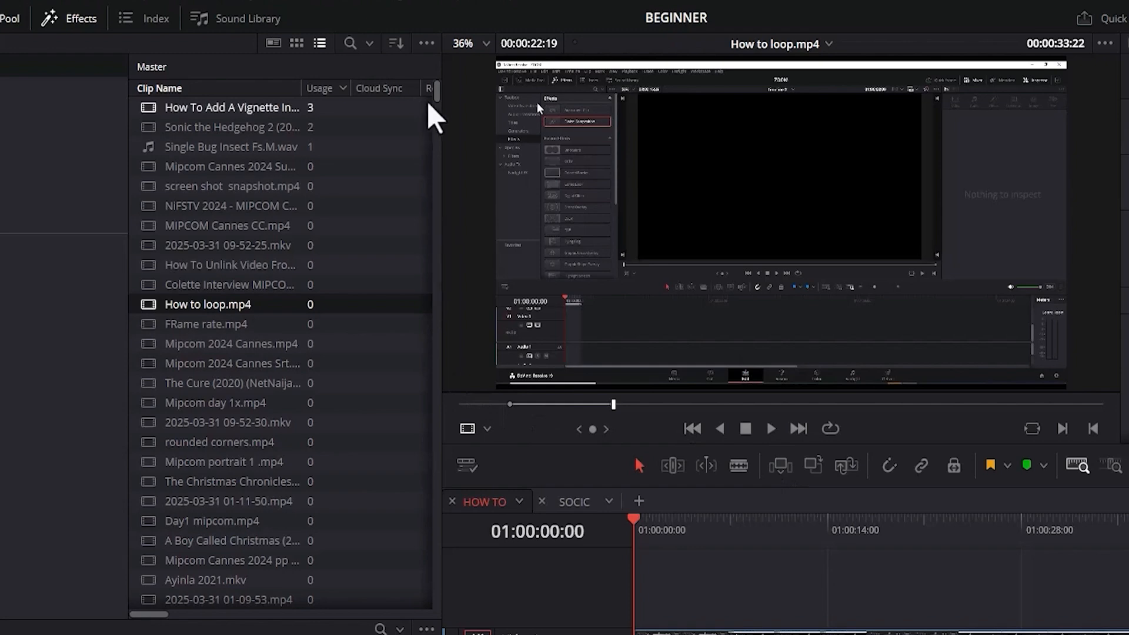
pyautogui.moveTo(436, 97); pyautogui.dragTo(441, 617)
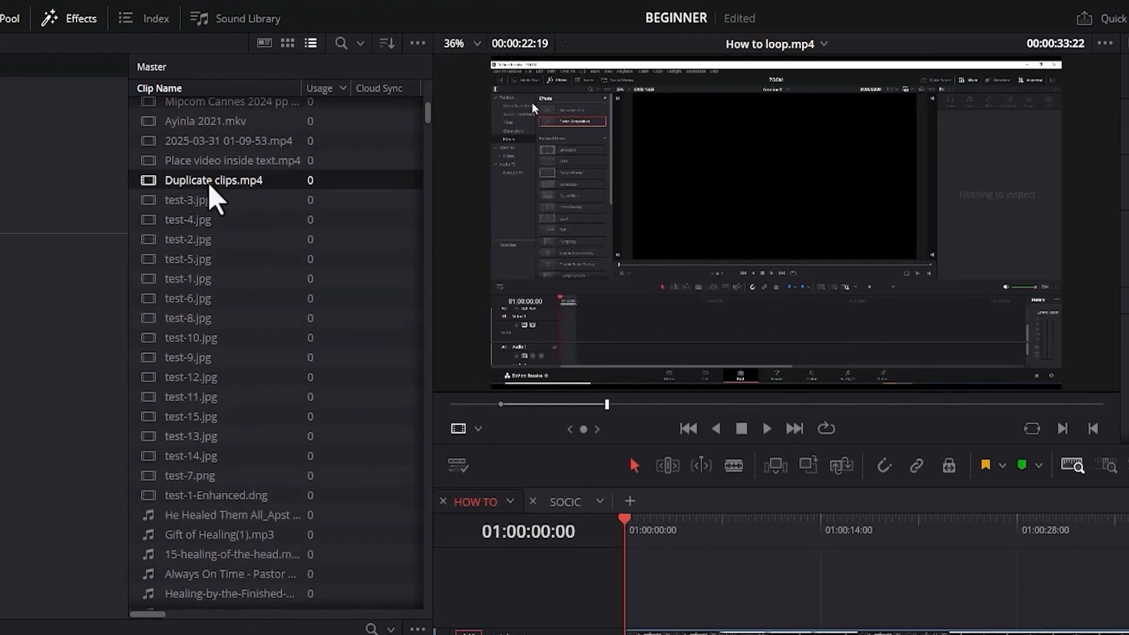
# Load Duplicate clips.mp4 in the source viewer and mark an in point at 00:00:07:12 and an out point at 00:00:11:14.
pyautogui.click(200, 181)
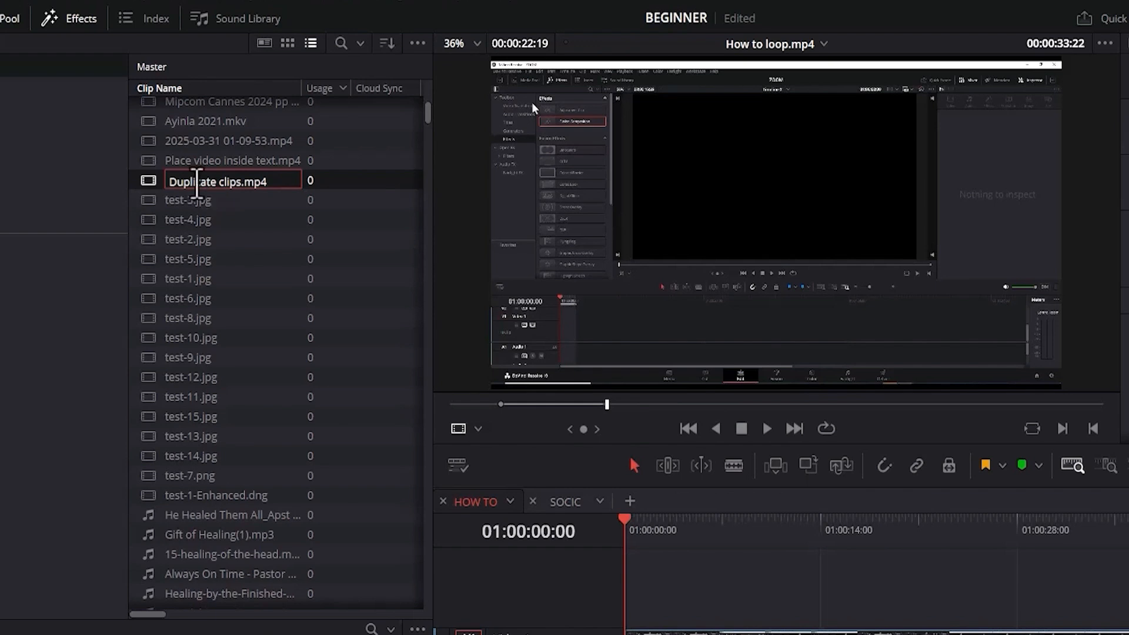
pyautogui.doubleClick(149, 181)
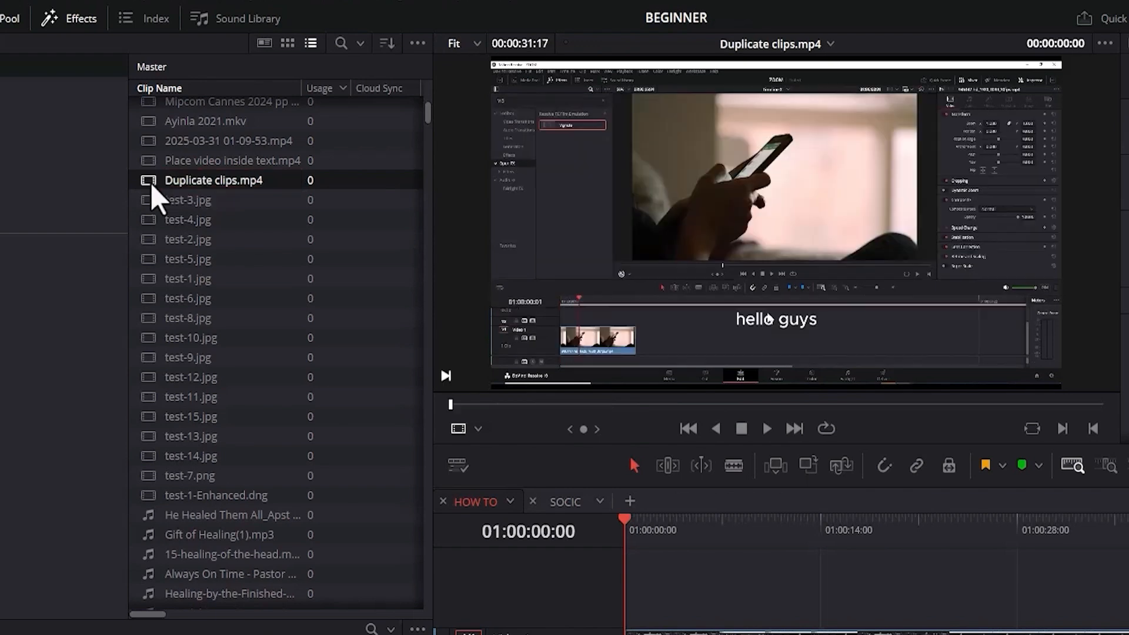
pyautogui.click(603, 403)
pyautogui.press('i')
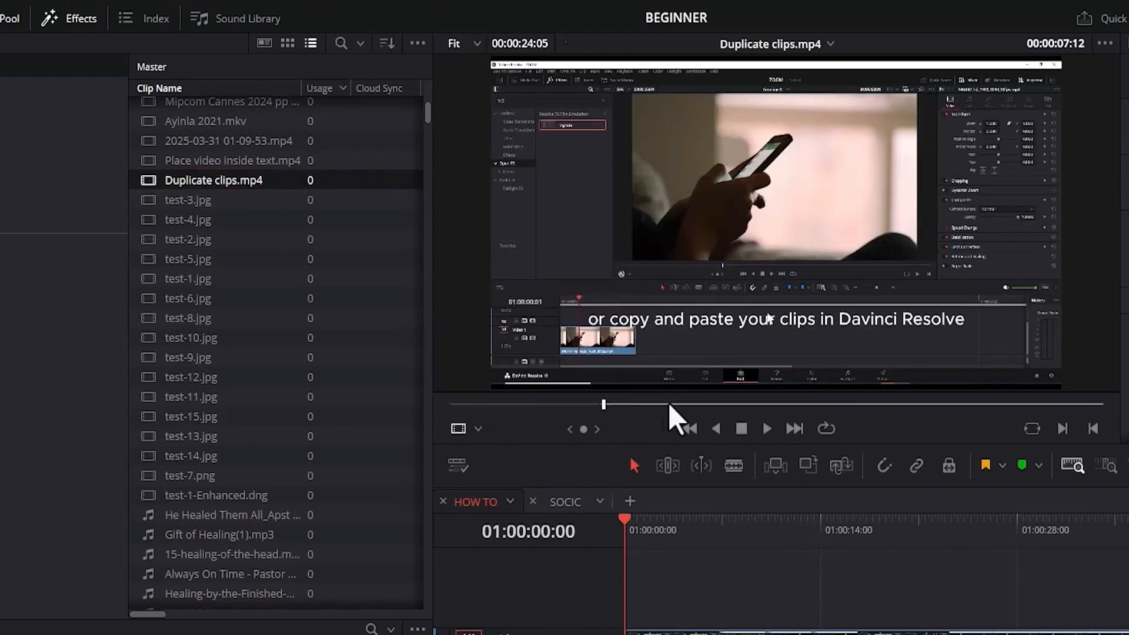
pyautogui.click(686, 404)
pyautogui.press('o')
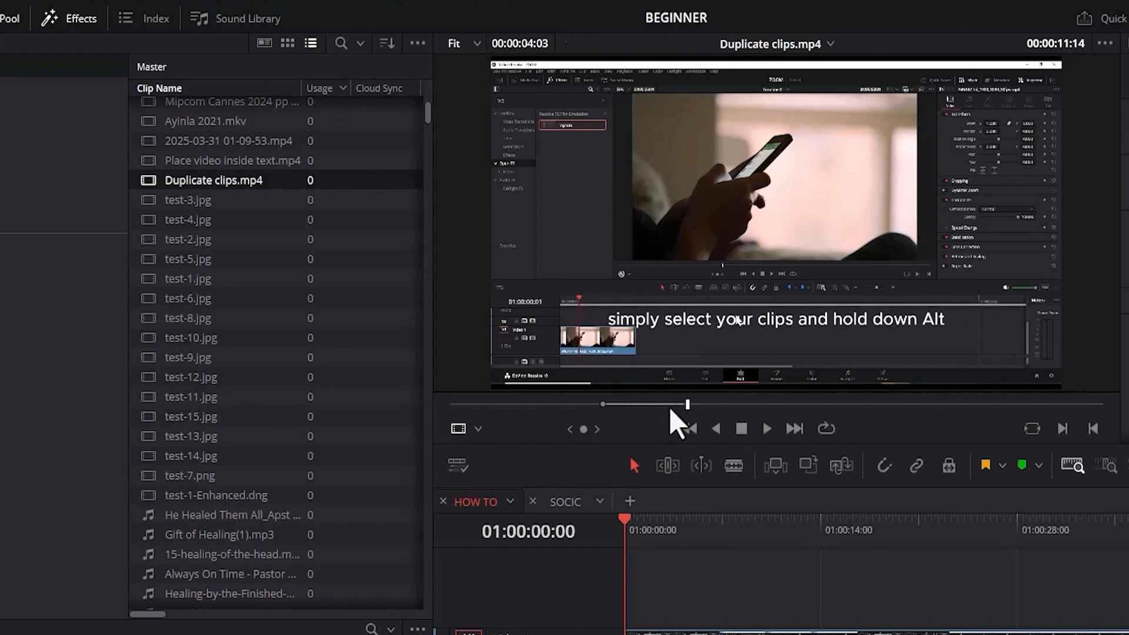
# Create a subclip named SUBCLIP 2 from the marked range of Duplicate clips.mp4, and find it in the Master bin.
pyautogui.rightClick(659, 410)
pyautogui.click(688, 421)
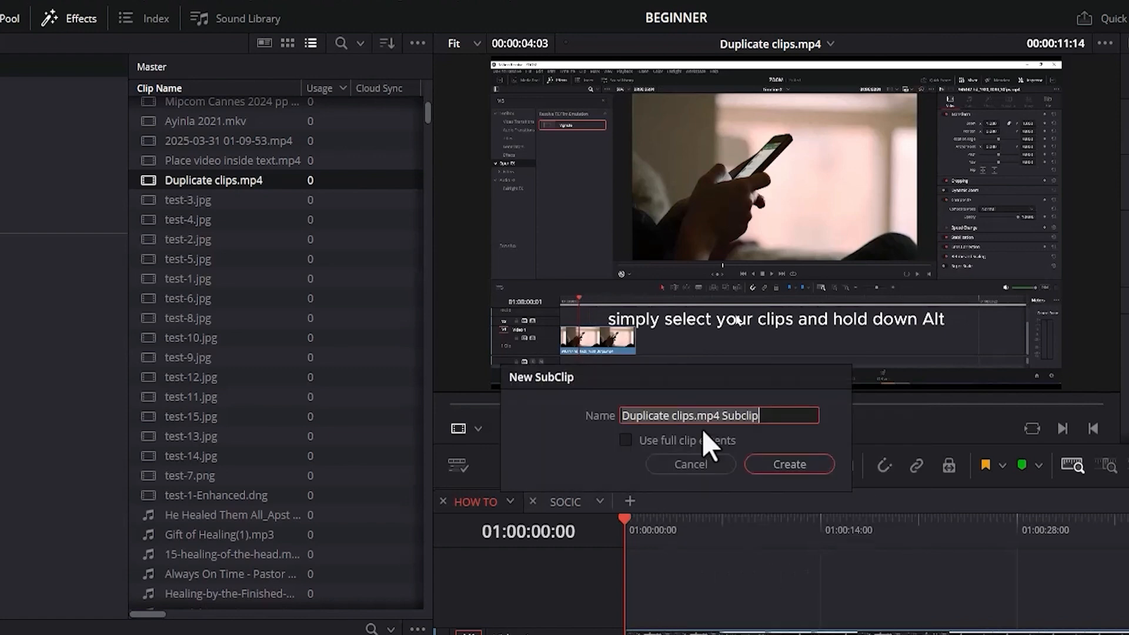
pyautogui.write('SUBCLIP 2')
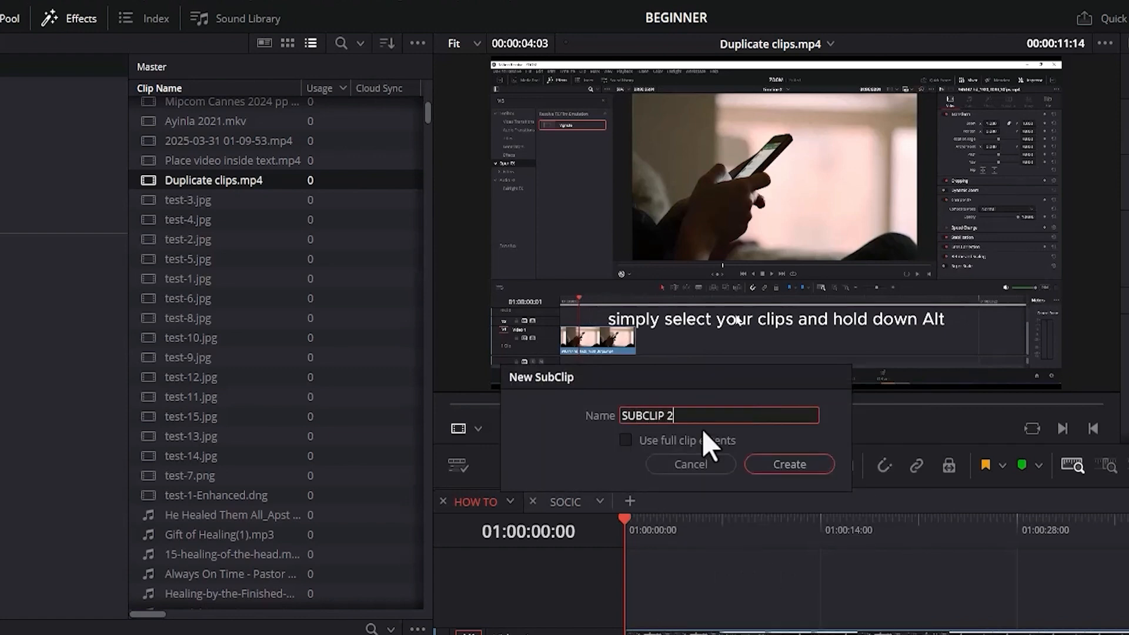
pyautogui.click(759, 465)
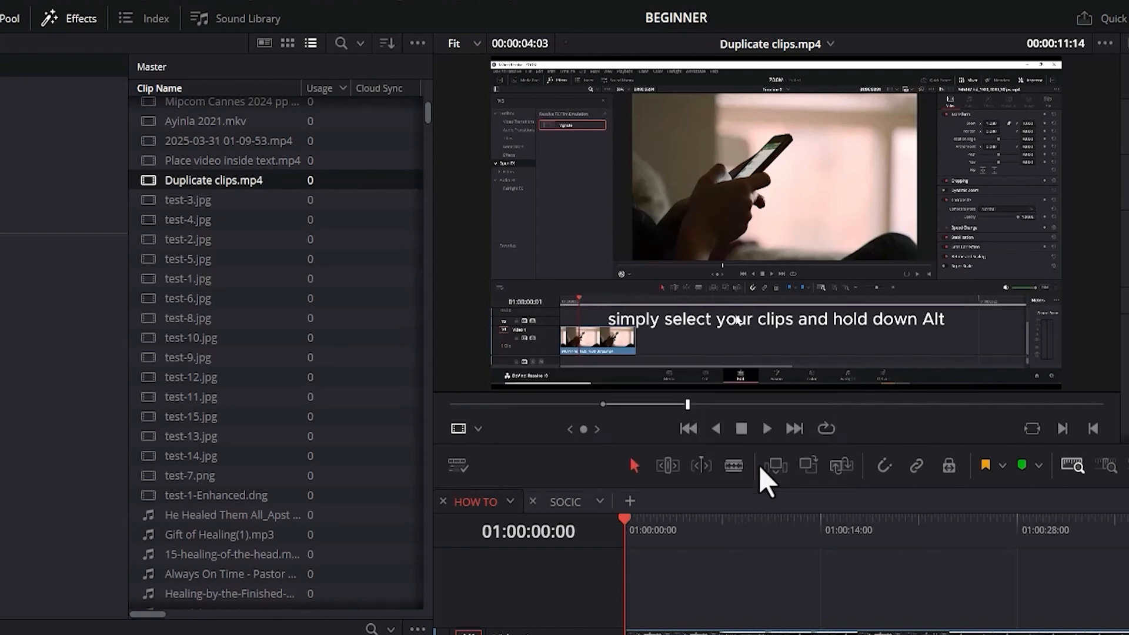
pyautogui.moveTo(428, 113); pyautogui.dragTo(303, 597)
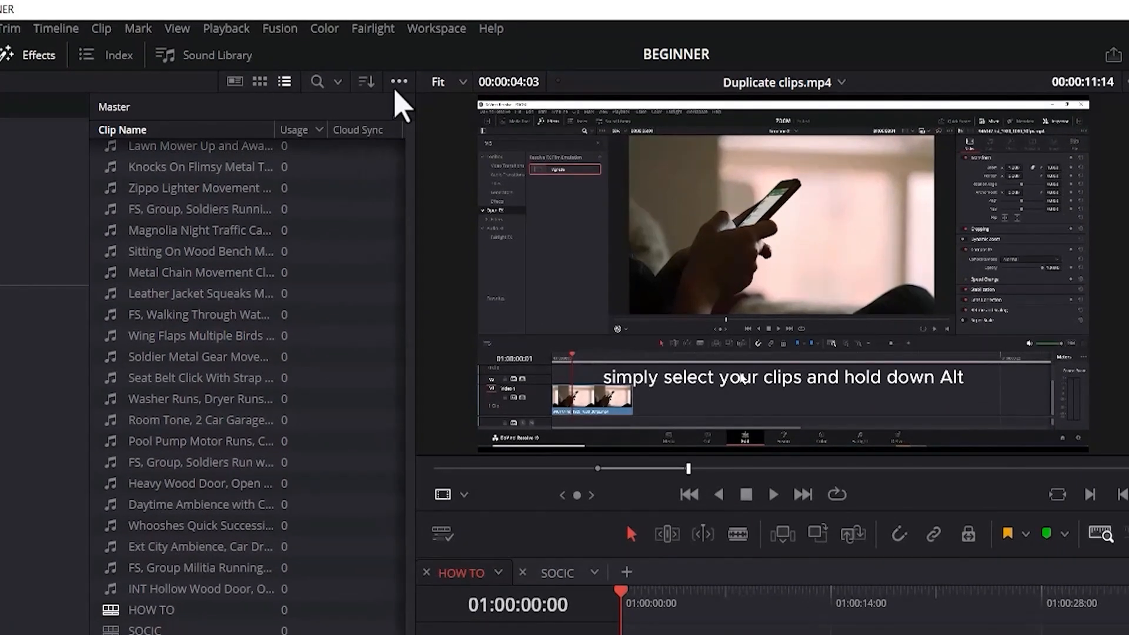
# Remove all unused clips from the Media Pool, loading all timelines to determine usage.
pyautogui.click(417, 43)
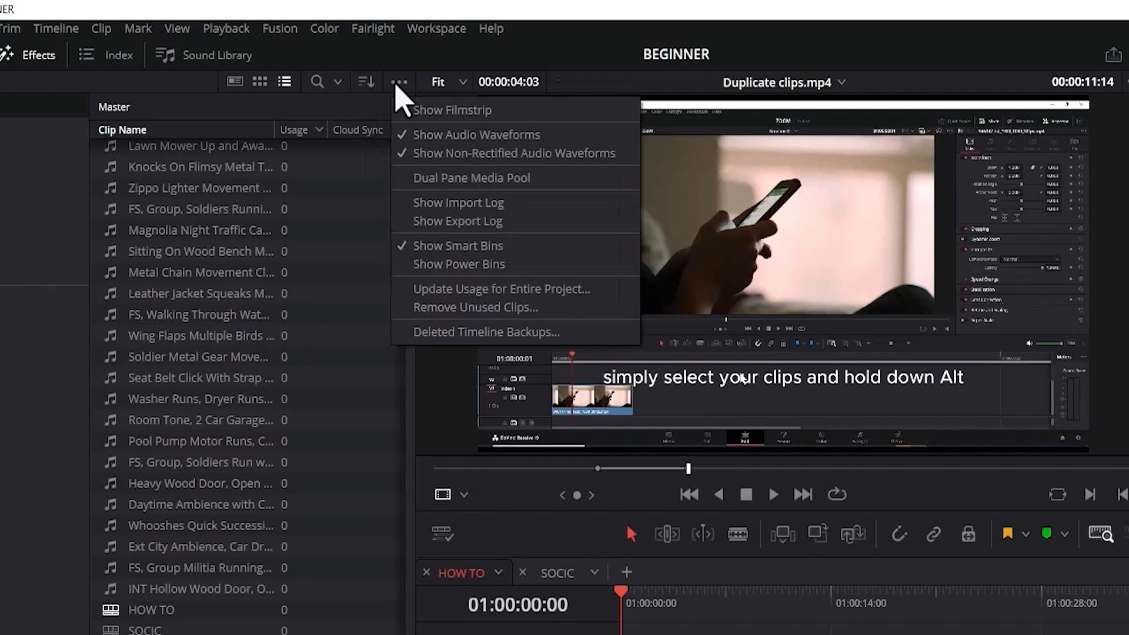
pyautogui.click(435, 289)
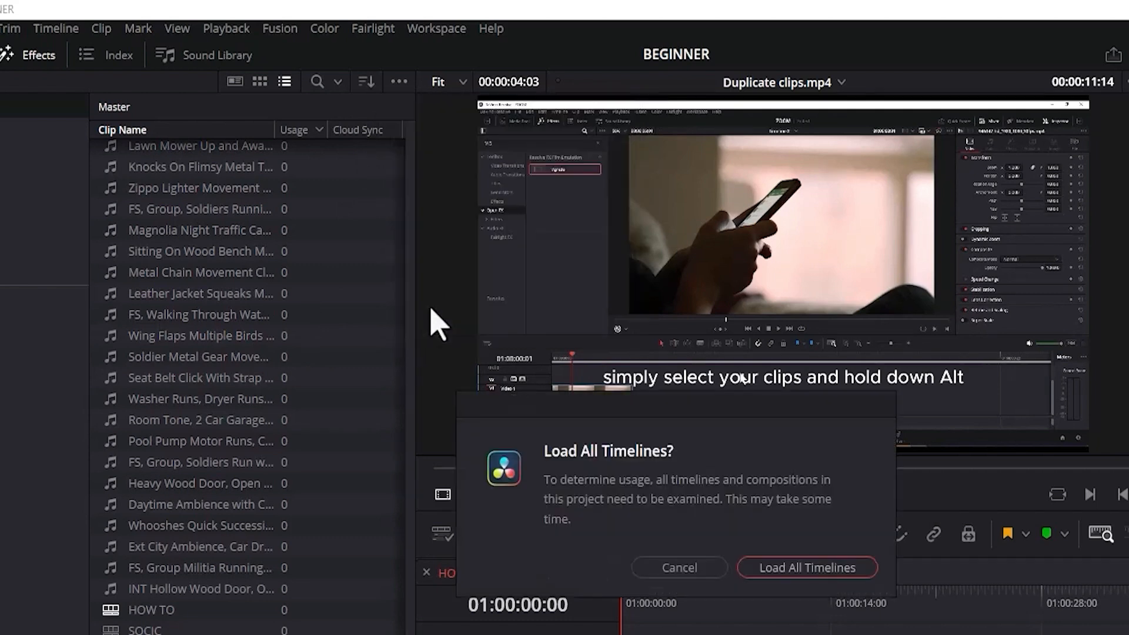
pyautogui.click(774, 568)
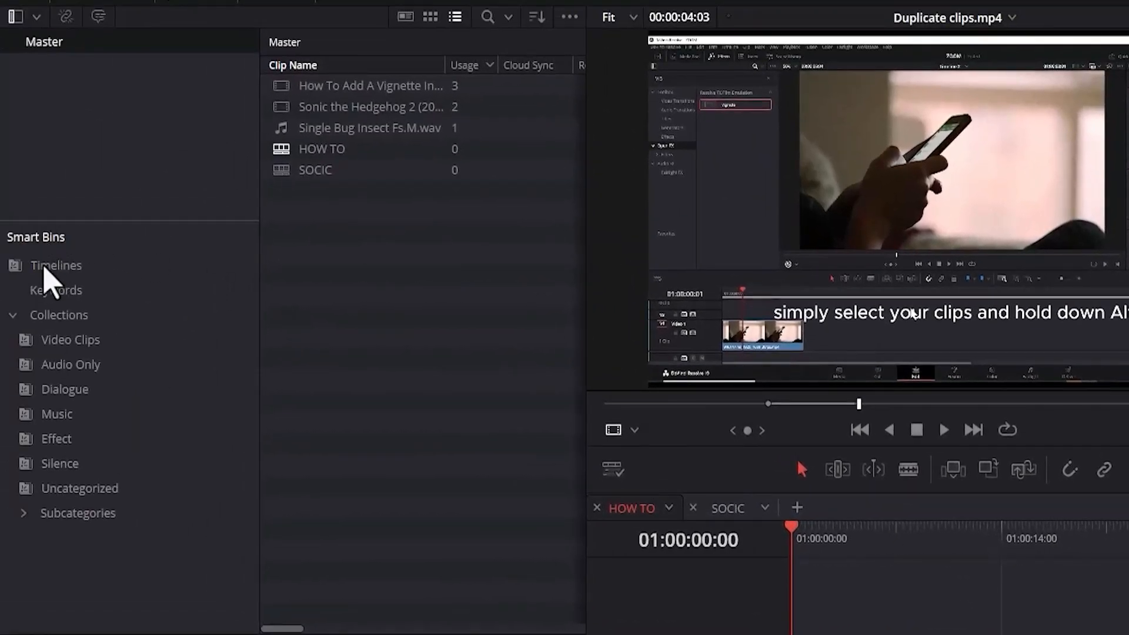
# Start a new smart bin named USED.
pyautogui.rightClick(86, 583)
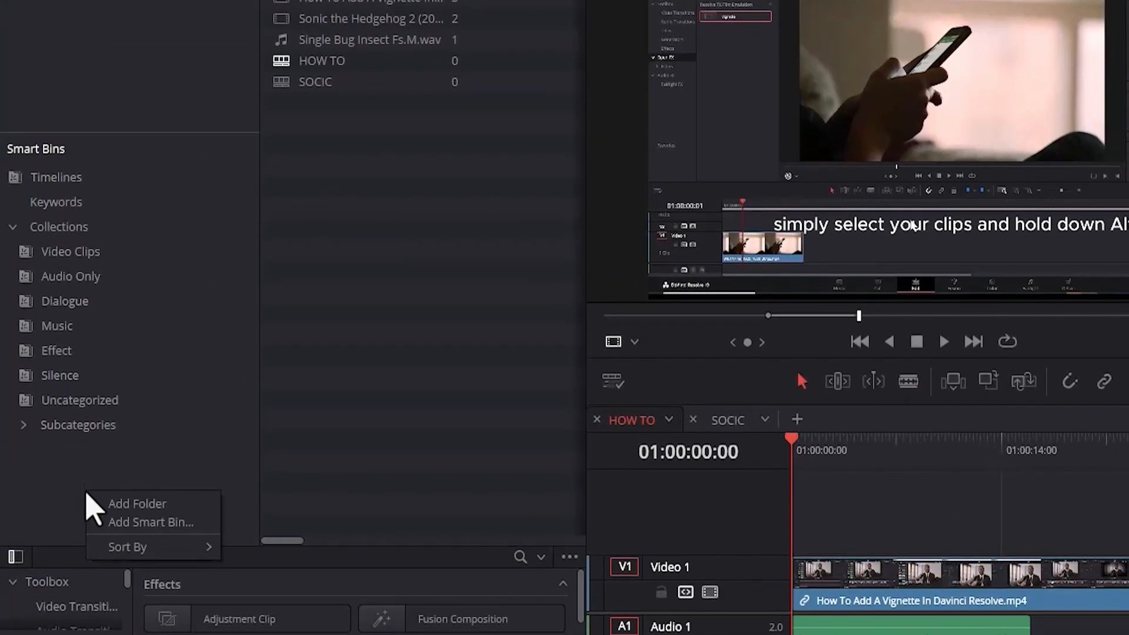
pyautogui.click(147, 523)
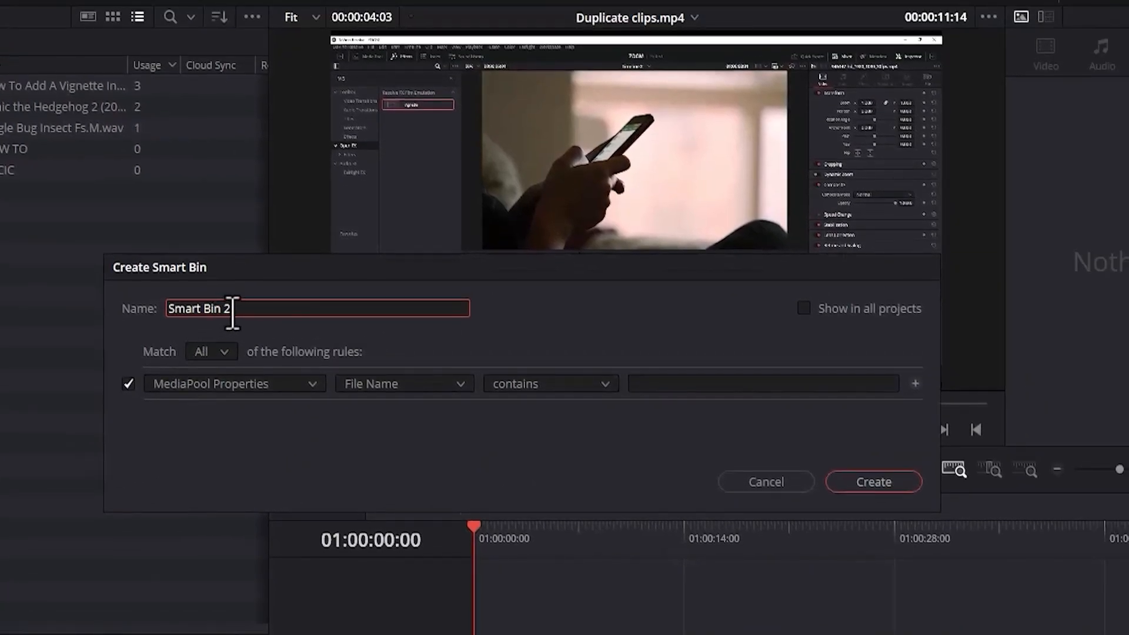
pyautogui.moveTo(397, 261); pyautogui.dragTo(329, 263)
pyautogui.write('USED')
# Create the smart bin with the MediaPool rule Usage is greater than 0, shown in all projects.
pyautogui.click(406, 386)
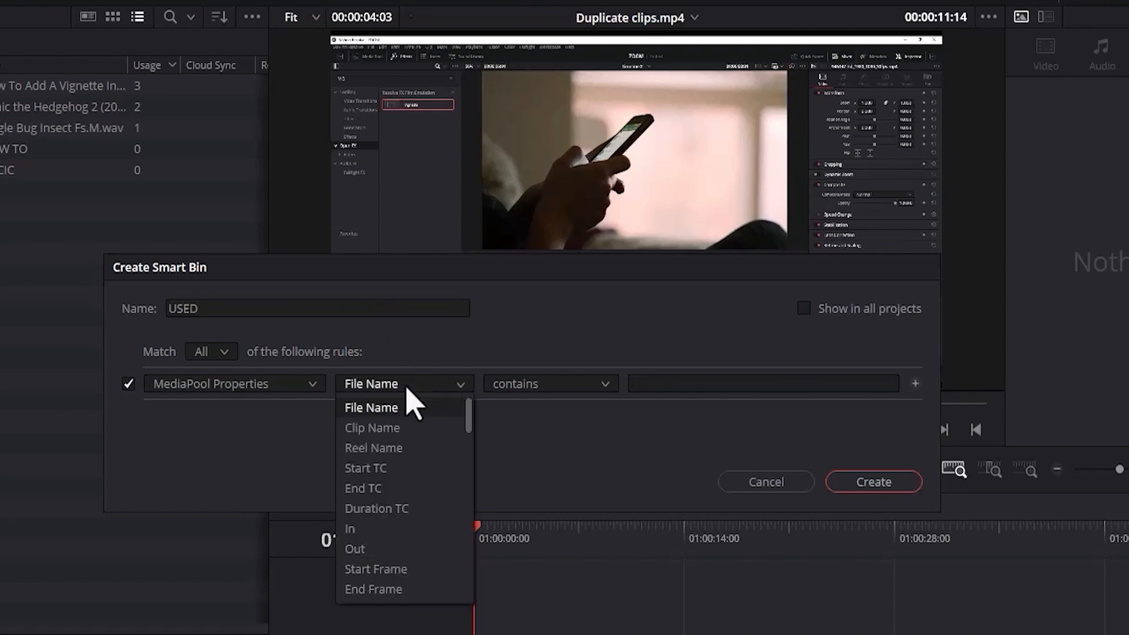
pyautogui.moveTo(469, 416); pyautogui.dragTo(462, 474)
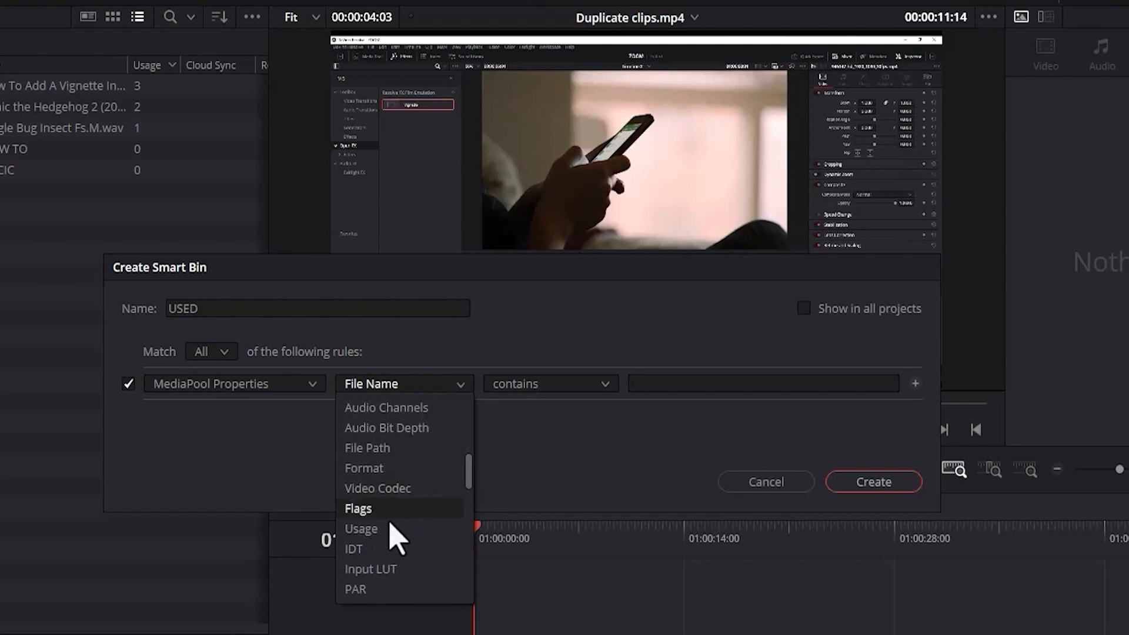
pyautogui.click(391, 535)
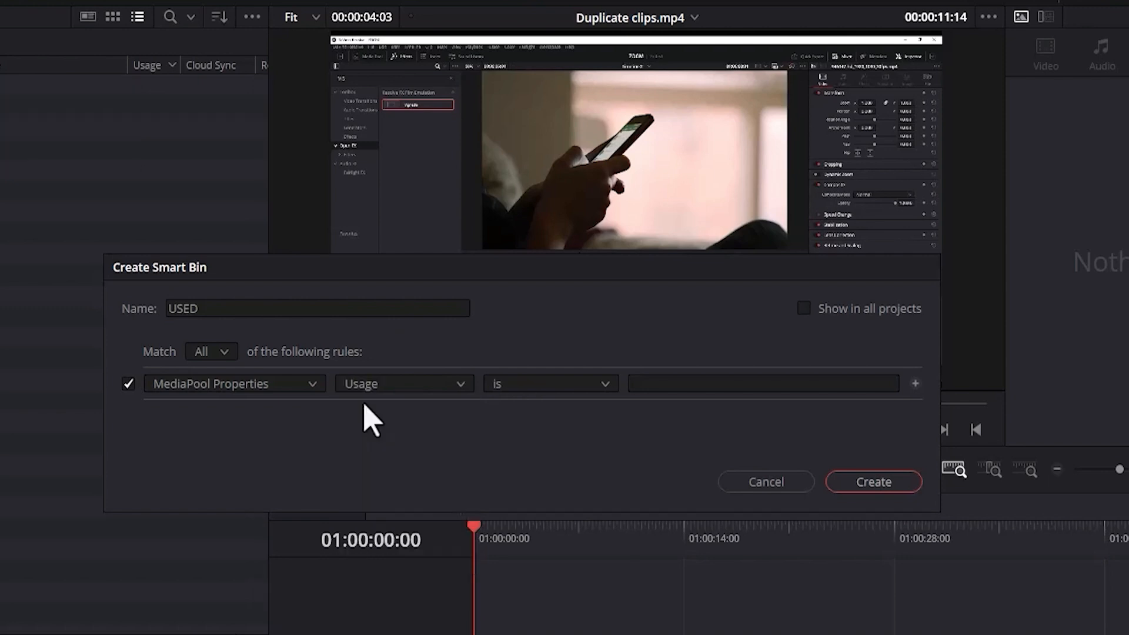
pyautogui.click(510, 384)
pyautogui.click(518, 452)
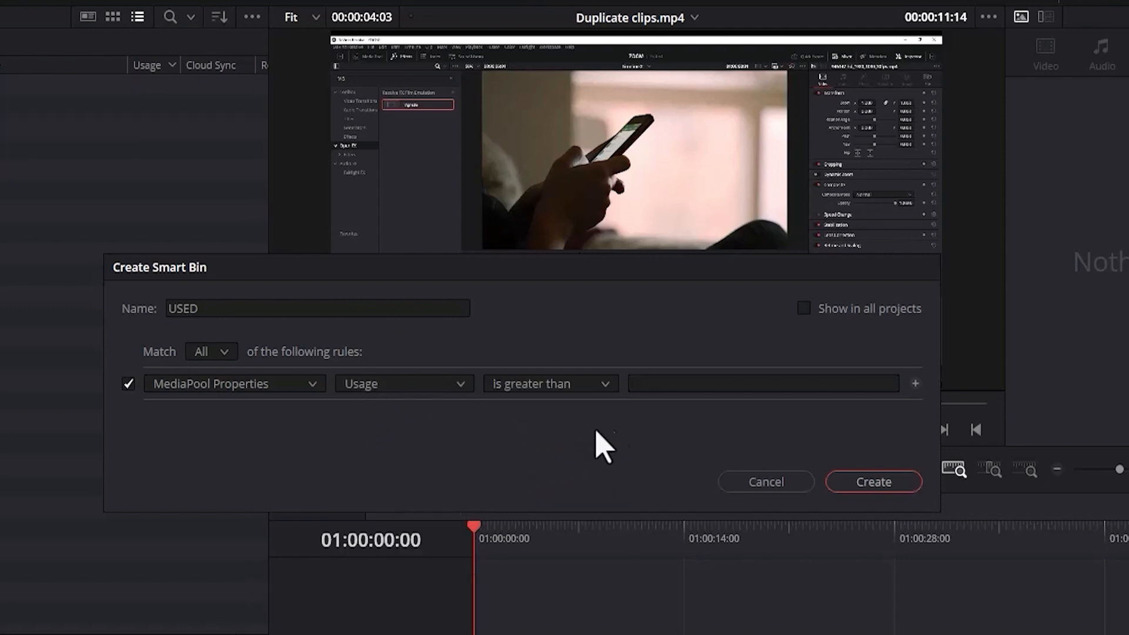
pyautogui.click(656, 388)
pyautogui.write('0')
pyautogui.press('Return')
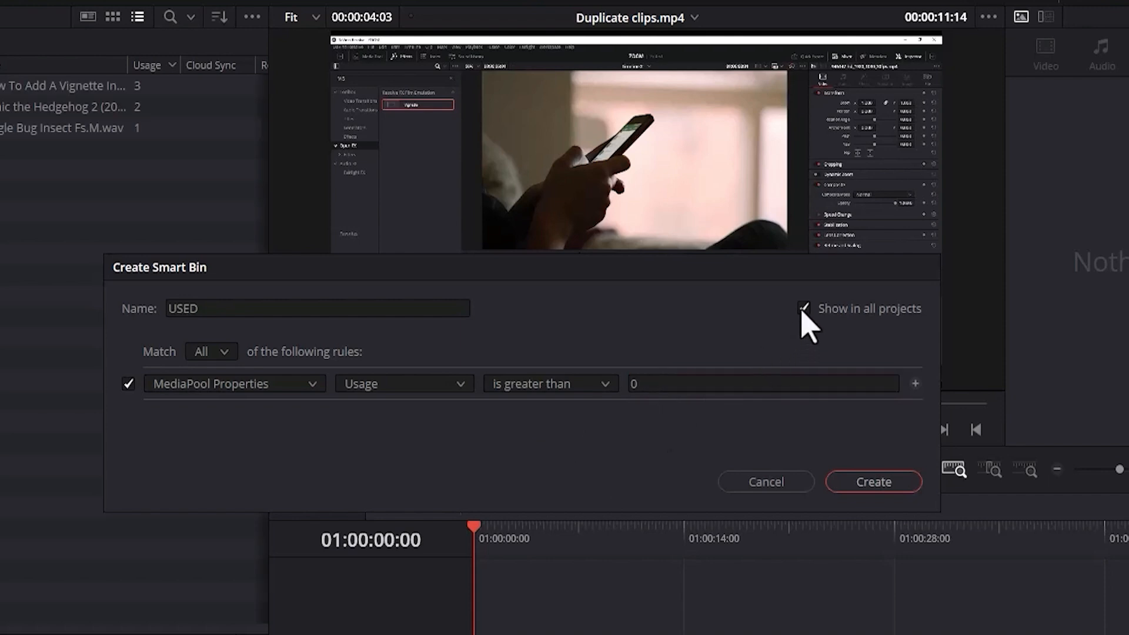
pyautogui.click(860, 483)
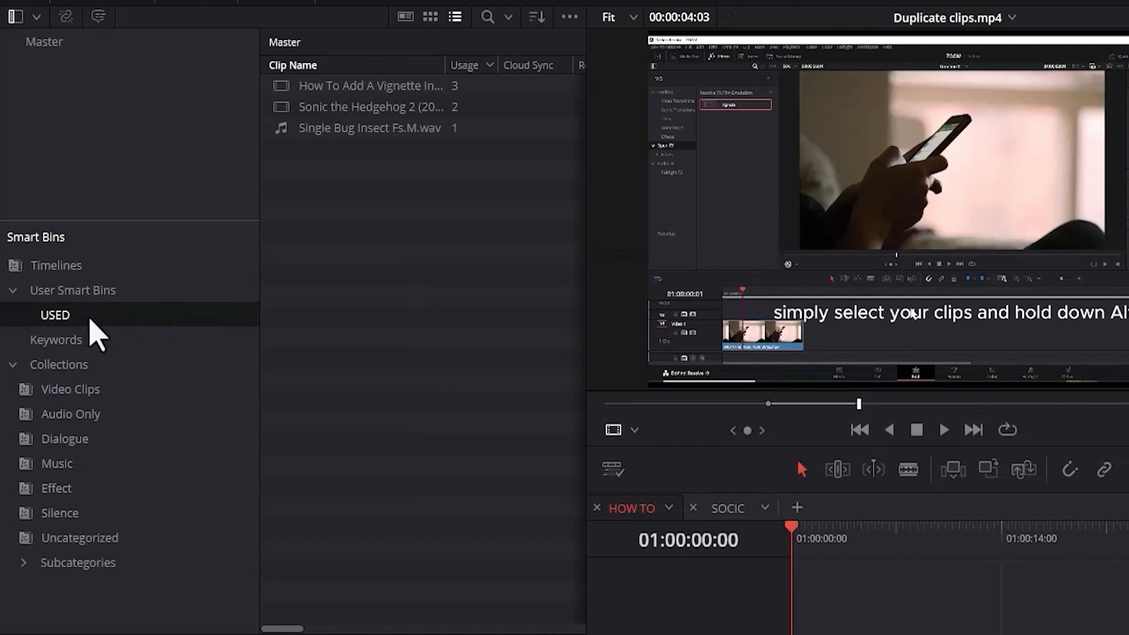
pyautogui.doubleClick(48, 314)
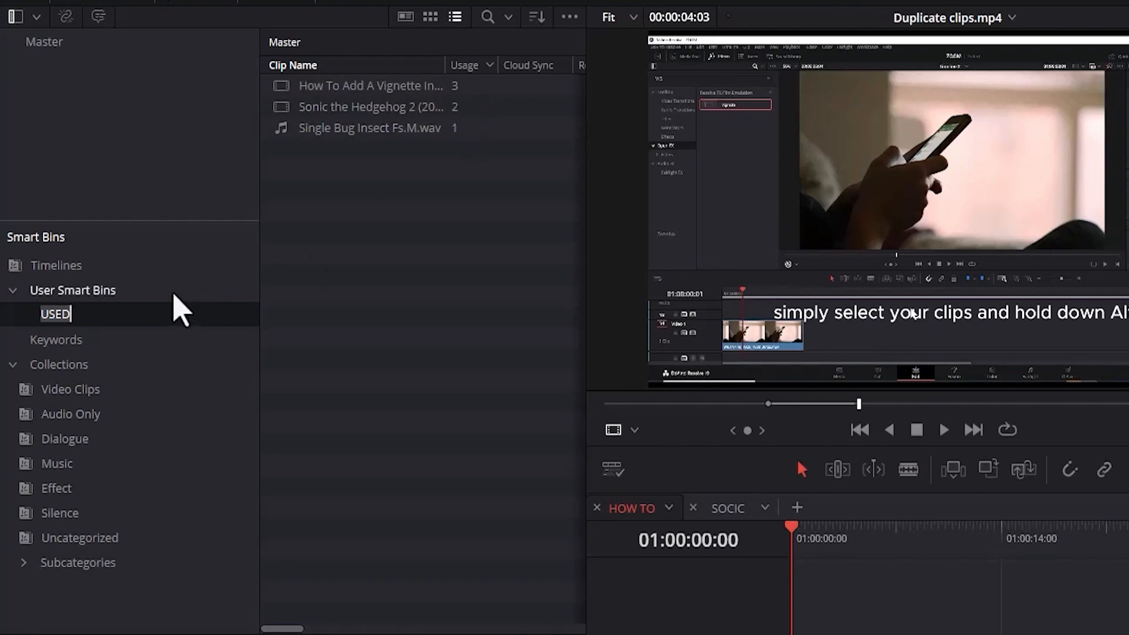
pyautogui.press('Return')
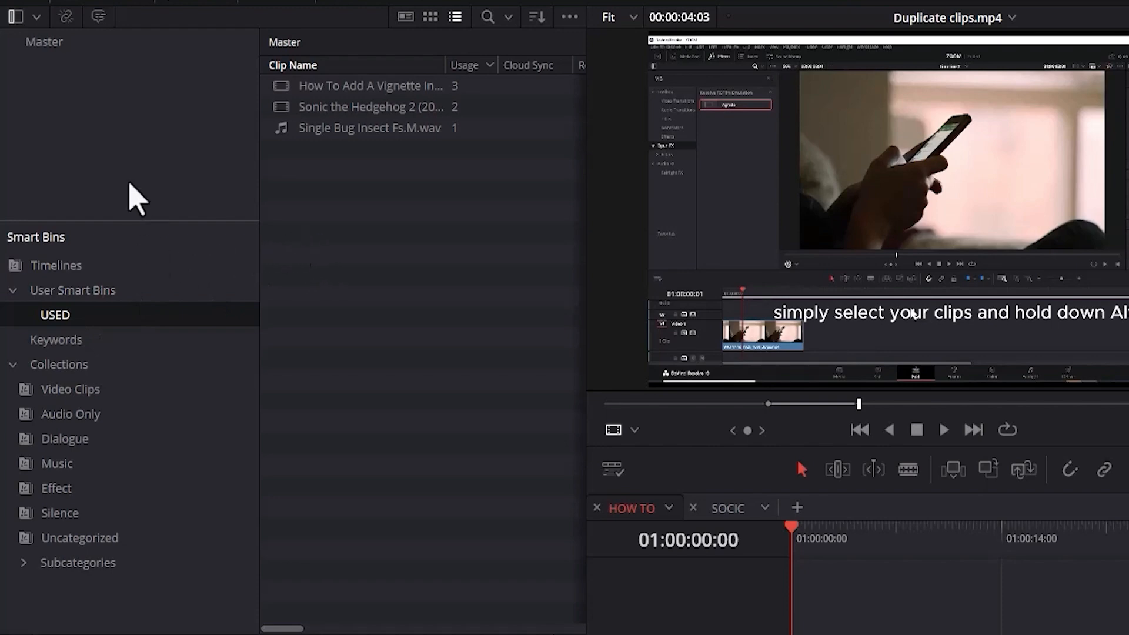
# Import the Arrows Out Sweetener and Backpack Bookbag sound files into the Master bin, and check the USED smart bin's contents.
pyautogui.click(105, 120)
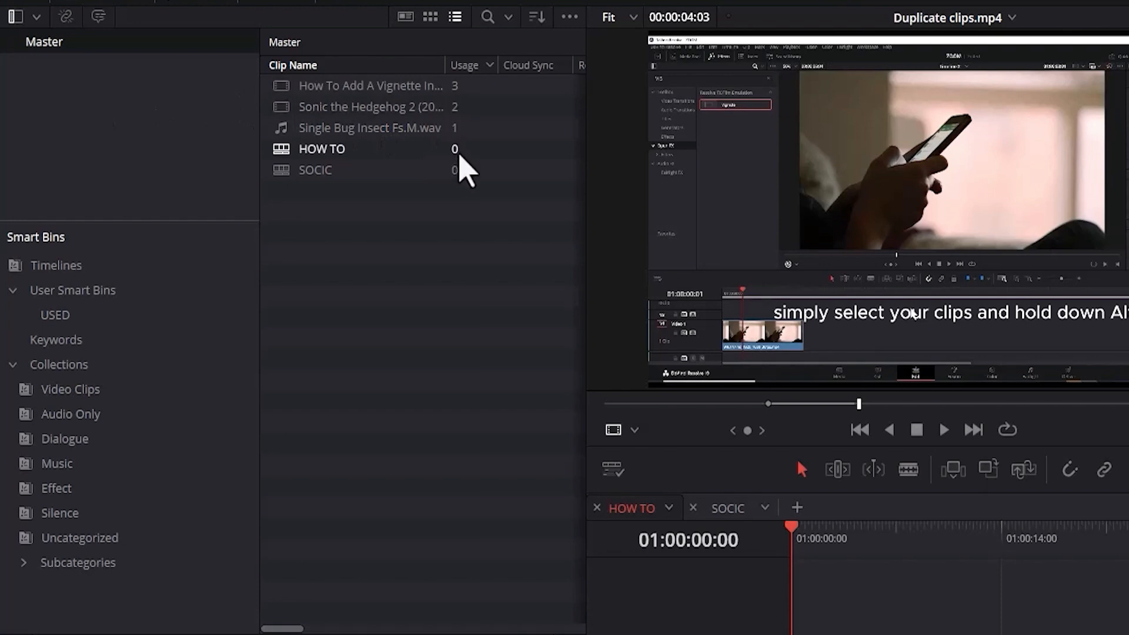
pyautogui.hotkey('ctrl', 'i')
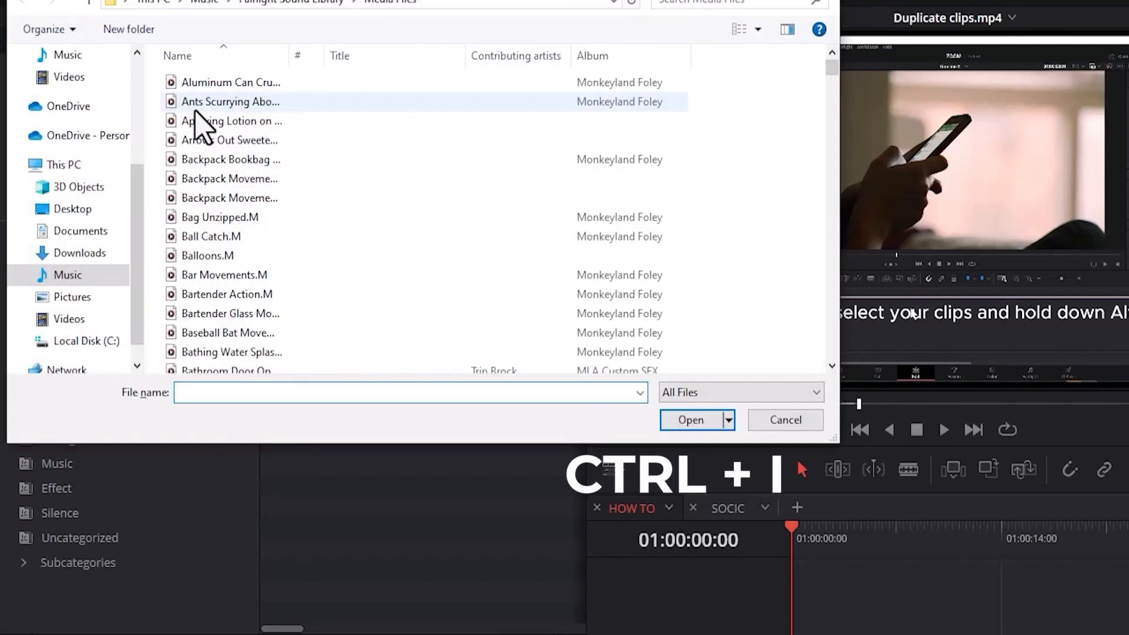
pyautogui.click(191, 141)
pyautogui.keyDown('shift'); pyautogui.click(194, 160); pyautogui.keyUp('shift')
pyautogui.click(690, 420)
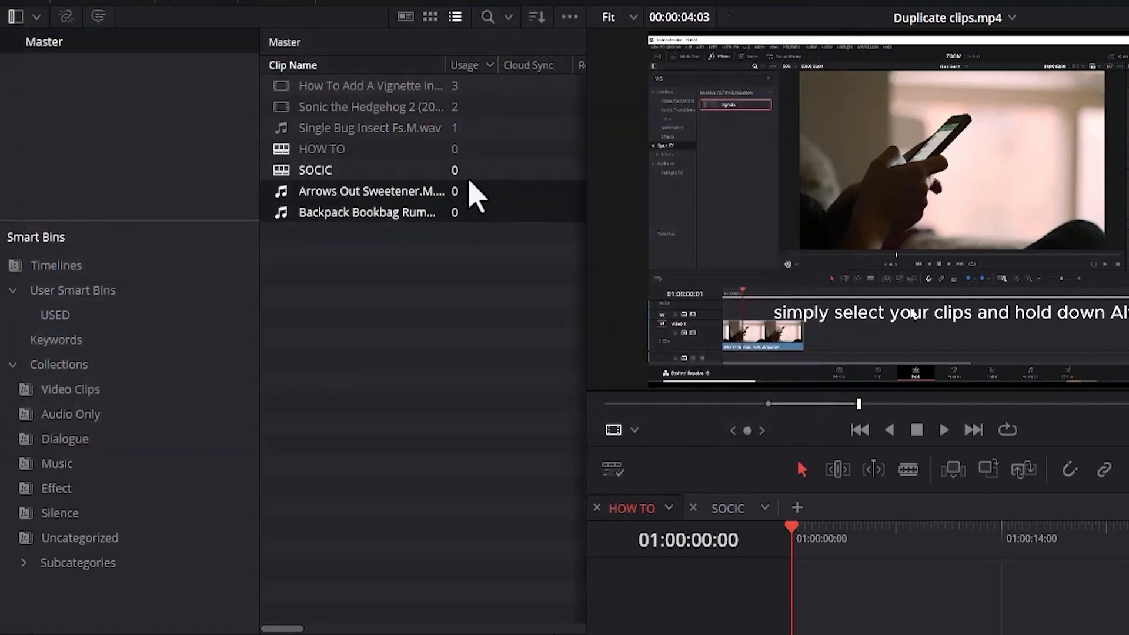
pyautogui.click(76, 320)
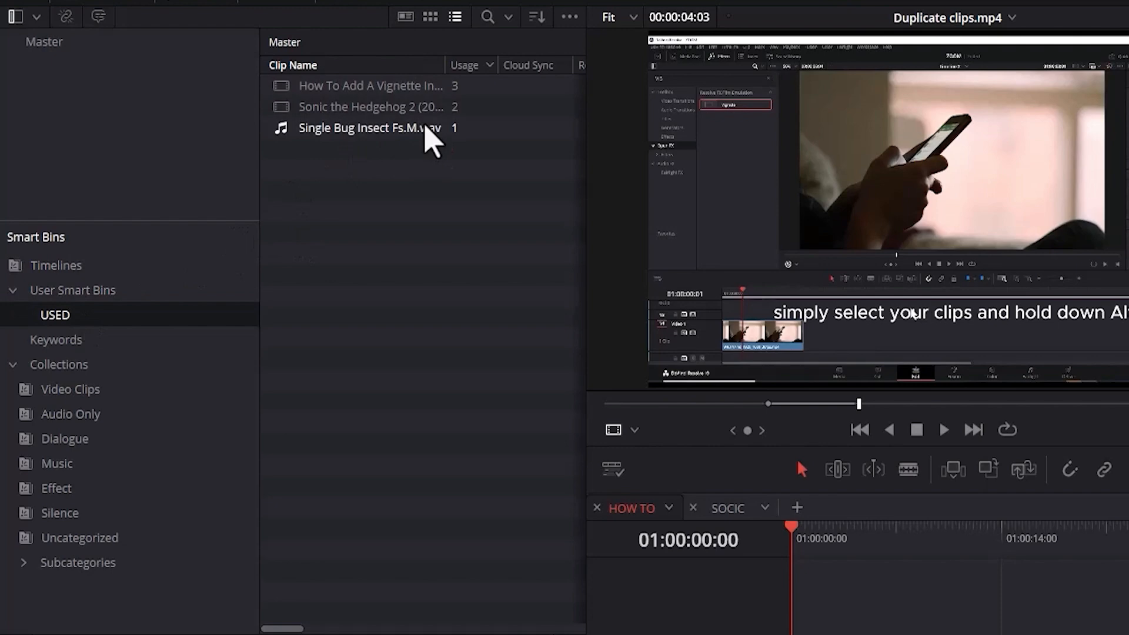
# Duplicate the USED smart bin and rename the copy UNUSED.
pyautogui.rightClick(137, 320)
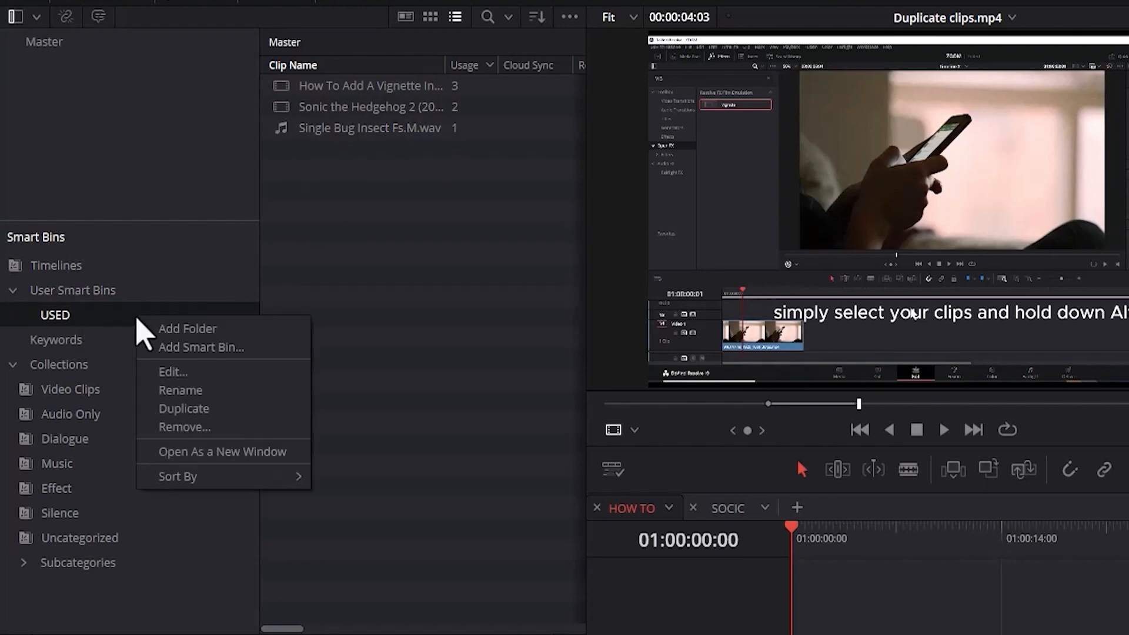
pyautogui.click(187, 412)
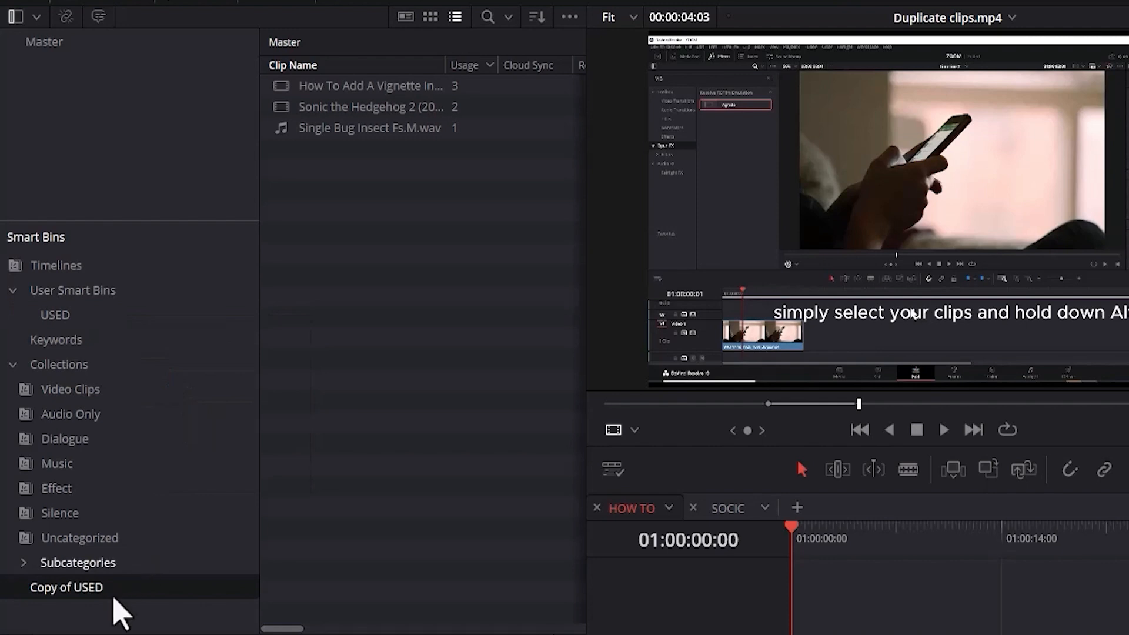
pyautogui.rightClick(87, 588)
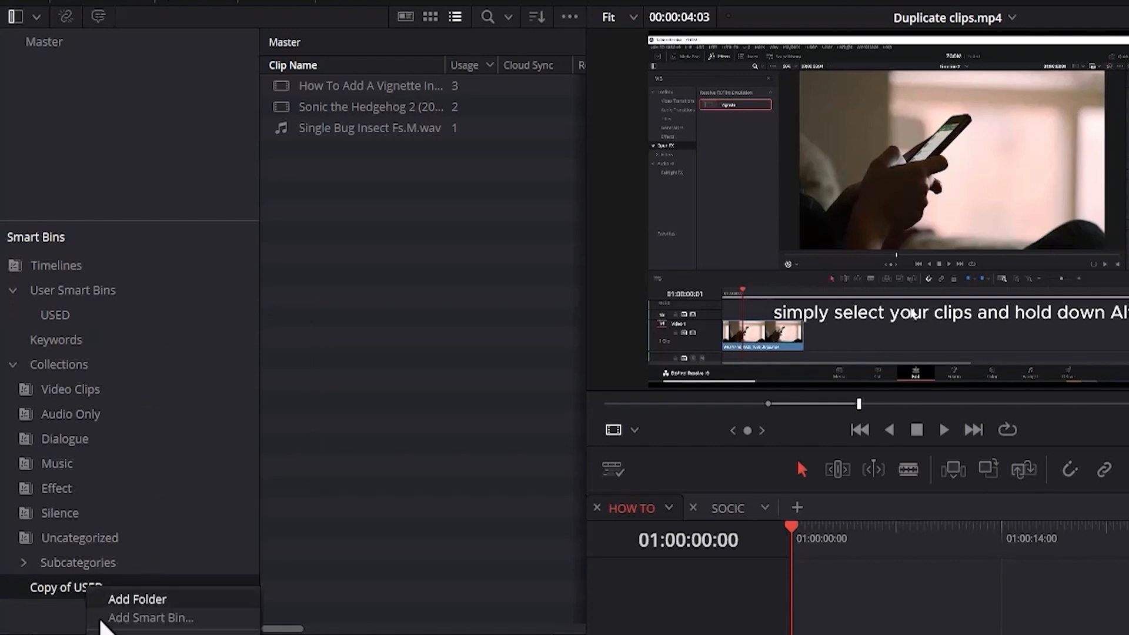
pyautogui.click(120, 634)
pyautogui.write('UN')
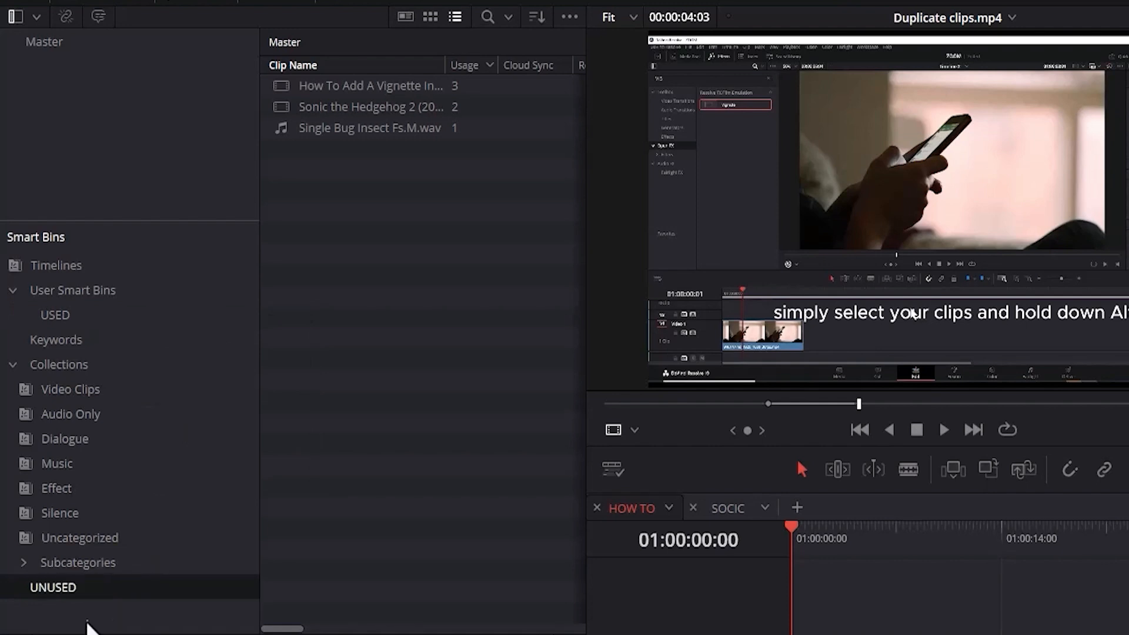
# Move the UNUSED smart bin into the User Smart Bins folder and set its MediaPool rule to Usage is 0.
pyautogui.moveTo(63, 592); pyautogui.dragTo(69, 294)
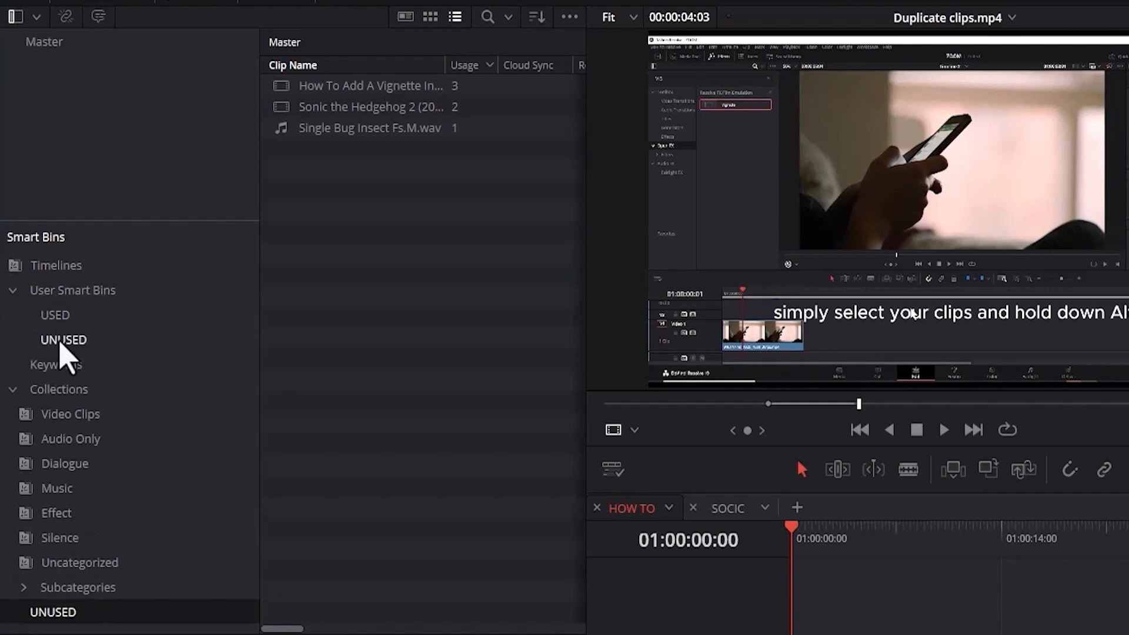
pyautogui.click(59, 341)
pyautogui.rightClick(67, 356)
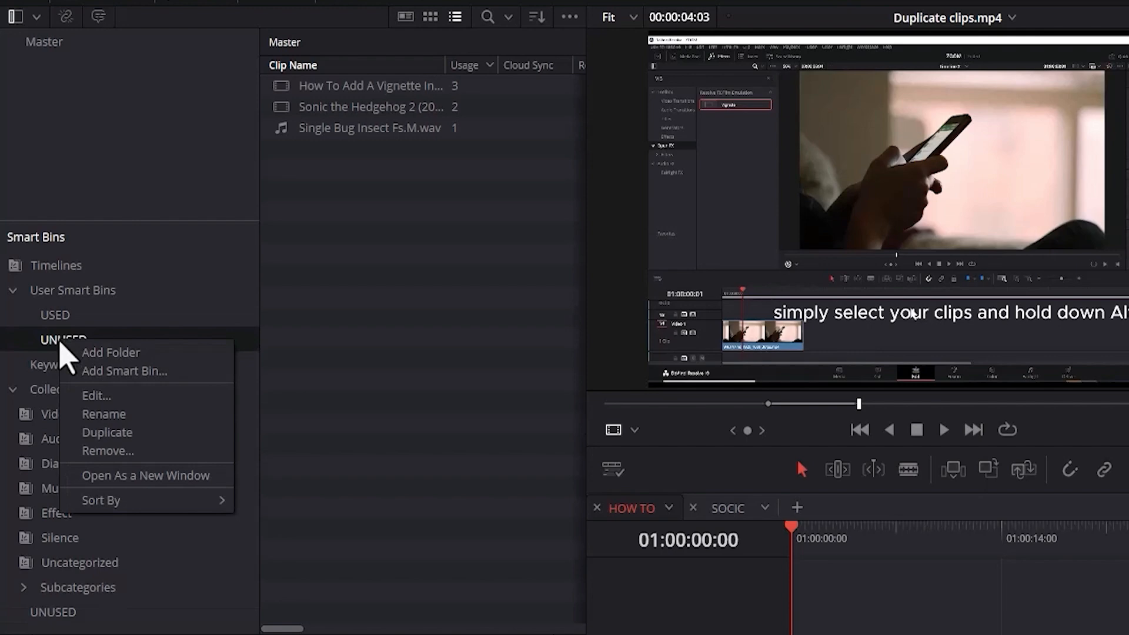
pyautogui.click(95, 396)
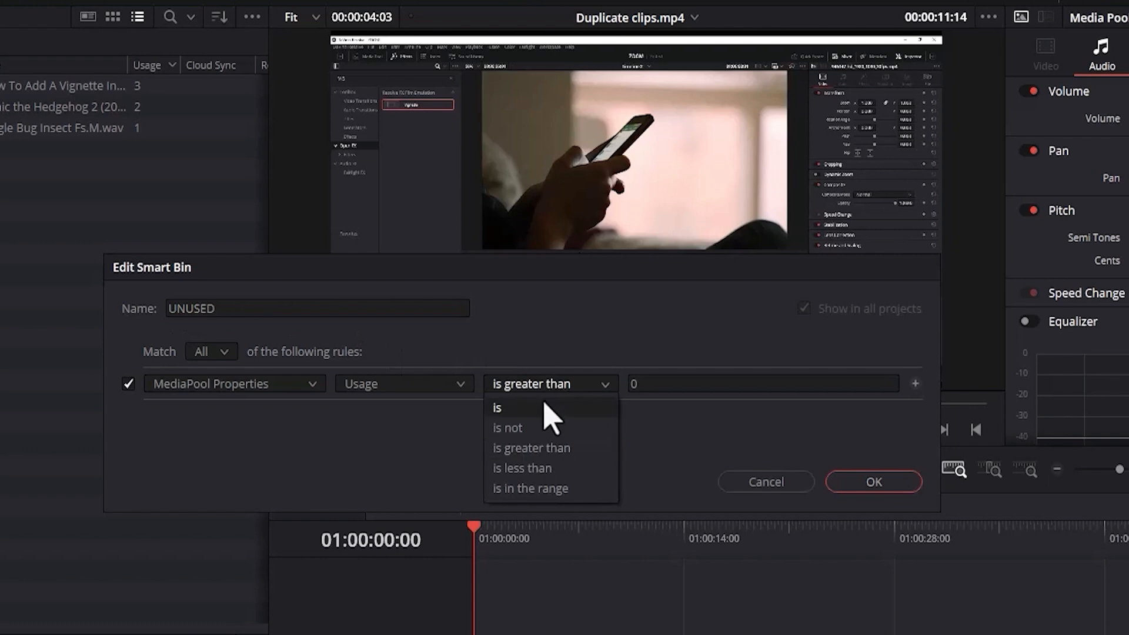
pyautogui.click(550, 409)
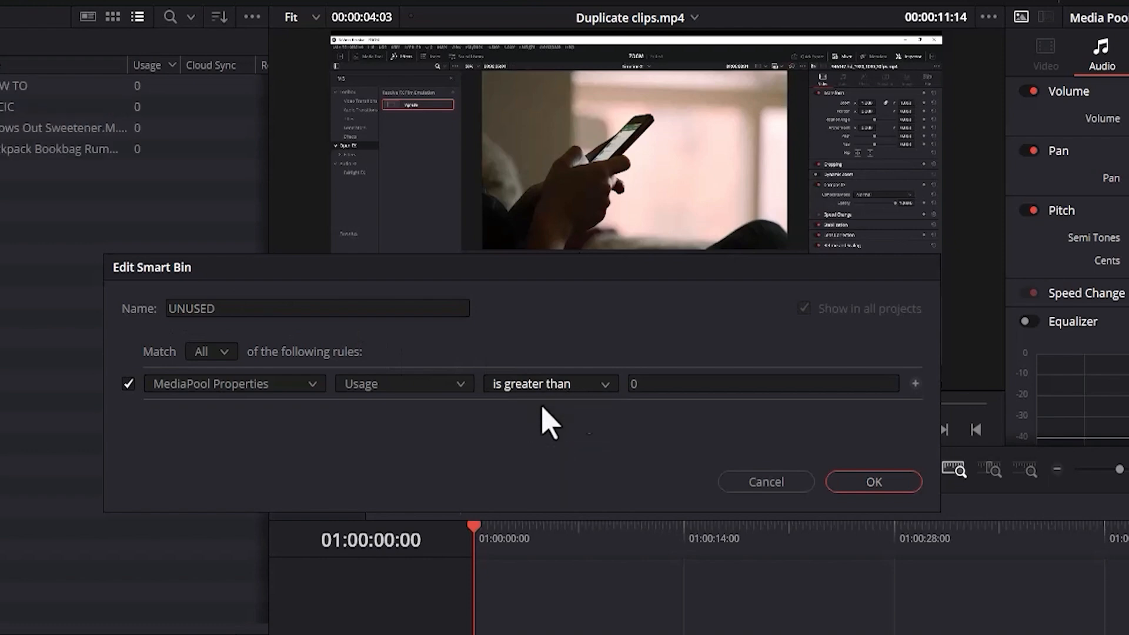
pyautogui.click(859, 483)
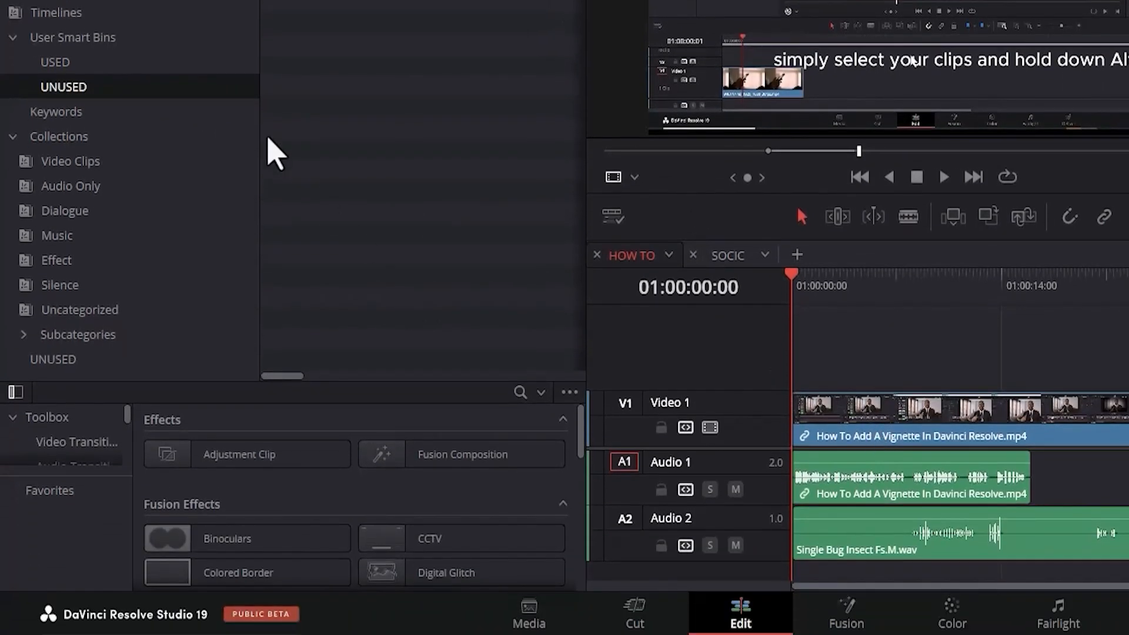
# Collapse the User Smart Bins folder and start another new smart bin.
pyautogui.click(13, 38)
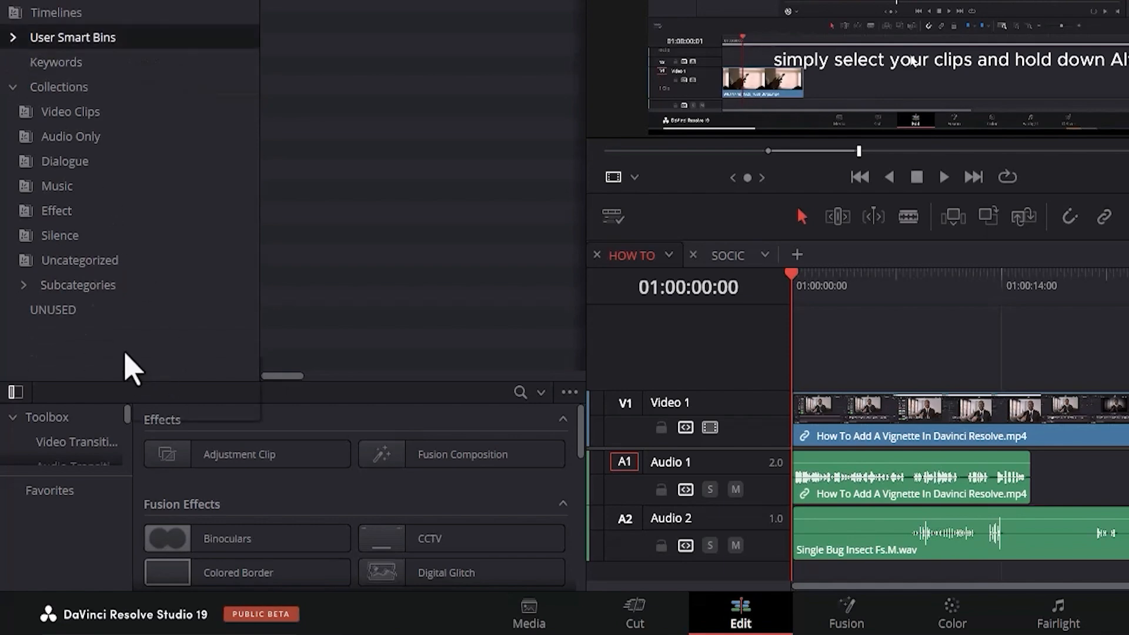
pyautogui.rightClick(131, 368)
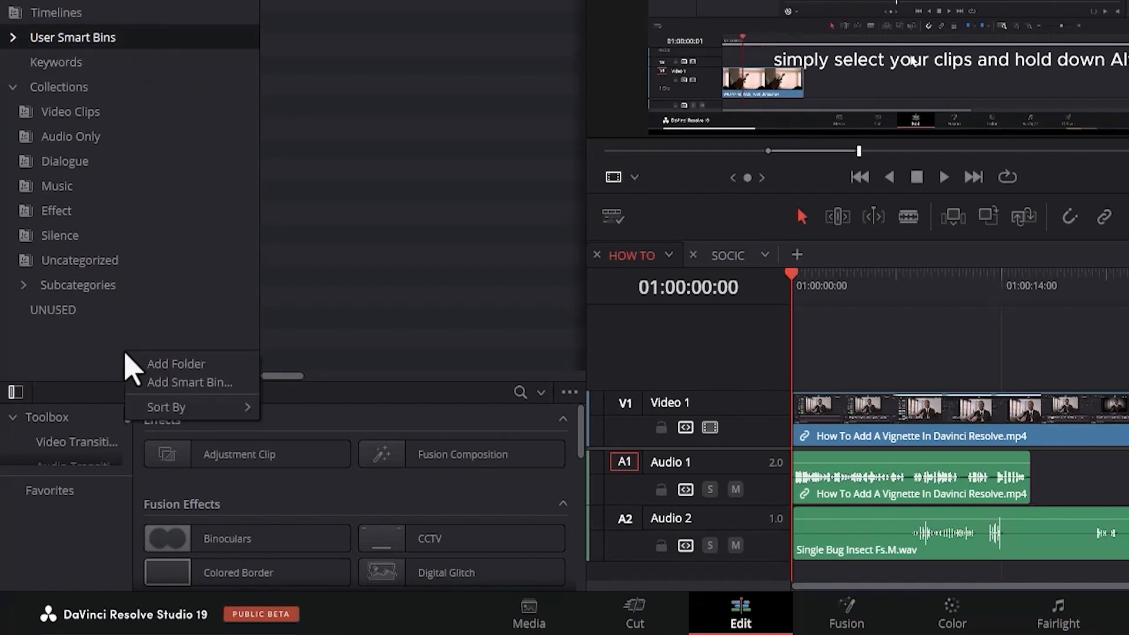
pyautogui.click(167, 382)
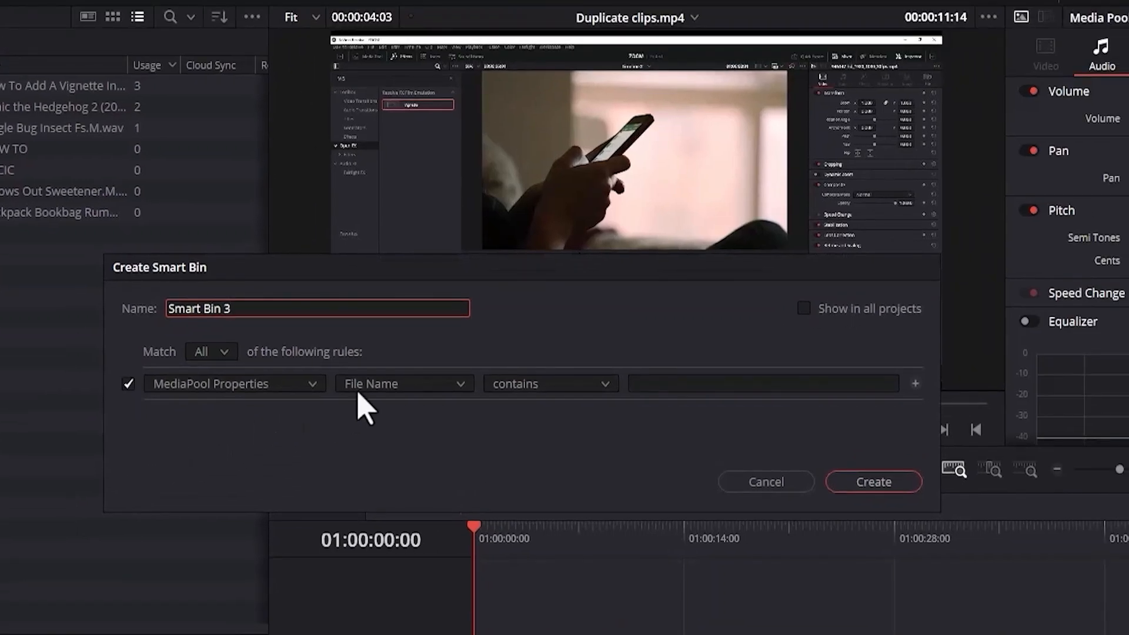
# Try a MediaPool Properties rule of Clip Type is Video + Audio for the new smart bin.
pyautogui.click(685, 142)
pyautogui.moveTo(467, 428); pyautogui.dragTo(469, 446)
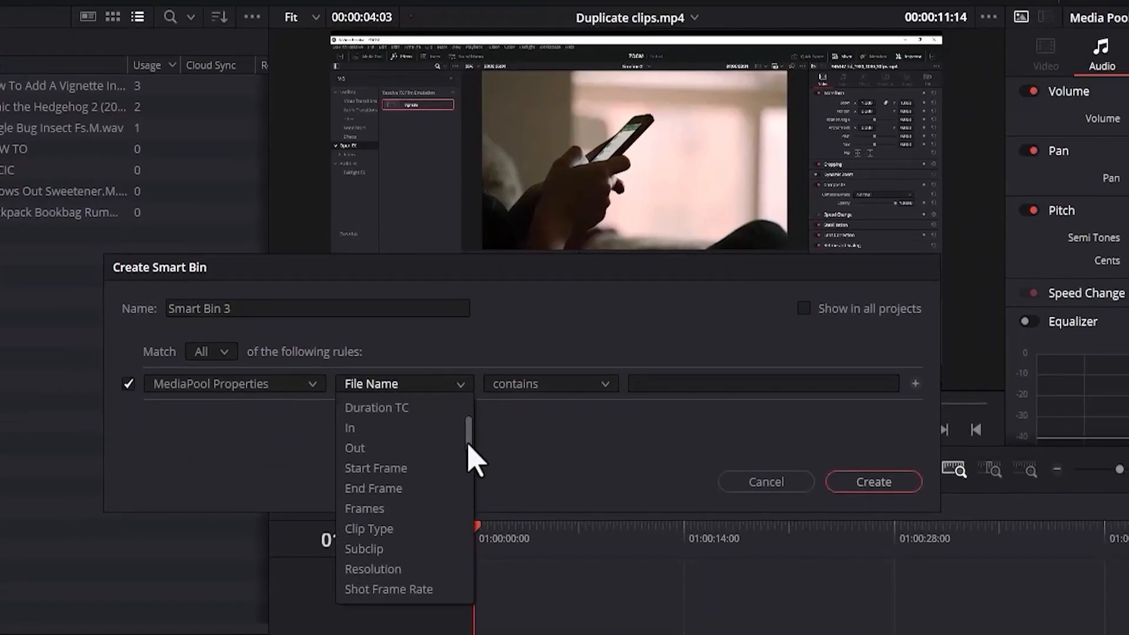
pyautogui.click(387, 529)
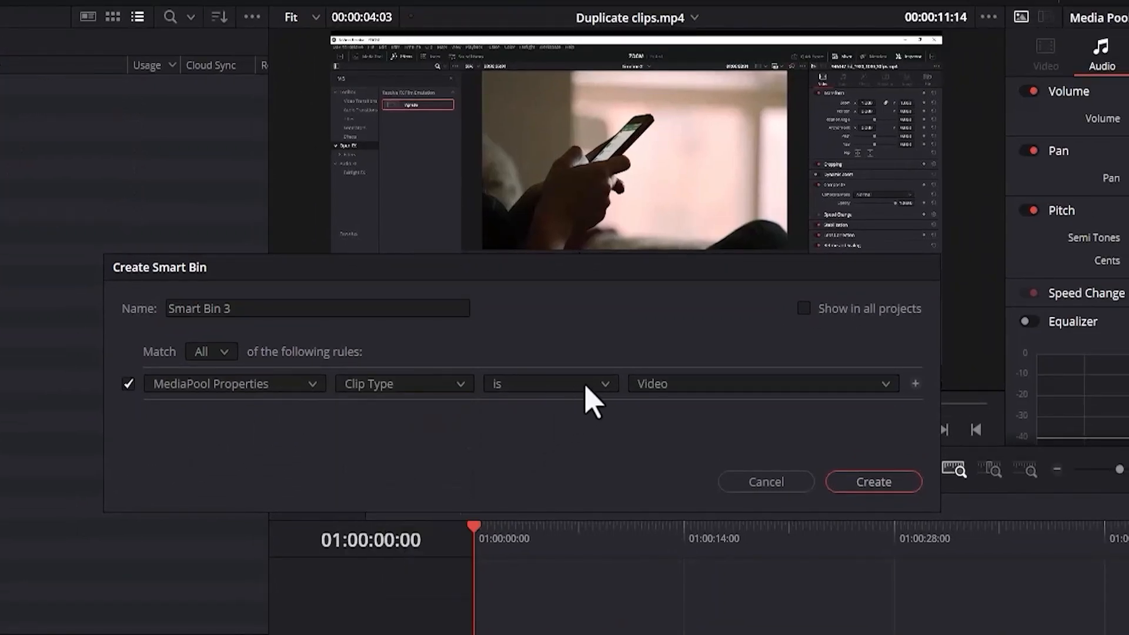
pyautogui.click(656, 385)
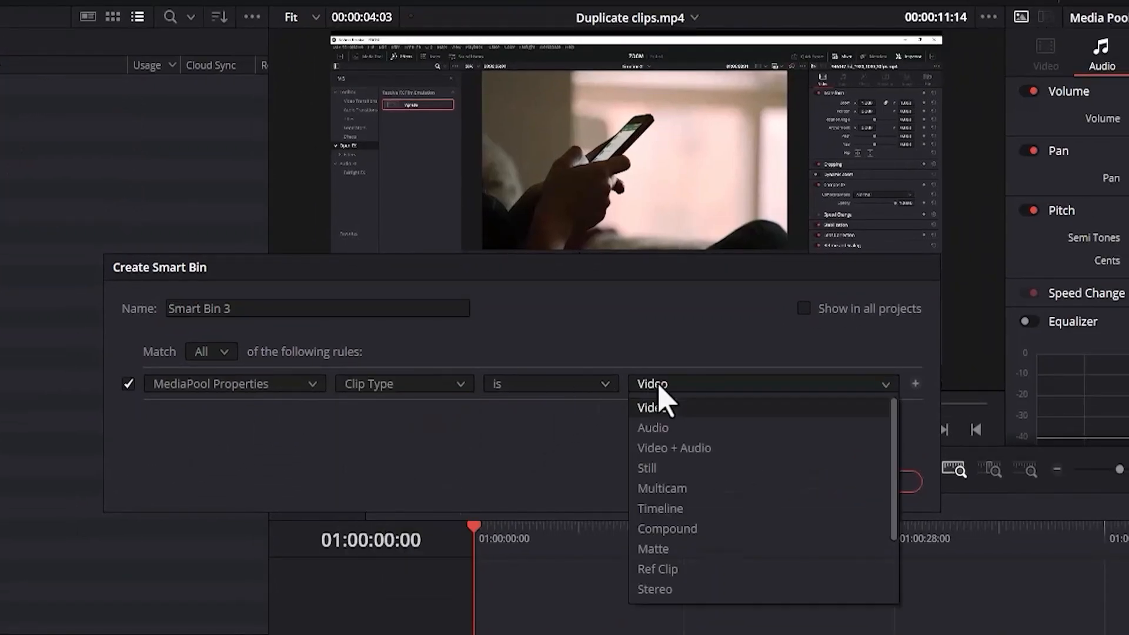
pyautogui.click(676, 449)
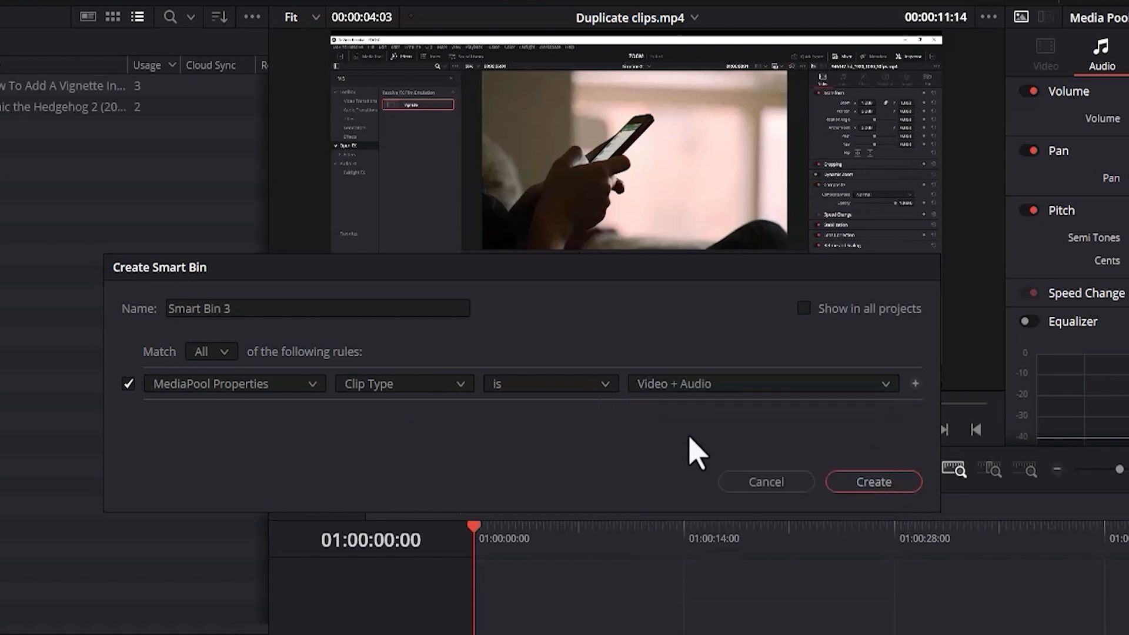
# Switch the rule's clip type to Still and look through the other available clip types.
pyautogui.click(738, 389)
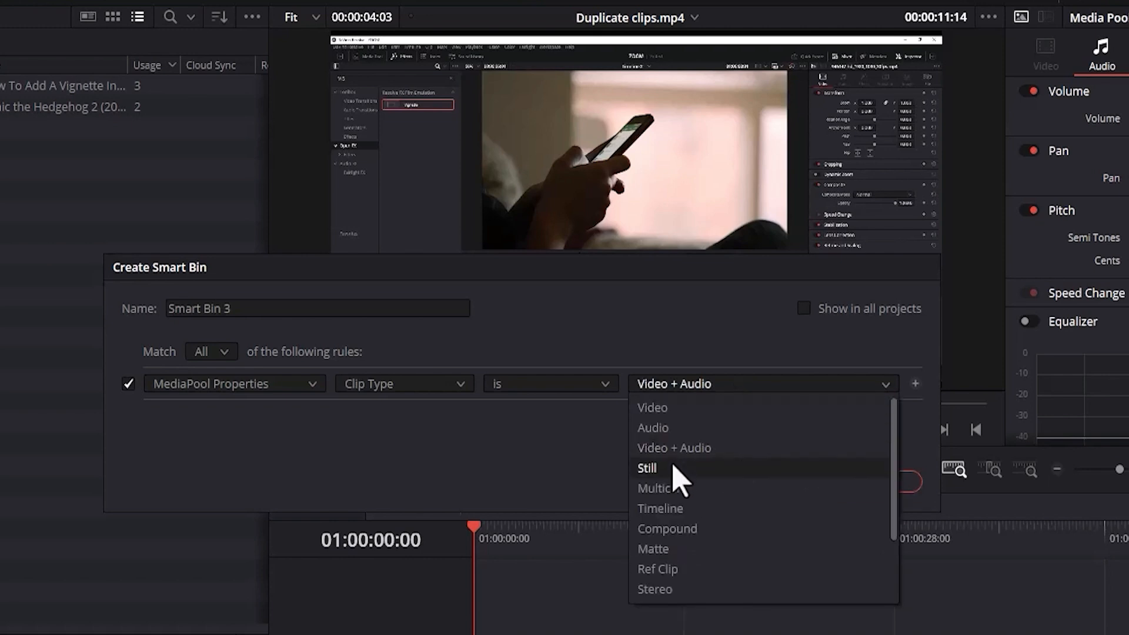
pyautogui.click(676, 479)
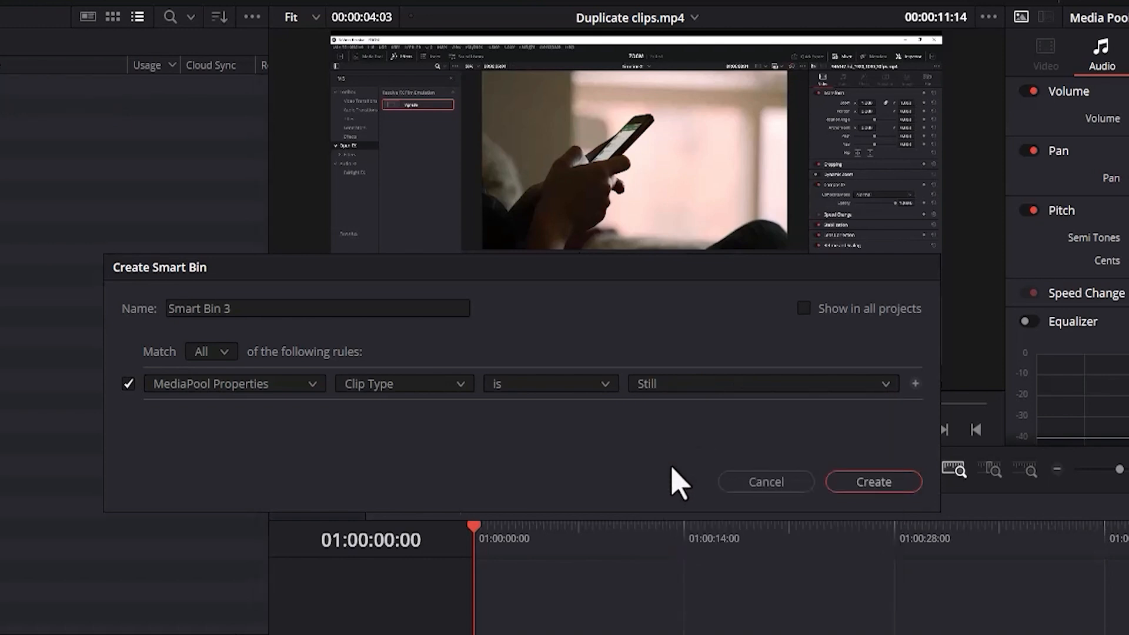
pyautogui.click(740, 390)
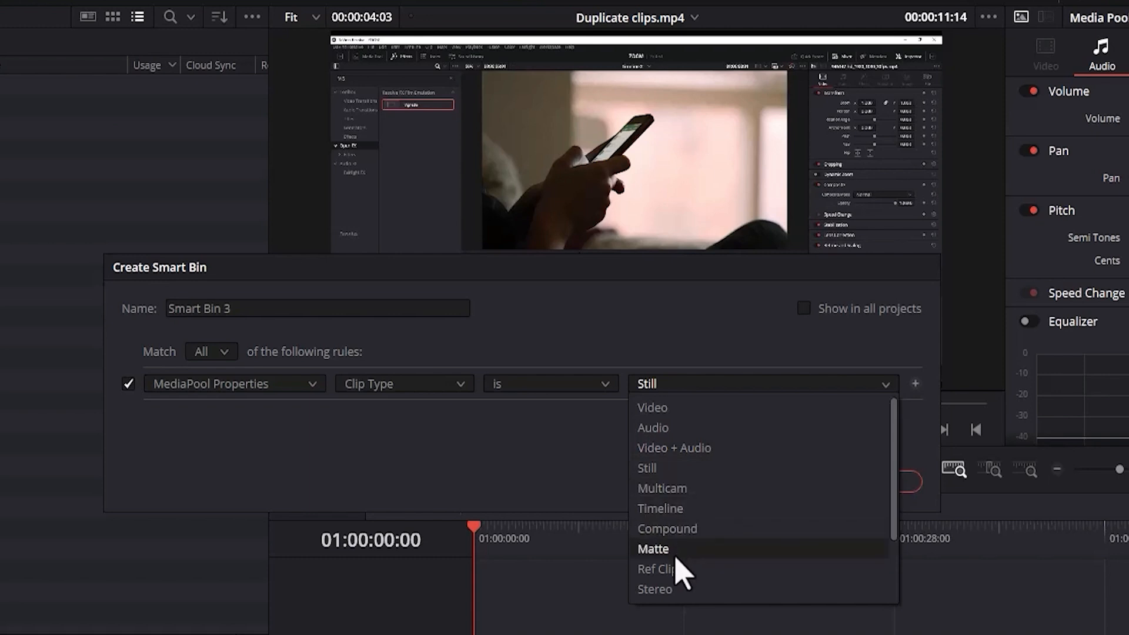
pyautogui.moveTo(894, 510); pyautogui.dragTo(895, 566)
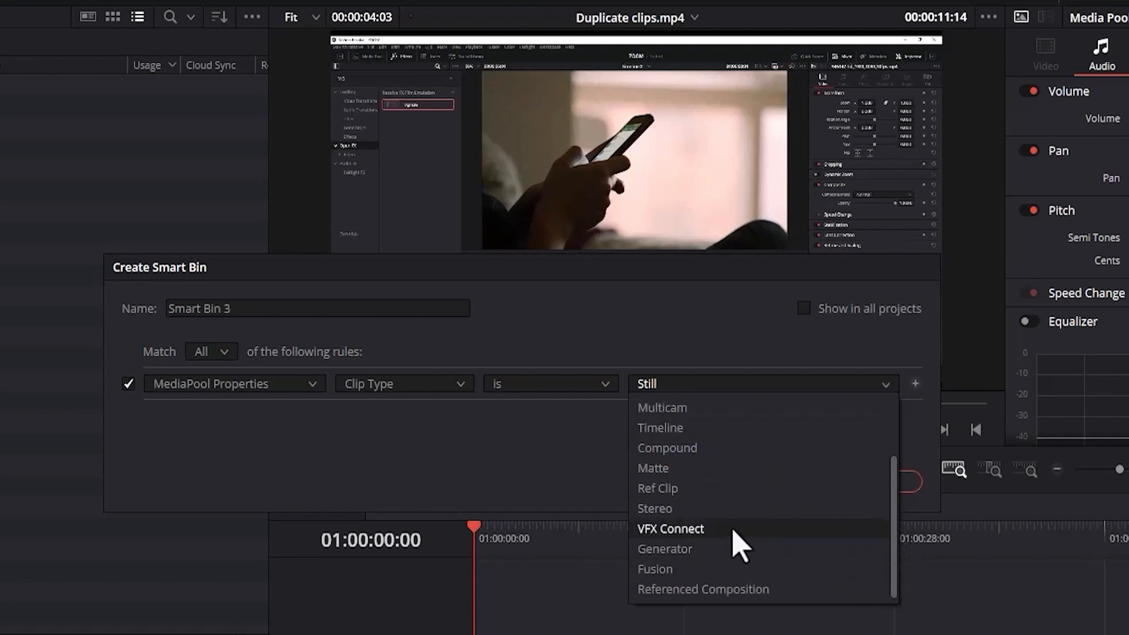
pyautogui.scroll(1, 700, 412)
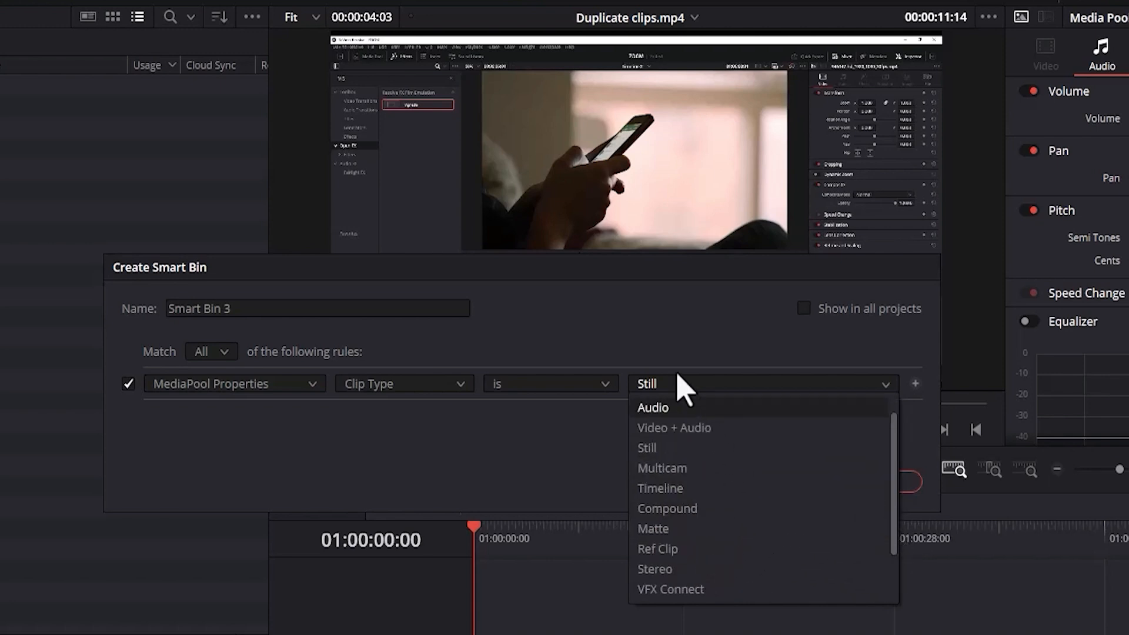
pyautogui.click(673, 361)
# Set the smart bin's rule to Resolution is 1920 x 1080 and create the bin.
pyautogui.click(449, 389)
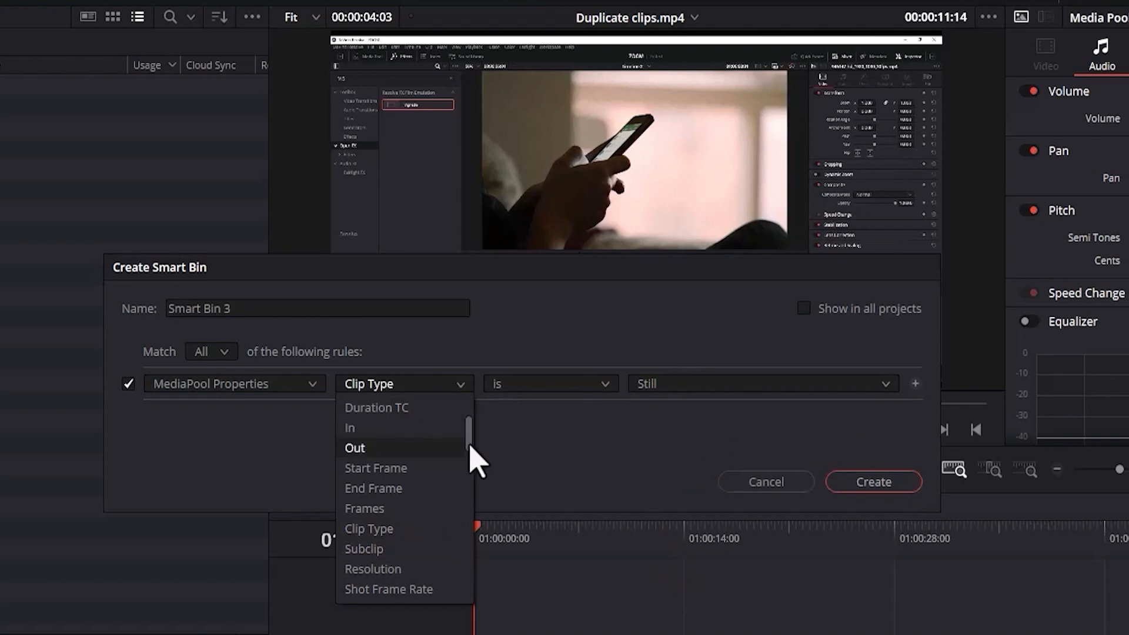
pyautogui.moveTo(468, 449); pyautogui.dragTo(470, 454)
pyautogui.click(383, 530)
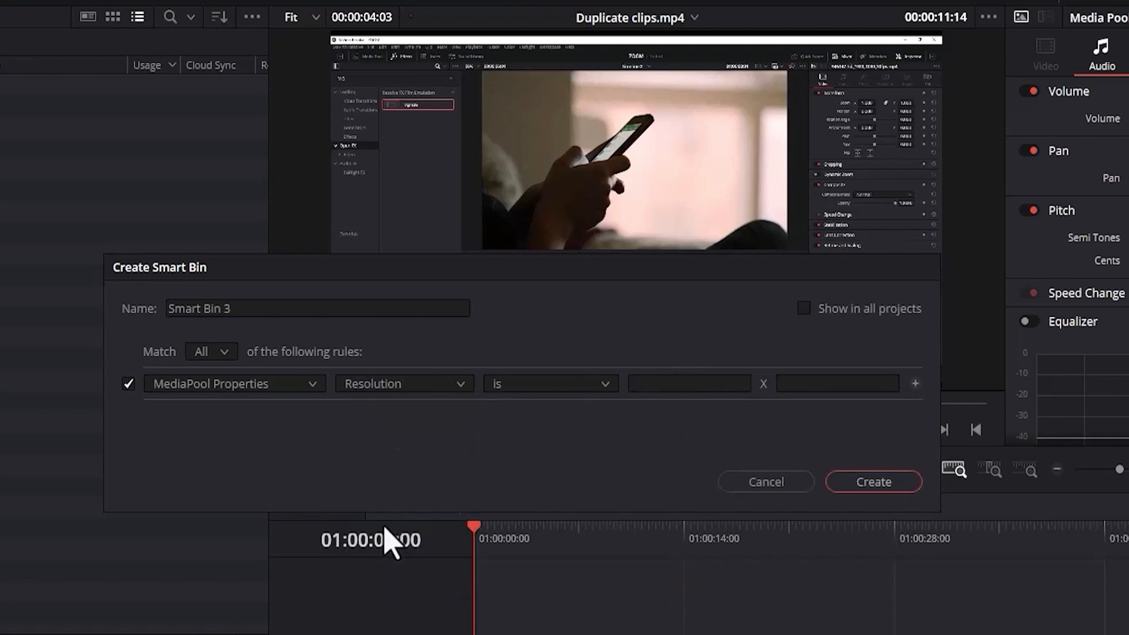
pyautogui.click(652, 386)
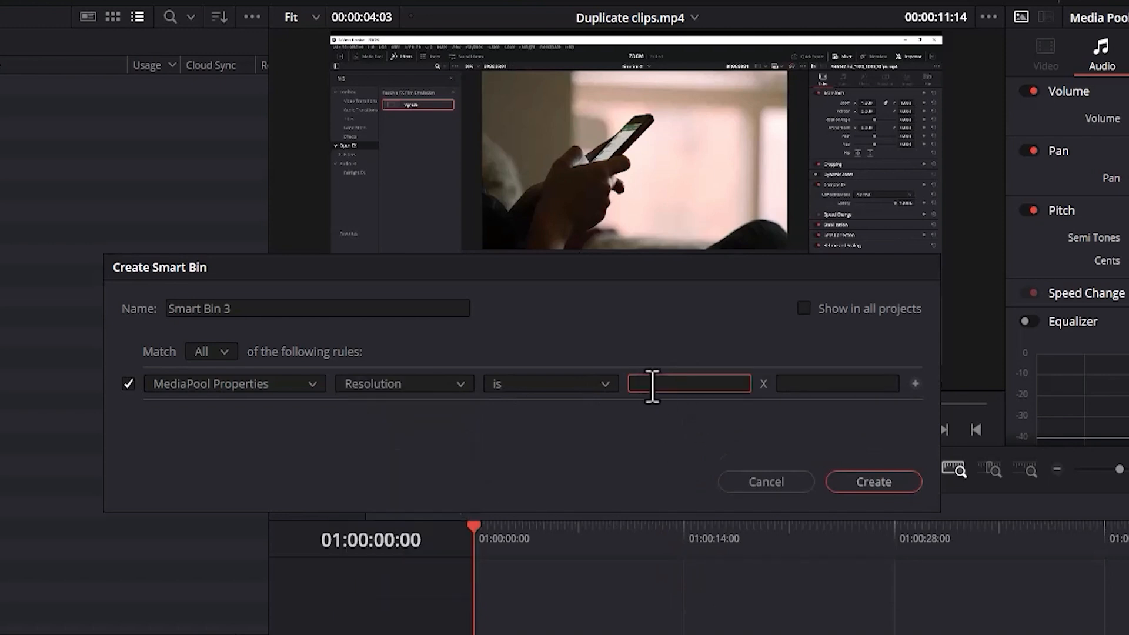
pyautogui.write('1920')
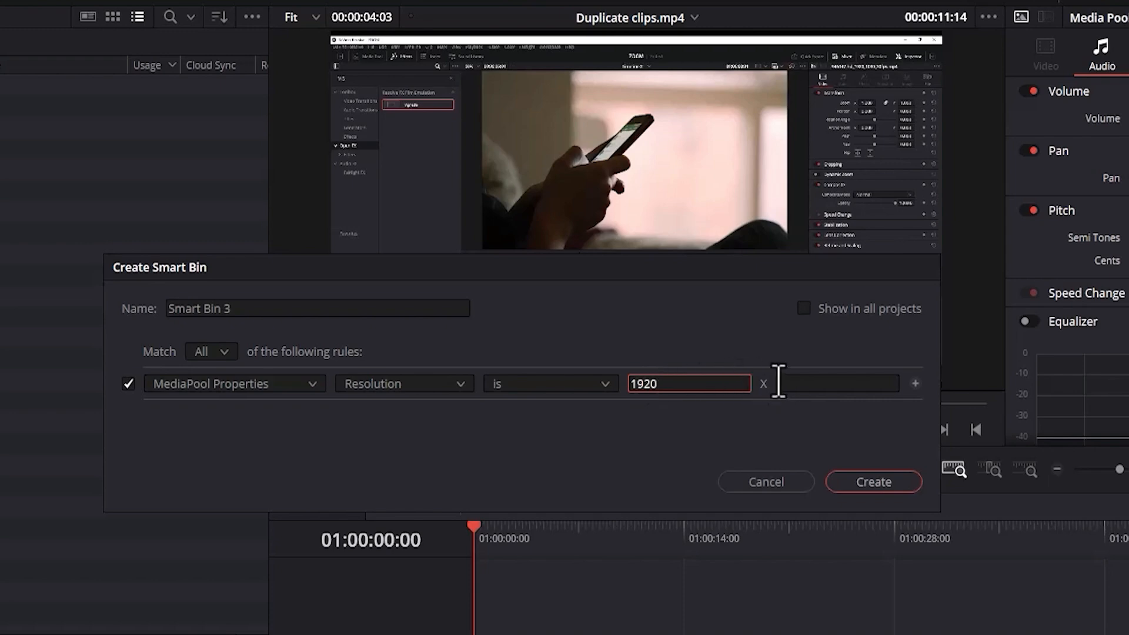
pyautogui.click(787, 385)
pyautogui.write('108')
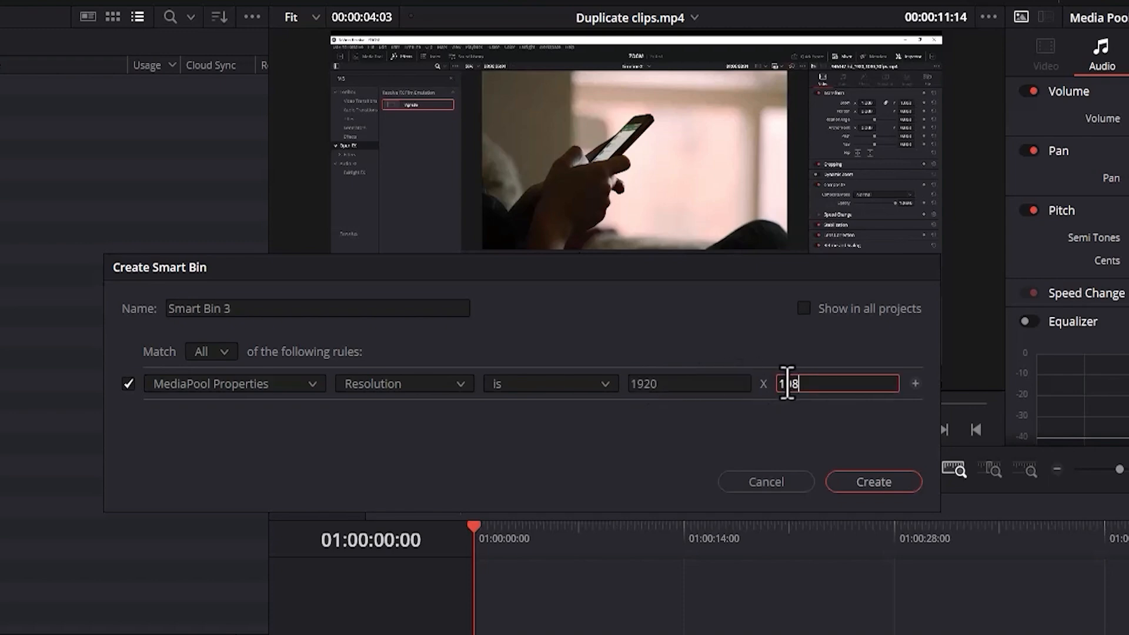
pyautogui.write('0')
pyautogui.click(852, 479)
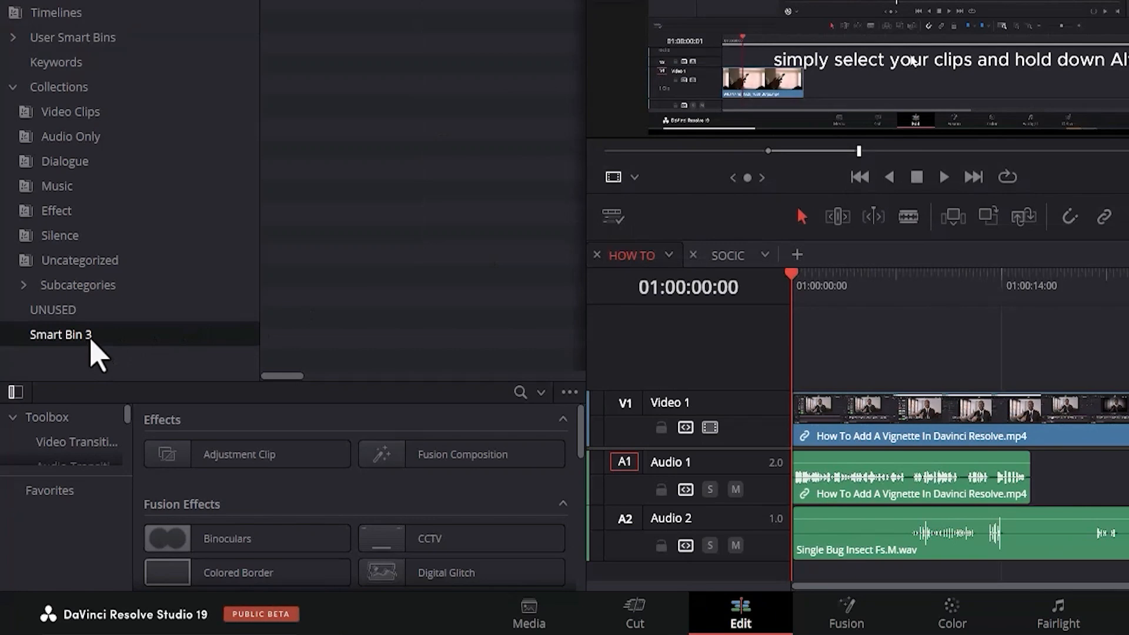
# Rename the newly created smart bin, listed below UNUSED, as RESOLUTION.
pyautogui.doubleClick(92, 343)
pyautogui.write('RESOLUTION')
pyautogui.press('Return')
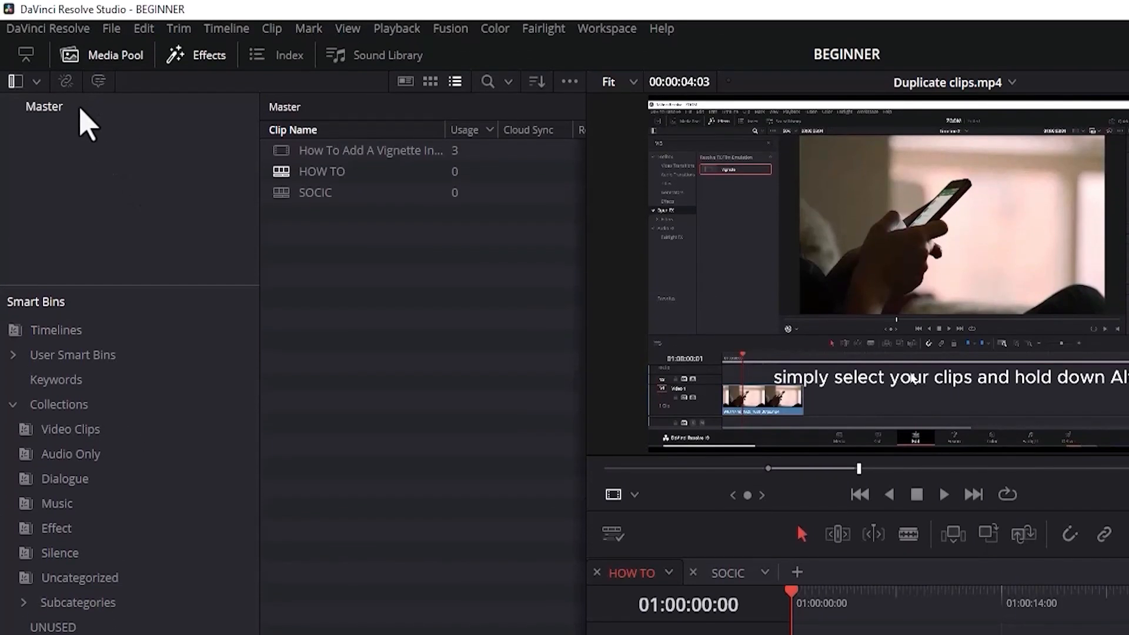
# Assign a clip color to the Master bin's Vignette and Sonic the Hedgehog 2 clips, and add both to the HOW TO timeline.
pyautogui.click(80, 109)
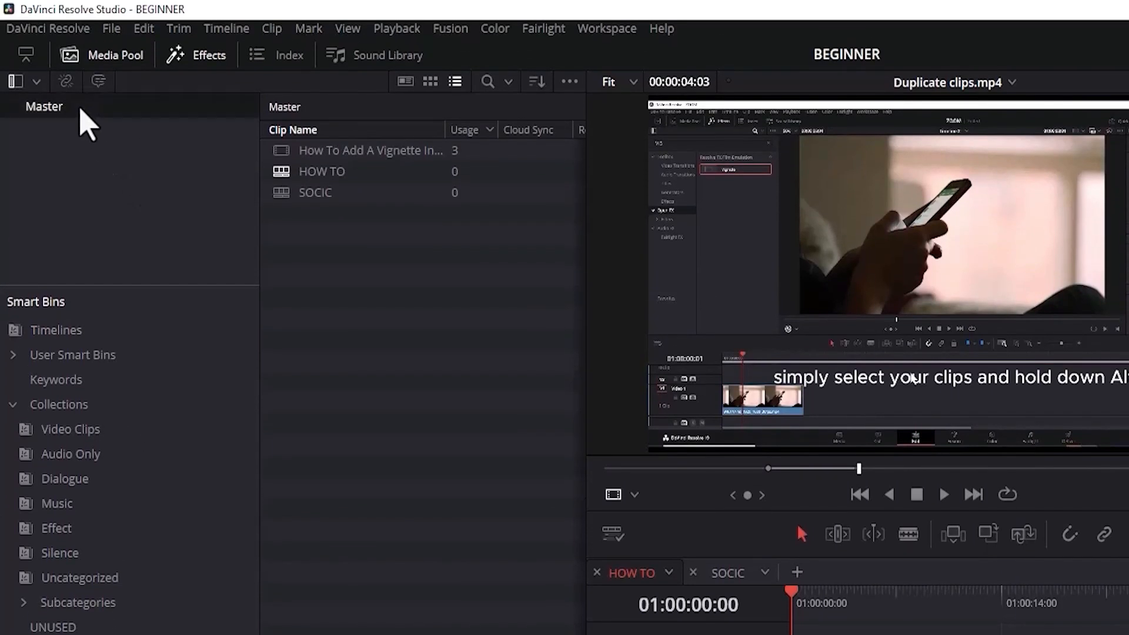
pyautogui.moveTo(490, 176); pyautogui.dragTo(415, 159)
pyautogui.click(407, 149)
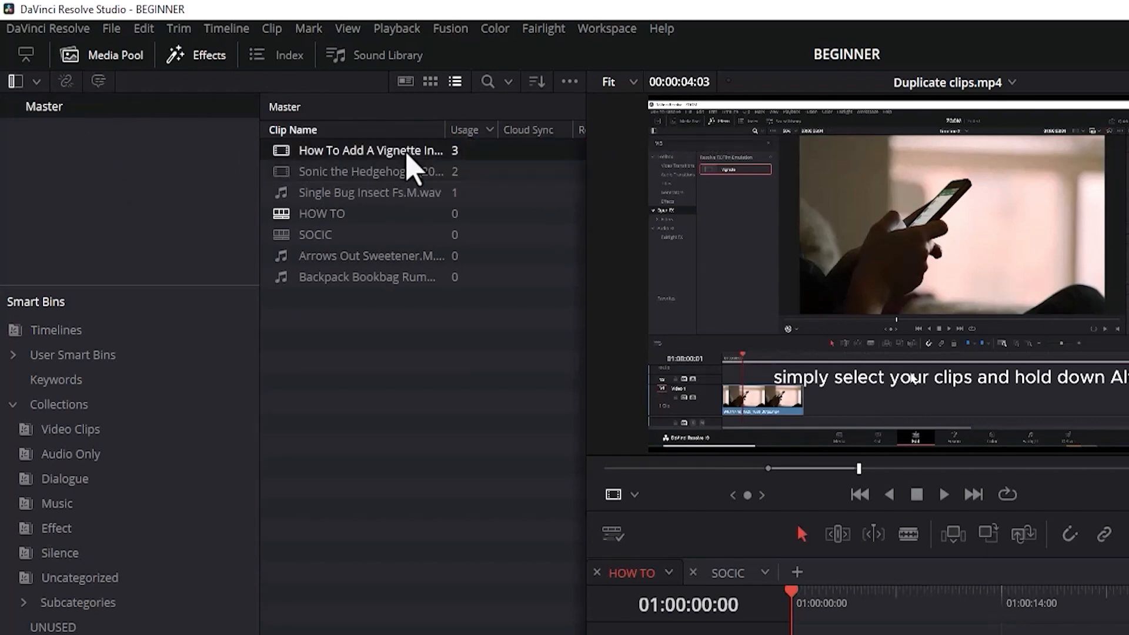
pyautogui.keyDown('ctrl'); pyautogui.click(403, 171); pyautogui.keyUp('ctrl')
pyautogui.rightClick(405, 177)
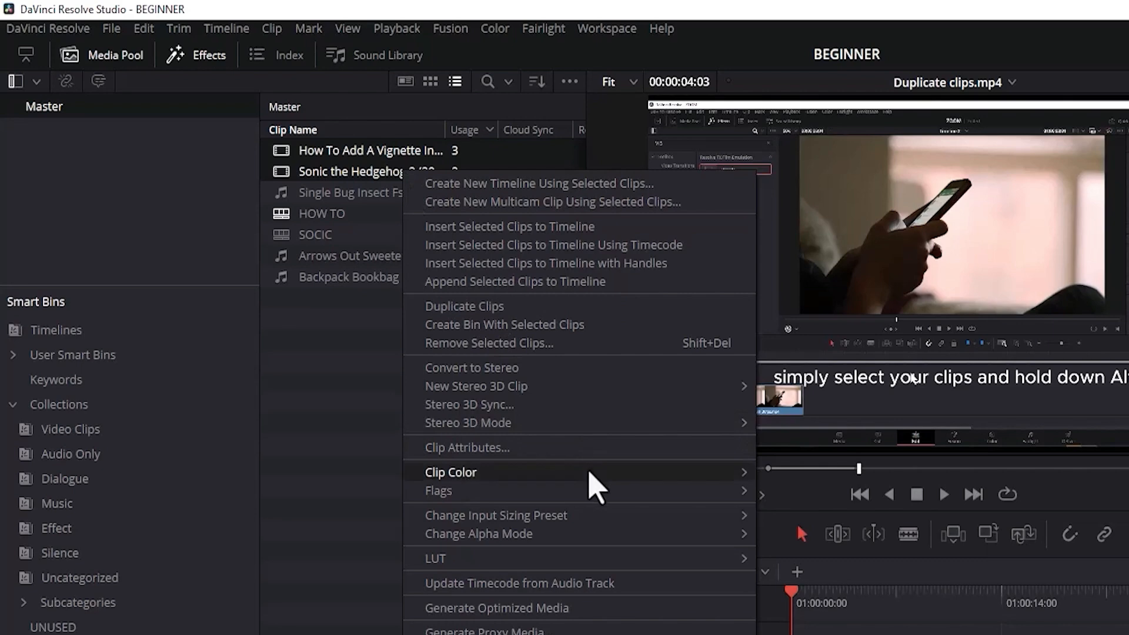
pyautogui.moveTo(590, 474)
pyautogui.click(814, 500)
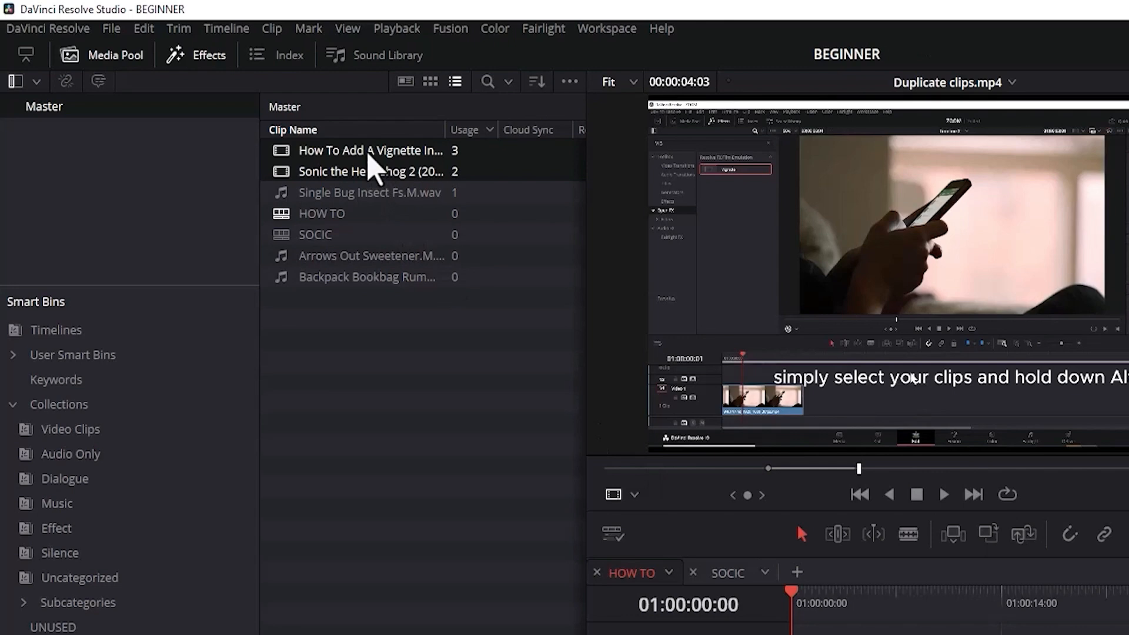
pyautogui.moveTo(369, 154); pyautogui.dragTo(581, 346)
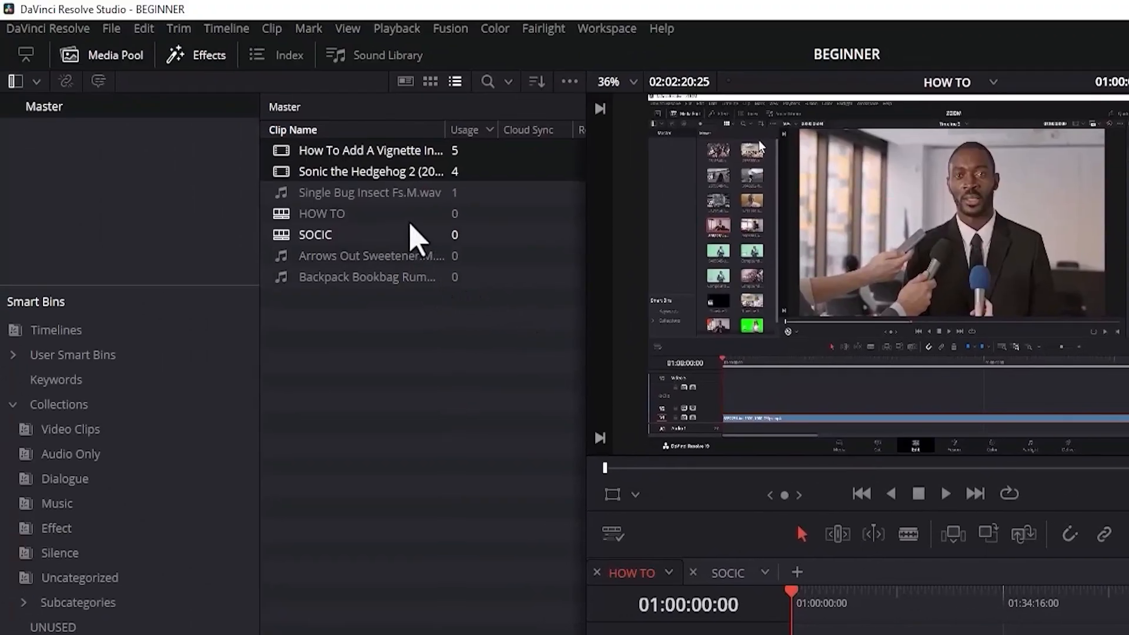
# Assign a clip color to the Master bin's Single Bug Insect, Arrows Out Sweetener and Backpack Bookbag clips, and add all three to the HOW TO timeline.
pyautogui.click(389, 194)
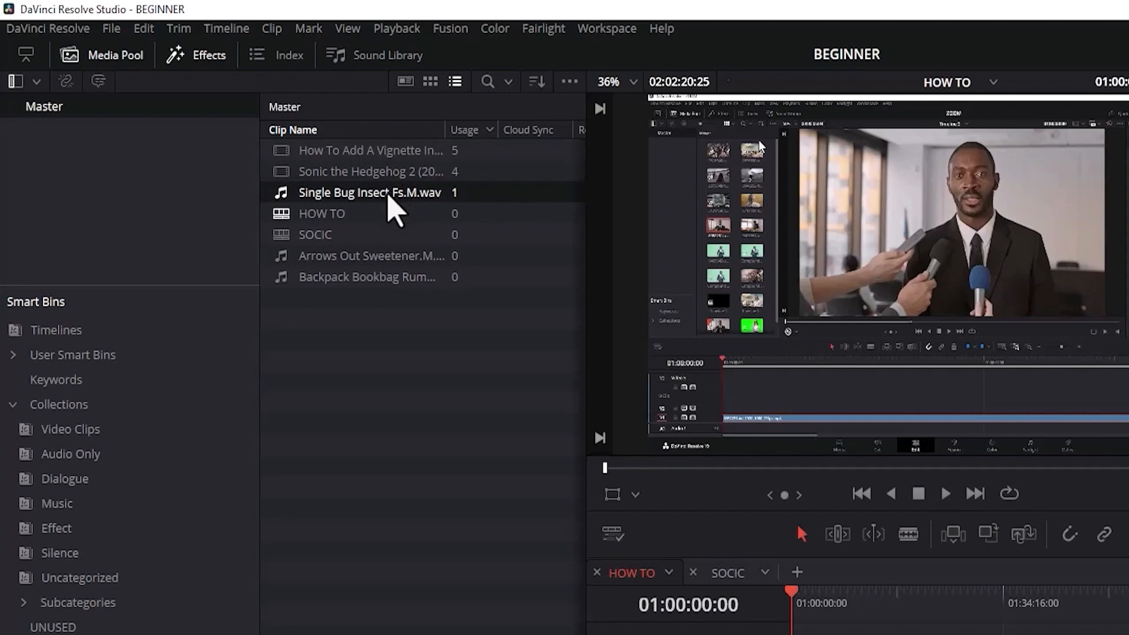
pyautogui.keyDown('ctrl'); pyautogui.click(383, 257); pyautogui.keyUp('ctrl')
pyautogui.keyDown('ctrl'); pyautogui.click(381, 279); pyautogui.keyUp('ctrl')
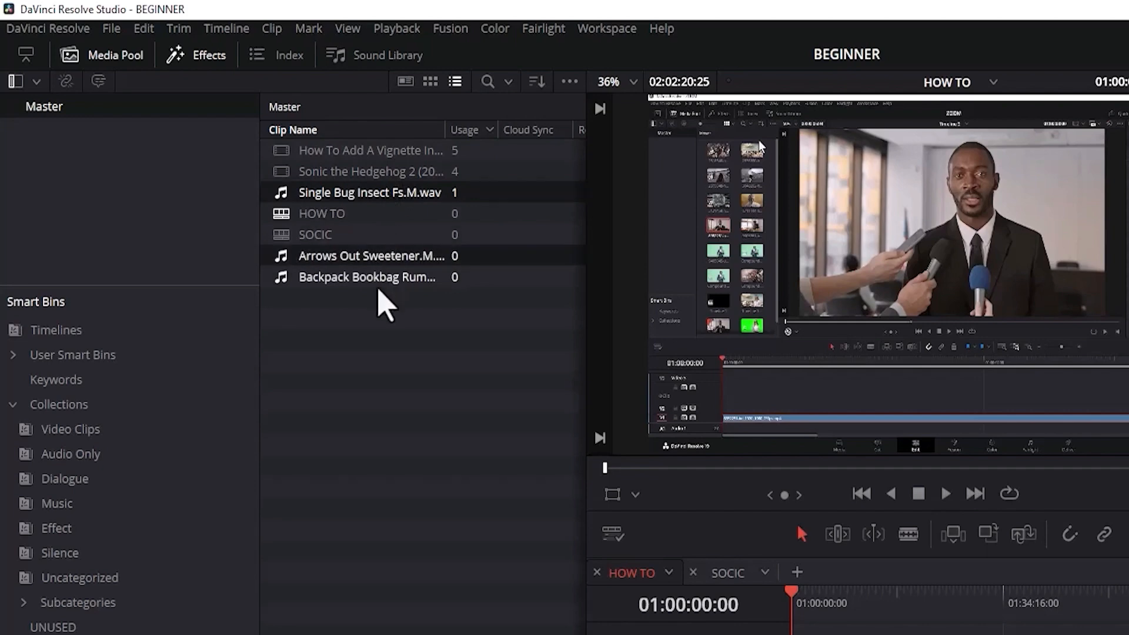
pyautogui.rightClick(378, 289)
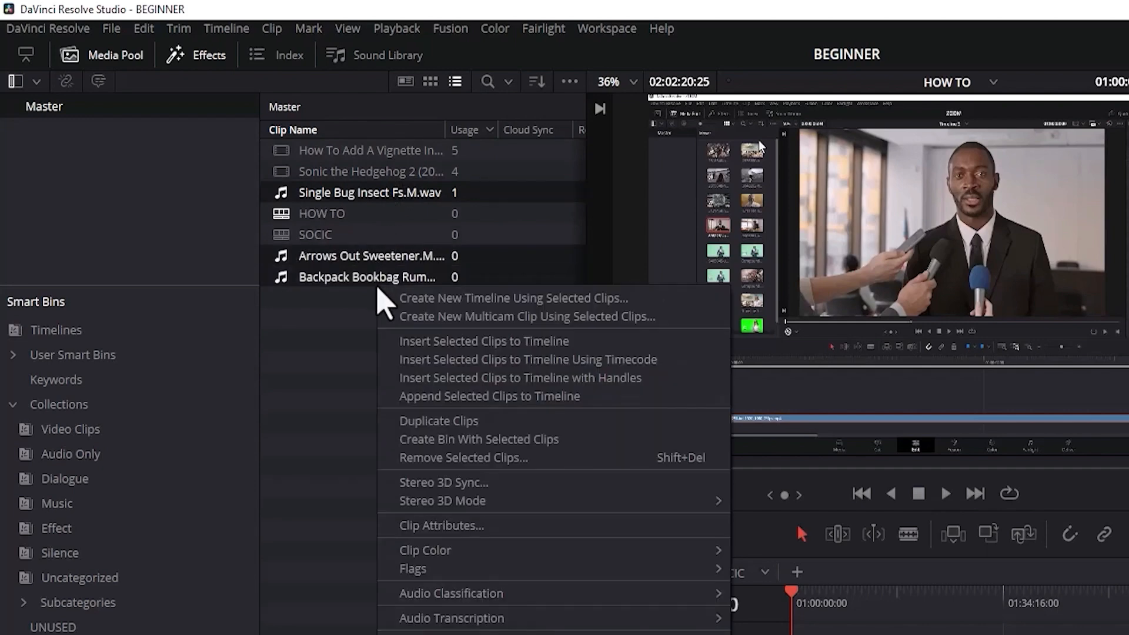
pyautogui.moveTo(613, 557)
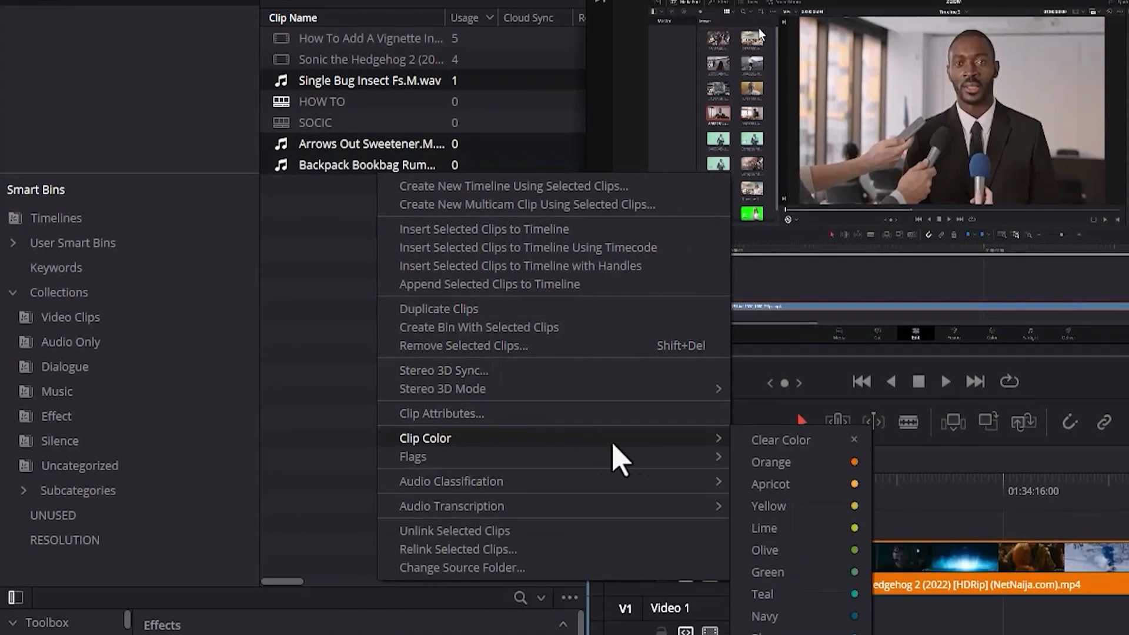
pyautogui.click(778, 474)
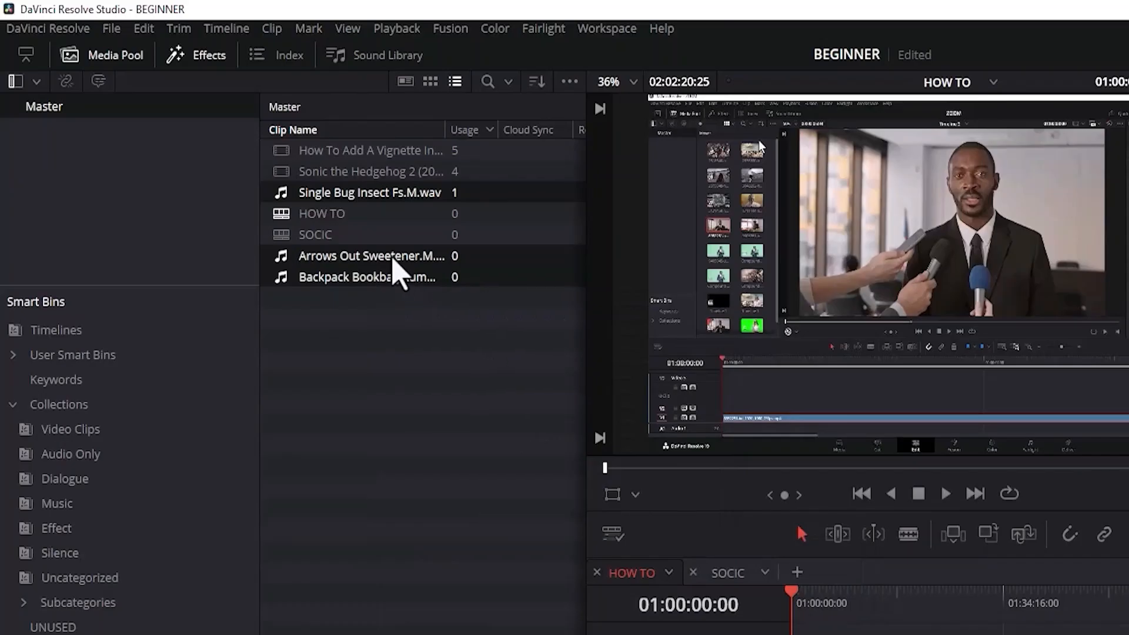
pyautogui.moveTo(391, 267); pyautogui.dragTo(891, 310)
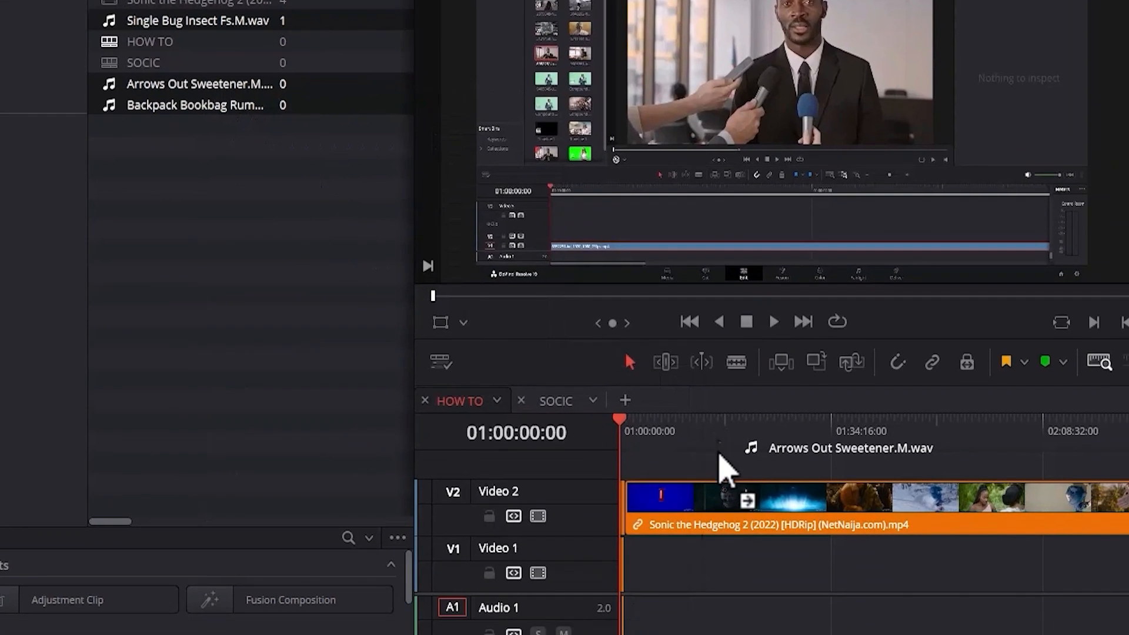
pyautogui.moveTo(723, 470); pyautogui.dragTo(724, 620)
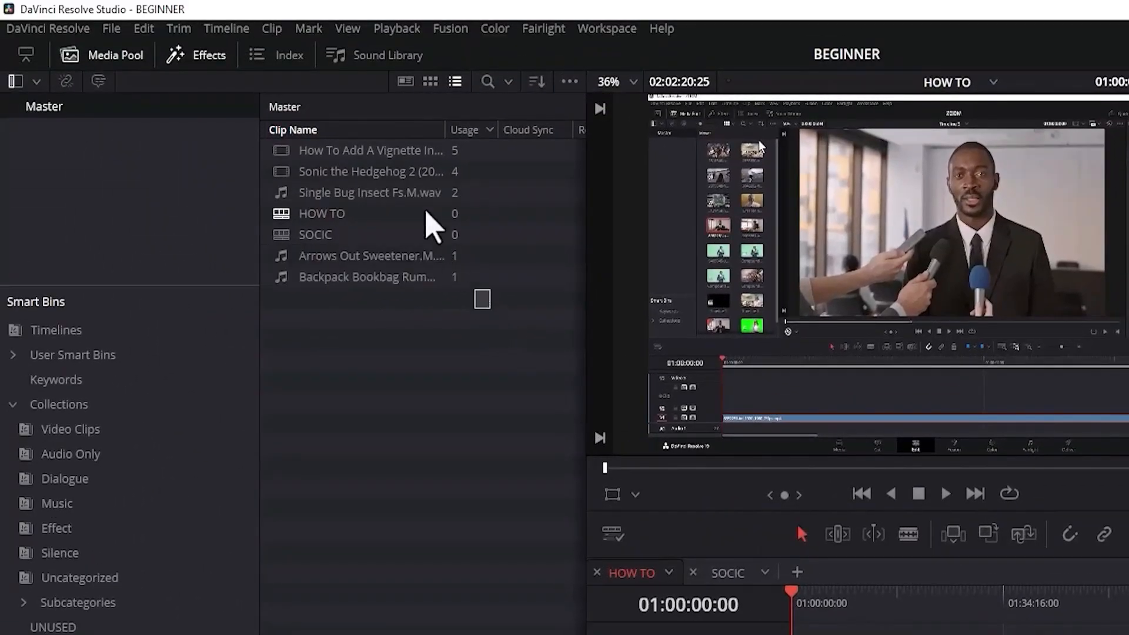
# Select every item in the Master bin and clear the assigned clip color.
pyautogui.moveTo(427, 213); pyautogui.dragTo(404, 156)
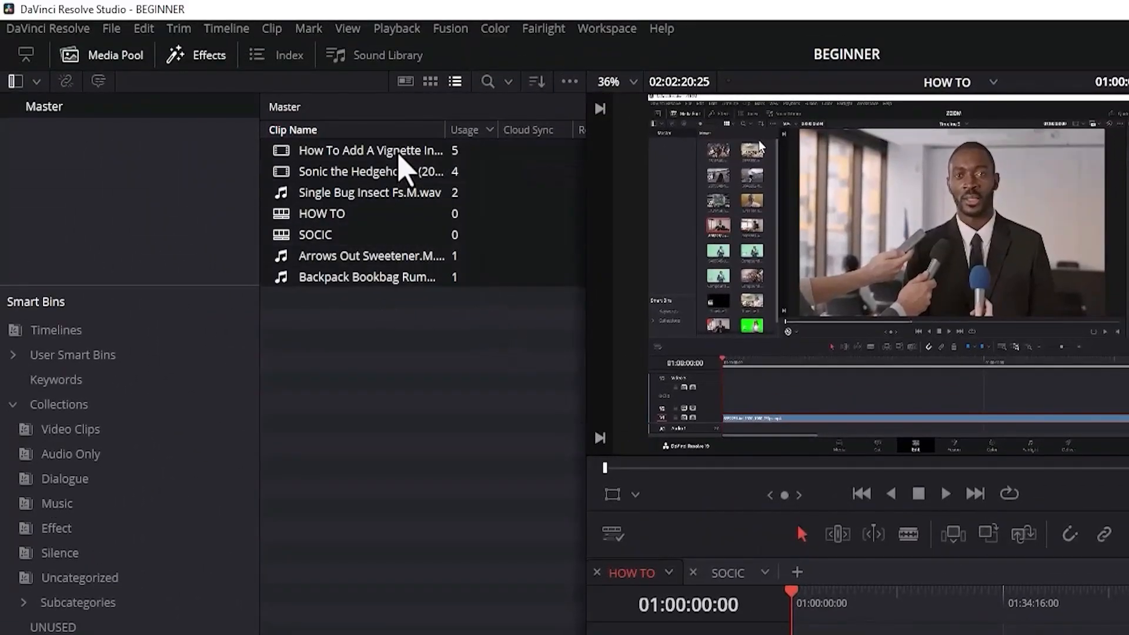
pyautogui.rightClick(404, 155)
pyautogui.moveTo(511, 350)
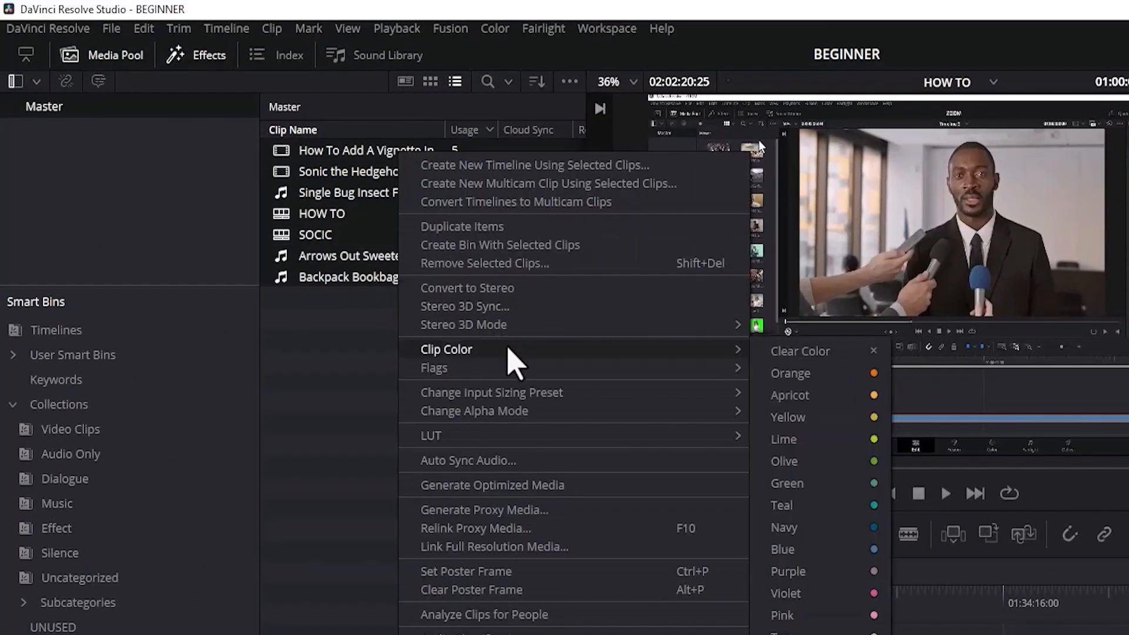
pyautogui.click(828, 352)
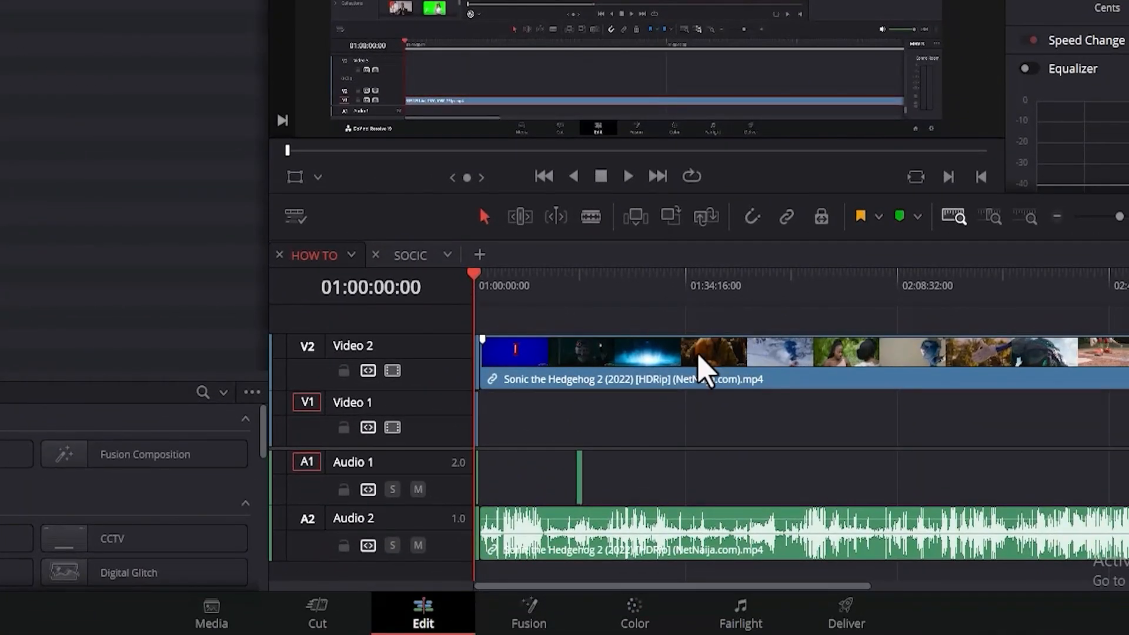
# Undo the recent clip color changes and the clips added to the HOW TO timeline, back to its original arrangement.
pyautogui.hotkey('ctrl', 'z')
pyautogui.hotkey('ctrl', 'z')
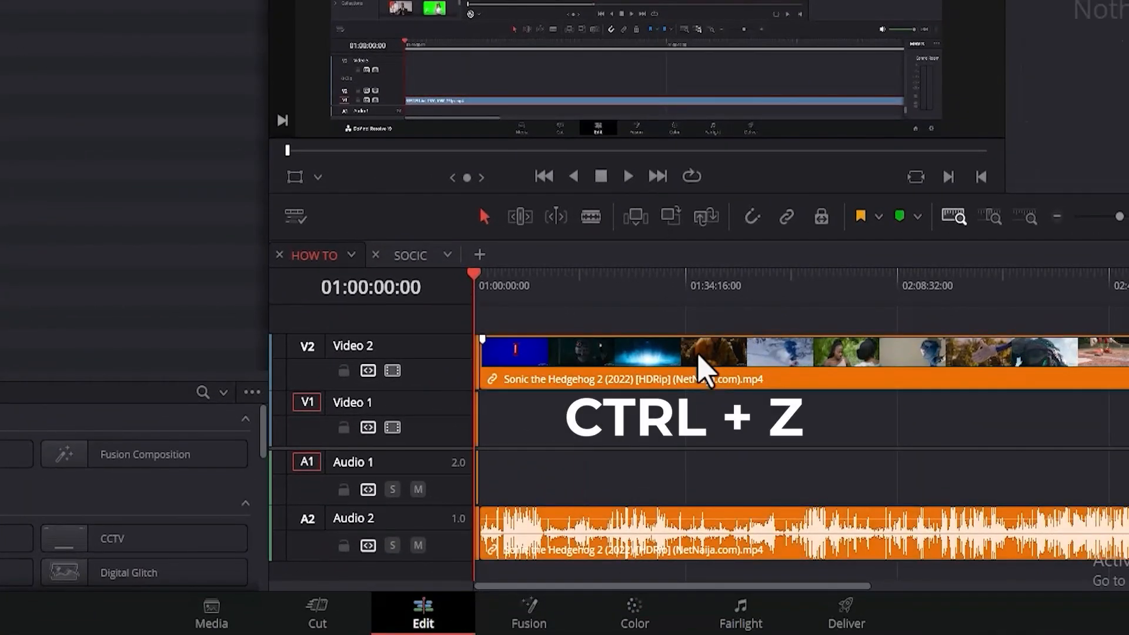
pyautogui.hotkey('ctrl', 'z')
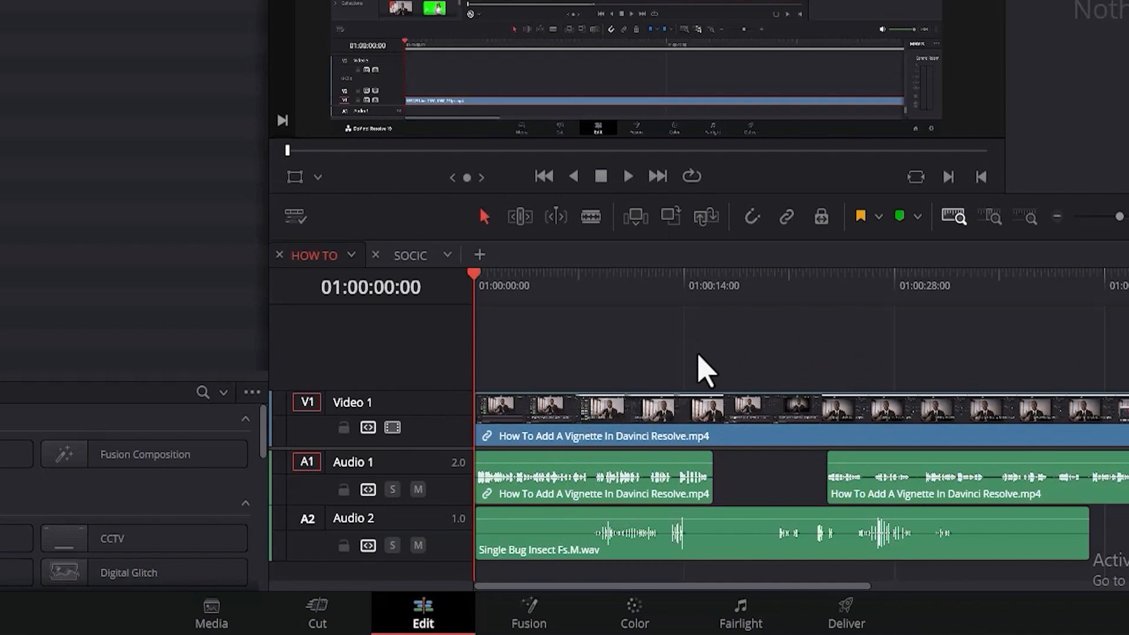
# Add yellow, cyan and red flags to the How To Add A Vignette In Davinci Resolve.mp4 clip on Video 1.
pyautogui.click(592, 404)
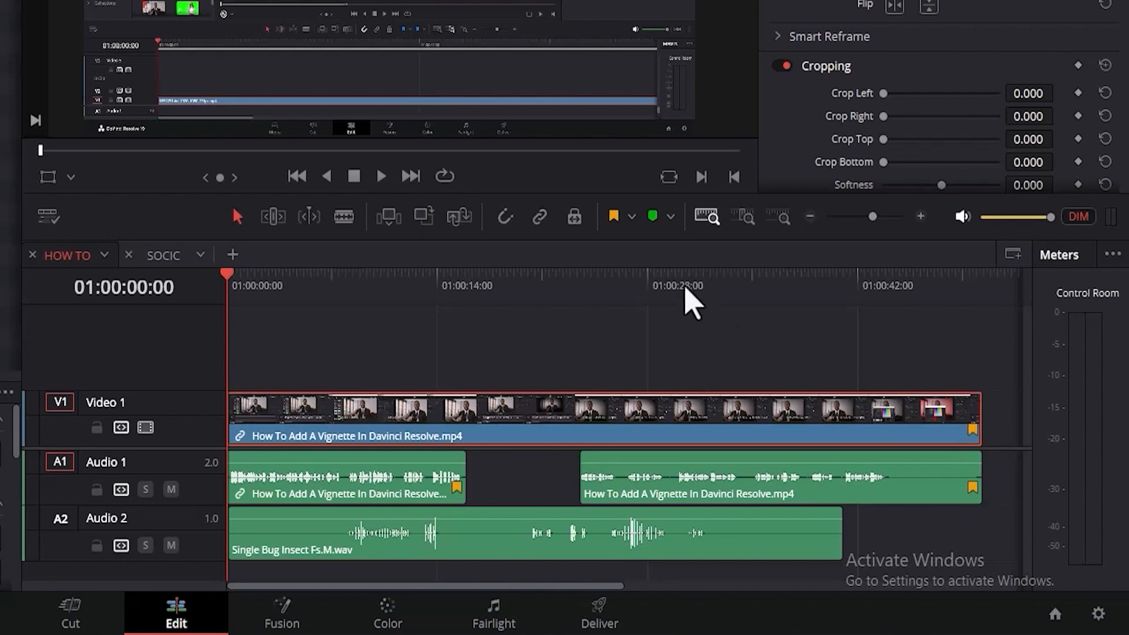
pyautogui.click(631, 219)
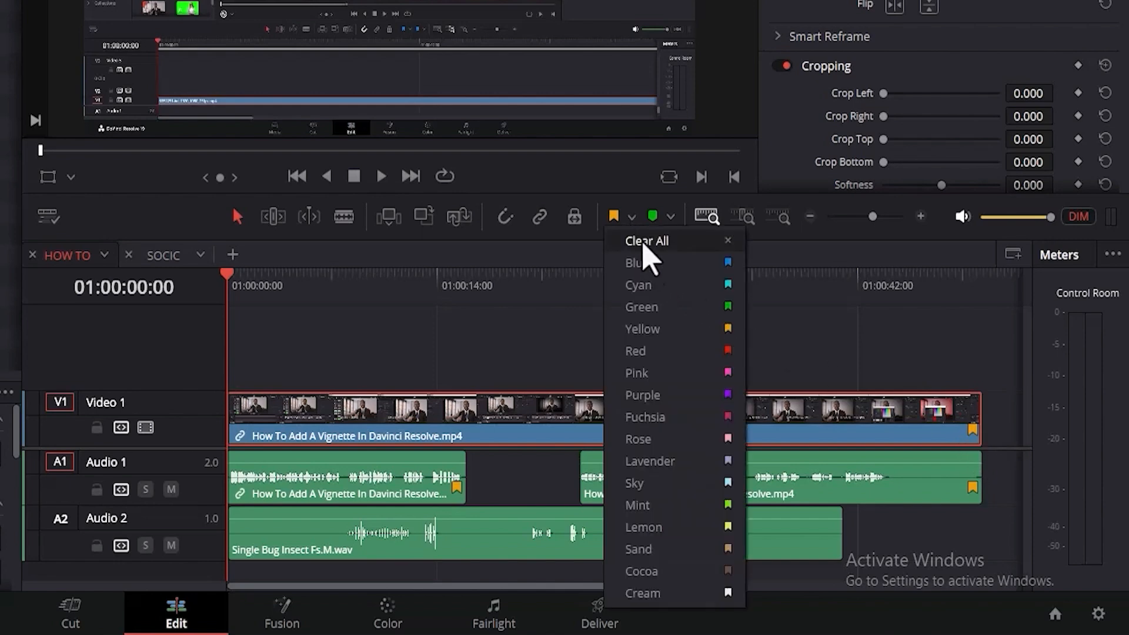
pyautogui.click(654, 286)
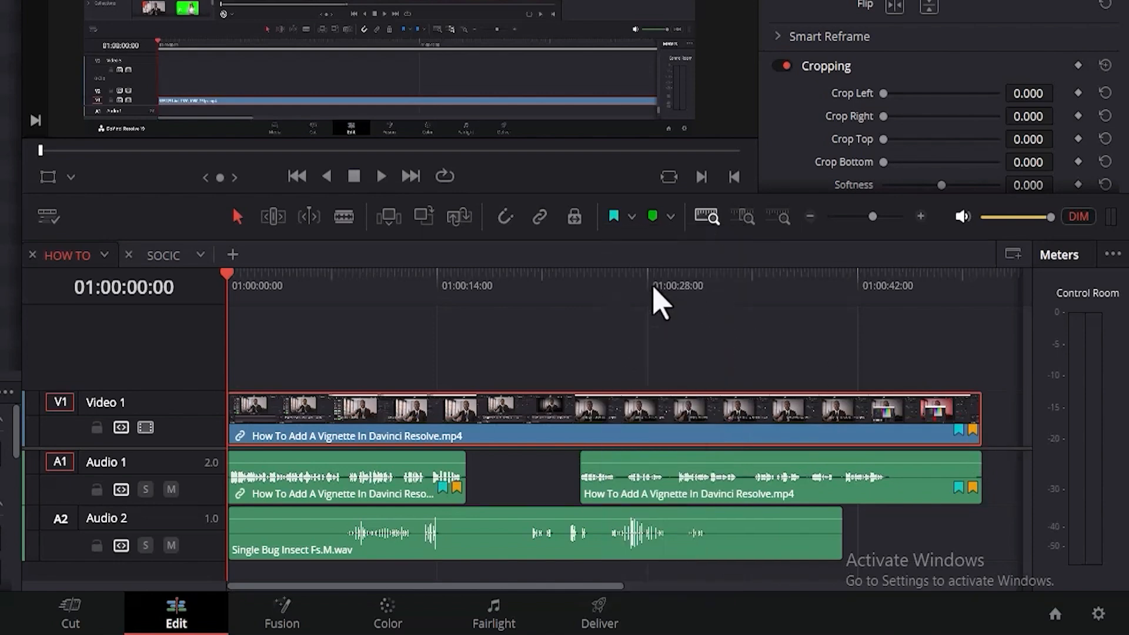
pyautogui.click(633, 217)
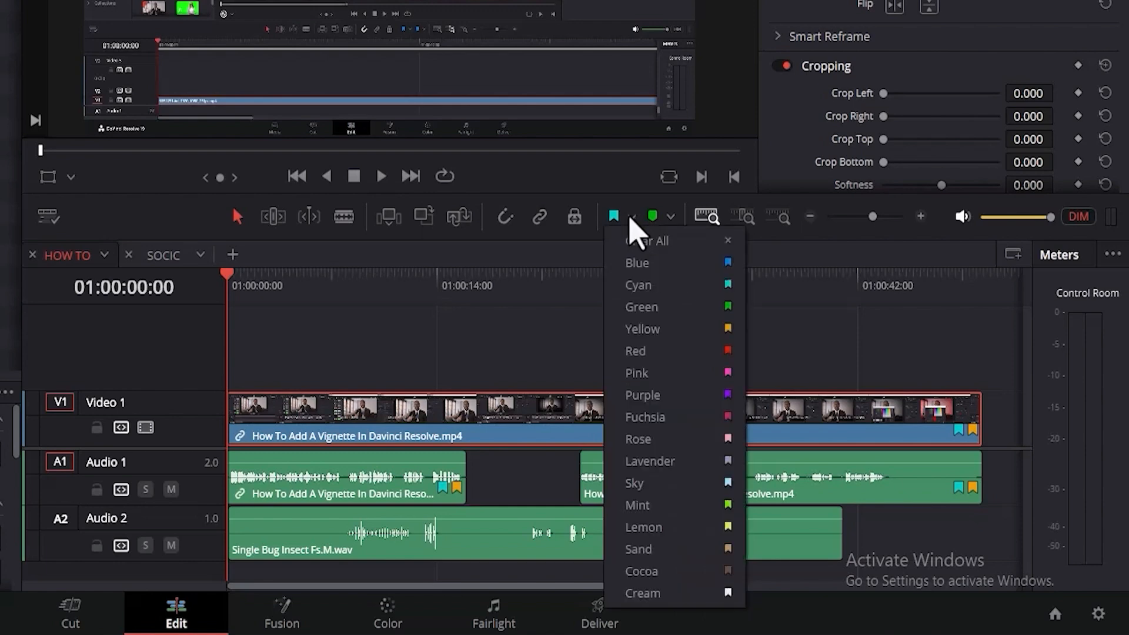
pyautogui.click(657, 351)
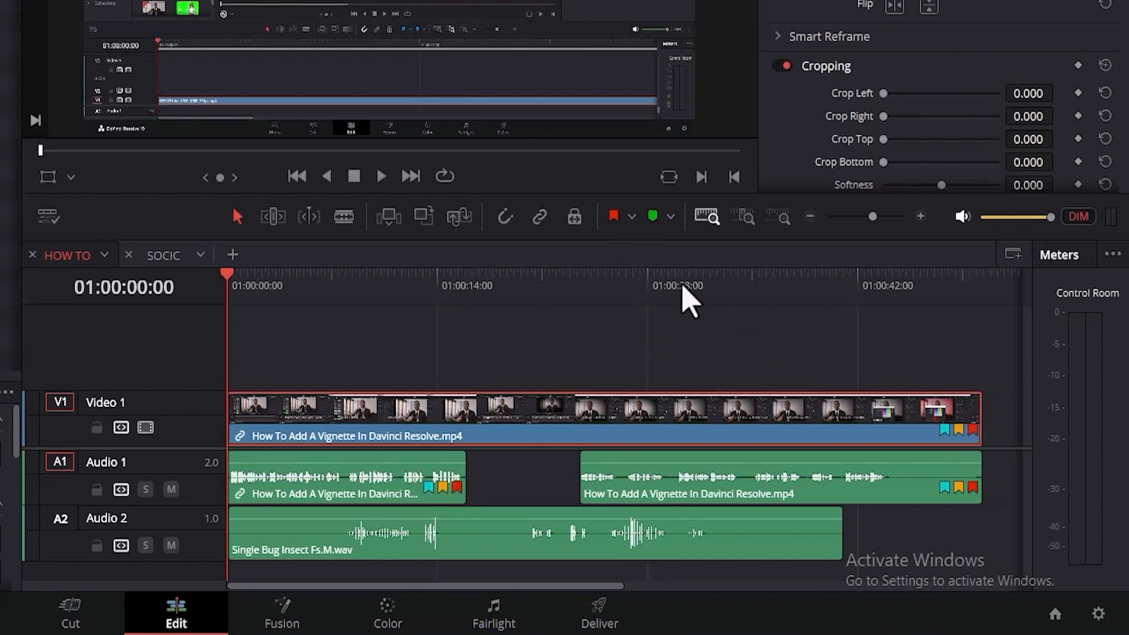
# Add a green marker at the start of the Video 1 clip and a fuchsia marker at 01:00:11:25.
pyautogui.click(654, 223)
pyautogui.moveTo(234, 440)
pyautogui.moveTo(227, 276); pyautogui.dragTo(405, 287)
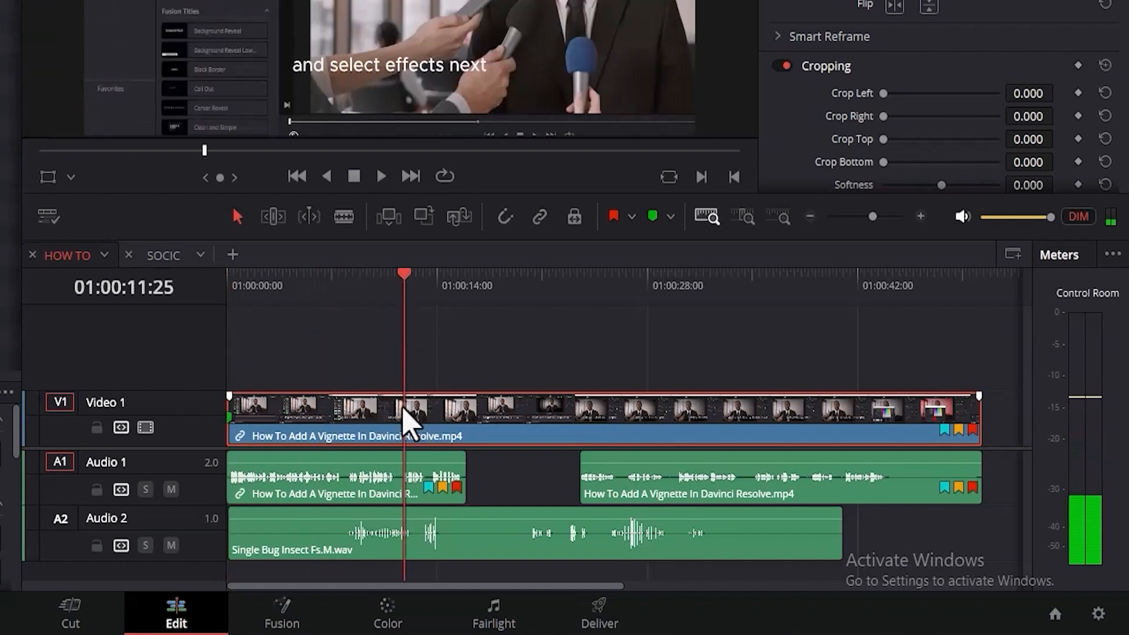
pyautogui.click(670, 217)
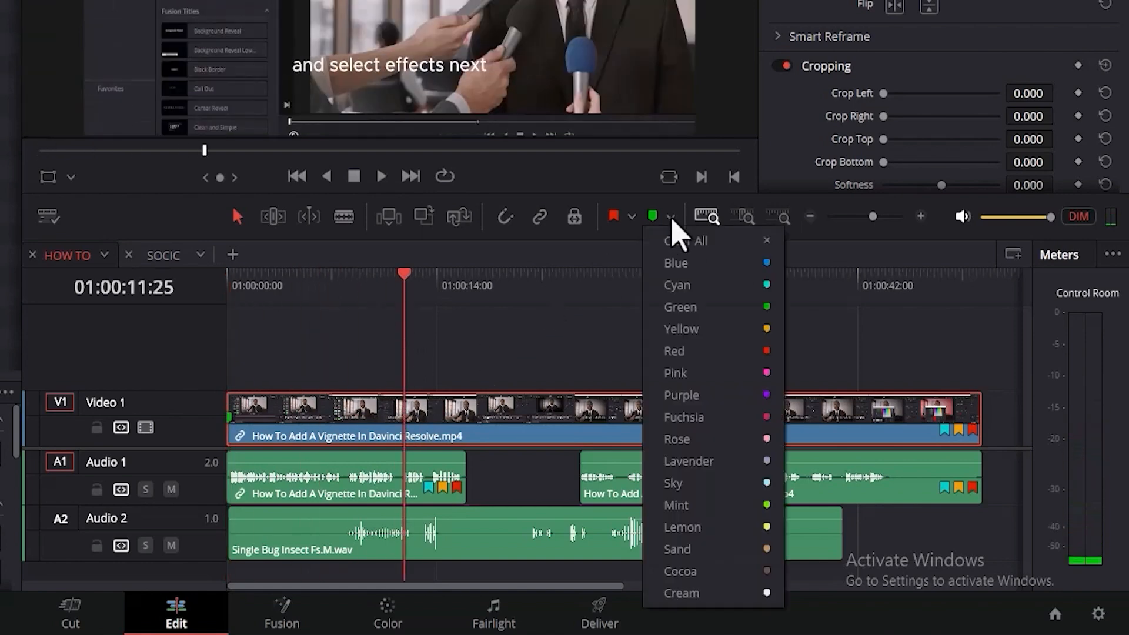
pyautogui.click(706, 419)
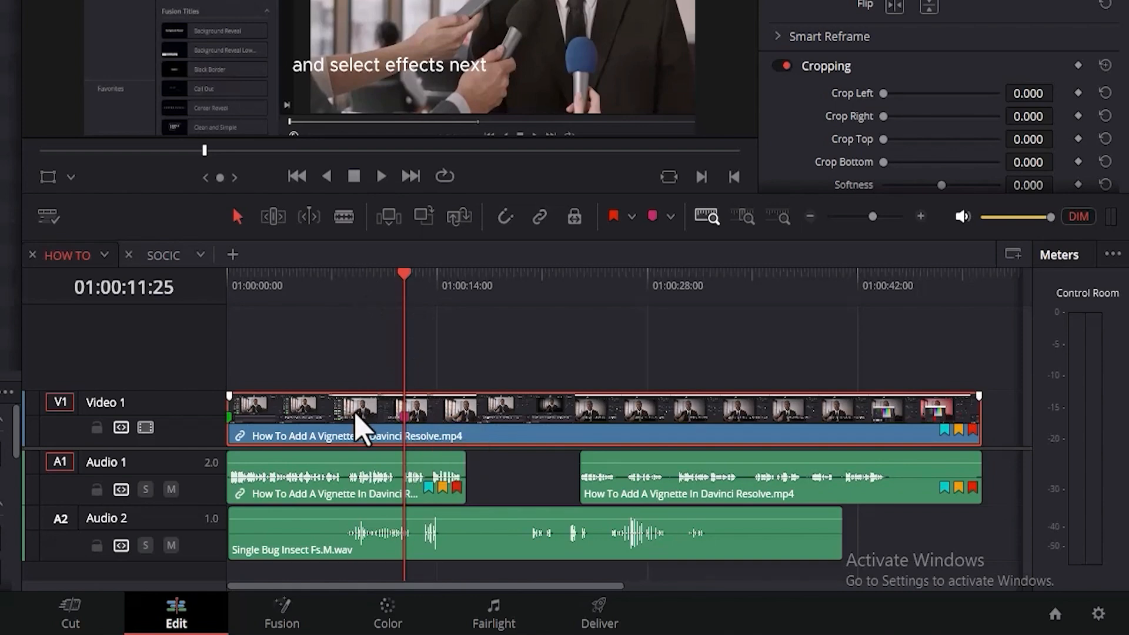
# Deselect the clip, place a fuchsia marker on the timeline at 01:00:11:25, and remove all timeline markers.
pyautogui.click(359, 375)
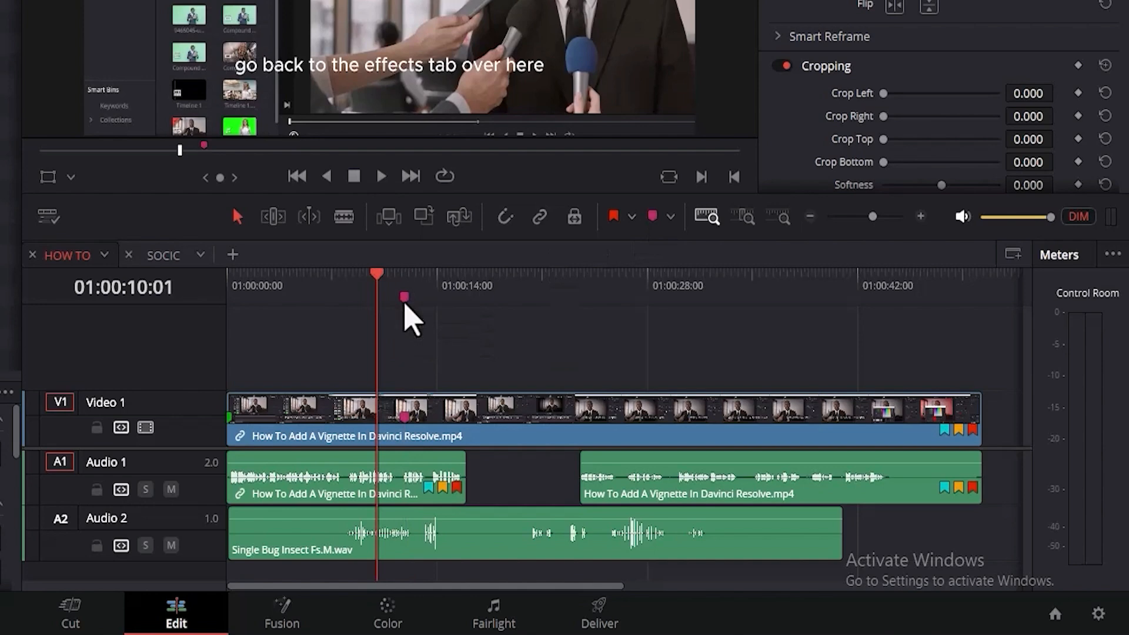
pyautogui.rightClick(405, 305)
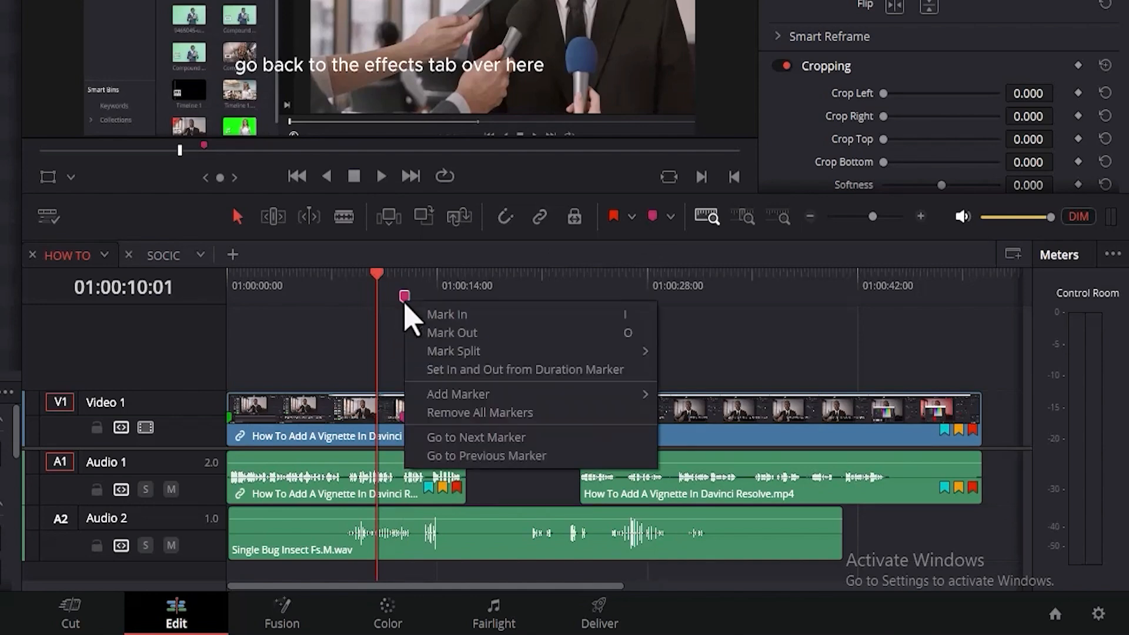
pyautogui.click(456, 413)
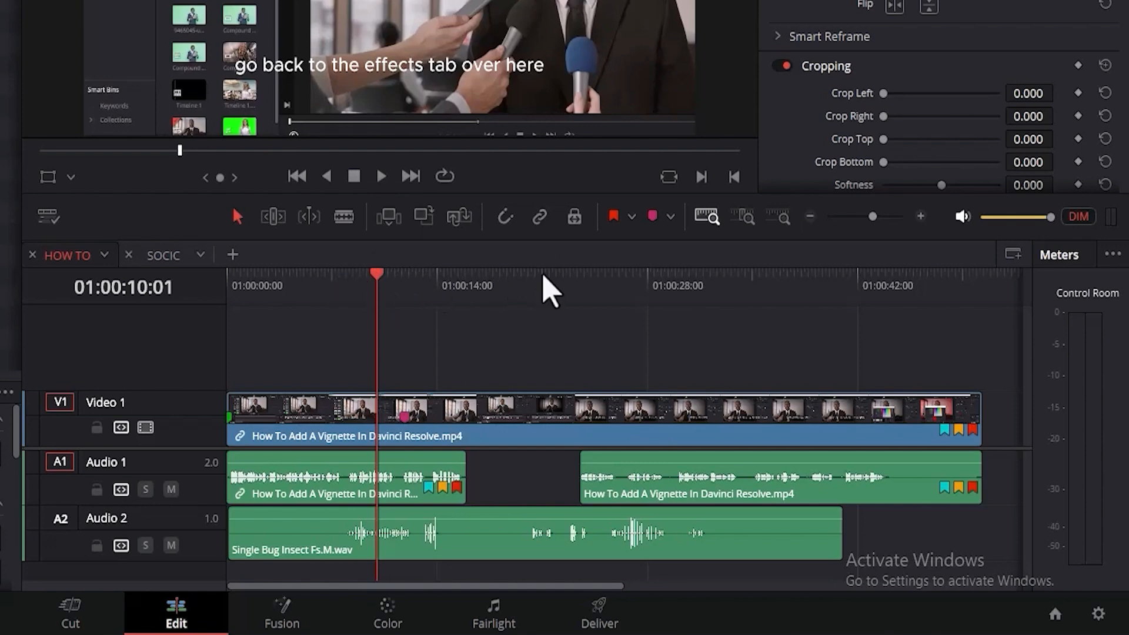
# Clear all markers and all flags from the Vignette clip on Video 1.
pyautogui.click(406, 421)
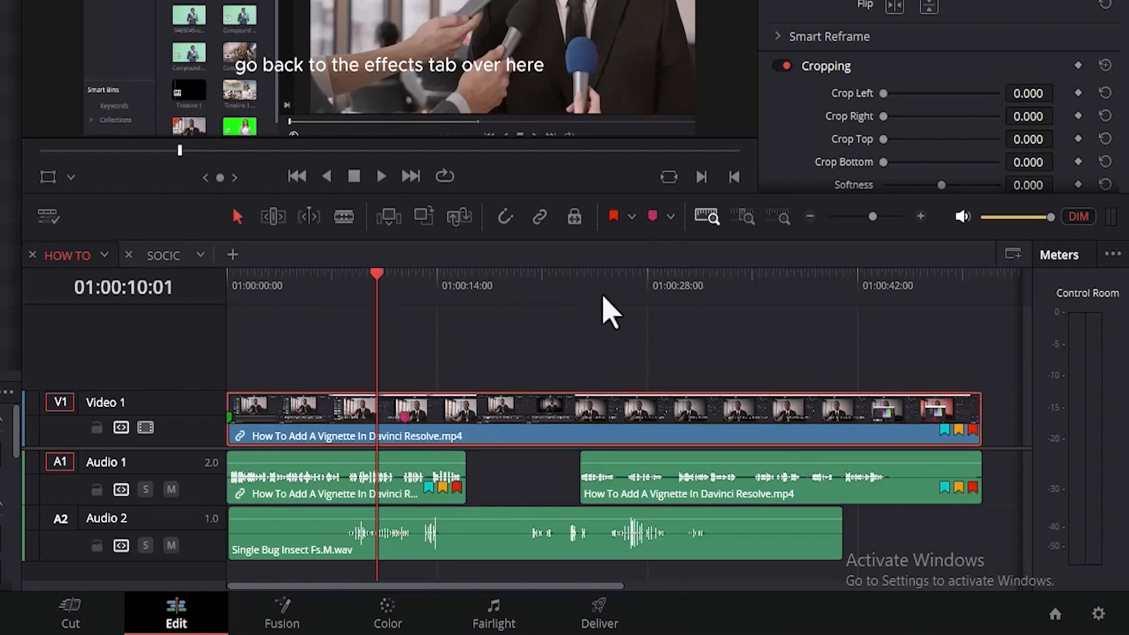
pyautogui.click(670, 217)
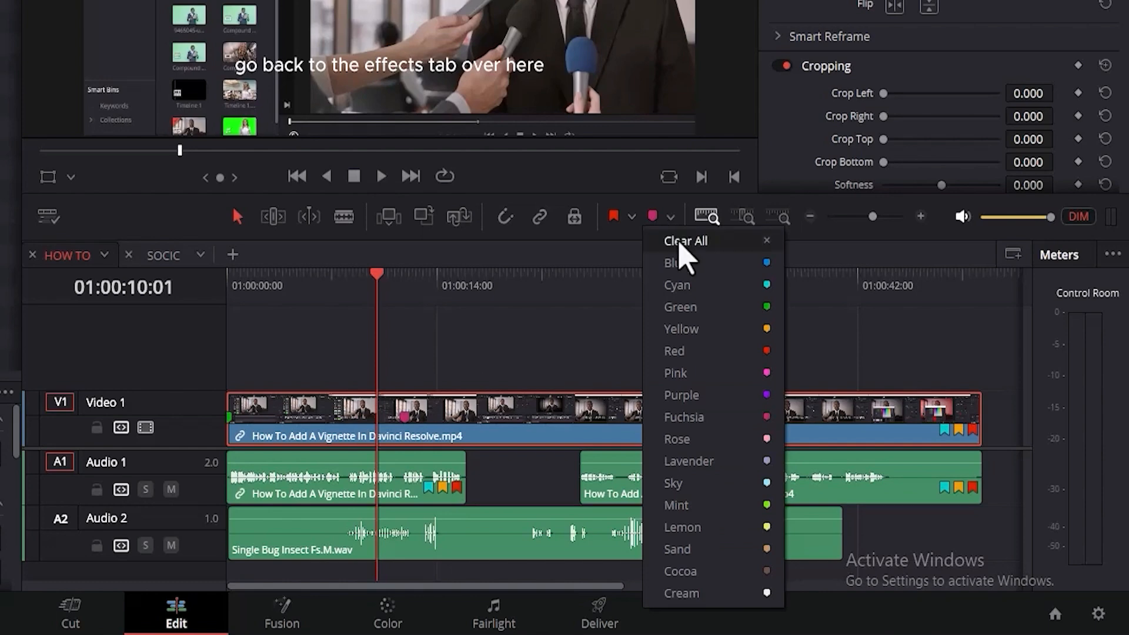
pyautogui.click(683, 247)
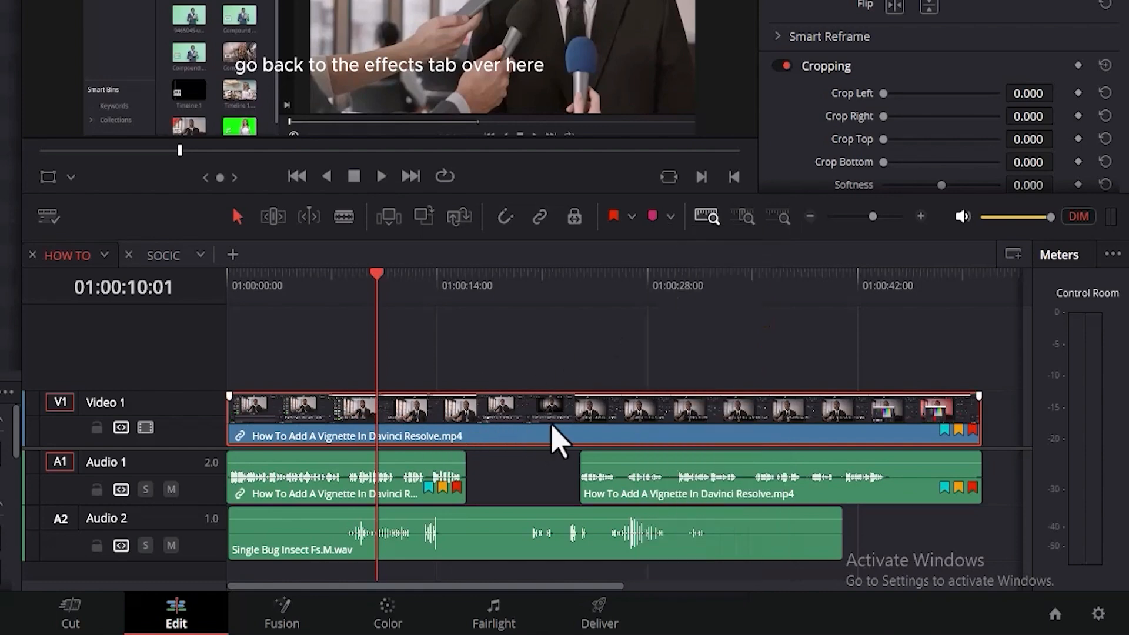
pyautogui.click(632, 217)
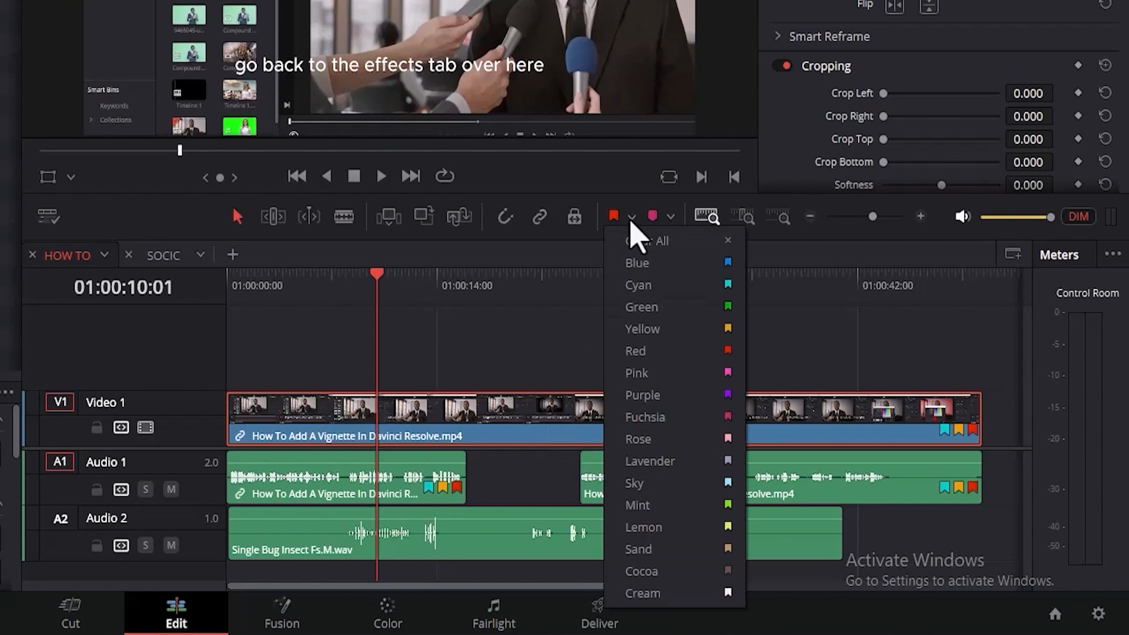
pyautogui.click(643, 241)
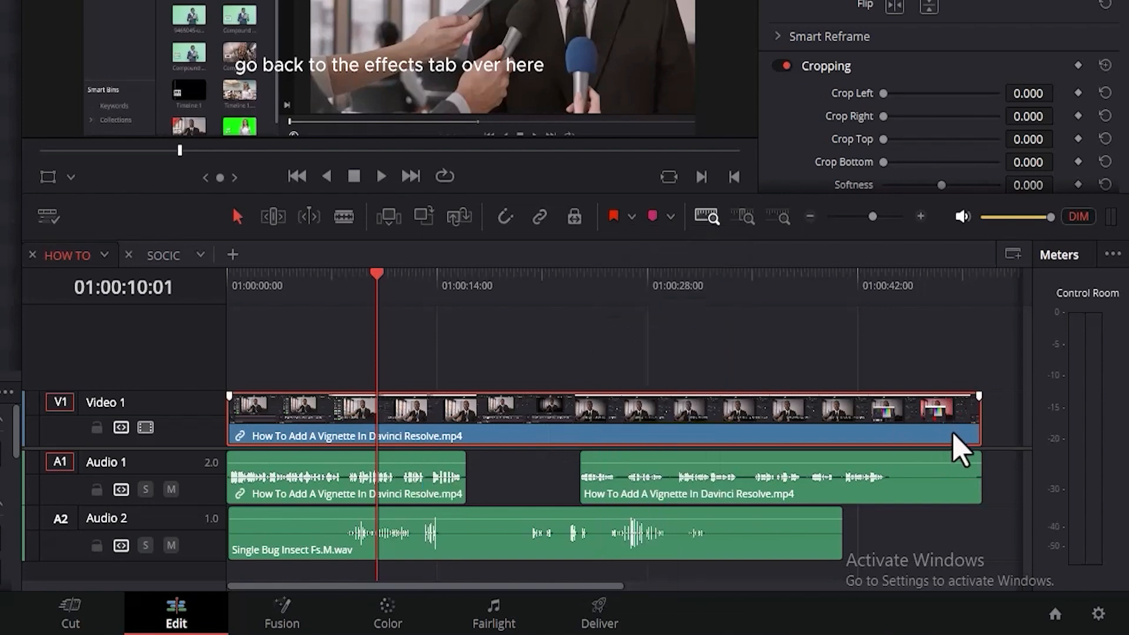